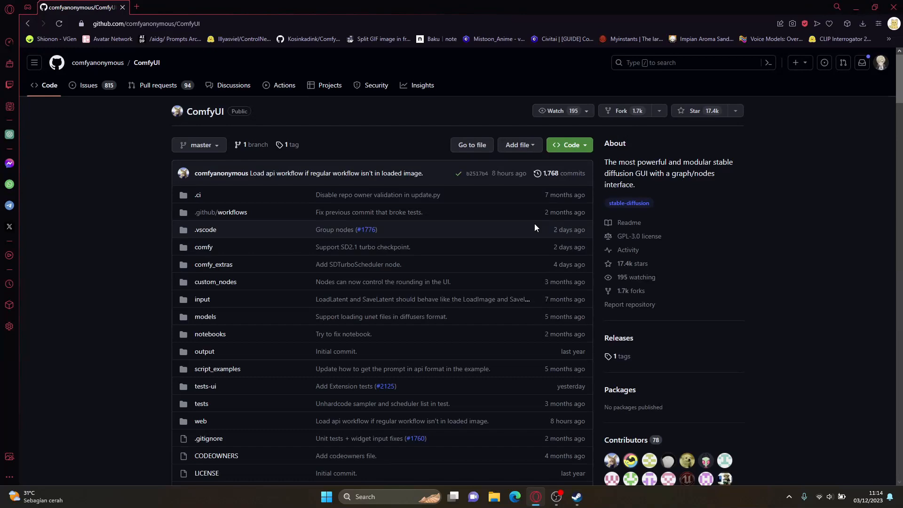
Step: Find the Windows instructions in the README's Installing section and download the portable standalone build from its direct link
scroll(671, 294, down, 10)
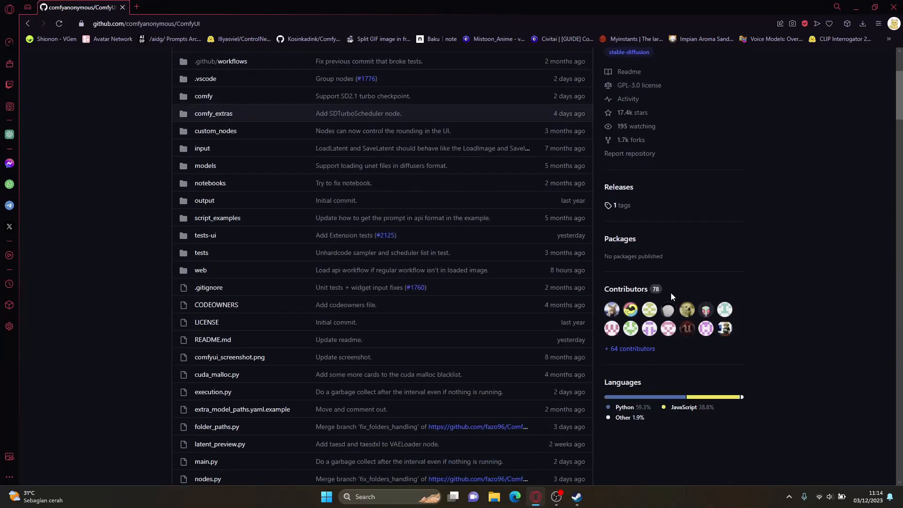
scroll(670, 296, down, 15)
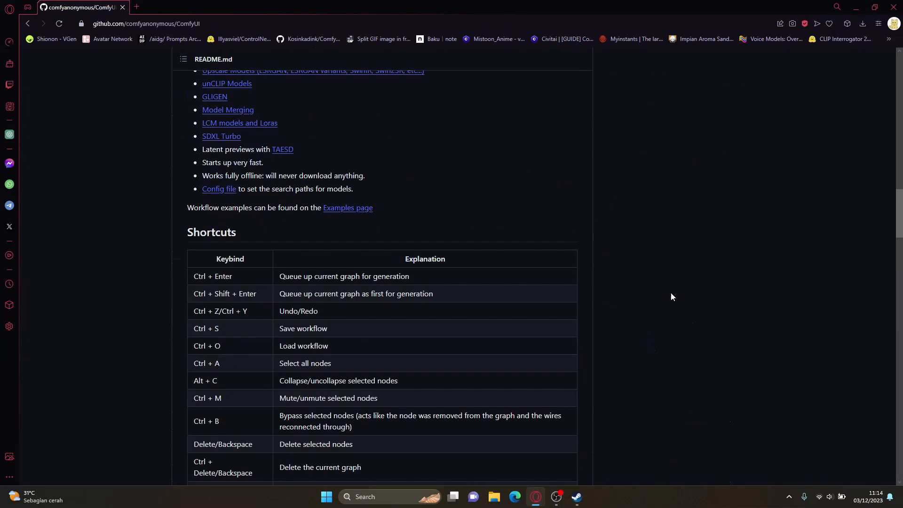
scroll(670, 296, down, 10)
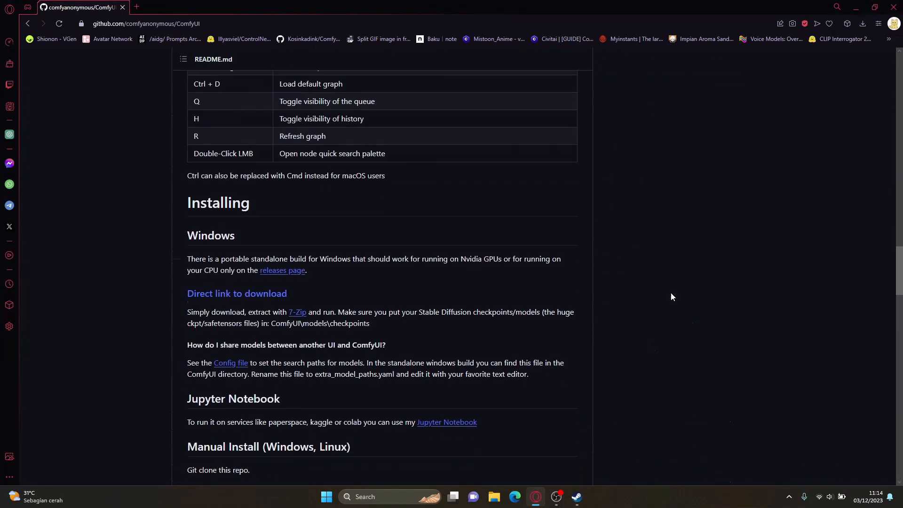
scroll(672, 297, down, 1)
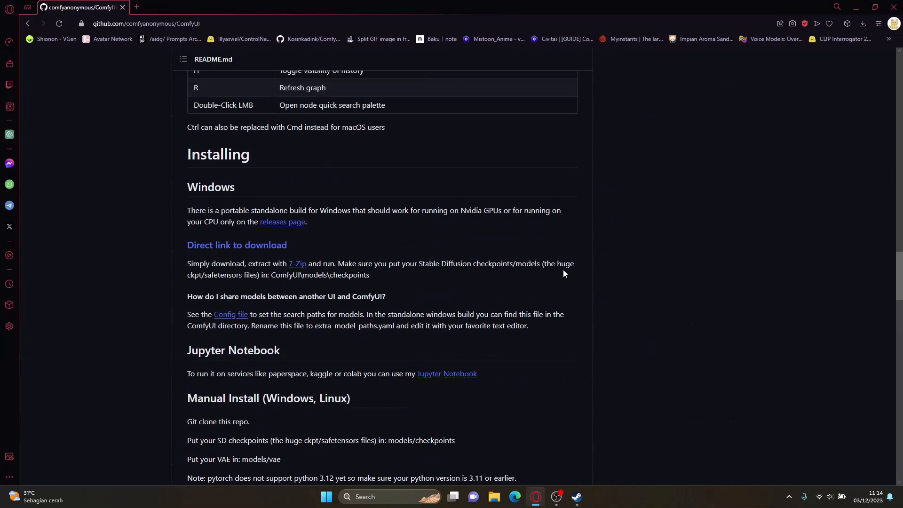
double_click(206, 187)
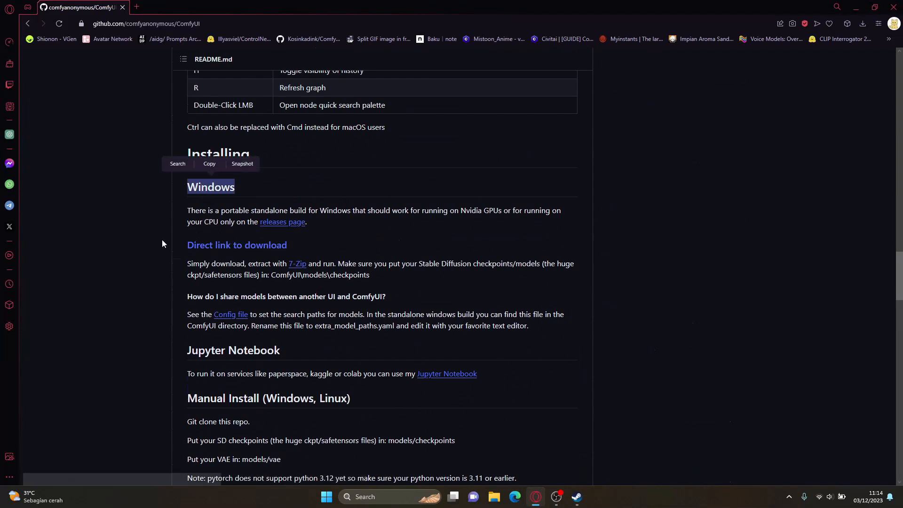
drag(188, 262, 514, 262)
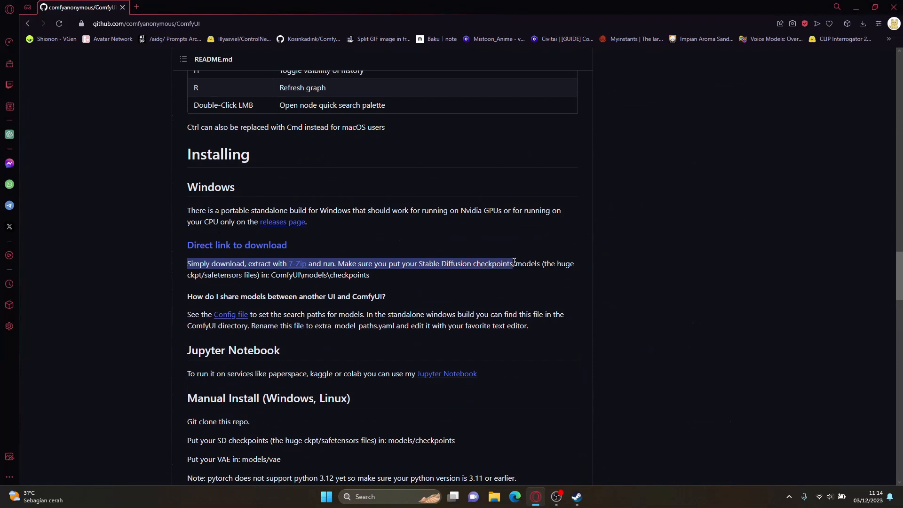
drag(510, 268, 505, 275)
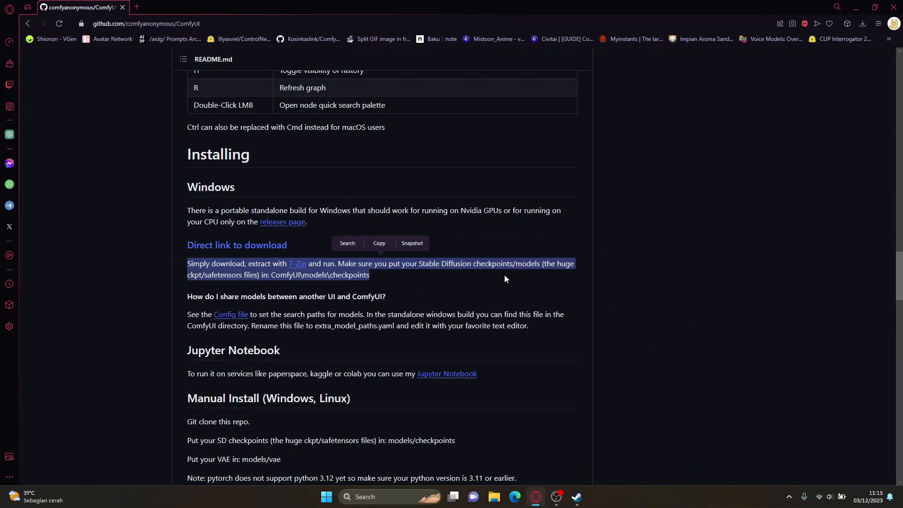
click(504, 275)
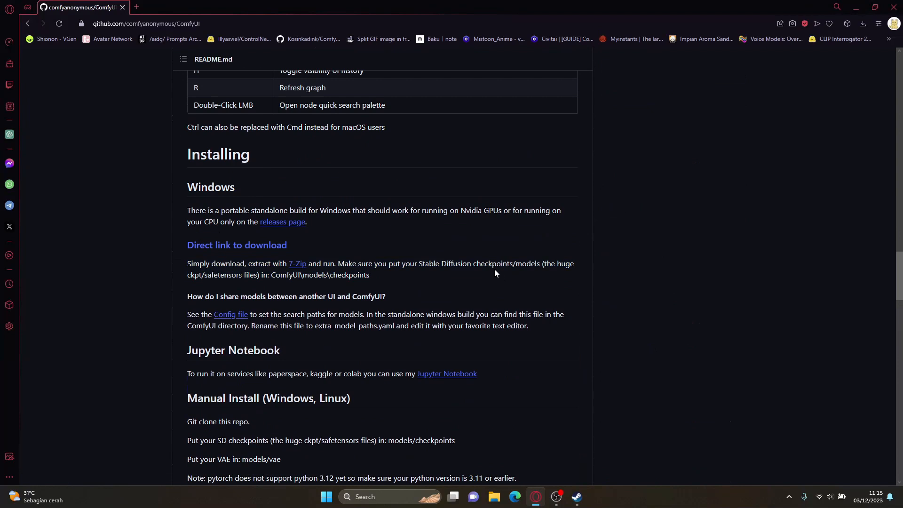
click(262, 246)
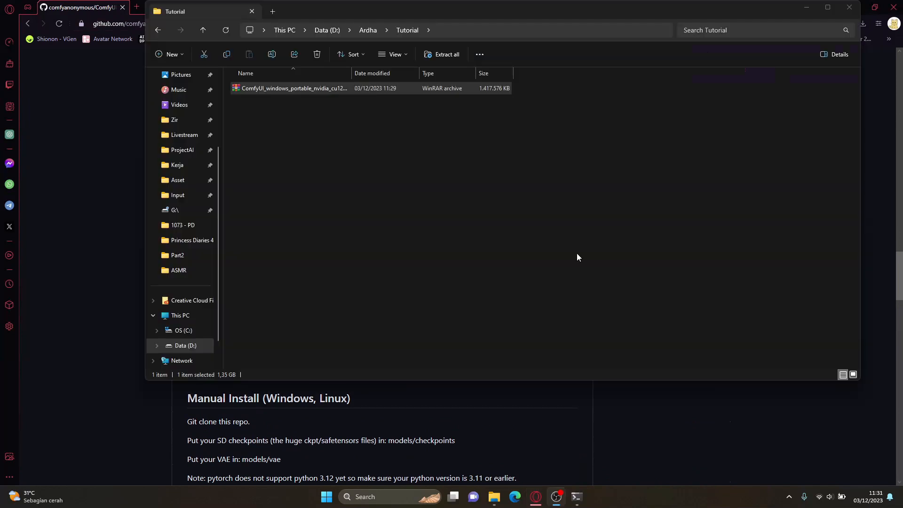
drag(528, 3, 512, 49)
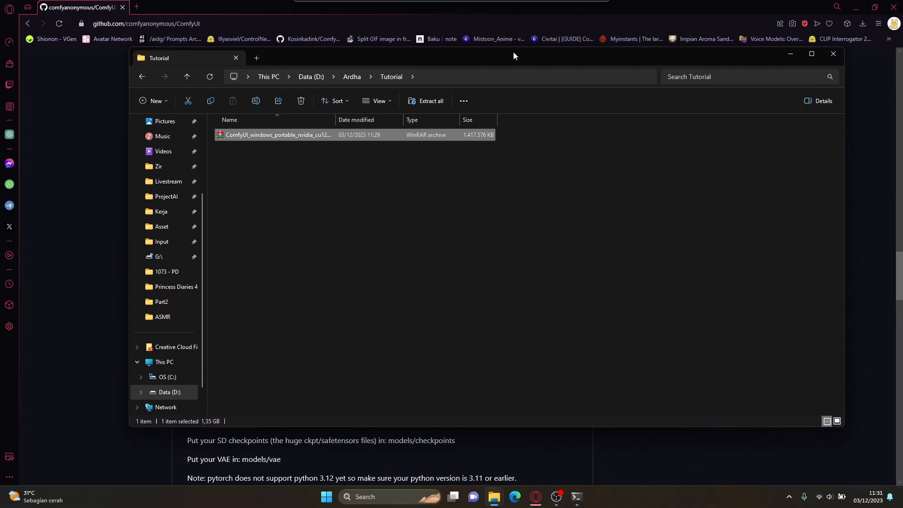
right_click(322, 134)
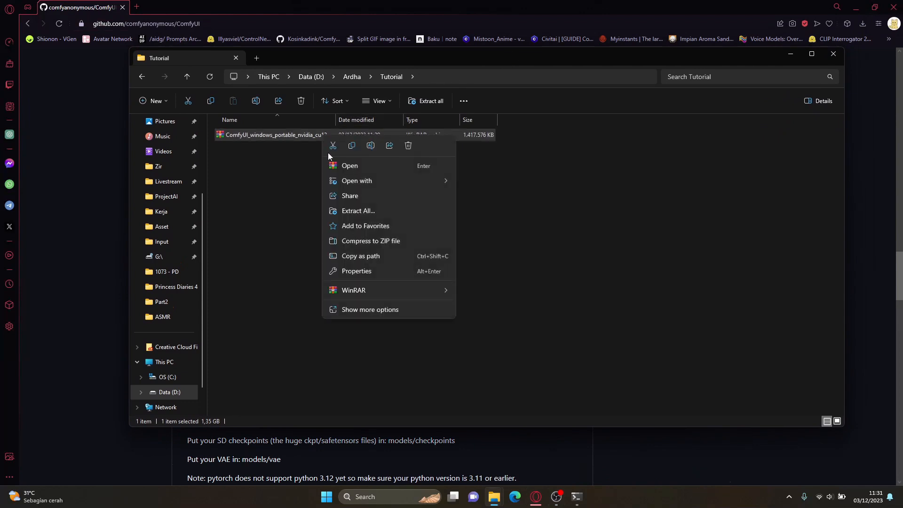
mouse_move(434, 290)
click(565, 323)
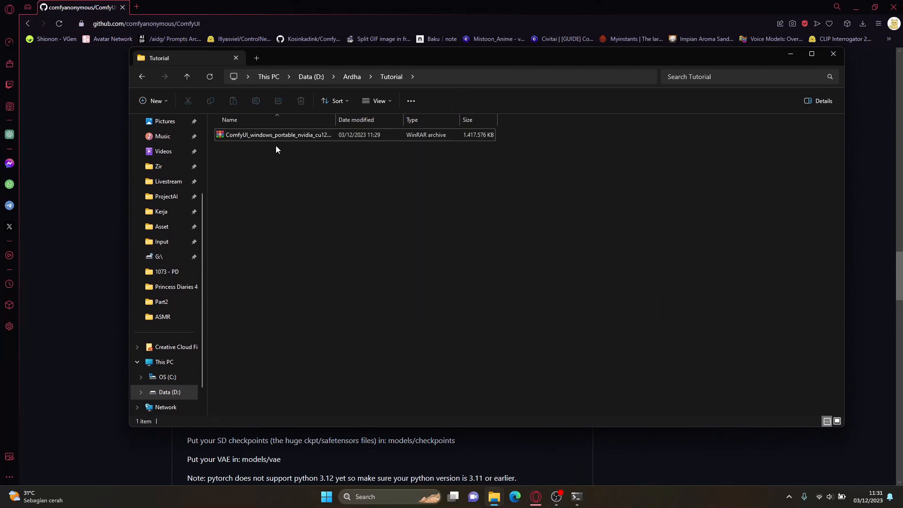
double_click(267, 139)
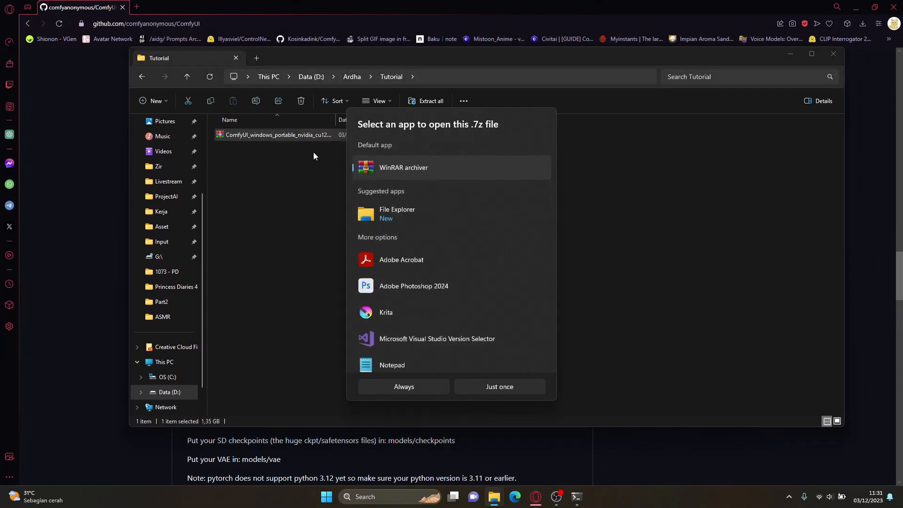
double_click(367, 168)
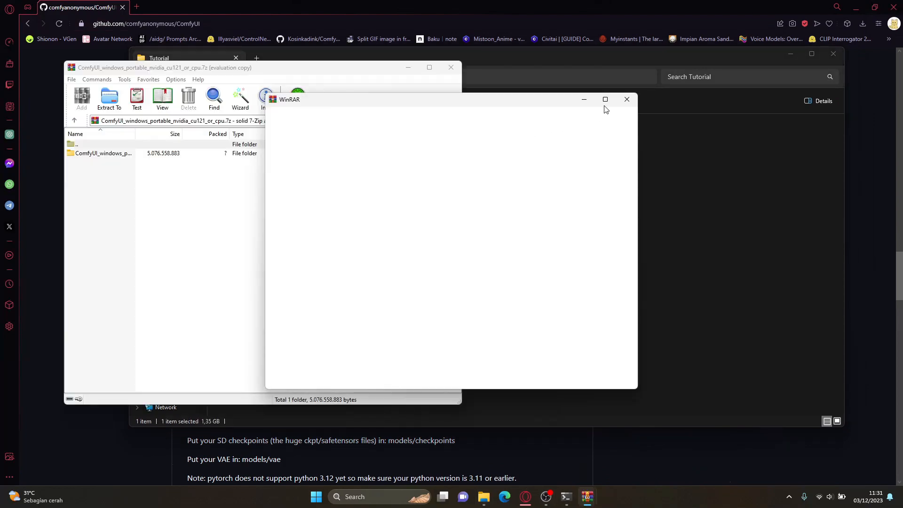
click(626, 99)
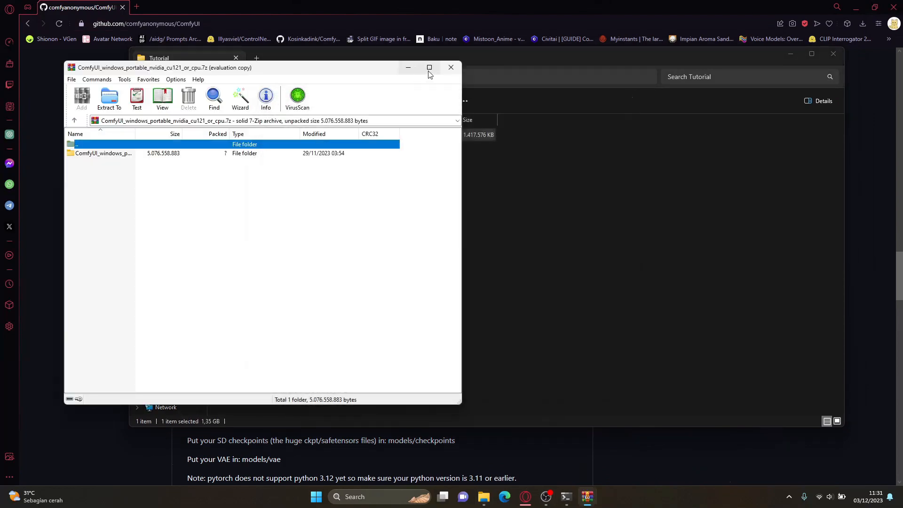
click(451, 67)
Step: Extract the ComfyUI portable archive in the Tutorial folder with WinRAR, and open the extracted ComfyUI_windows_portable folder
right_click(377, 136)
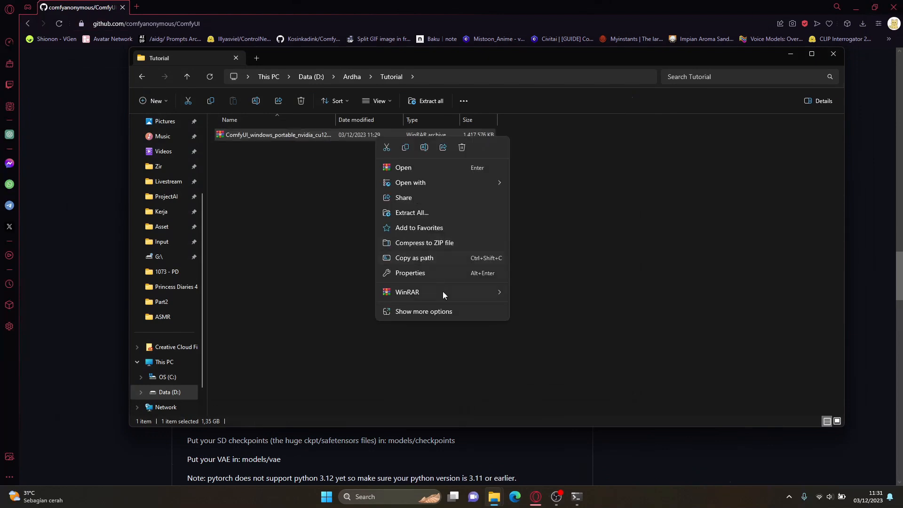
mouse_move(447, 292)
click(585, 335)
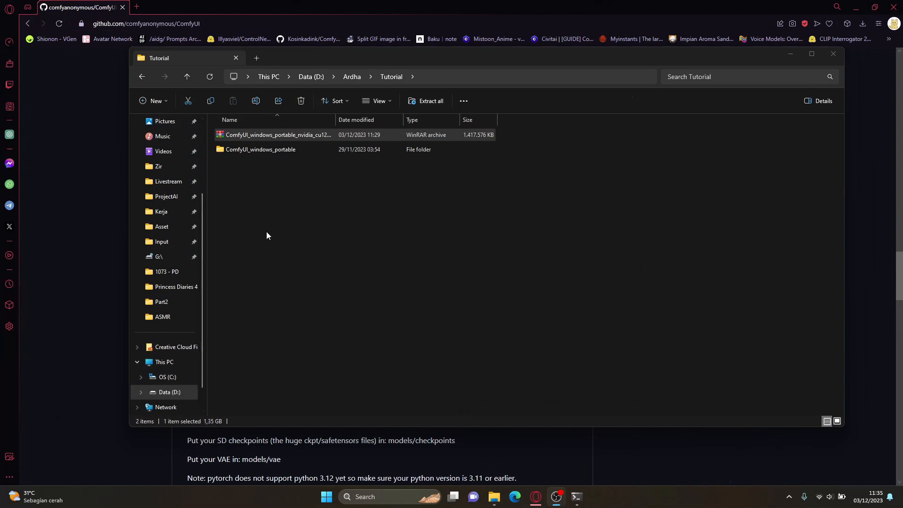
double_click(270, 150)
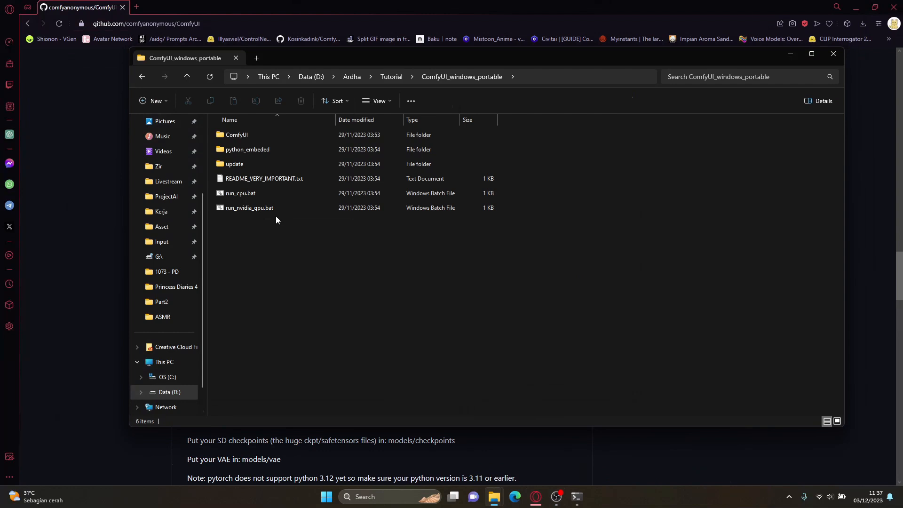
Step: Check in Task Manager's performance view which graphics cards GPU 0 and GPU 1 are, and close Task Manager
key(ctrl+shift+Escape)
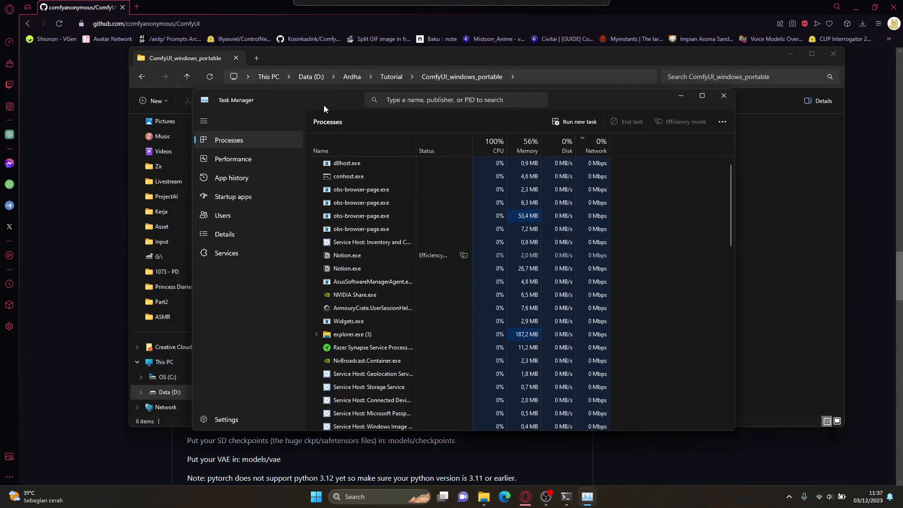
click(298, 145)
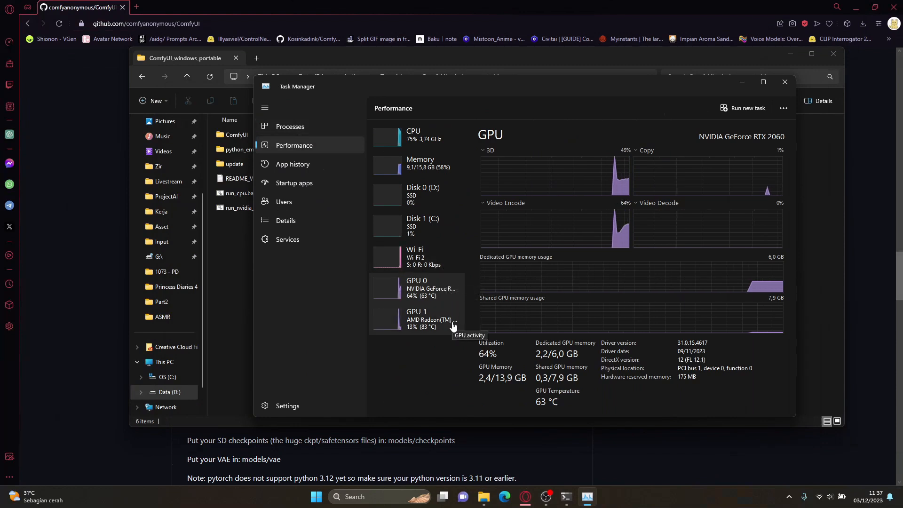
click(444, 320)
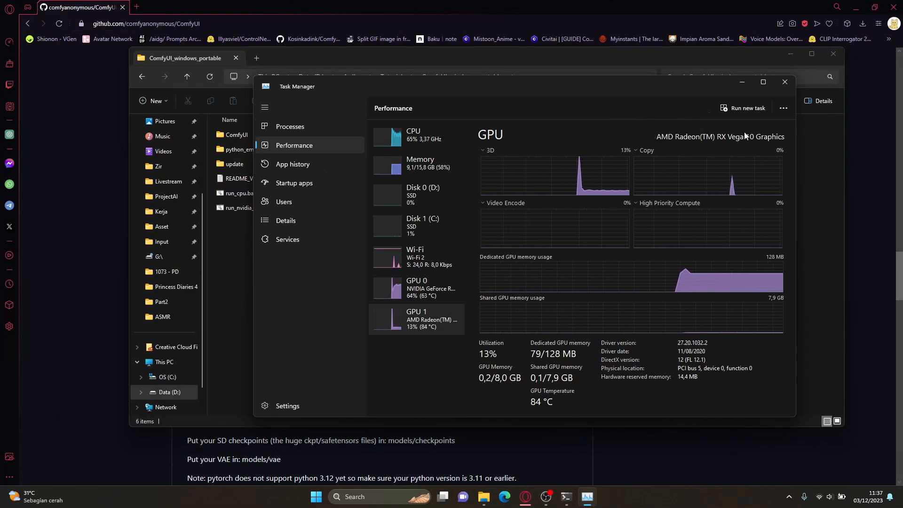
drag(657, 85, 641, 83)
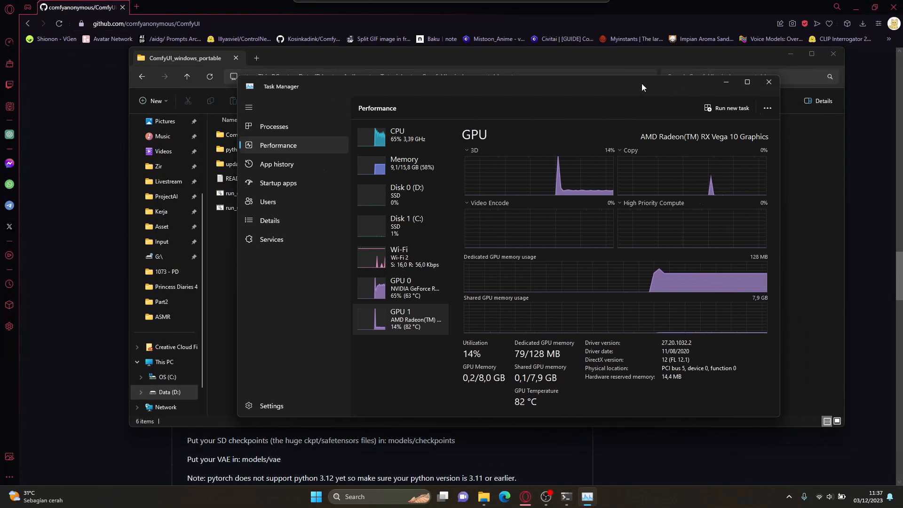
drag(637, 81, 698, 75)
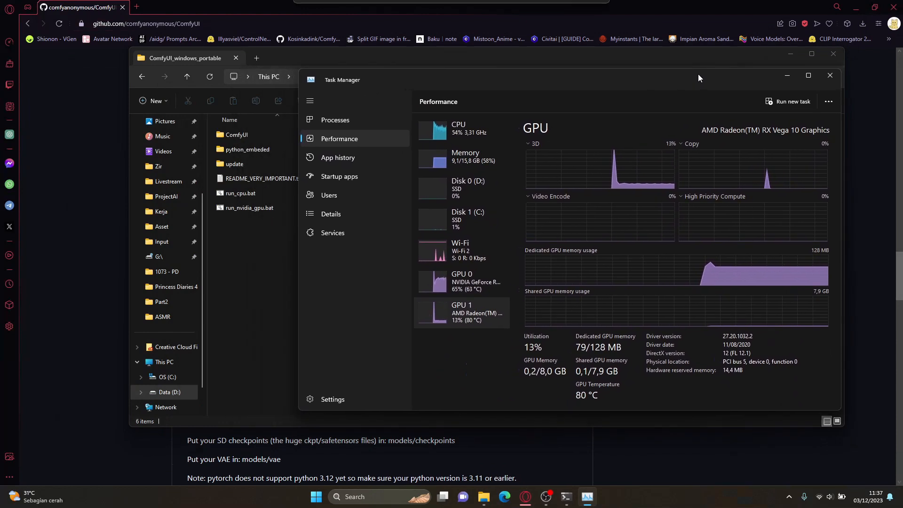
click(470, 281)
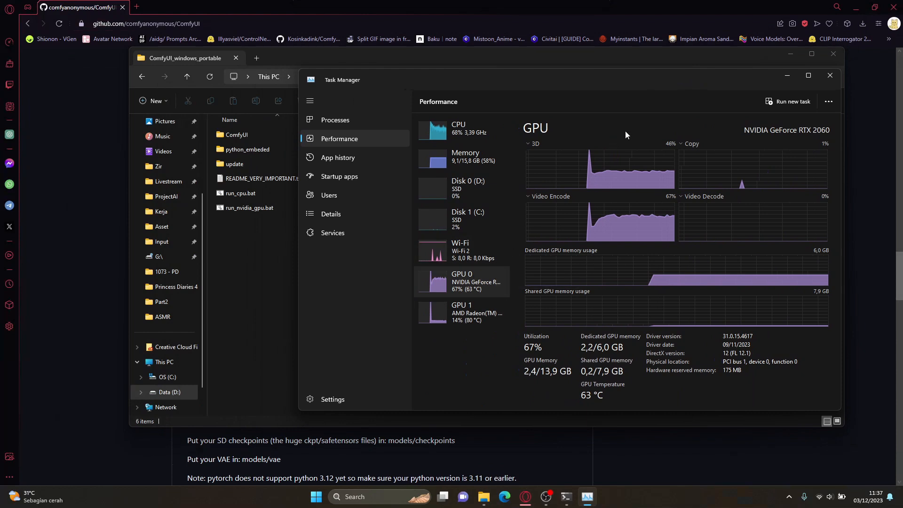
drag(698, 78, 687, 81)
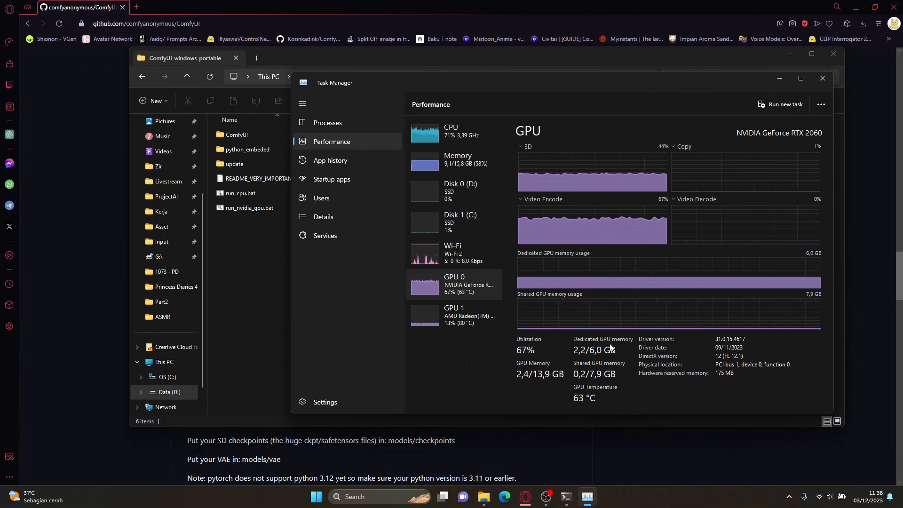
click(817, 80)
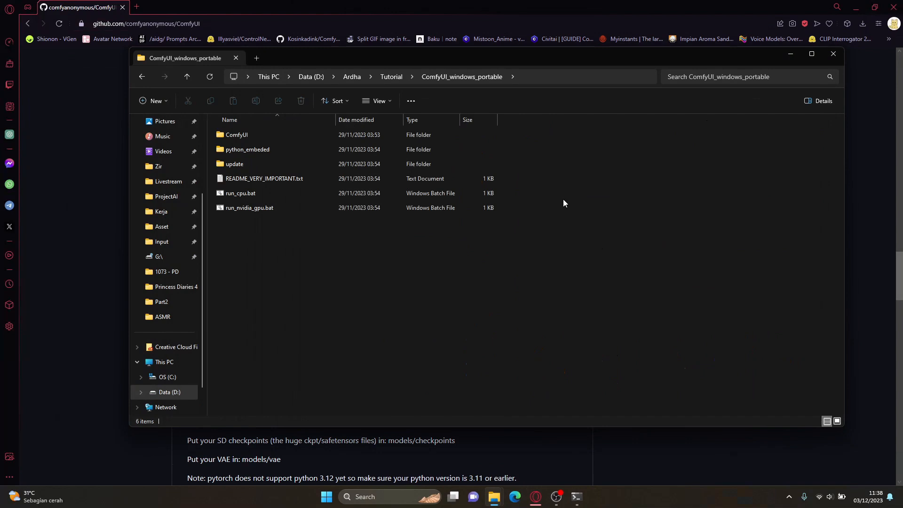
Step: Launch ComfyUI on the NVIDIA graphics card by running run_nvidia_gpu.bat
click(273, 212)
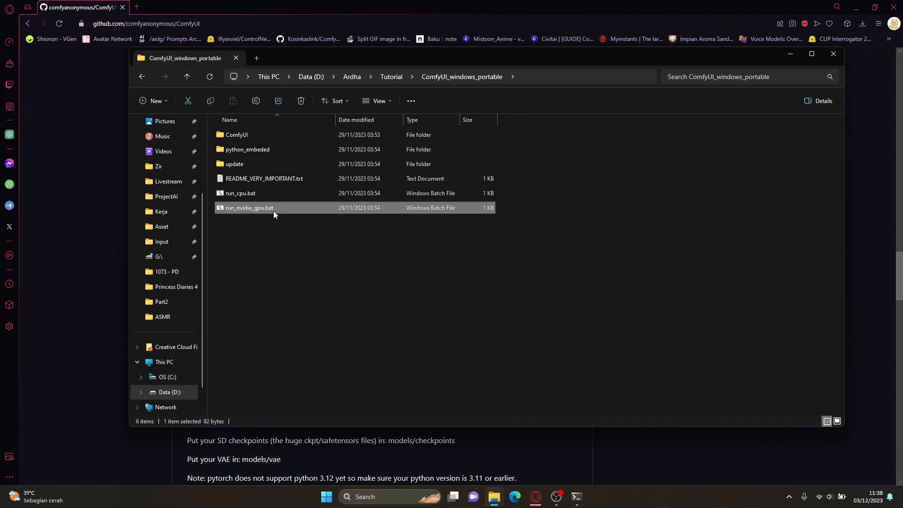
double_click(273, 211)
drag(358, 121, 465, 125)
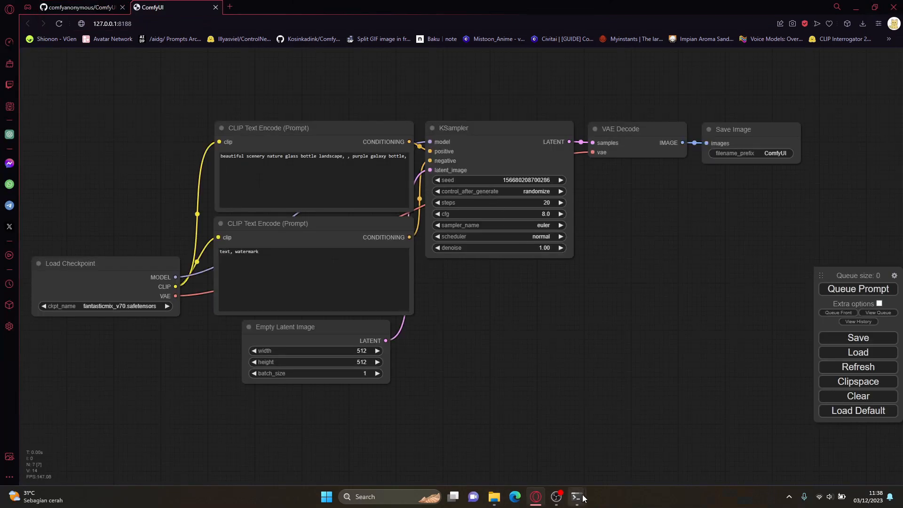
Step: Examine the total VRAM and total RAM reported in the ComfyUI server console, and minimize the console
mouse_move(583, 494)
click(602, 466)
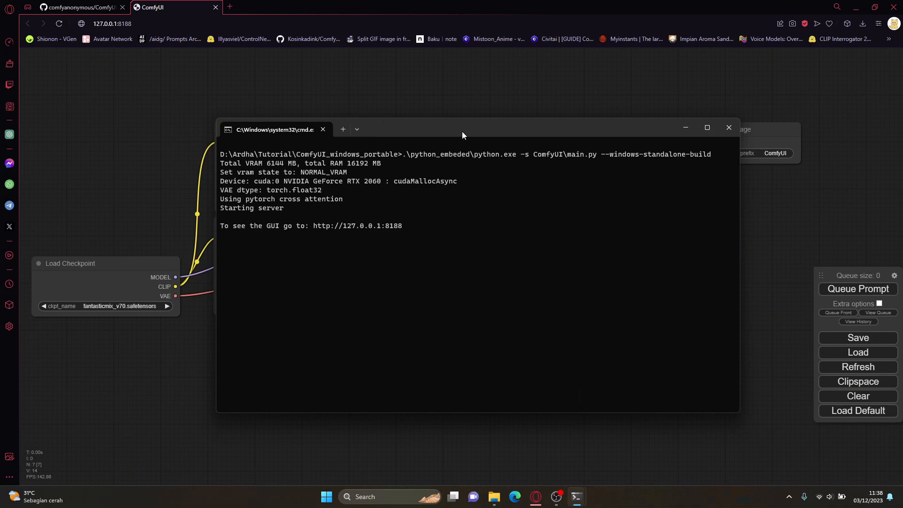
drag(462, 135, 526, 197)
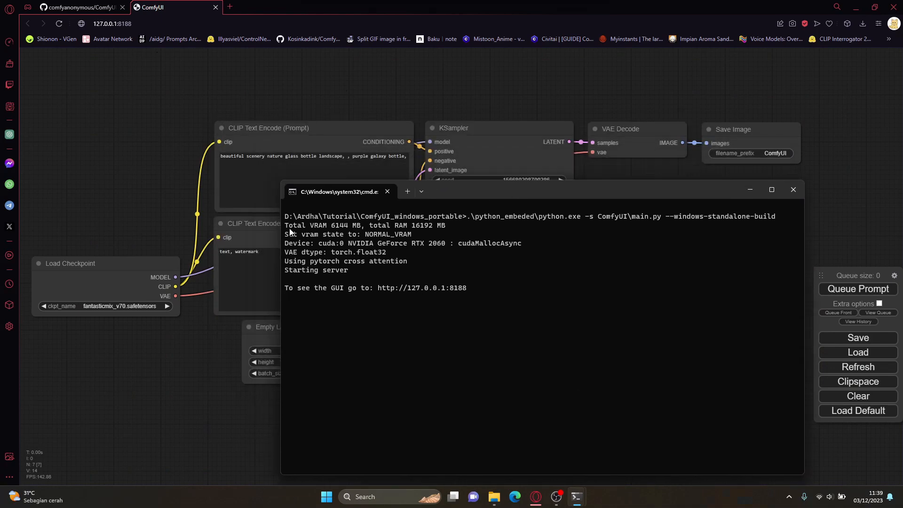
drag(285, 226, 359, 230)
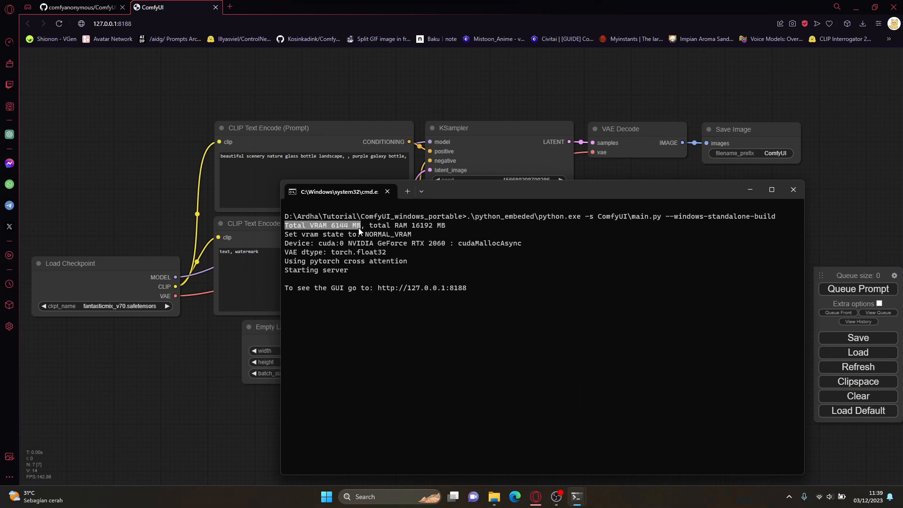
drag(371, 226, 401, 226)
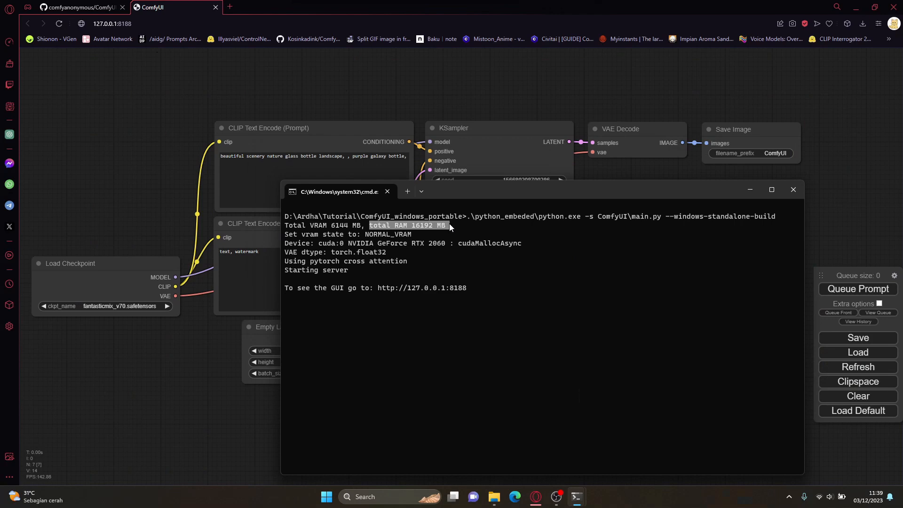
click(750, 189)
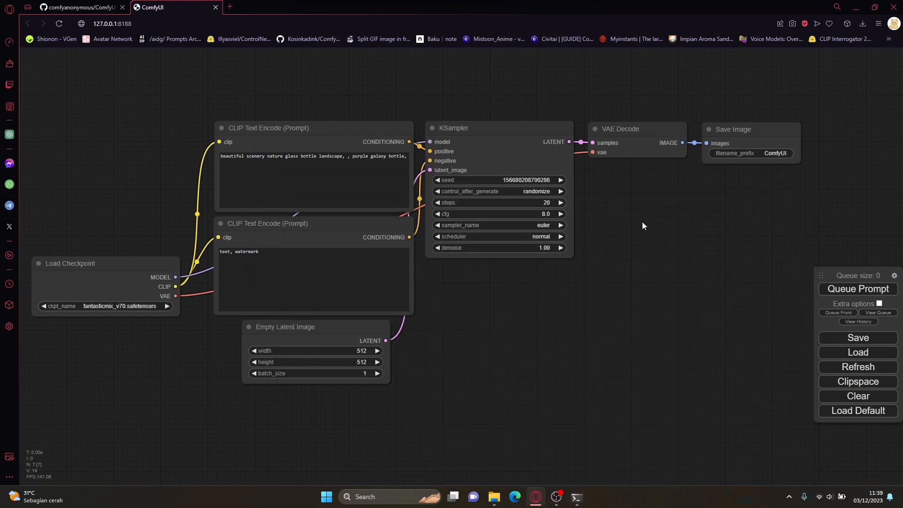
Step: Try to open the checkpoint list in the Load Checkpoint node, and check the Tutorial install's ComfyUI models/checkpoints folder for model files
drag(537, 317, 576, 305)
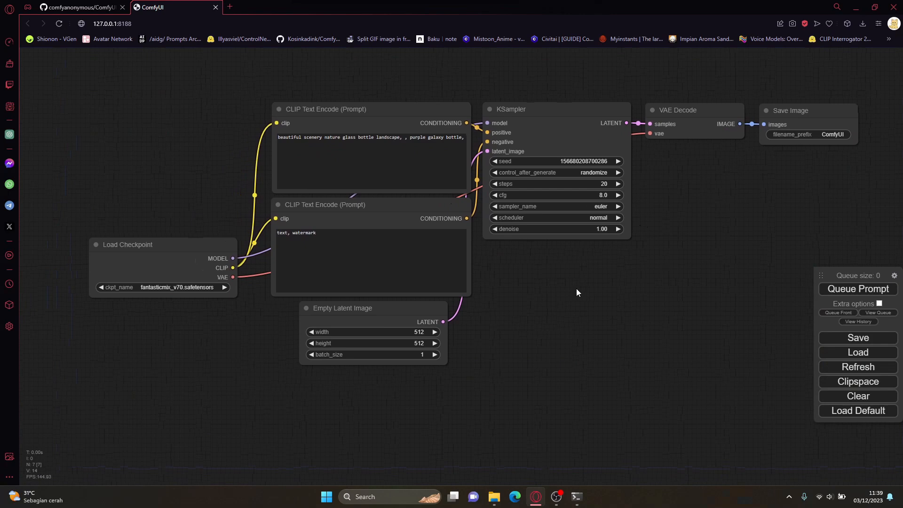
drag(581, 286, 579, 320)
click(188, 323)
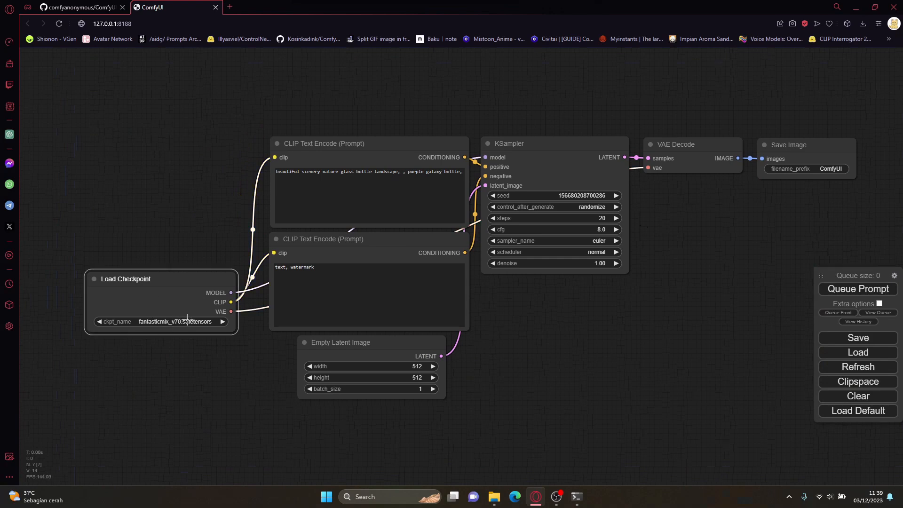
click(494, 497)
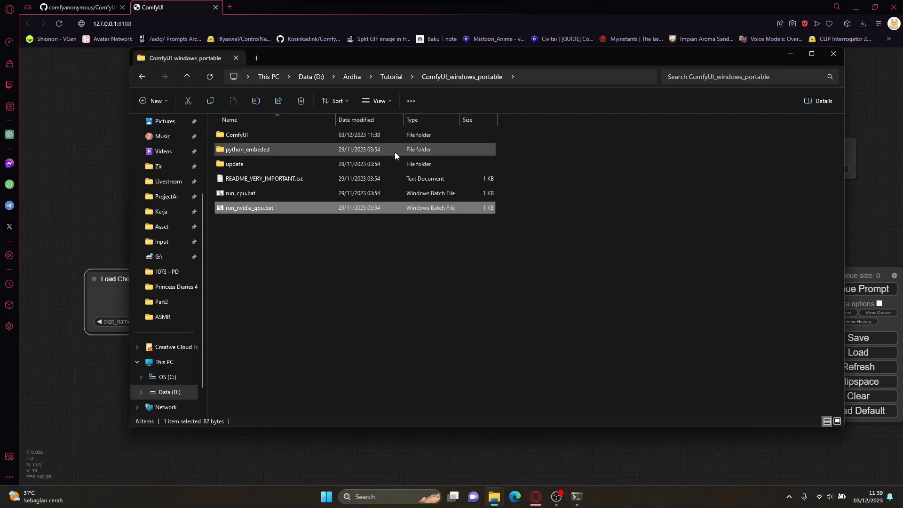
drag(337, 56, 447, 86)
click(389, 163)
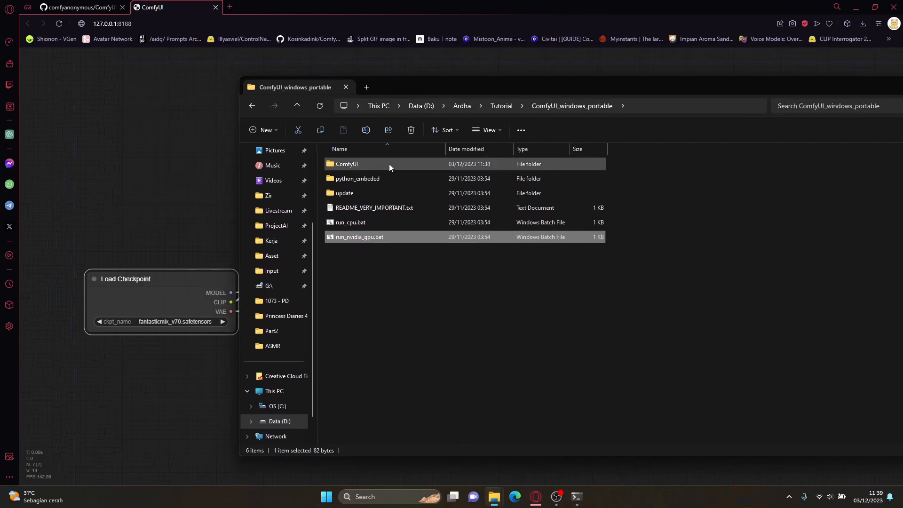
double_click(389, 163)
click(364, 280)
double_click(364, 280)
double_click(363, 164)
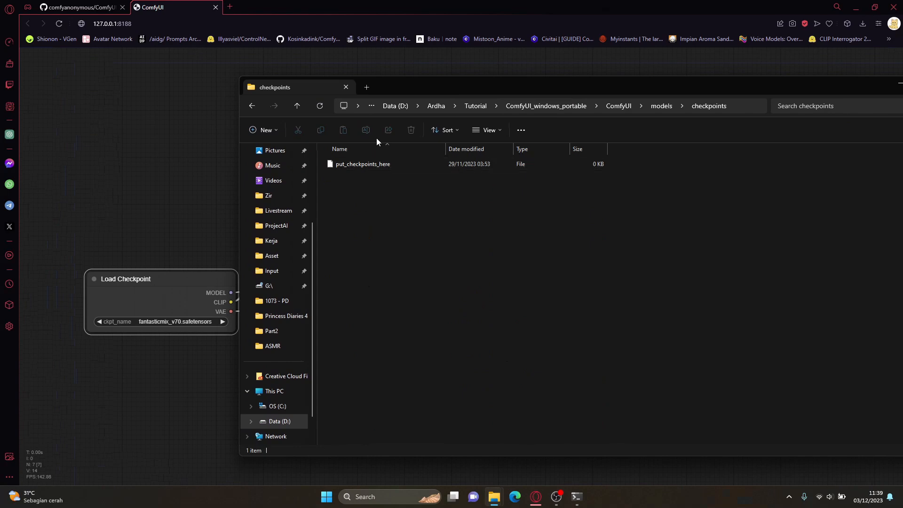
drag(405, 88, 396, 84)
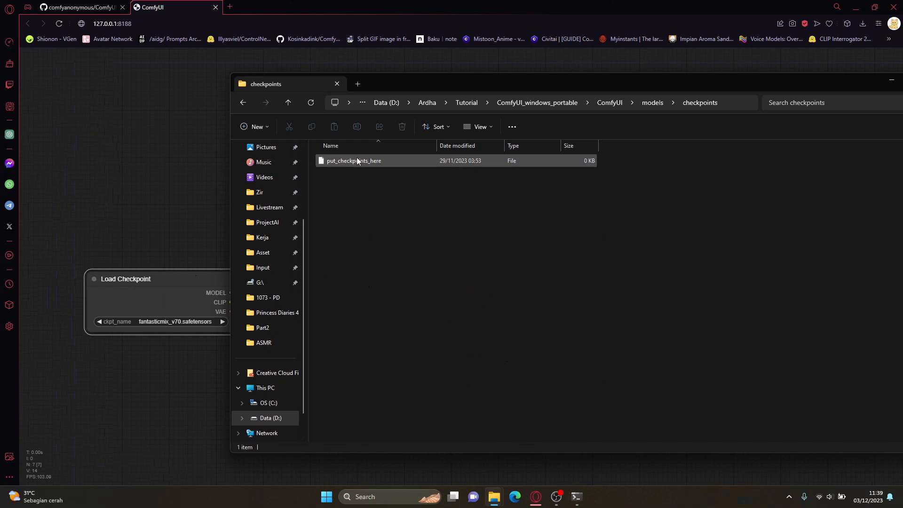
drag(453, 78, 337, 123)
click(771, 127)
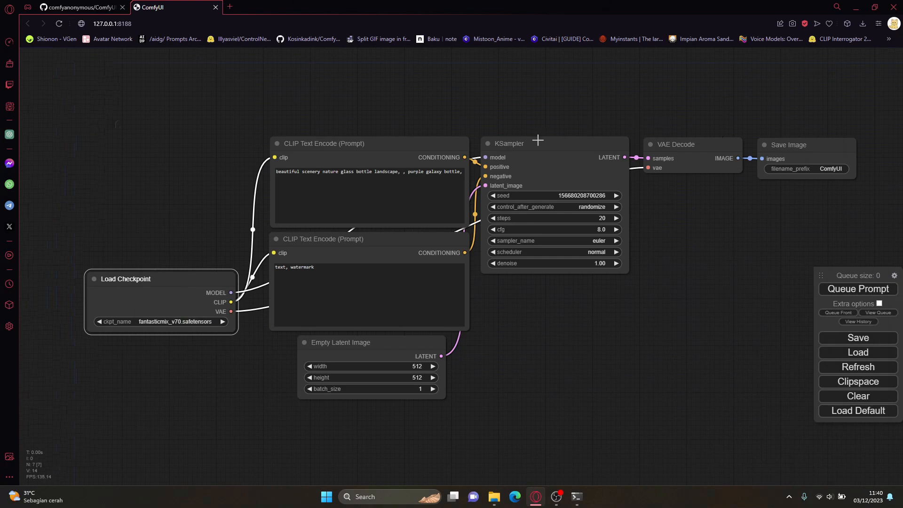
Step: Replace the positive prompt with "1girl", try to queue the prompt, and dismiss the validation dialog
click(429, 180)
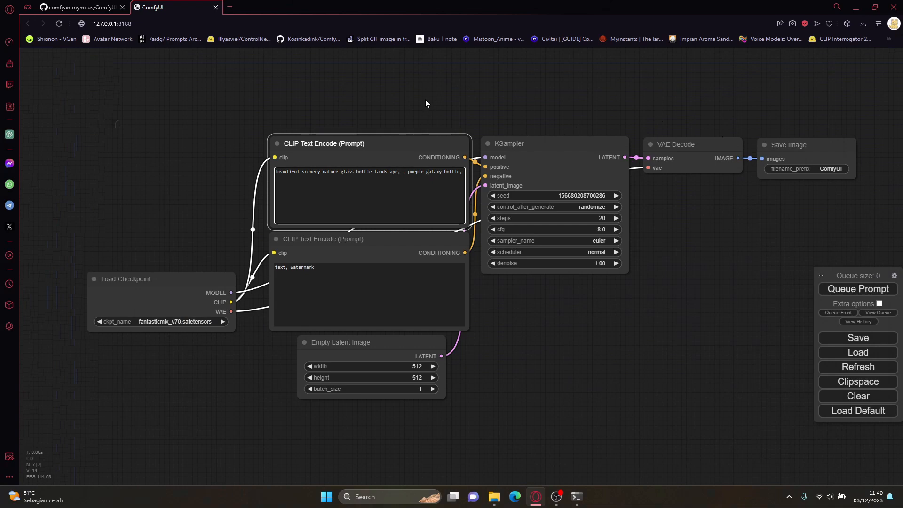
key(ctrl+a)
key(BackSpace)
text(1girl)
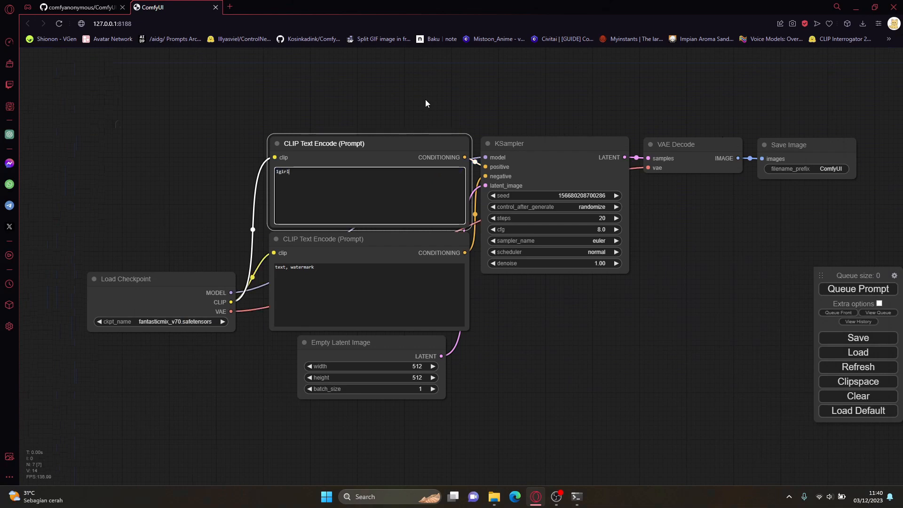
click(858, 289)
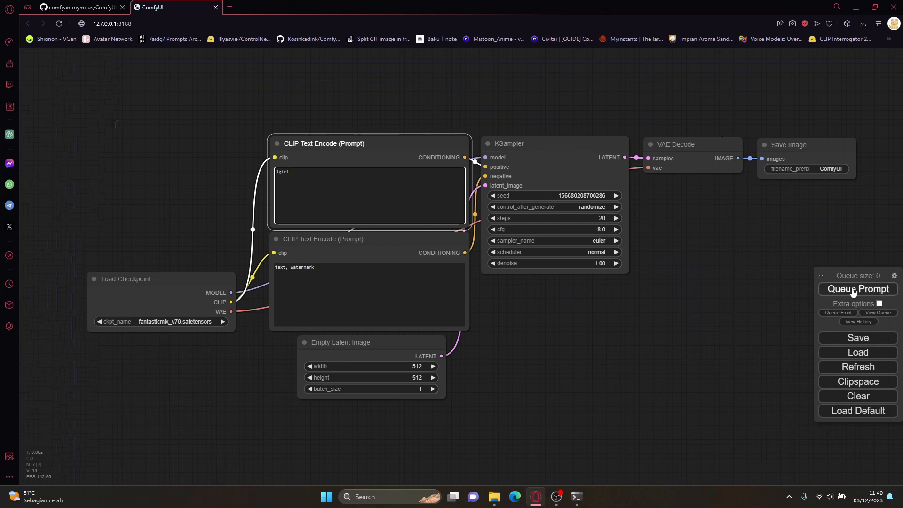
drag(337, 272, 602, 271)
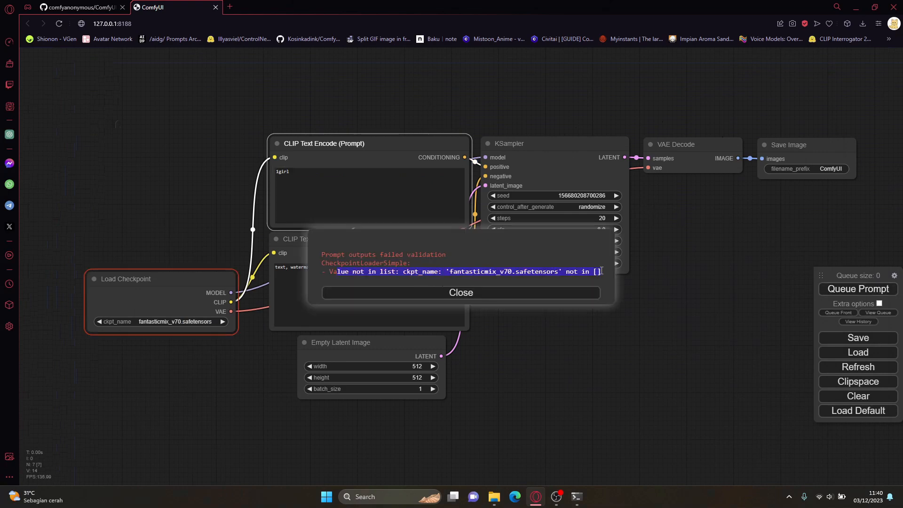
click(534, 293)
Step: Try to switch the Load Checkpoint node to another model, nudge the node upward, and recheck the Tutorial install's checkpoints folder
click(187, 319)
click(222, 322)
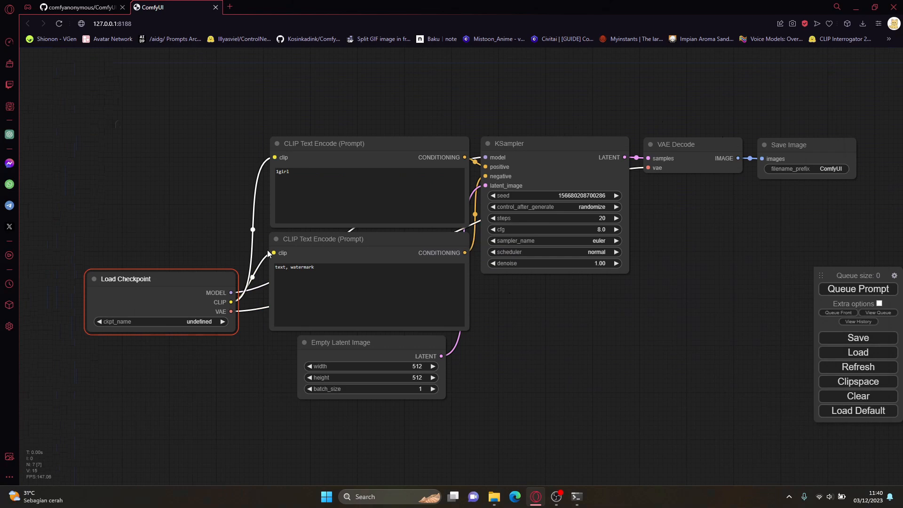
mouse_move(108, 284)
mouse_down()
mouse_move(111, 265)
mouse_move(101, 275)
mouse_move(111, 270)
mouse_up()
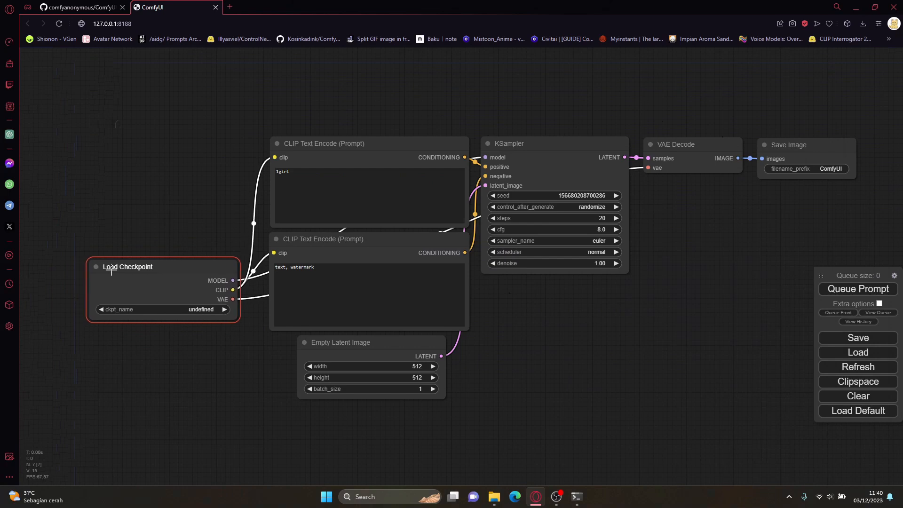
mouse_move(576, 499)
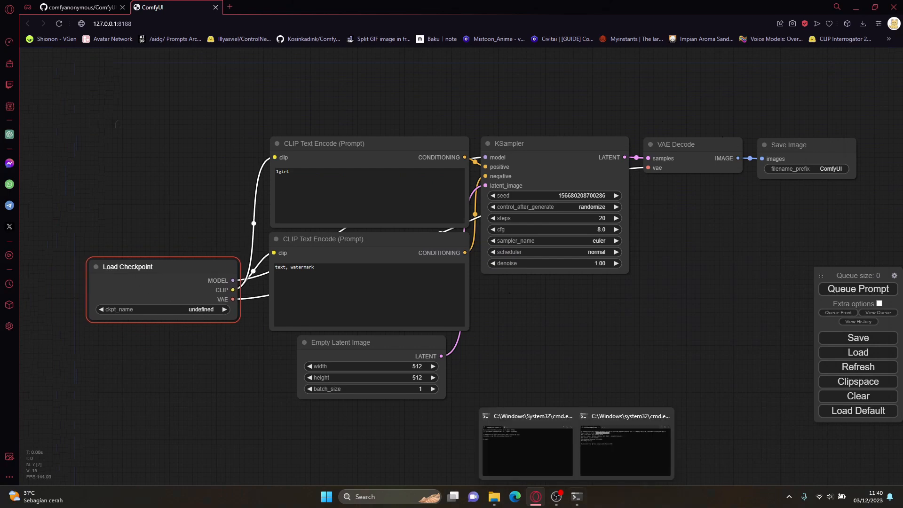
mouse_move(493, 498)
click(568, 456)
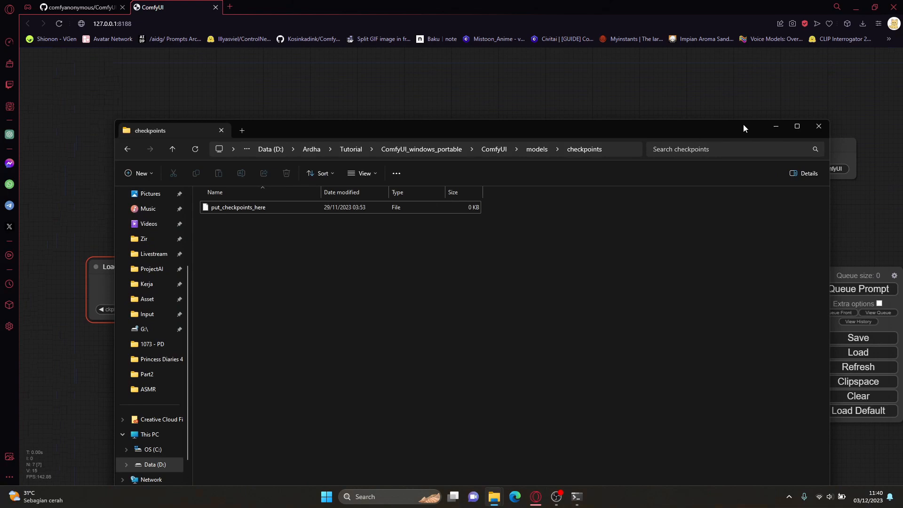
click(775, 126)
Step: Search for civitai in a new browser tab, and open the Civitai site's models page
click(230, 6)
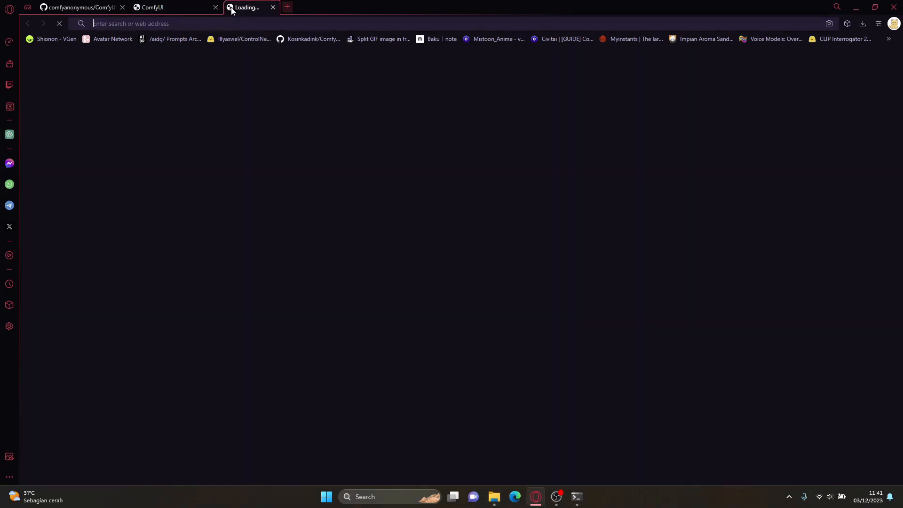
text(civitai.com/search/models?sortBy=models_v2&query=furina)
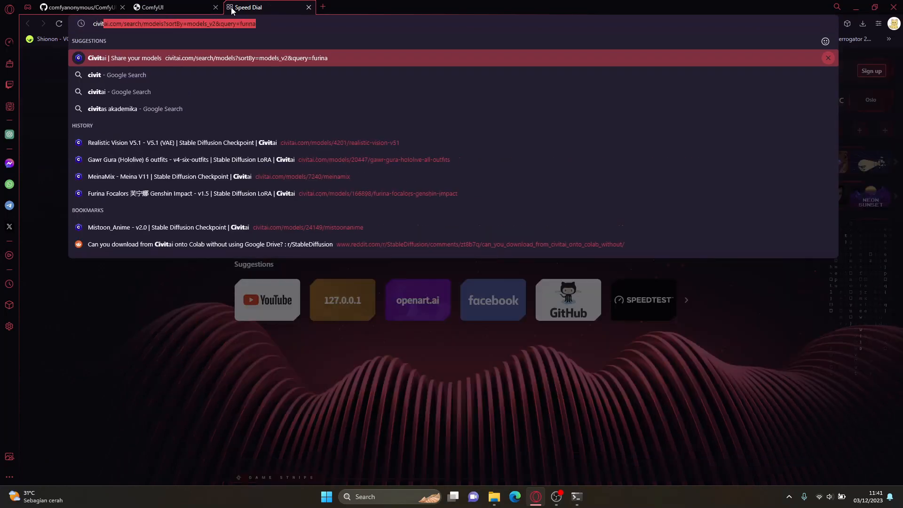
key(Down)
key(Down)
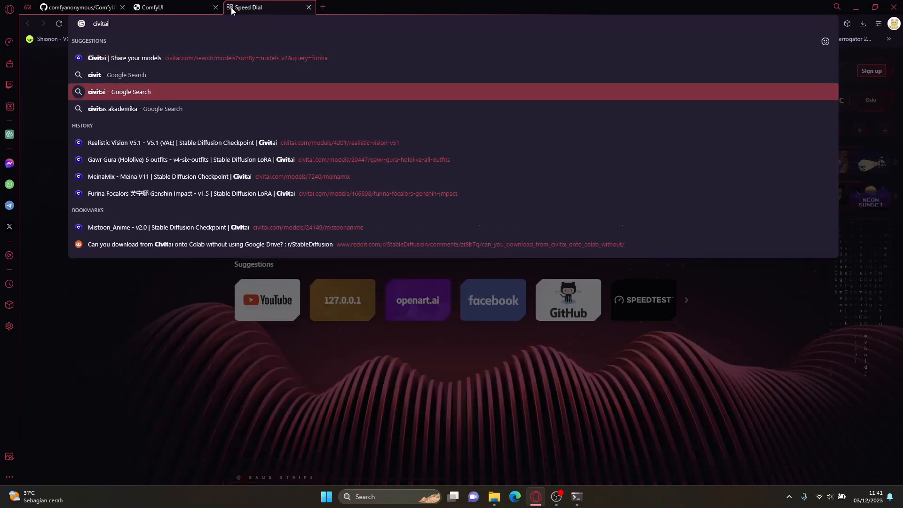
key(Return)
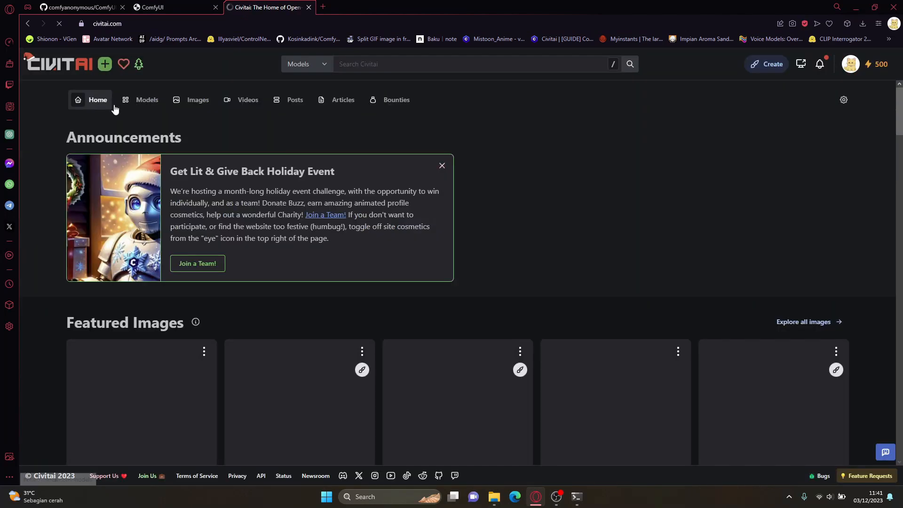
click(135, 104)
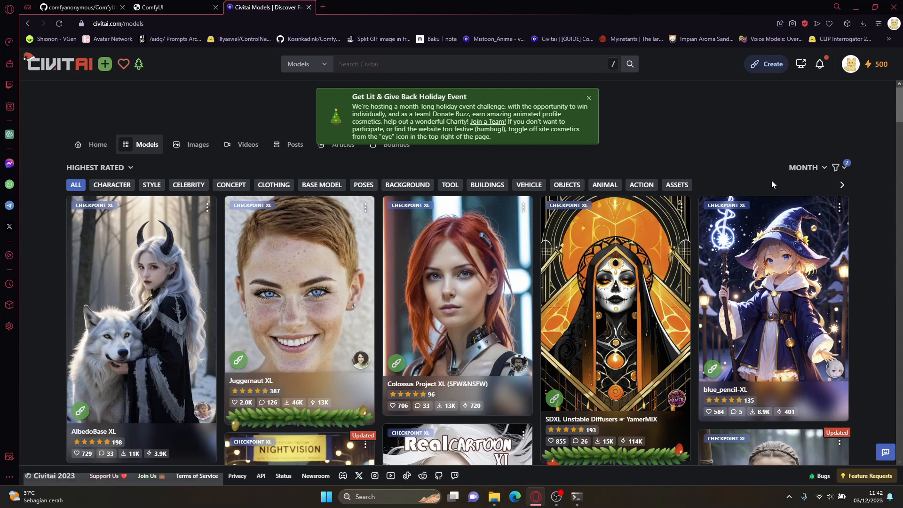
Step: Check the model type and base model filters on Civitai, and browse the listed checkpoints
click(844, 170)
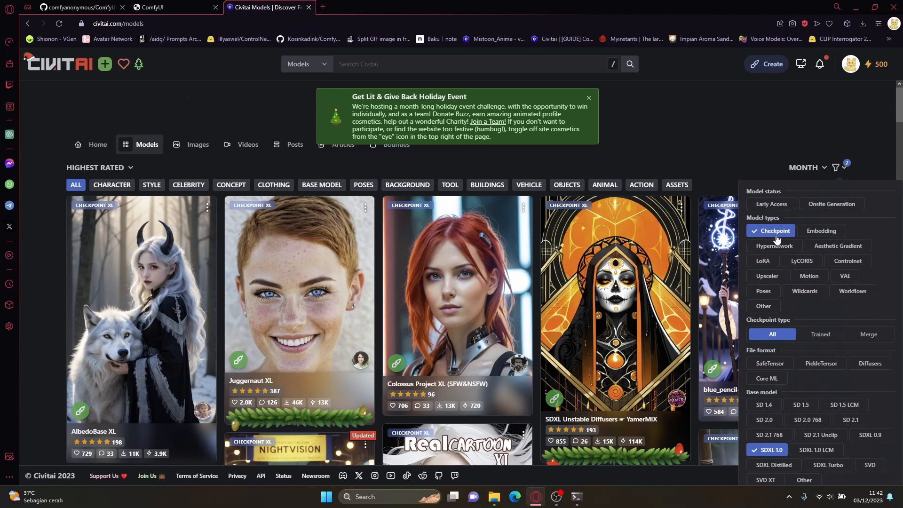
click(768, 150)
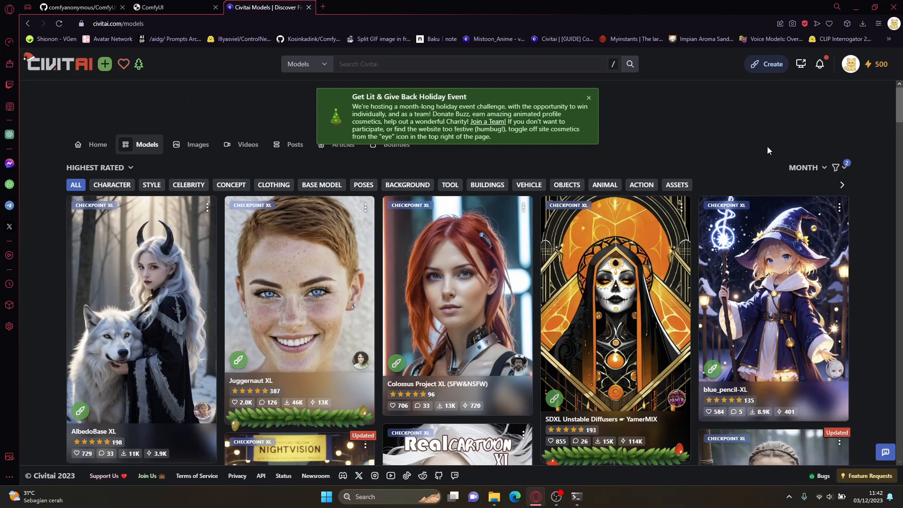
scroll(750, 167, down, 4)
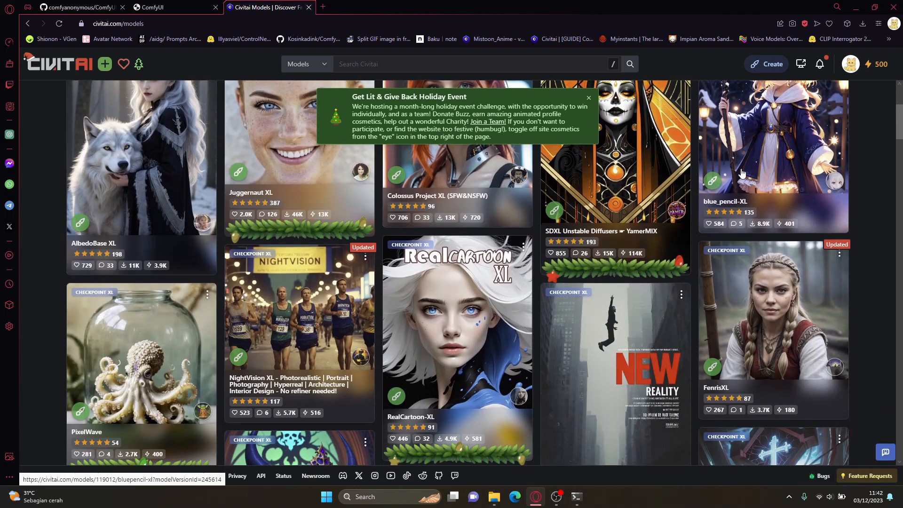
scroll(750, 167, up, 4)
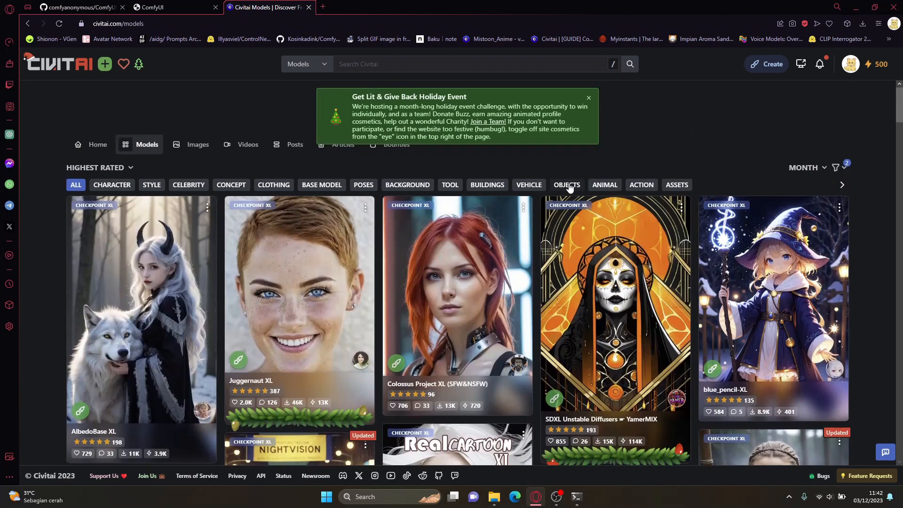
Step: Check which checkpoint files are in the models/checkpoints folder of the existing ComfyUI install under ProjectAI
mouse_move(494, 493)
mouse_move(591, 434)
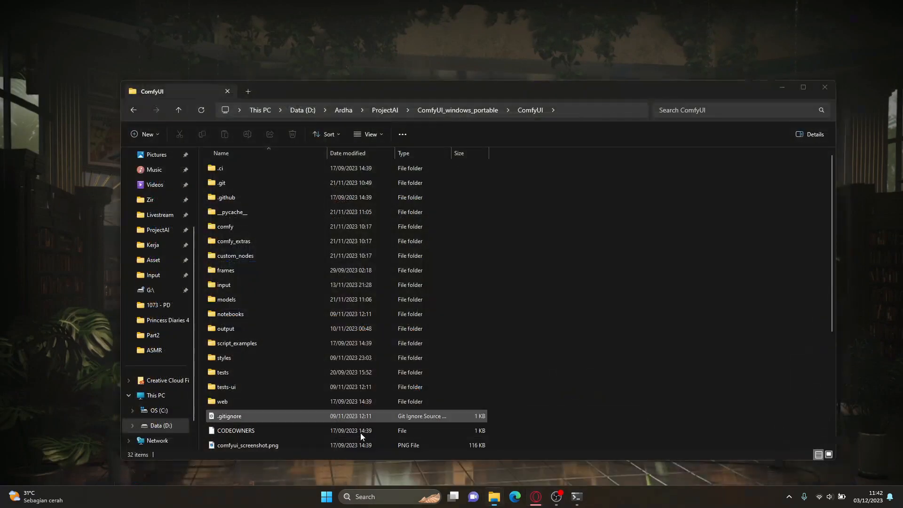
click(360, 434)
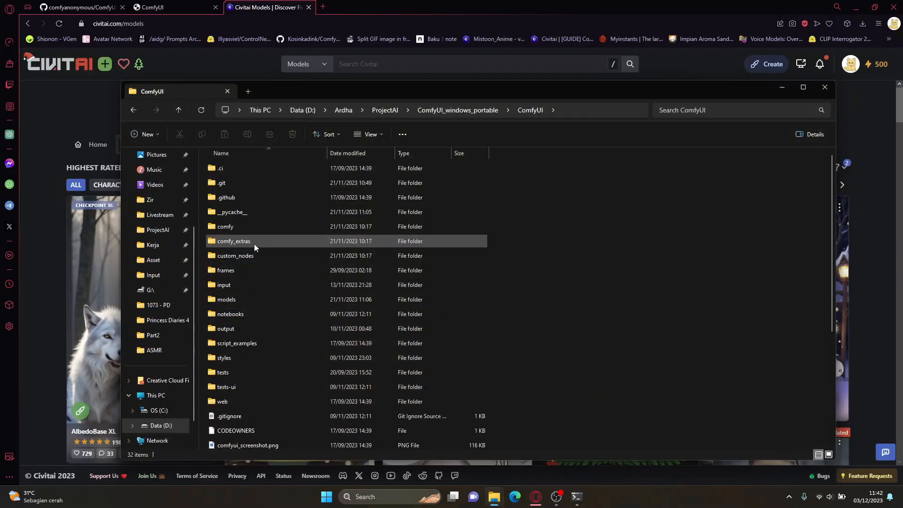
scroll(252, 259, down, 2)
scroll(253, 256, up, 2)
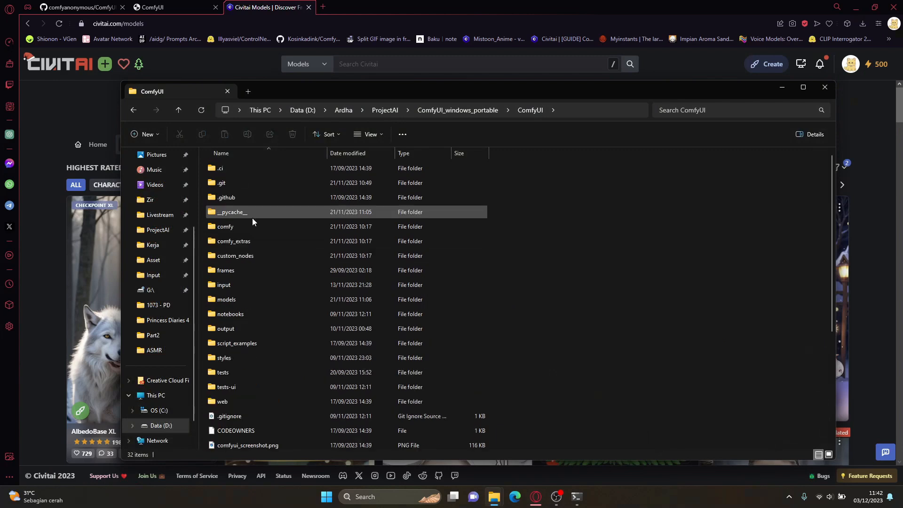
click(260, 298)
double_click(259, 299)
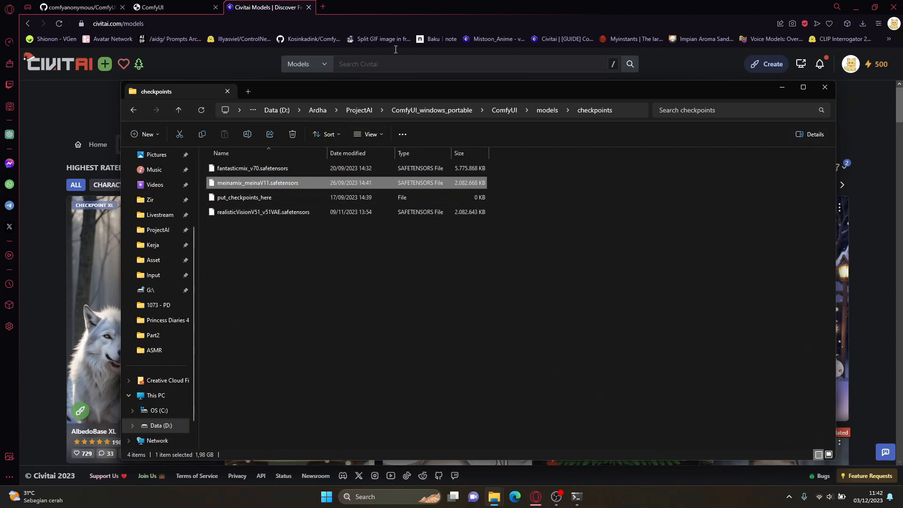
Step: Return to the browser and open the MeinaMix and Realistic Vision model pages on Civitai in separate tabs
click(387, 21)
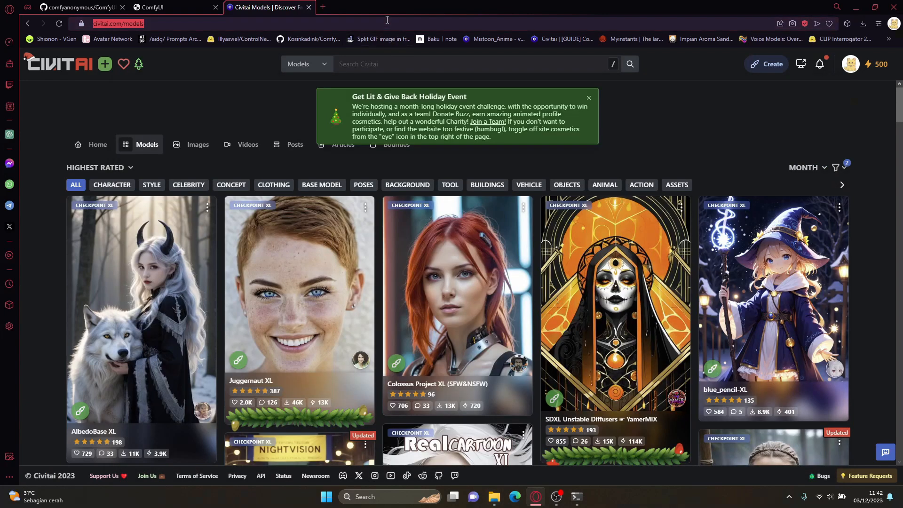
text(mea)
key(BackSpace)
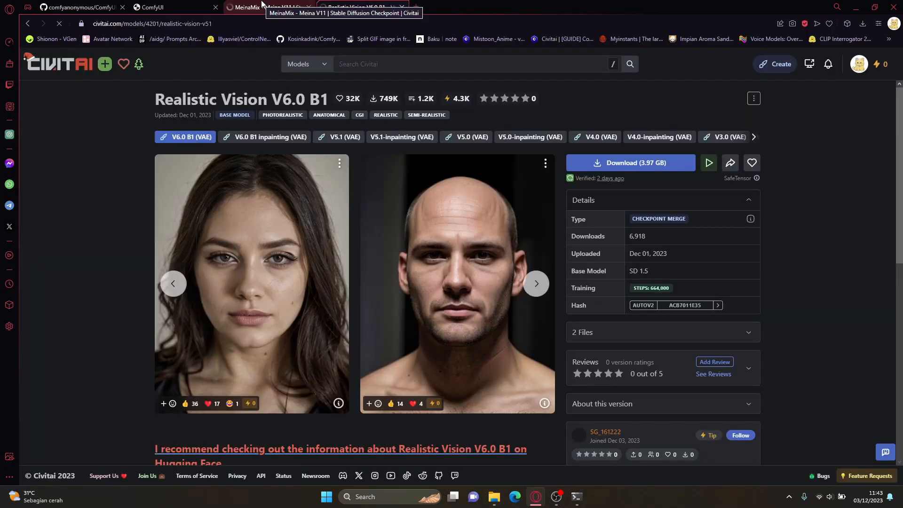
click(262, 6)
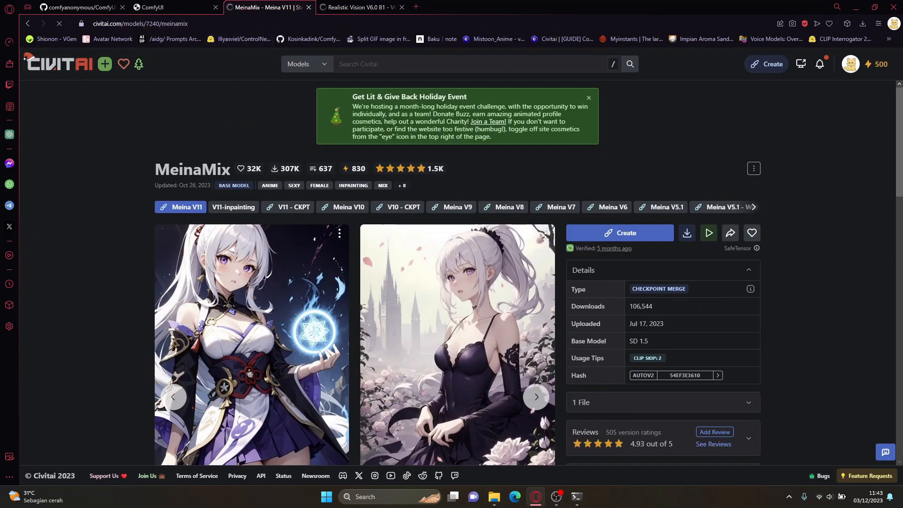
Step: Examine the MeinaMix page's description, its Meina V11 sample images and the base model in its details
scroll(111, 168, down, 4)
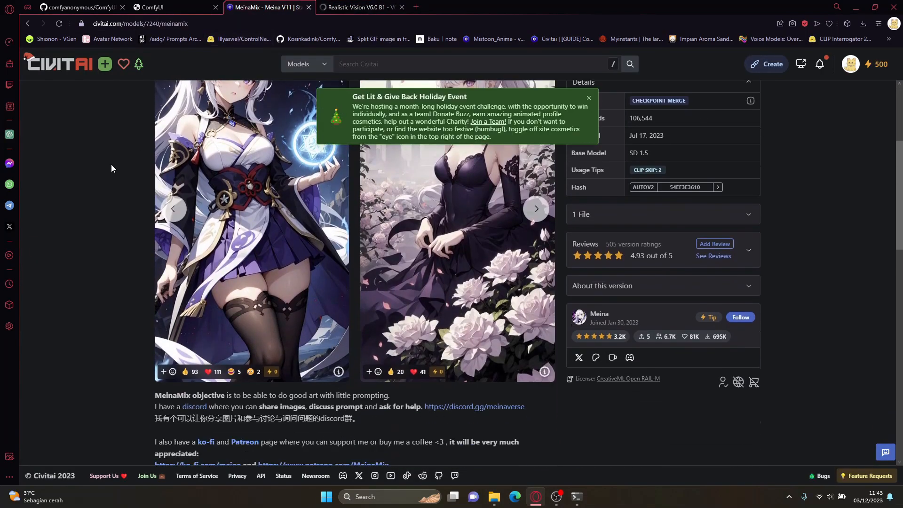
scroll(111, 168, up, 3)
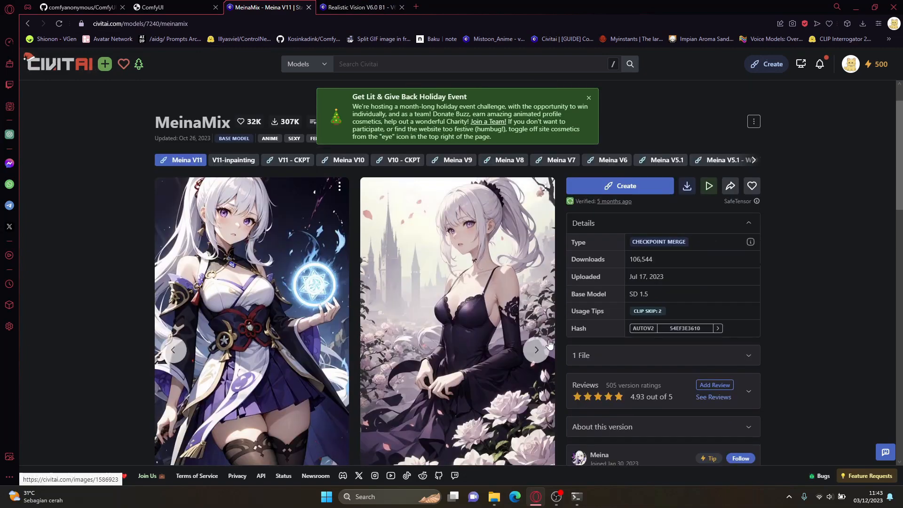
click(536, 350)
click(536, 350)
click(536, 350)
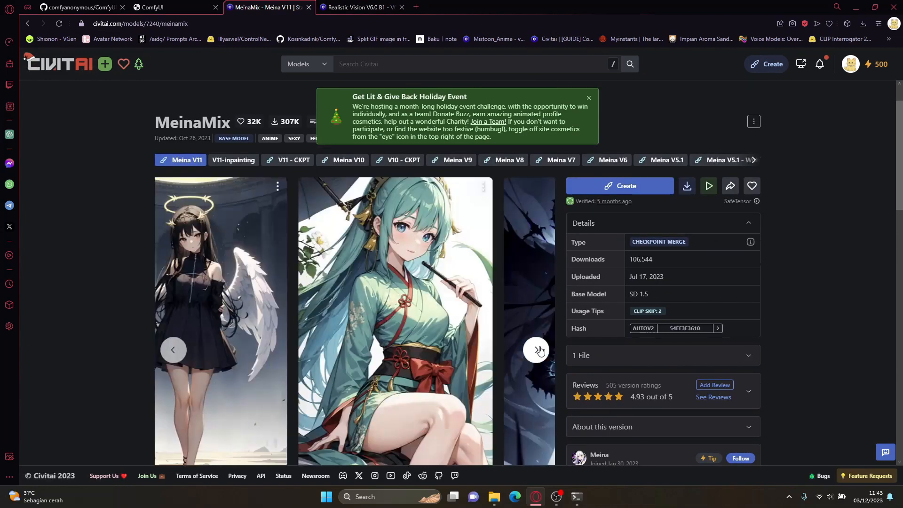
click(536, 350)
click(536, 350)
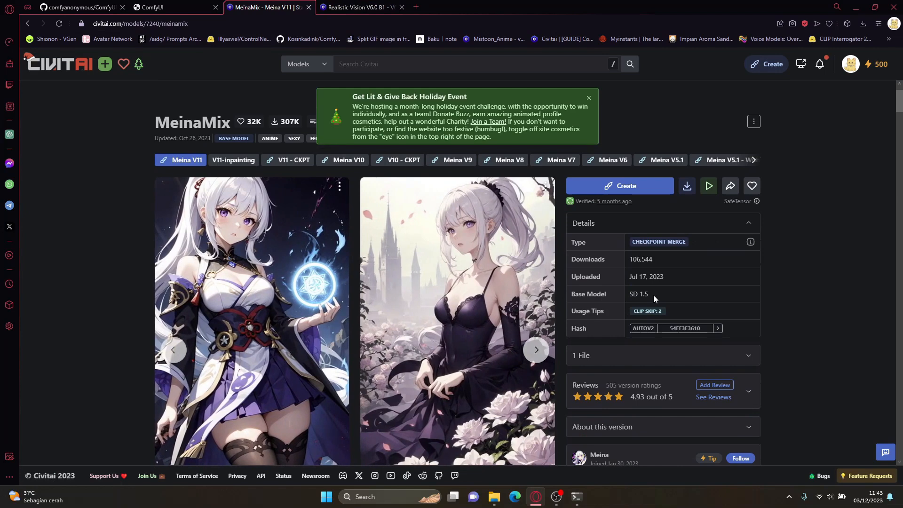
Step: Highlight the base model entry in the MeinaMix details
drag(653, 295, 630, 295)
click(650, 295)
drag(650, 295, 631, 292)
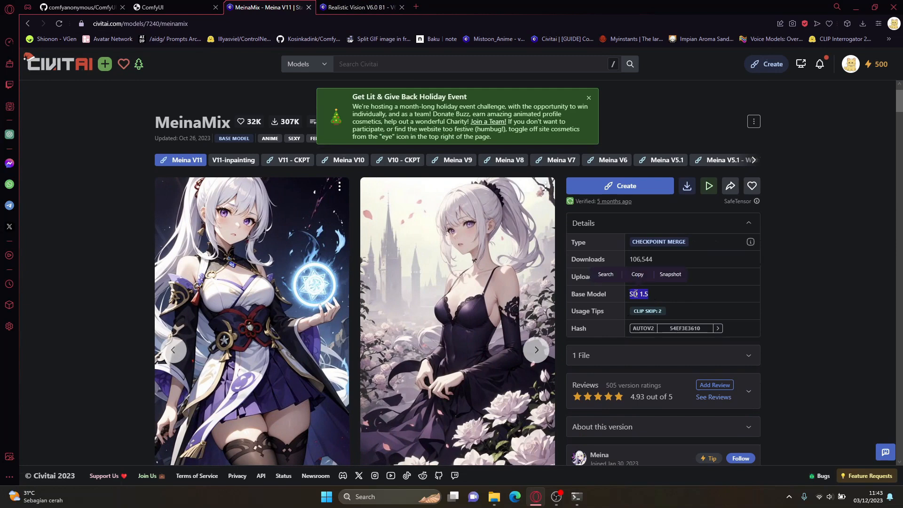
click(644, 295)
drag(650, 297, 631, 293)
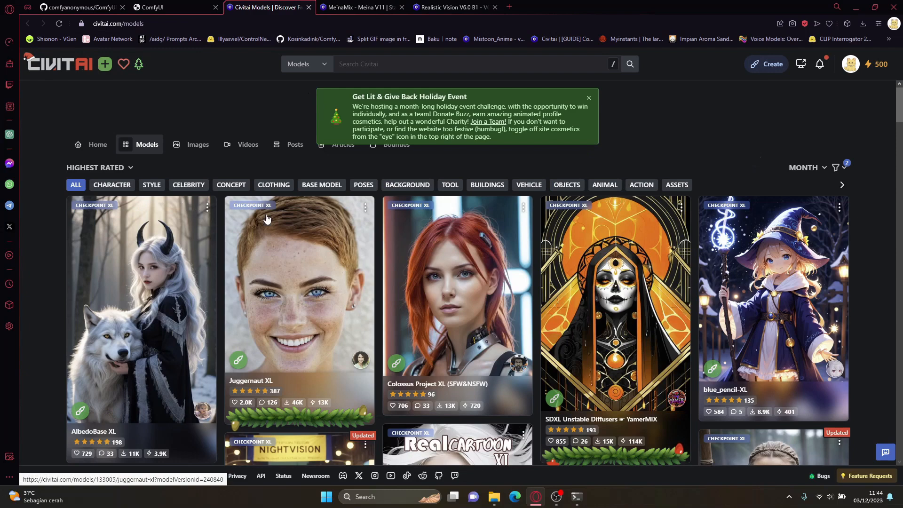
Step: On the Civitai models list, remove the SDXL 1.0 base model filter and filter the checkpoints by SD 1.5 instead
click(845, 171)
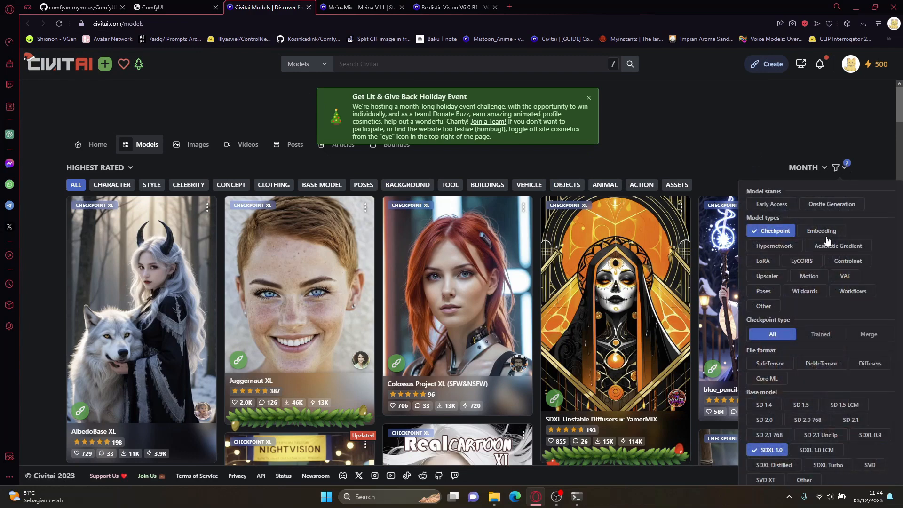
click(782, 450)
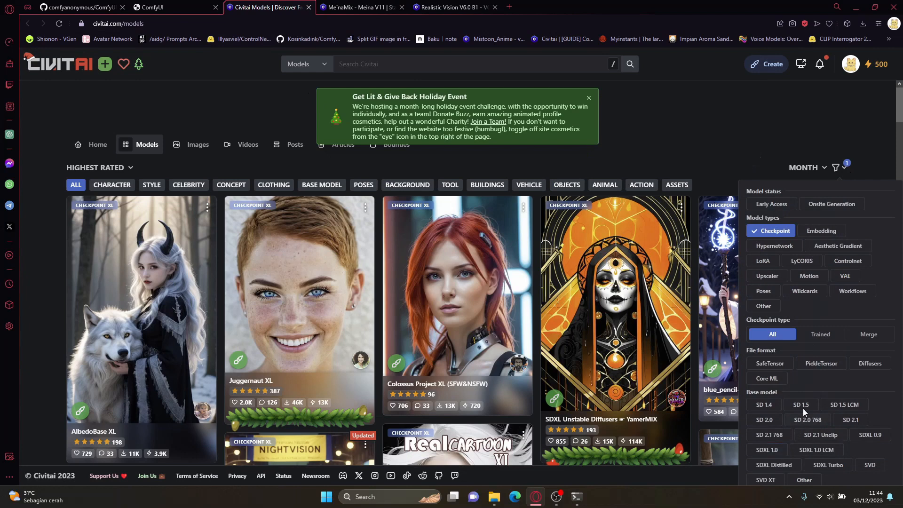
click(807, 410)
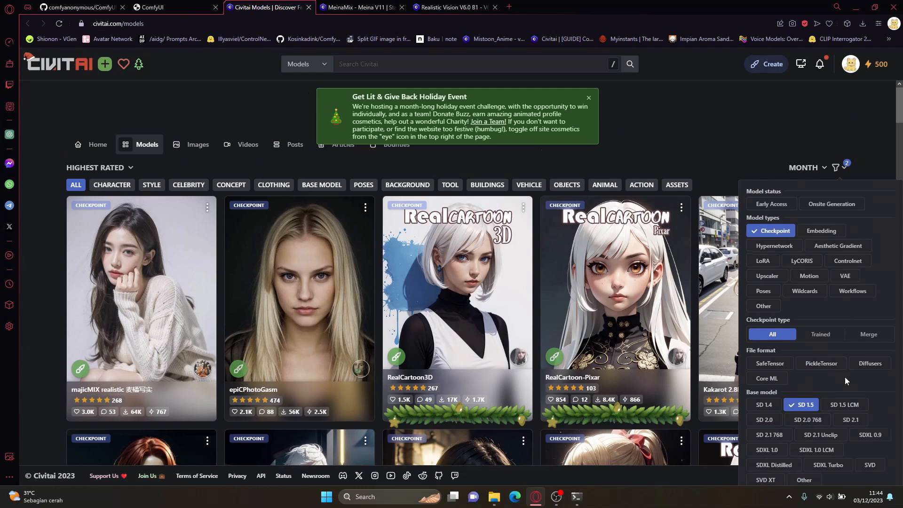
Step: Compare the base model entries on the MeinaMix and Realistic Vision pages, browsing the Realistic Vision sample images as well
click(371, 7)
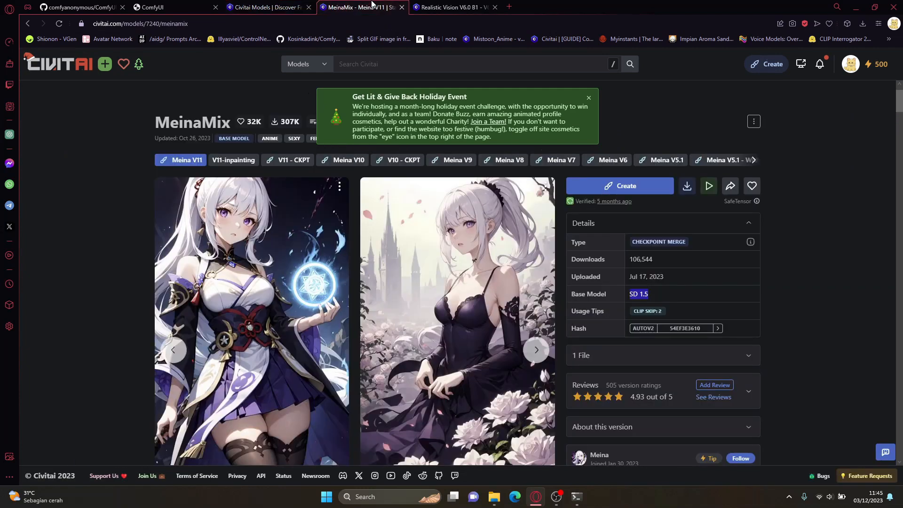
click(633, 290)
drag(633, 290, 651, 294)
click(444, 5)
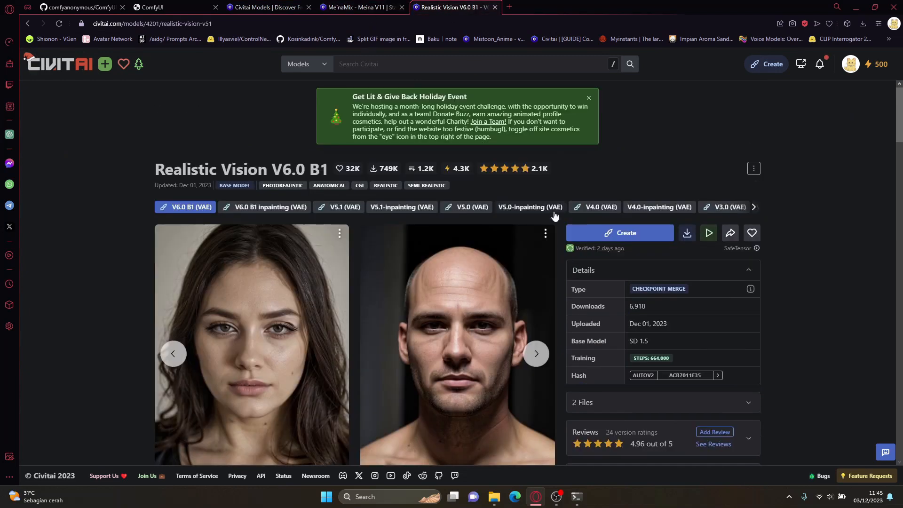
scroll(555, 216, down, 1)
click(537, 306)
click(538, 306)
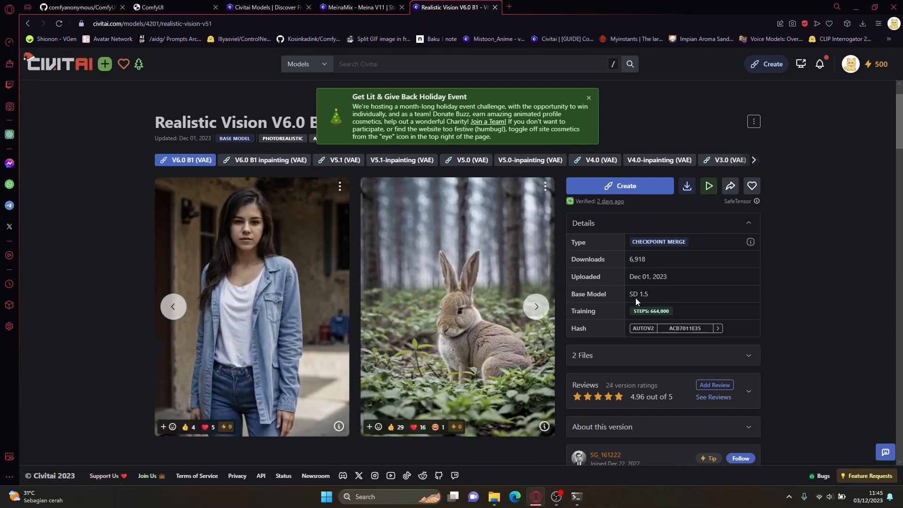
drag(630, 295, 652, 295)
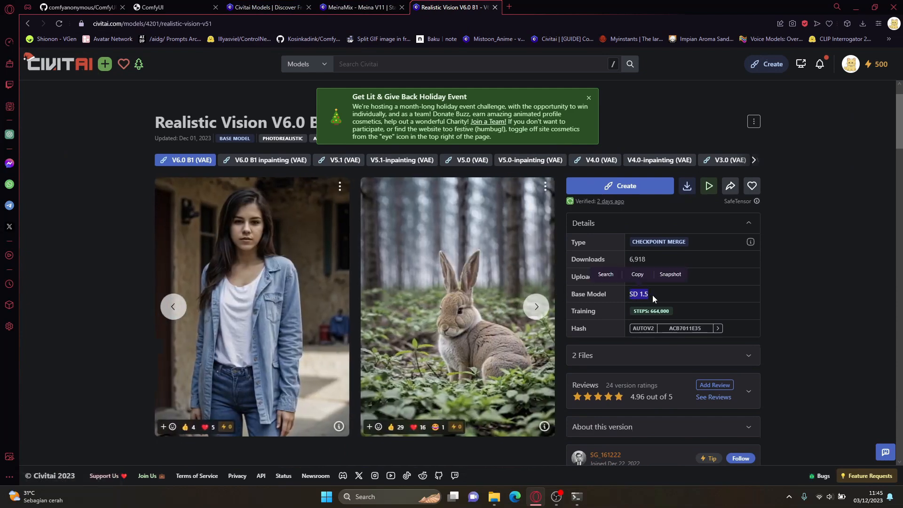
Step: Browse the community image gallery on the MeinaMix page to judge the model's style
key(ctrl+shift+Tab)
scroll(809, 332, down, 2)
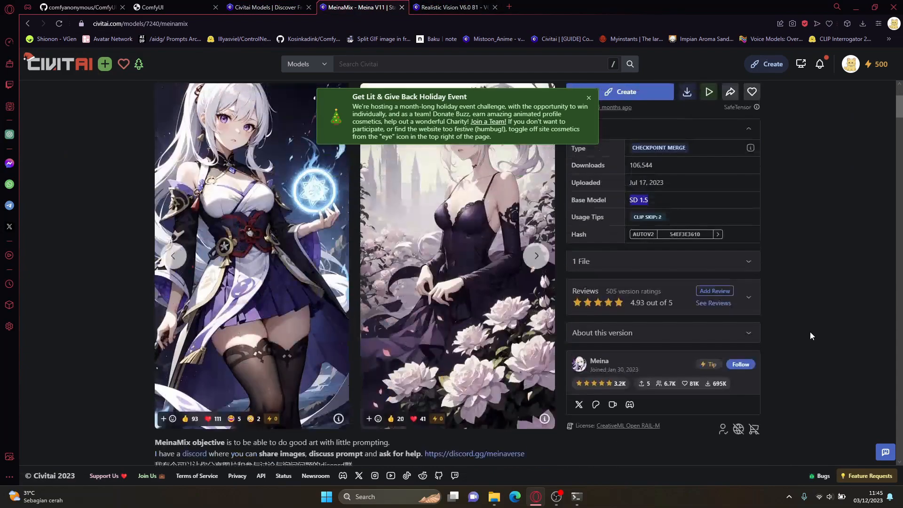
scroll(810, 332, down, 8)
scroll(809, 332, down, 12)
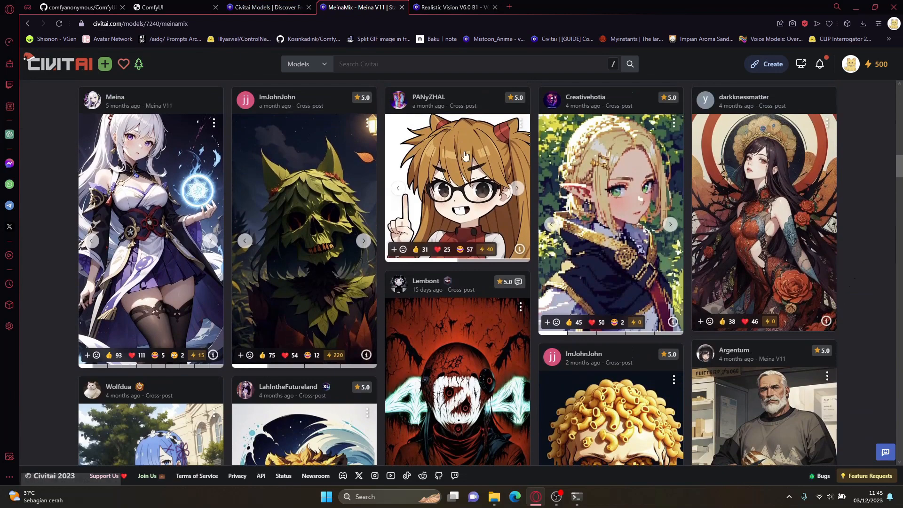
scroll(73, 174, up, 2)
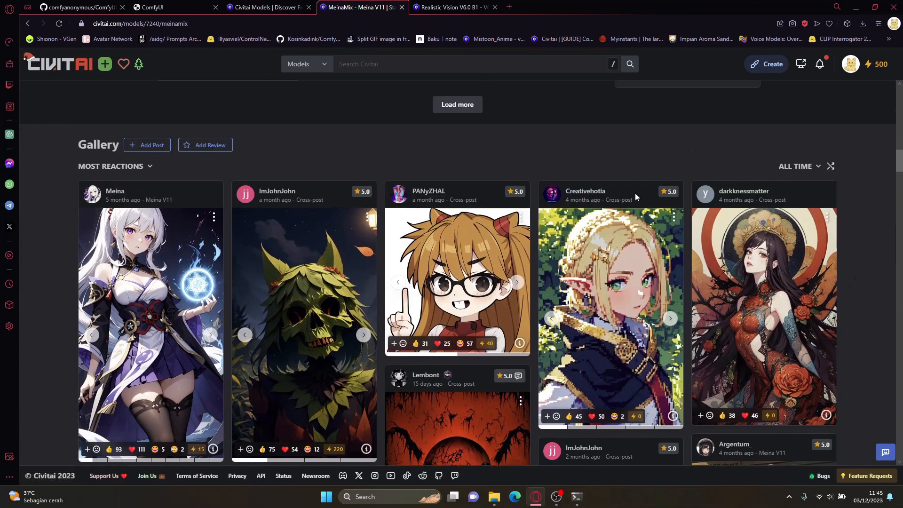
scroll(857, 261, down, 2)
scroll(857, 261, up, 2)
scroll(858, 261, down, 5)
scroll(856, 260, down, 10)
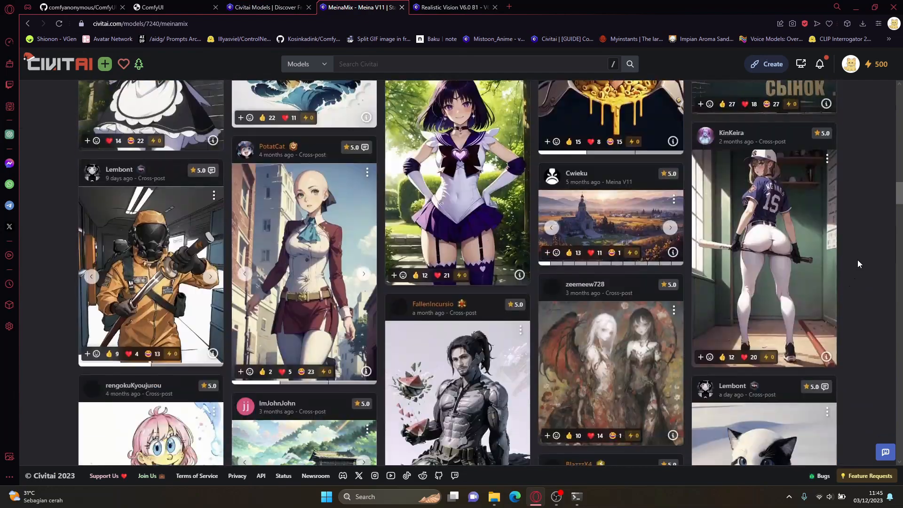
scroll(858, 259, down, 10)
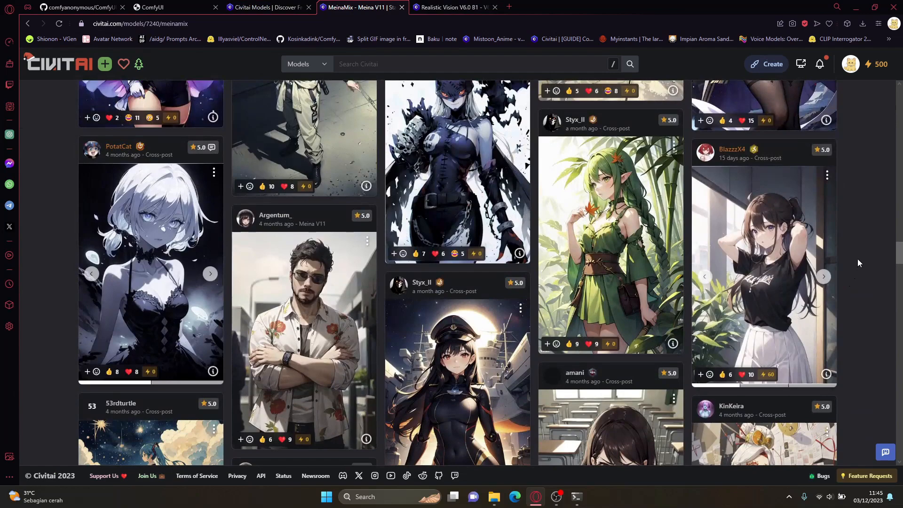
scroll(856, 263, down, 8)
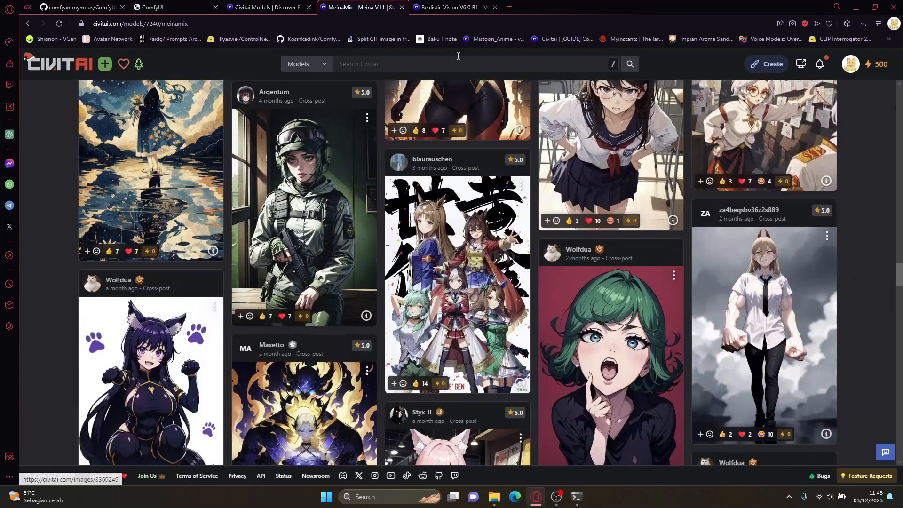
Step: Browse the community image gallery on the Realistic Vision page to judge the model's style
click(452, 7)
scroll(823, 248, down, 15)
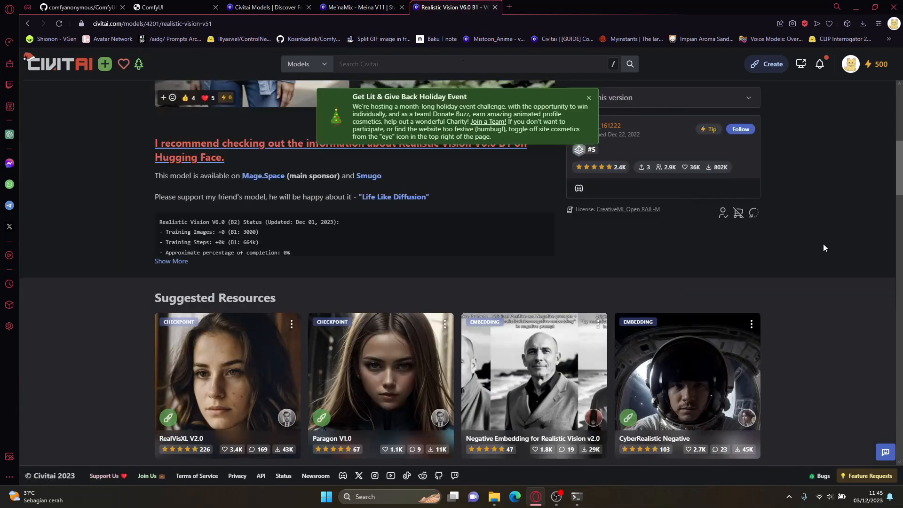
scroll(824, 248, down, 2)
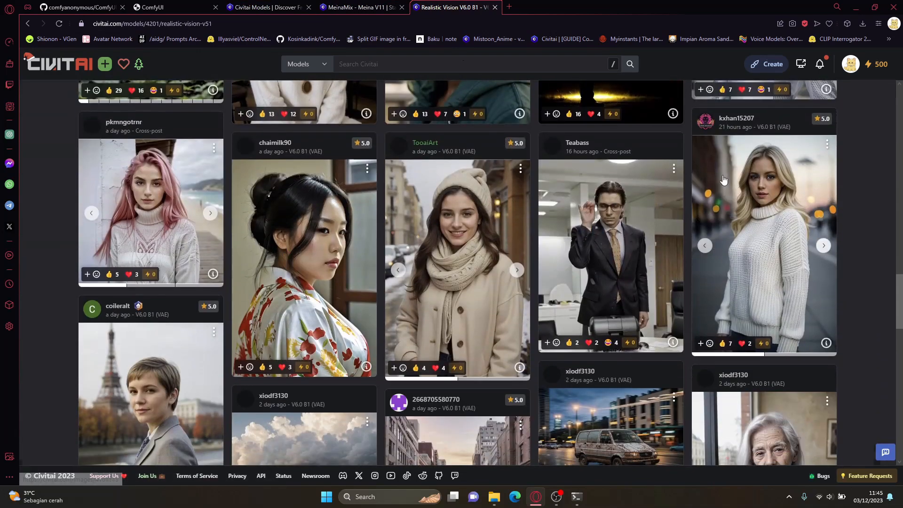
scroll(390, 354, down, 5)
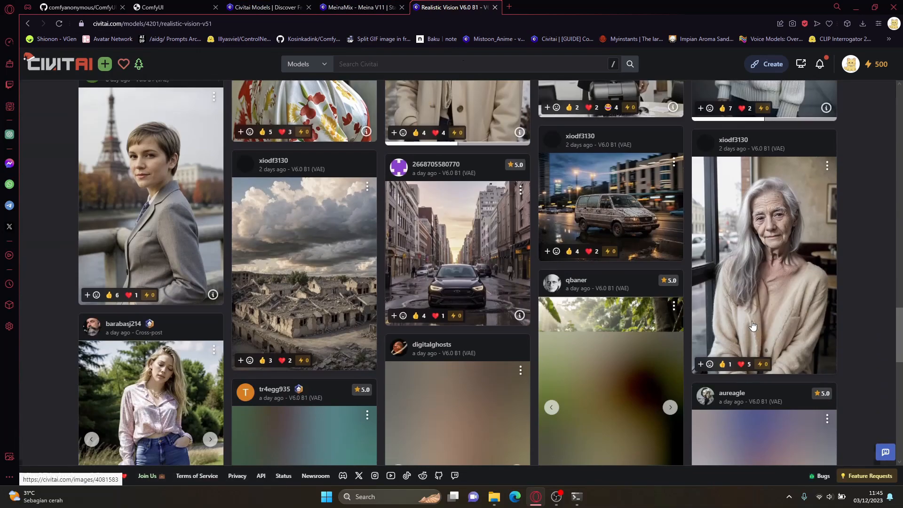
scroll(876, 309, down, 5)
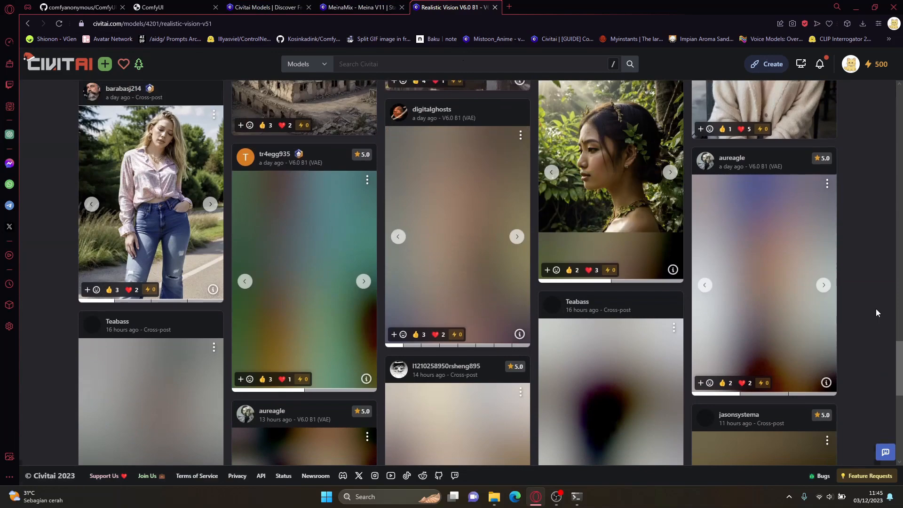
scroll(875, 308, up, 10)
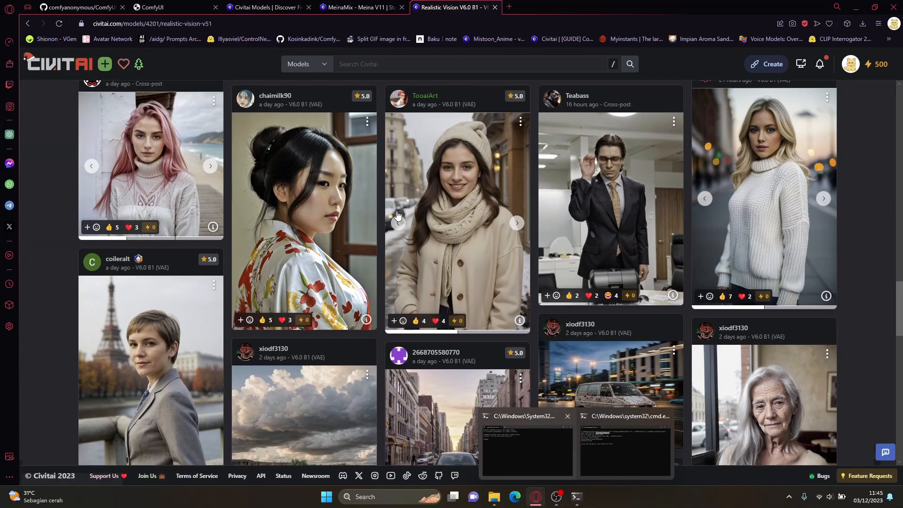
Step: Return to the ComfyUI page and arrange the Tutorial and ProjectAI checkpoints folder windows so that both can be seen
click(189, 5)
mouse_move(493, 497)
click(568, 454)
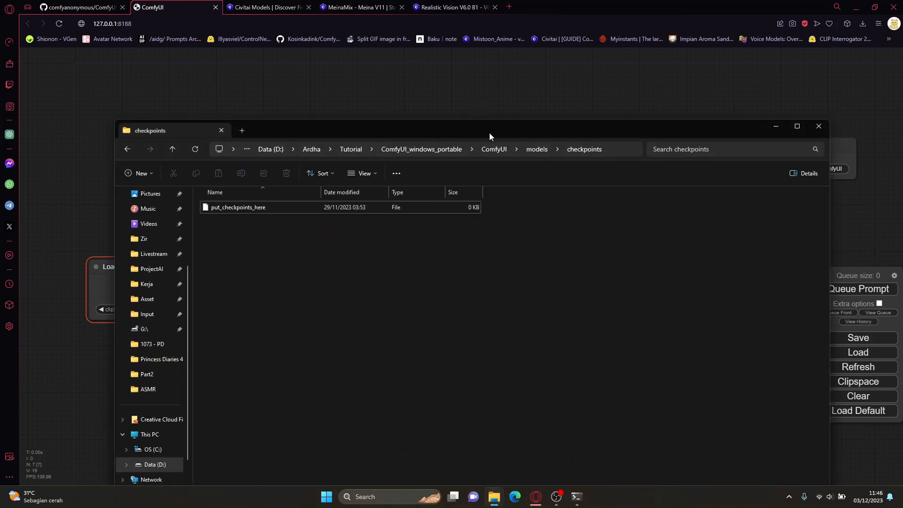
drag(489, 136, 551, 96)
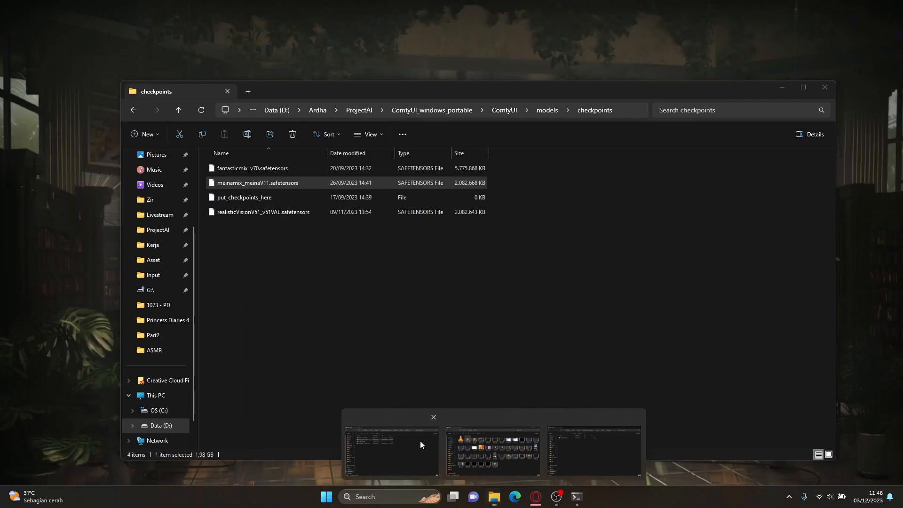
click(420, 441)
drag(464, 92, 473, 272)
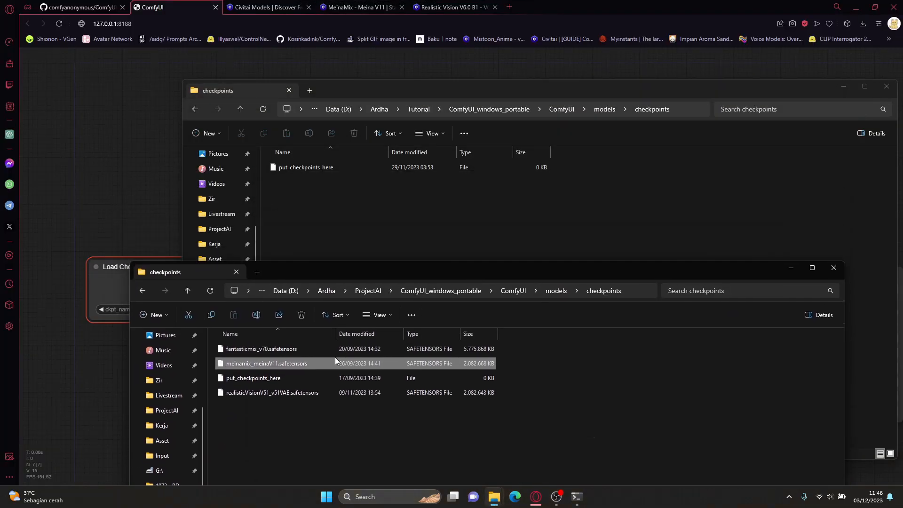
Step: Copy meinamix_meinaV11.safetensors and realisticVisionV51_v51VAE.safetensors from the ProjectAI checkpoints folder into the Tutorial checkpoints folder, and minimize the folder window
click(307, 392)
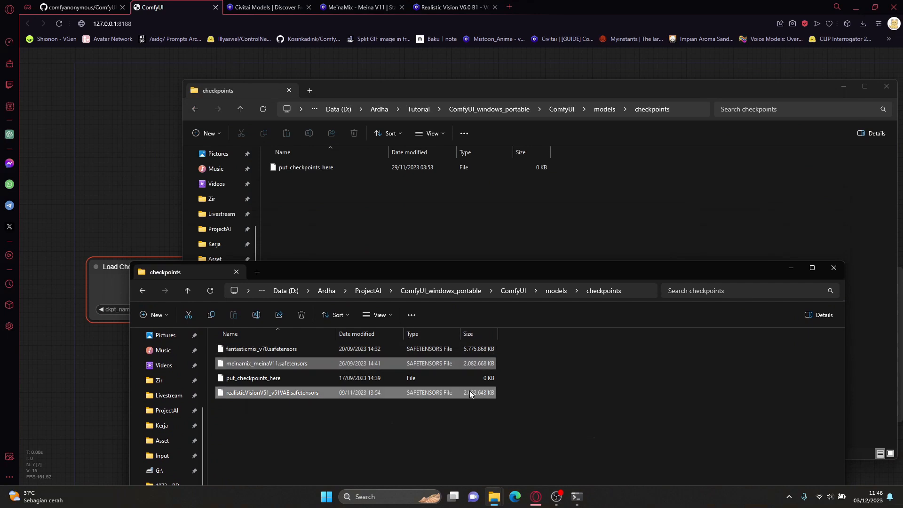
ctrl+click(423, 351)
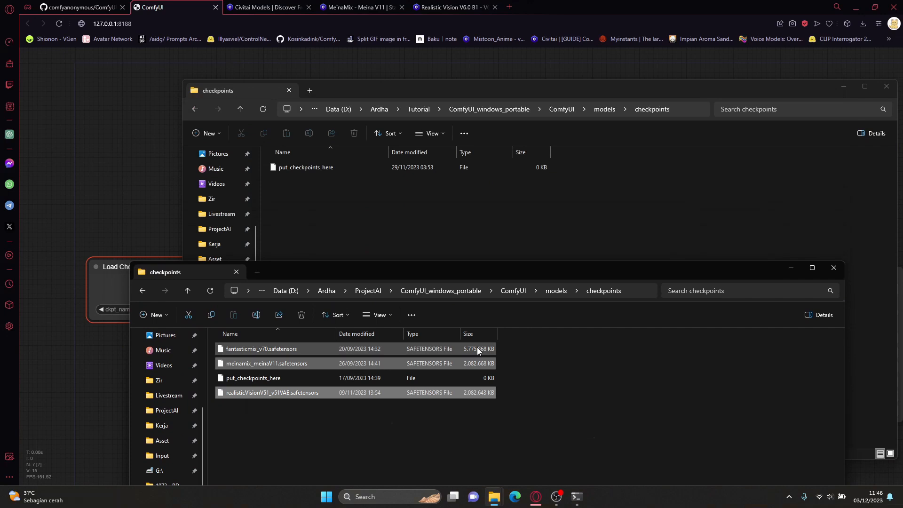
ctrl+click(477, 349)
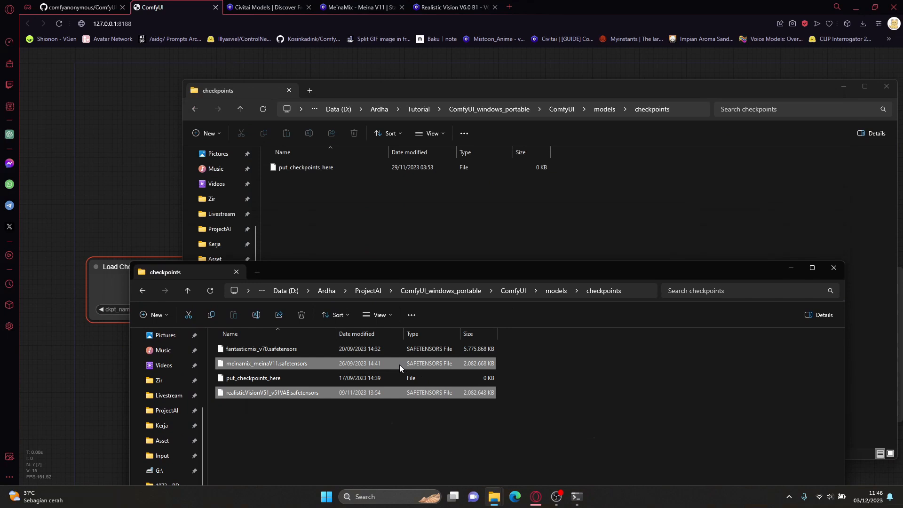
key(ctrl+c)
click(374, 216)
key(ctrl+v)
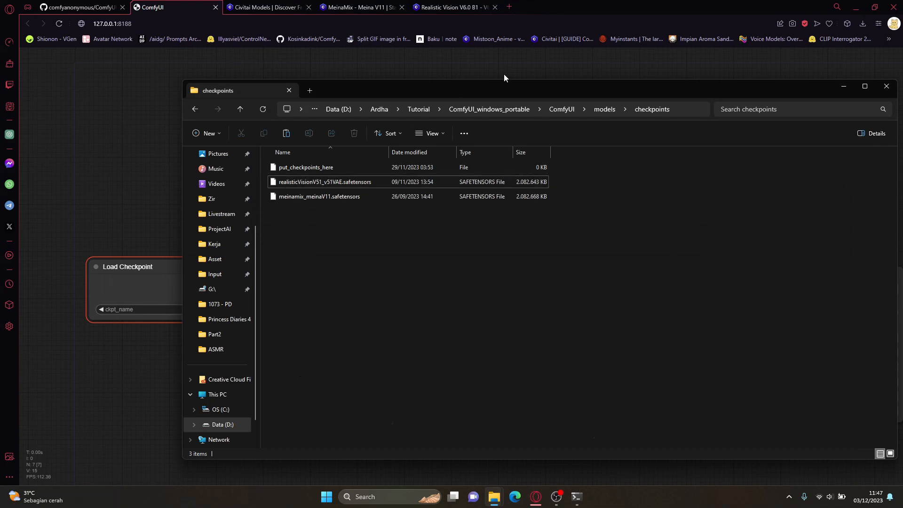
click(844, 86)
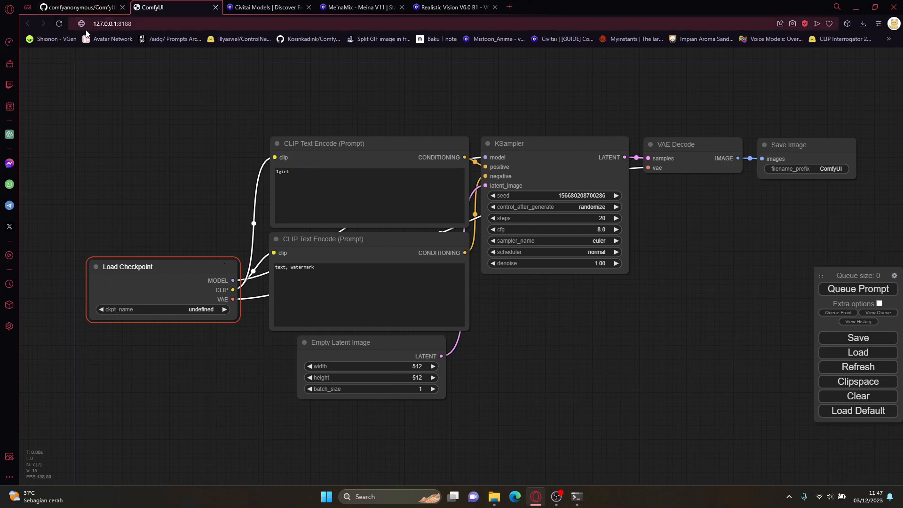
Step: Refresh ComfyUI's model list and choose meinamix_meinaV11.safetensors in the Load Checkpoint node
click(847, 370)
click(194, 308)
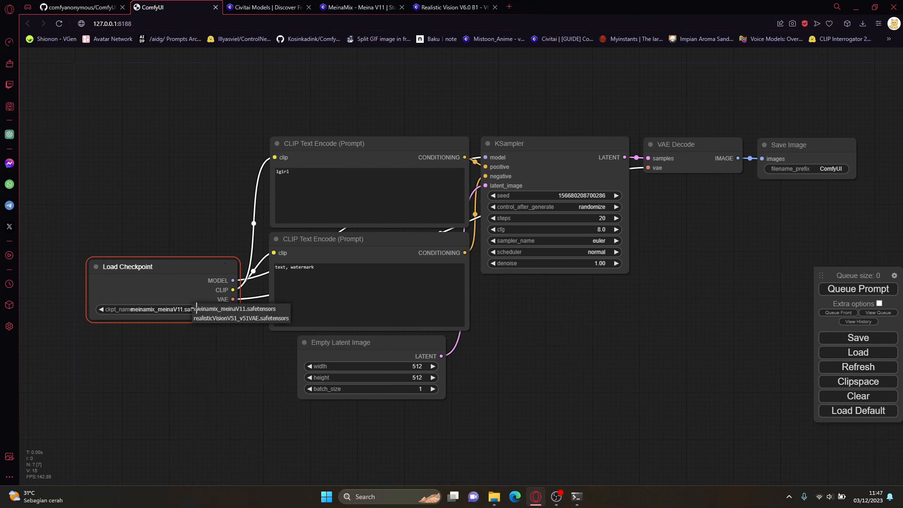
click(251, 312)
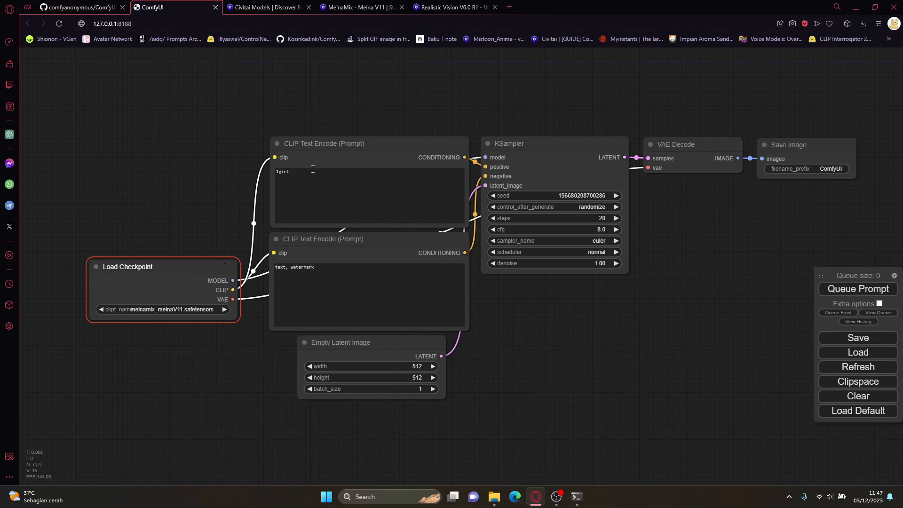
Step: Queue the prompt to generate an image with the current workflow and inspect the result in the Save Image node
drag(253, 109, 280, 97)
drag(269, 83, 715, 386)
click(684, 377)
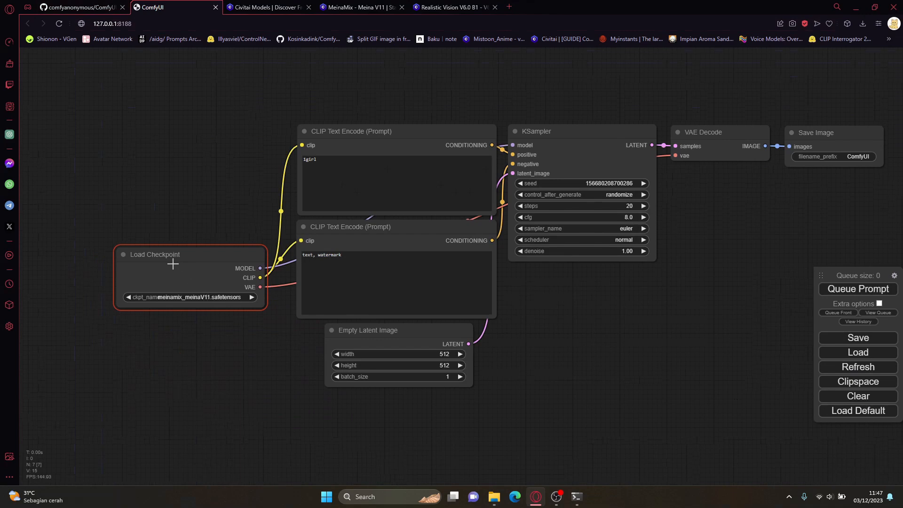
drag(701, 281, 675, 280)
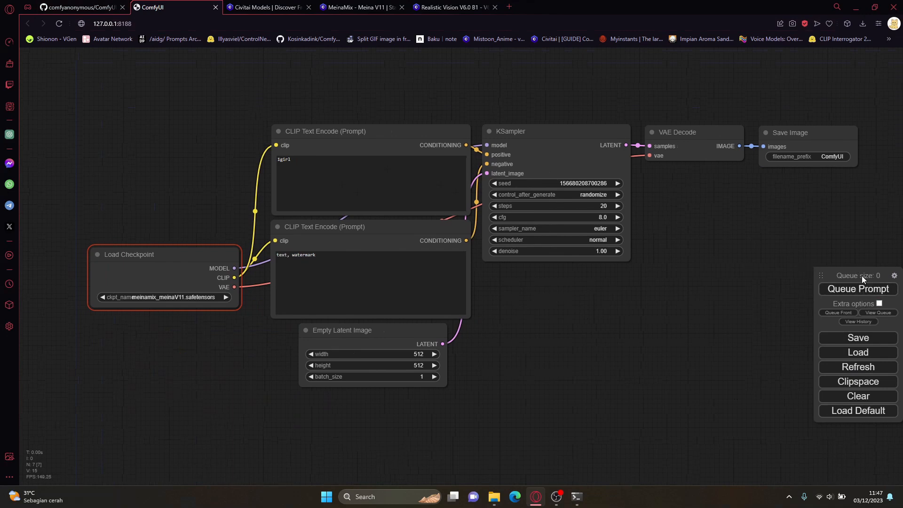
click(867, 291)
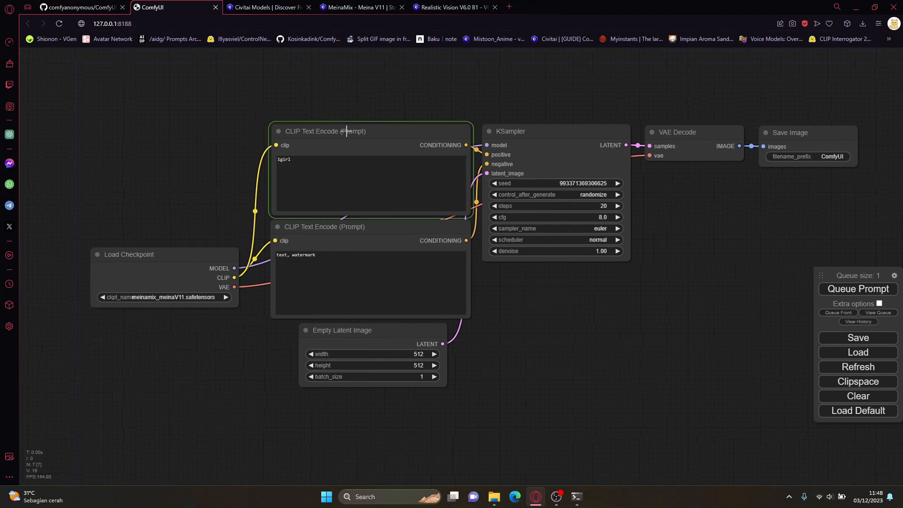
click(574, 156)
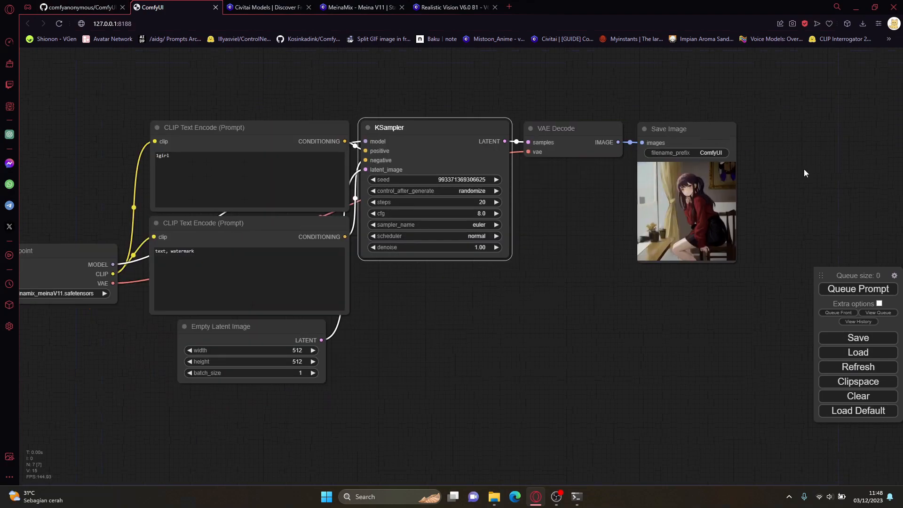
scroll(783, 178, up, 10)
scroll(725, 258, down, 12)
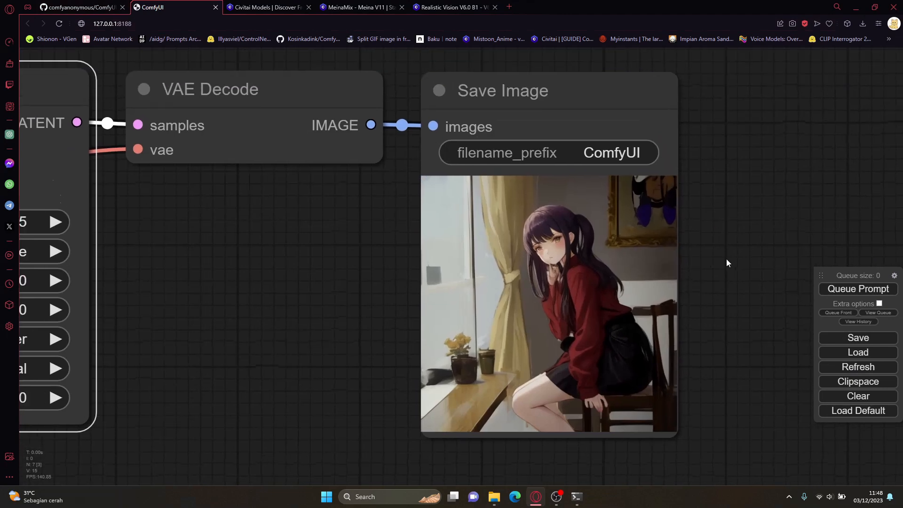
scroll(725, 258, up, 1)
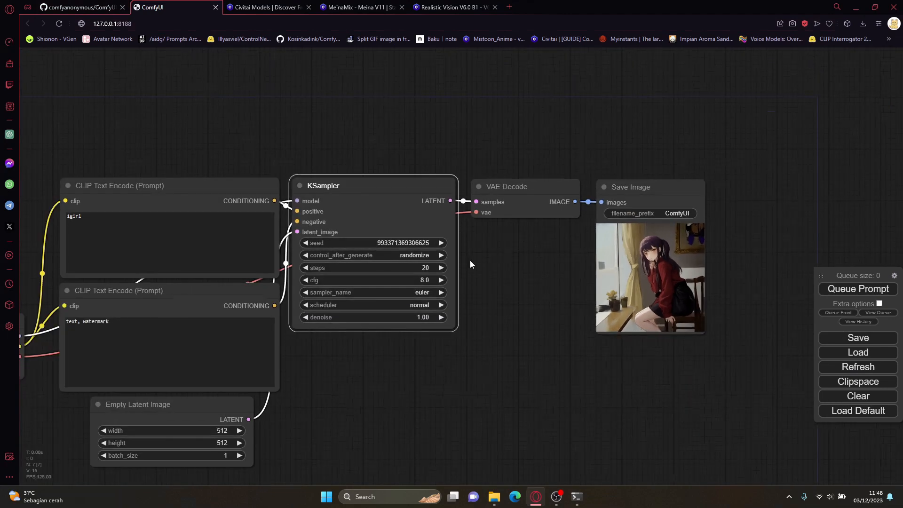
Step: Bring up the ComfyUI server console, move it higher on the screen, and check the first prompt's execution time
click(117, 222)
click(132, 332)
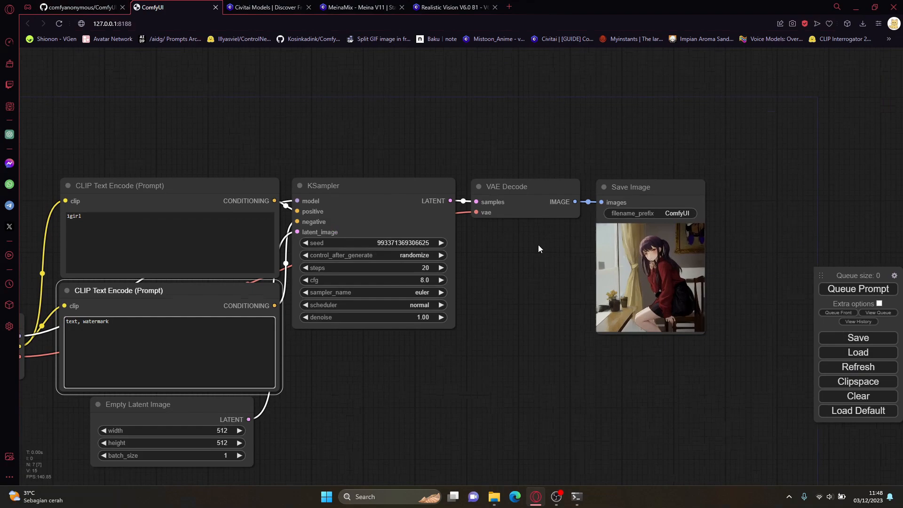
click(577, 496)
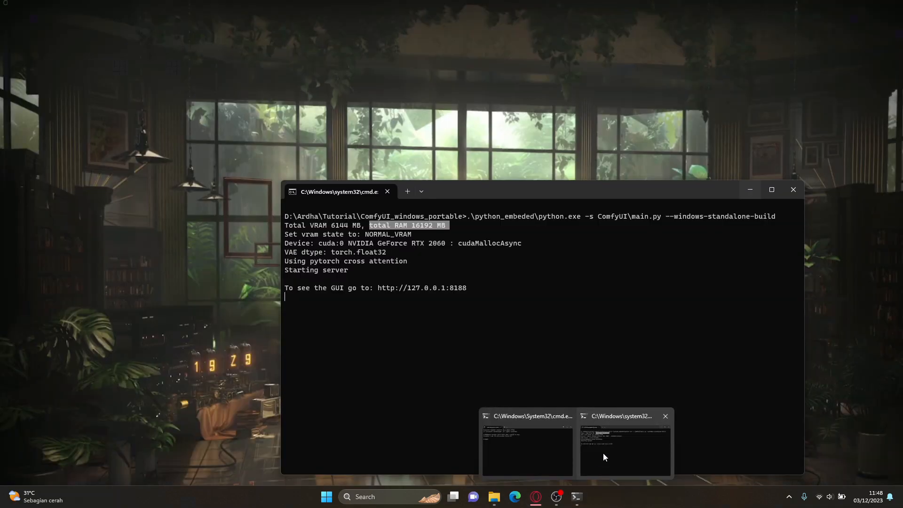
click(603, 453)
drag(493, 190, 502, 95)
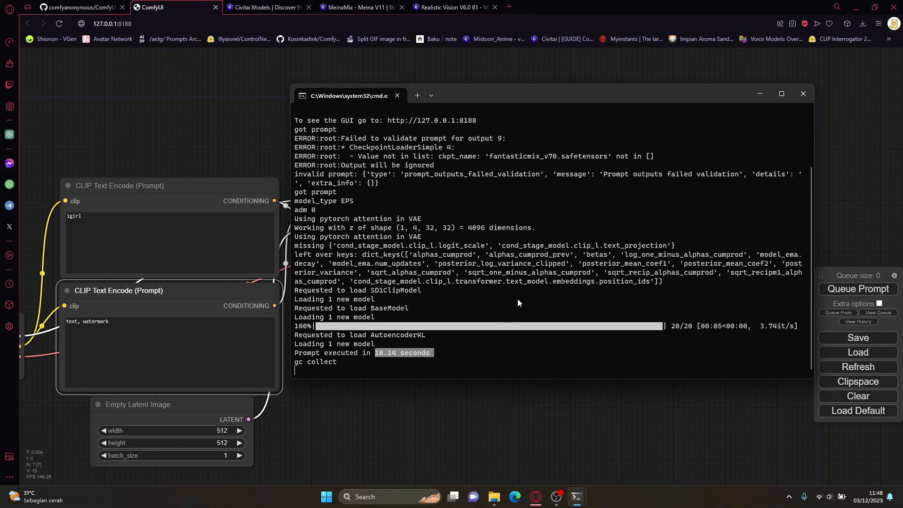
Step: Queue the prompt again with the meinamix_meinaV11.safetensors checkpoint and inspect the new picture in the Save Image node
mouse_move(148, 181)
mouse_down()
mouse_move(253, 165)
mouse_move(147, 168)
mouse_up()
drag(235, 142, 616, 142)
click(338, 356)
drag(349, 90, 170, 102)
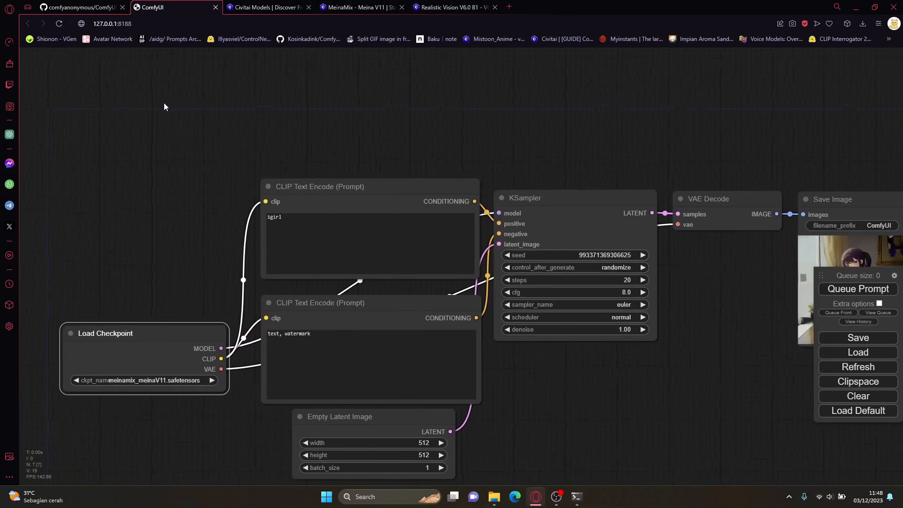
drag(640, 183, 436, 184)
drag(527, 143, 487, 95)
drag(503, 260, 659, 236)
click(855, 288)
drag(614, 267, 515, 291)
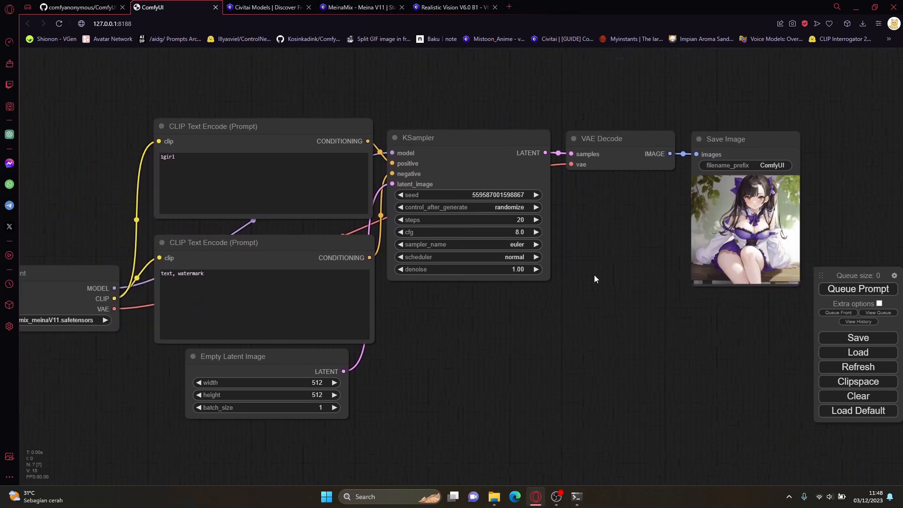
scroll(684, 241, up, 1)
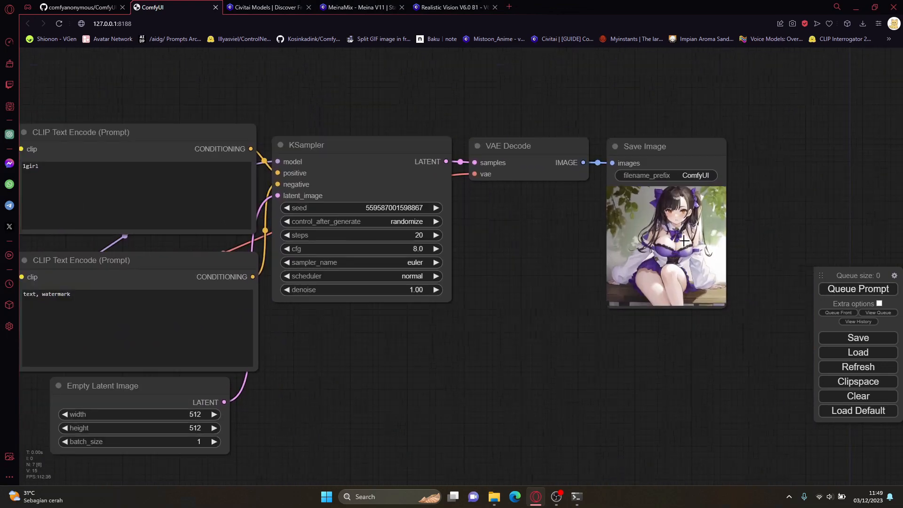
scroll(684, 240, up, 6)
Step: Check the second prompt's execution time in the server console, and return to the workflow canvas
mouse_move(579, 494)
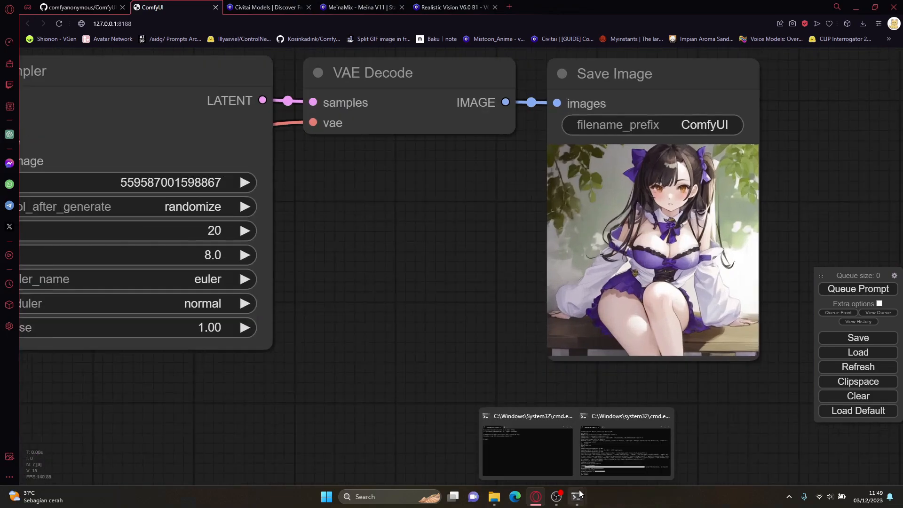
click(597, 466)
click(541, 284)
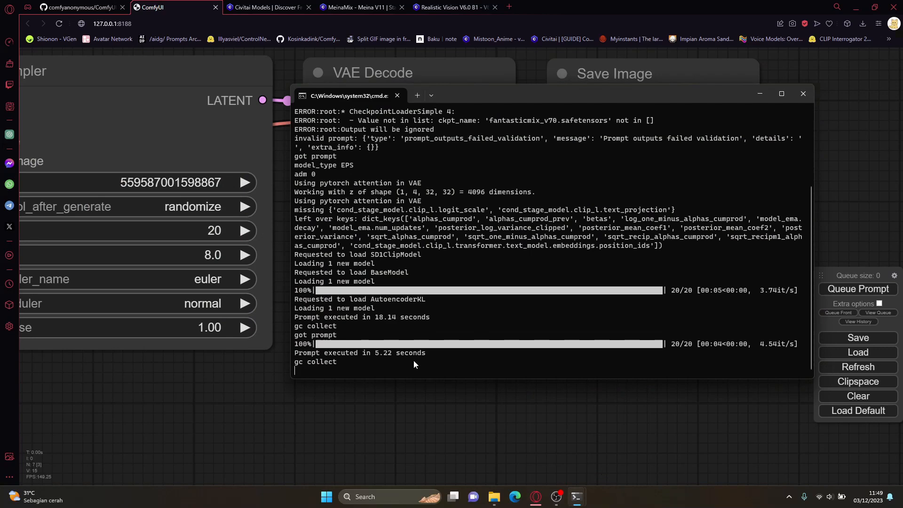
click(435, 400)
scroll(414, 376, down, 3)
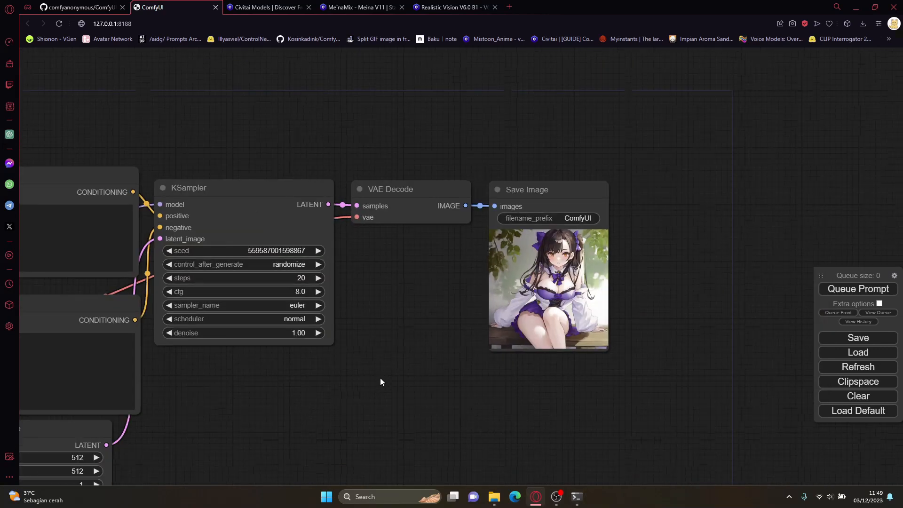
drag(373, 403, 482, 353)
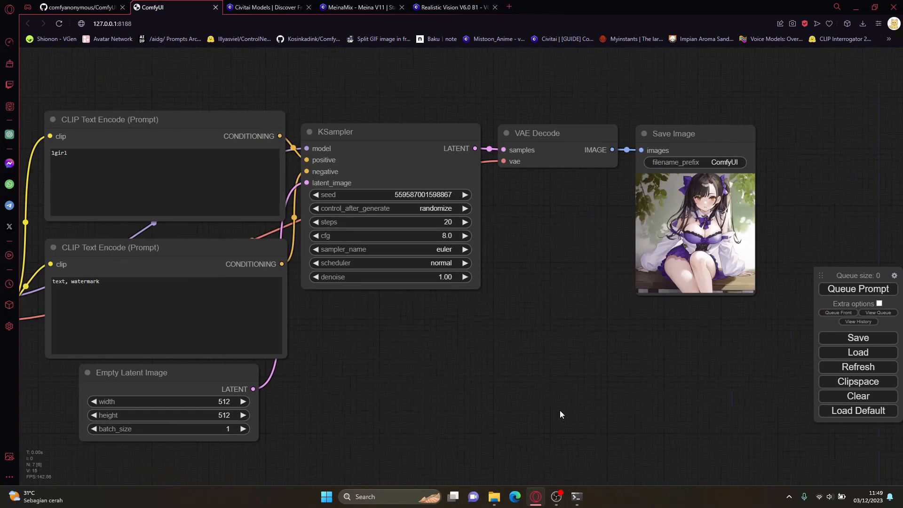
Step: Open Task Manager's performance view, examine the NVIDIA GeForce RTX 2060's dedicated memory usage, and move the window clear of the KSampler node
key(ctrl+shift+Escape)
click(368, 139)
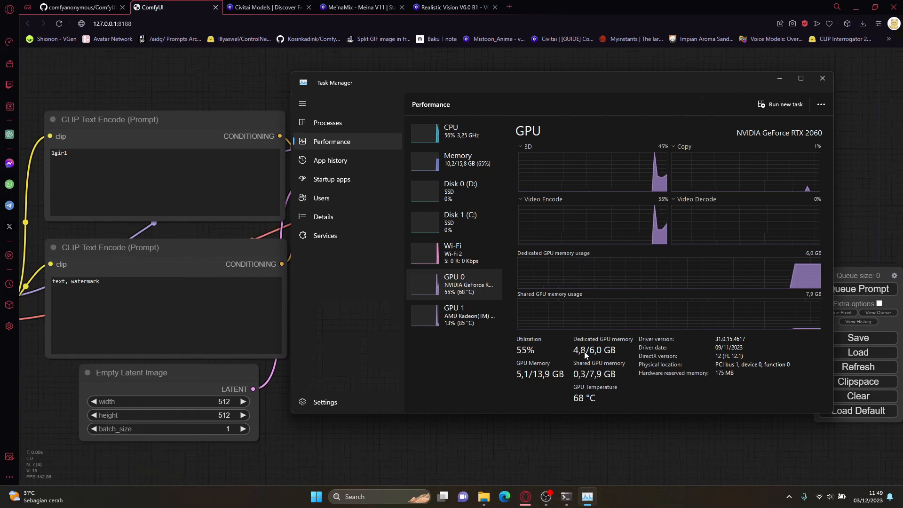
click(207, 95)
drag(205, 95, 528, 89)
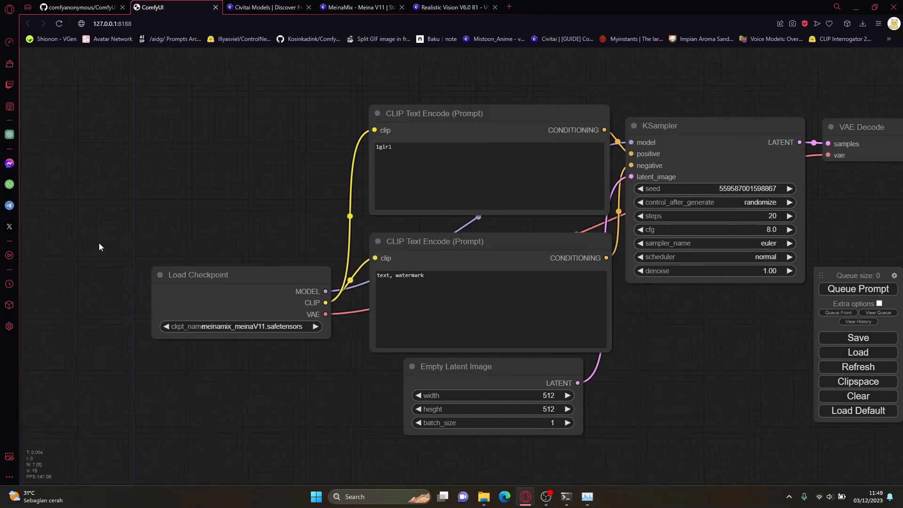
drag(126, 242, 368, 379)
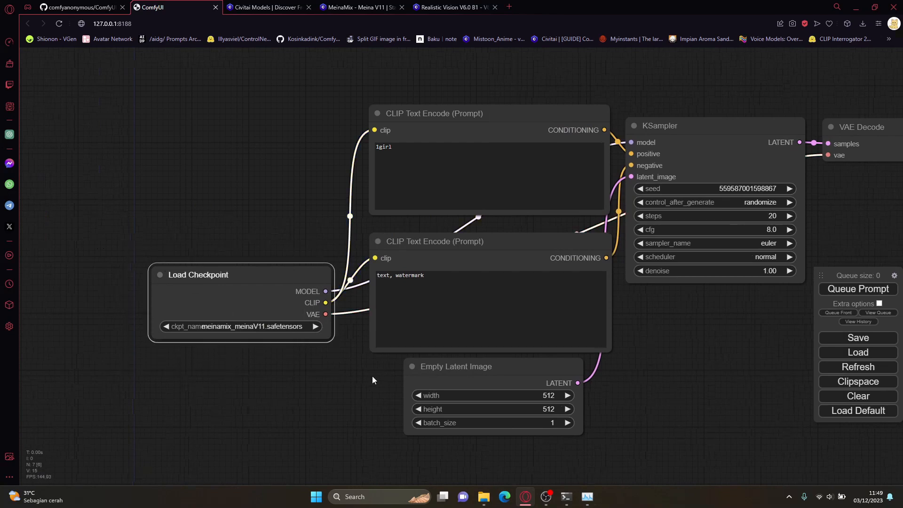
click(594, 470)
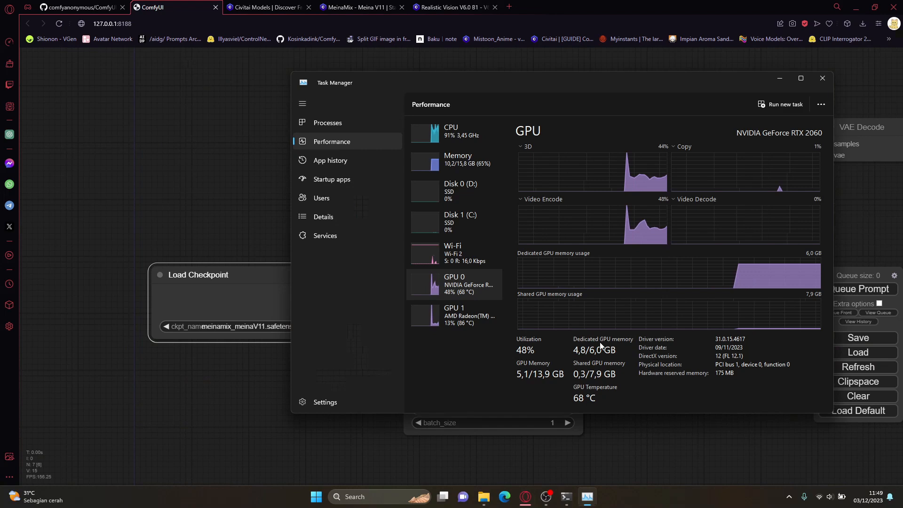
drag(512, 78, 289, 64)
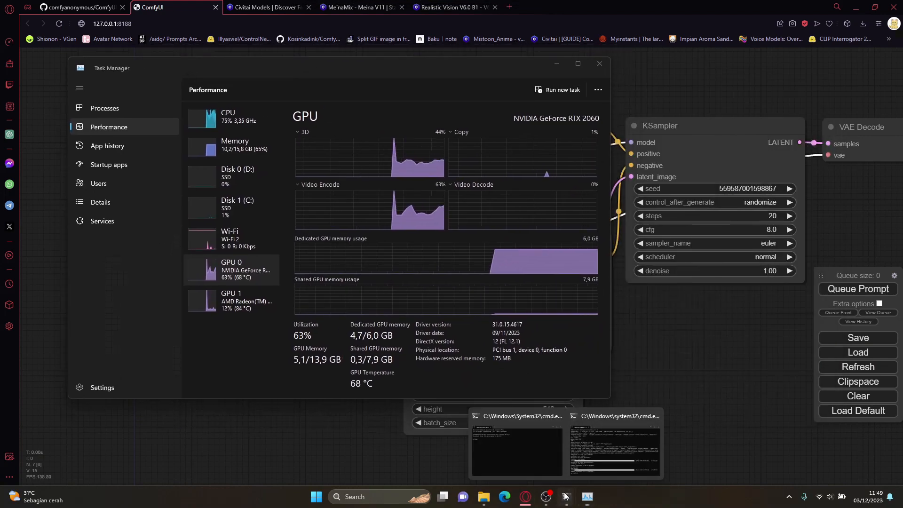
Step: Bring up the running ComfyUI server console and close it to stop the server
click(585, 448)
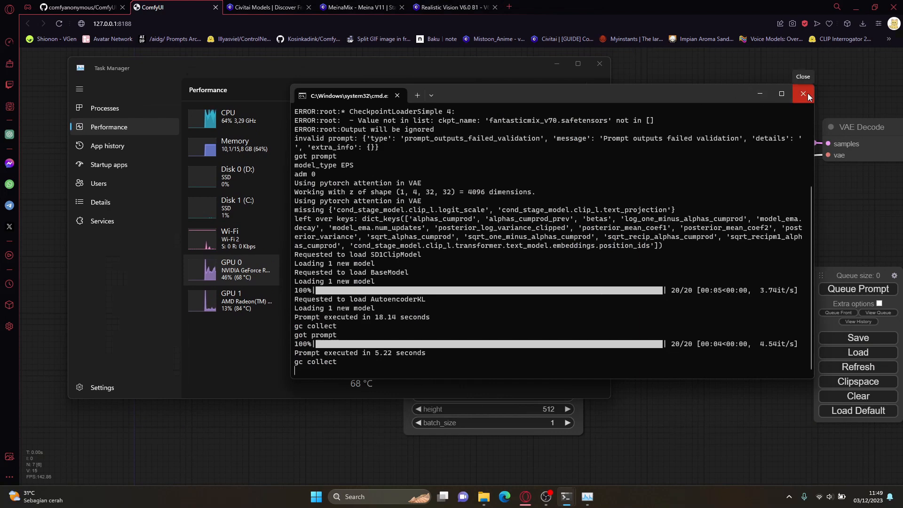
click(463, 69)
click(706, 204)
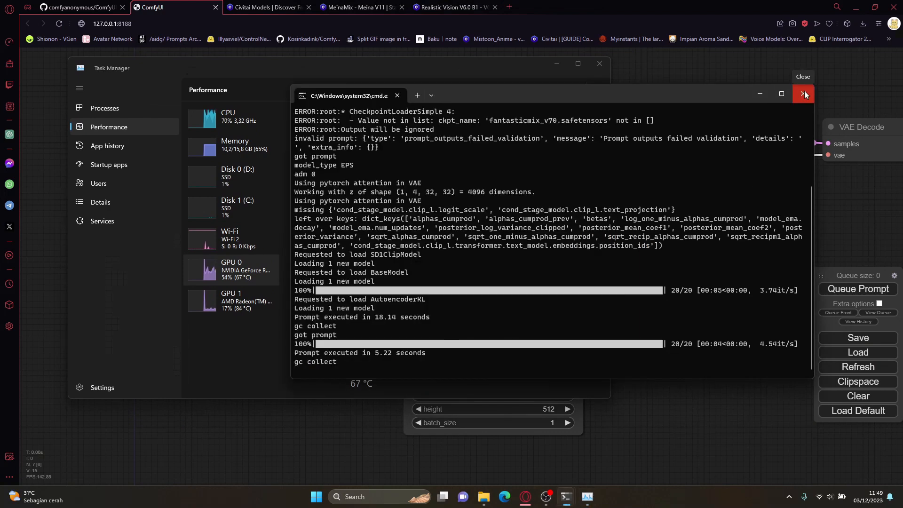
click(803, 93)
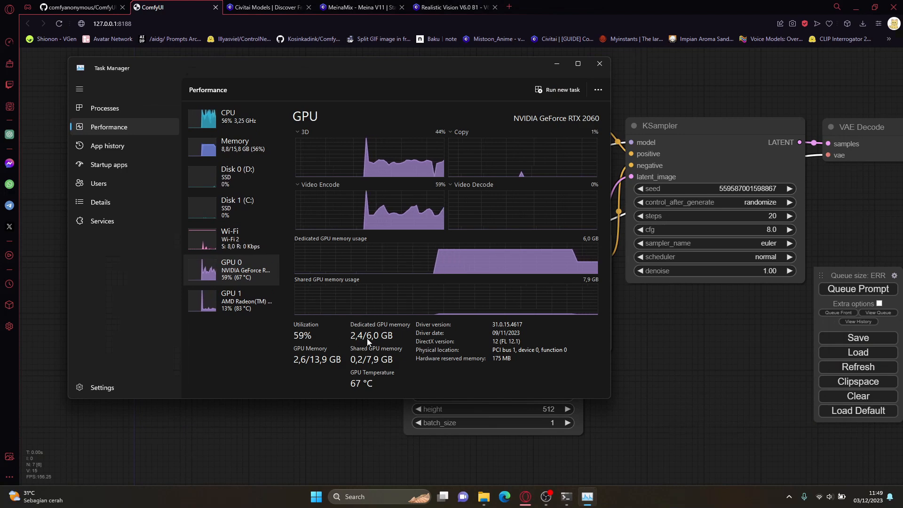
Step: Bring up the Tutorial checkpoints folder window and go up to its parent ComfyUI folder
mouse_move(483, 497)
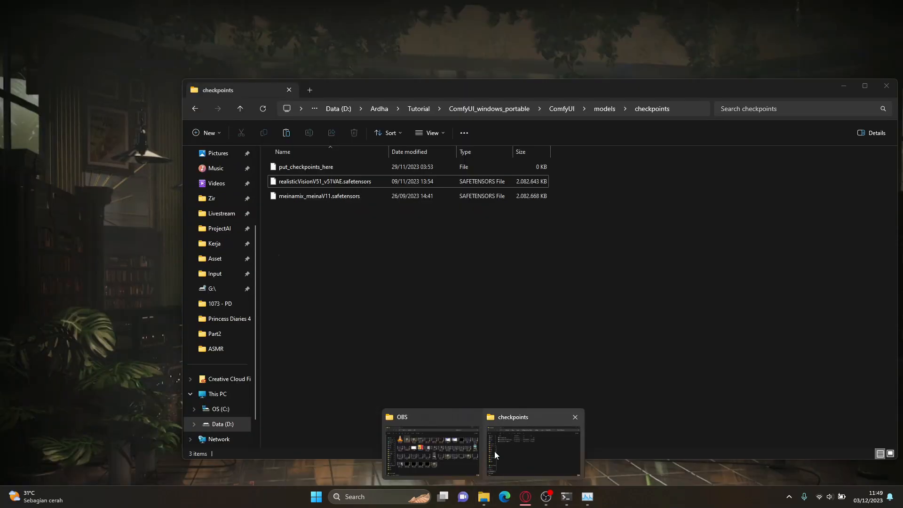
click(495, 450)
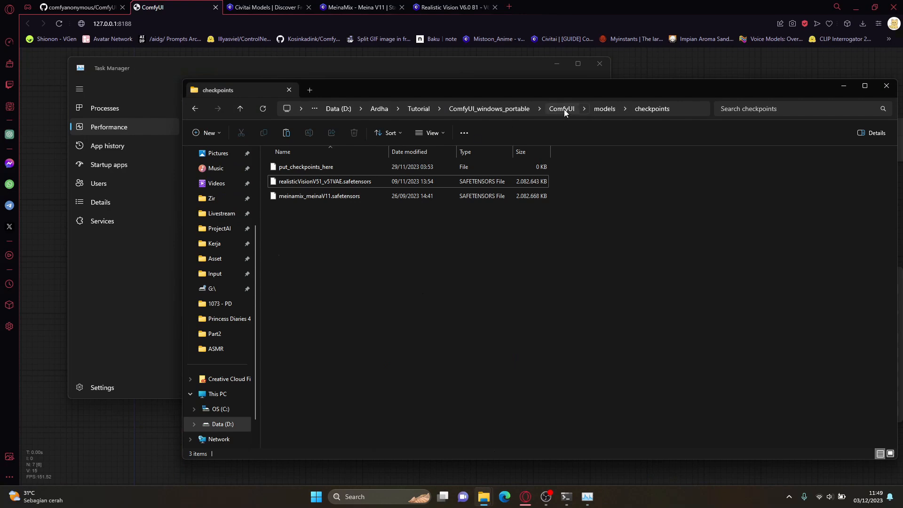
click(562, 109)
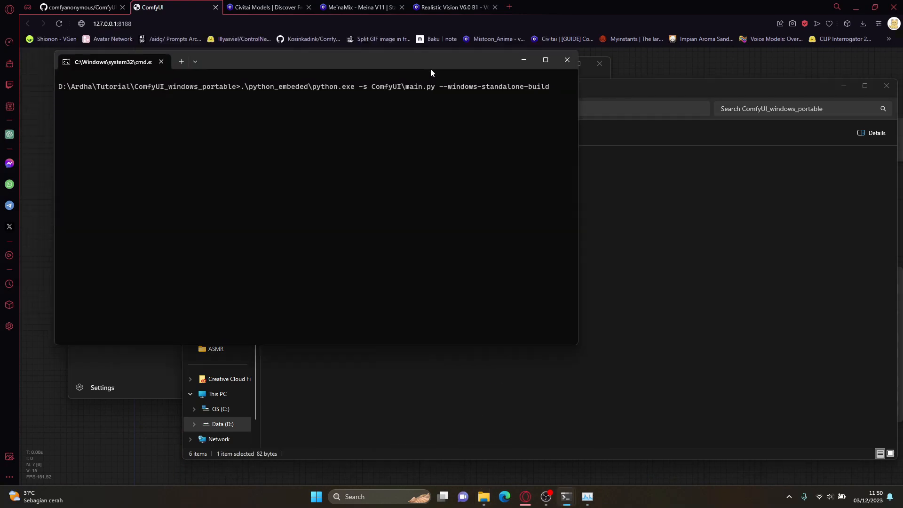
Step: Reposition the Task Manager window, examine the dedicated GPU memory usage, and return to the ComfyUI canvas
drag(430, 68, 495, 114)
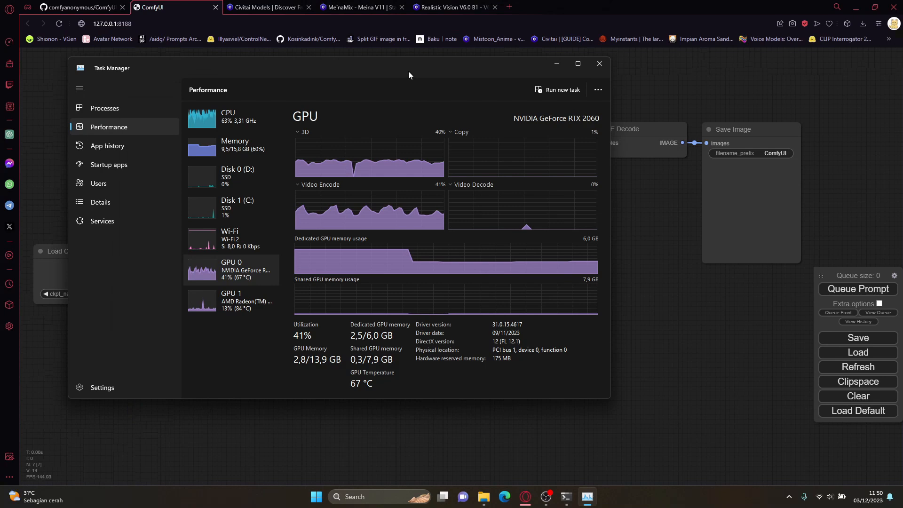
drag(408, 72, 591, 110)
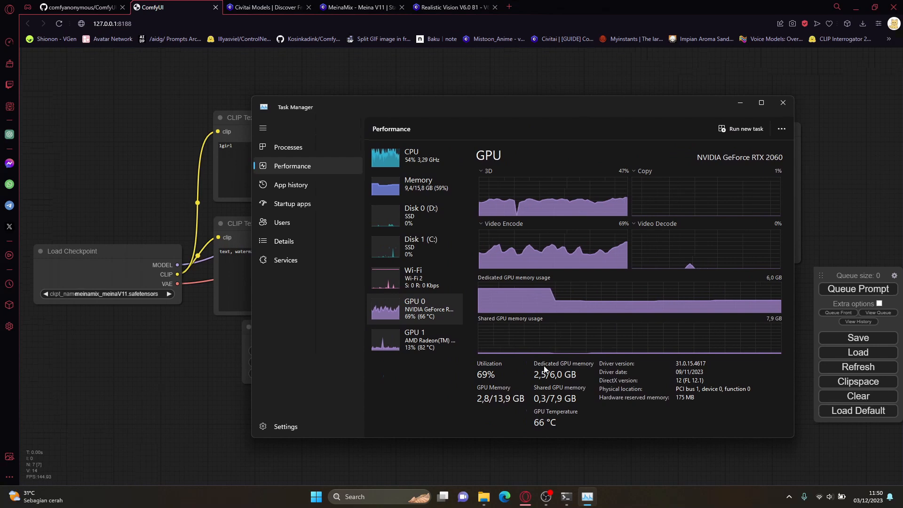
click(134, 184)
Step: Choose realisticVisionV51_v51VAE.safetensors in the Load Checkpoint node
drag(571, 299, 659, 299)
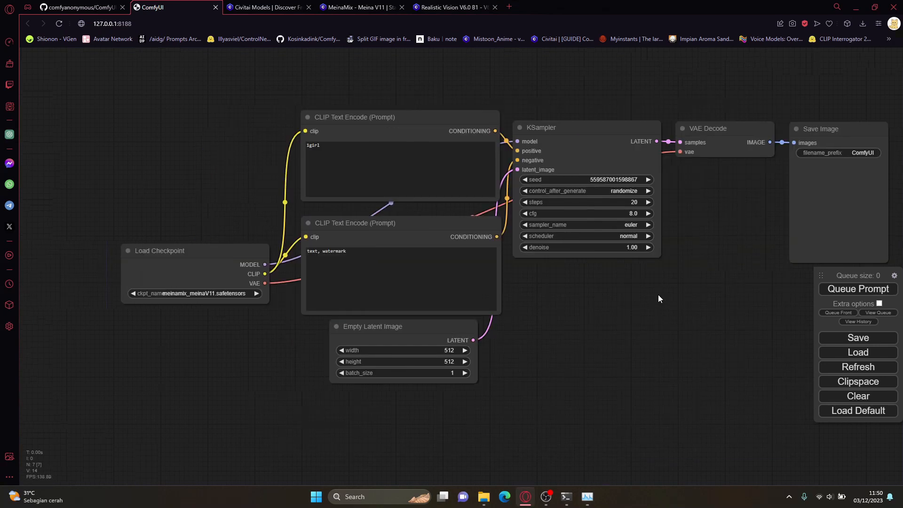
click(222, 293)
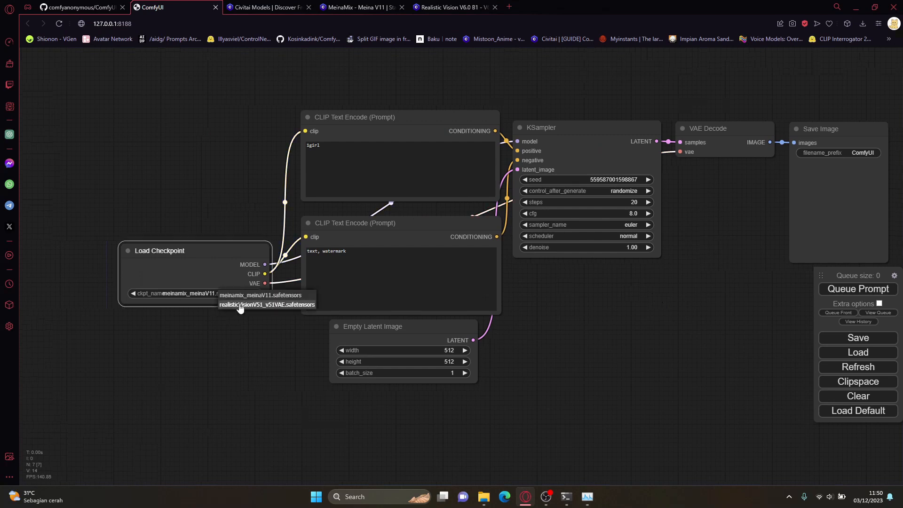
click(239, 305)
key(Tab)
Step: Queue the prompt with the Realistic Vision checkpoint and inspect the generated picture in the Save Image node
click(828, 289)
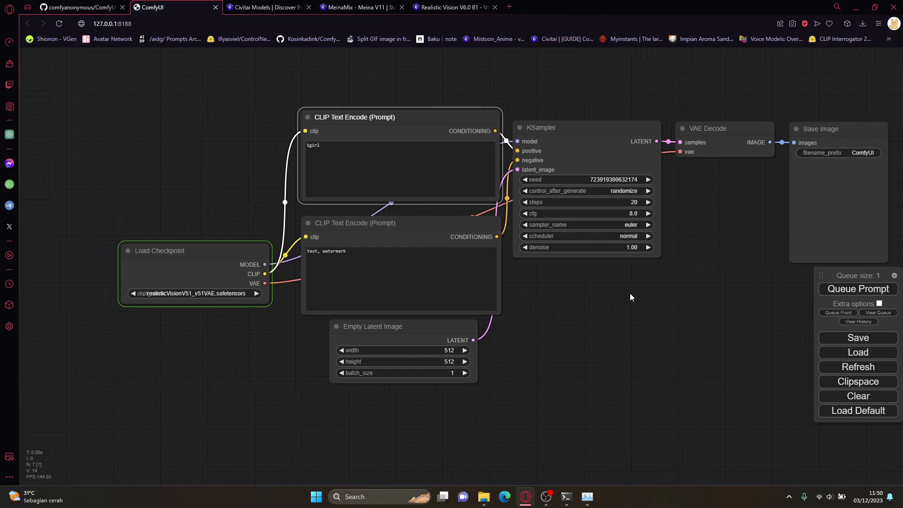
scroll(802, 209, up, 6)
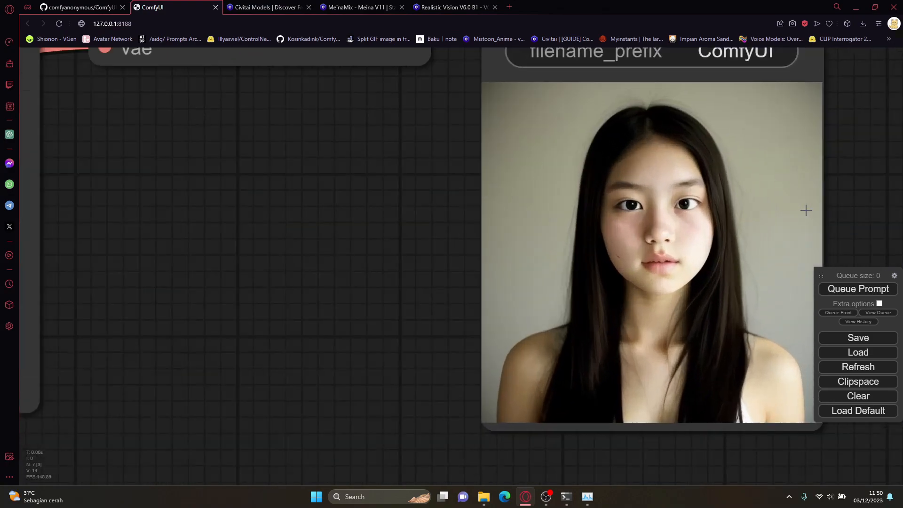
scroll(179, 323, down, 10)
drag(180, 323, 636, 335)
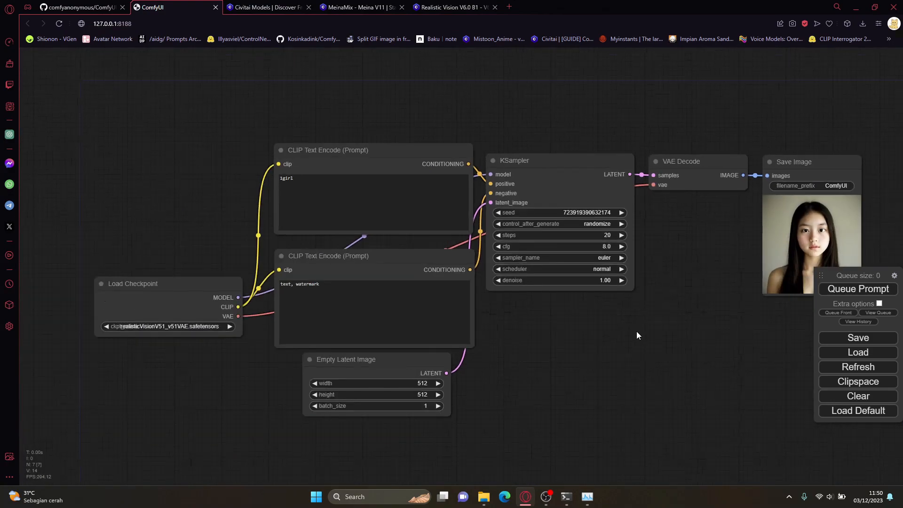
Step: Check the first Realistic Vision prompt's execution time in the server console and return to the canvas
mouse_move(566, 496)
click(591, 436)
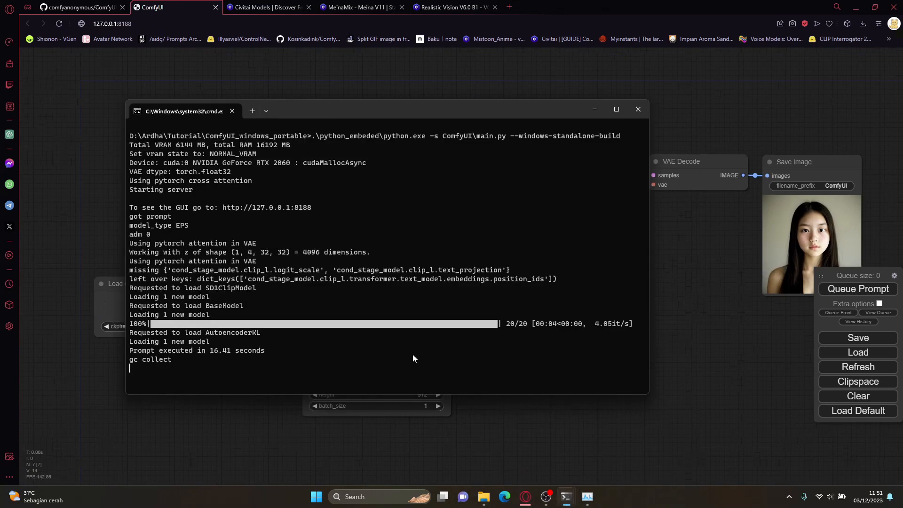
click(740, 352)
Step: Queue the Realistic Vision prompt two more times and compare the execution times in the server console
key(ctrl+Return)
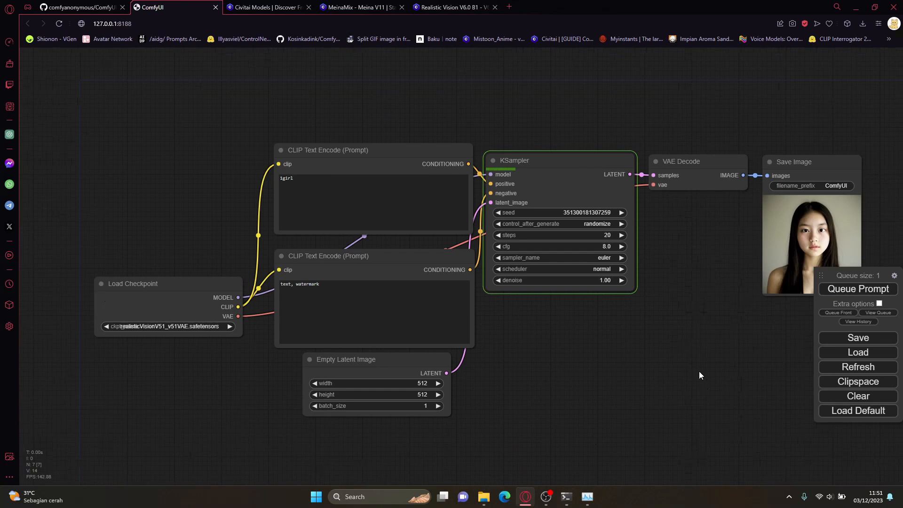
mouse_move(701, 363)
mouse_down()
mouse_move(655, 368)
mouse_move(686, 360)
mouse_up()
drag(655, 321, 647, 345)
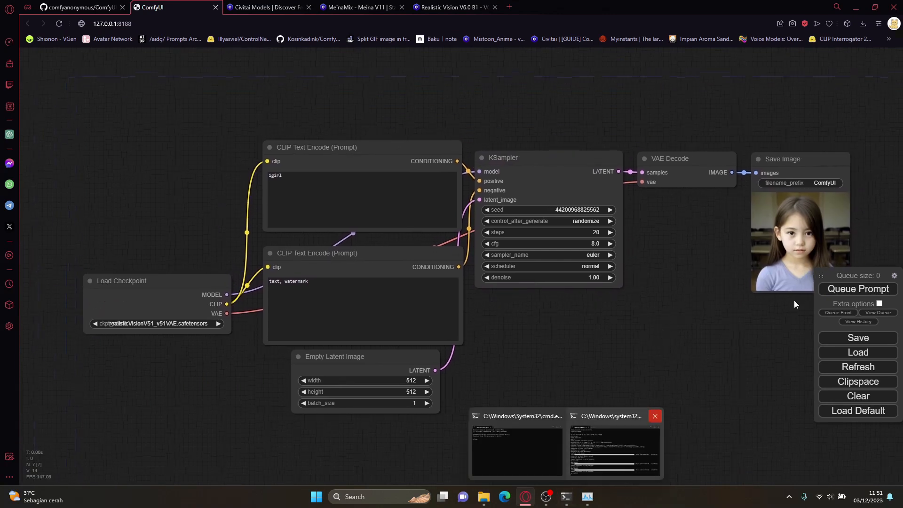
click(565, 500)
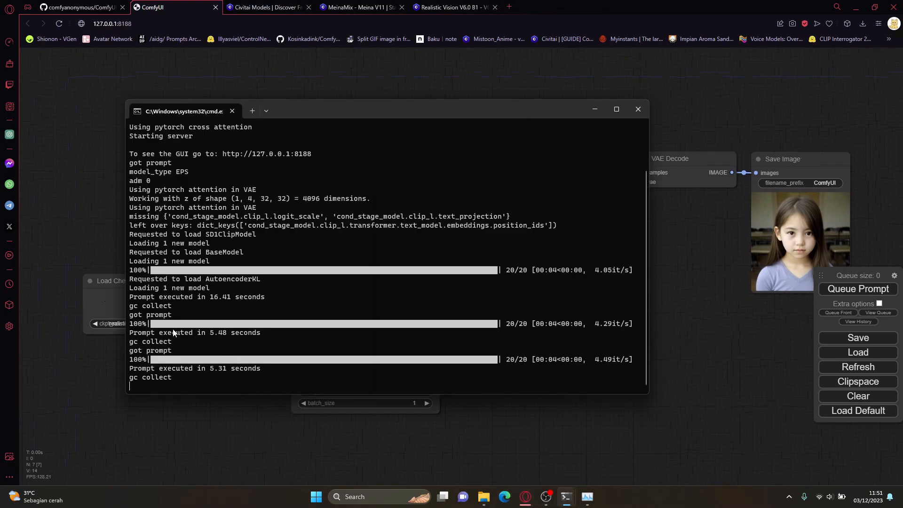
click(754, 427)
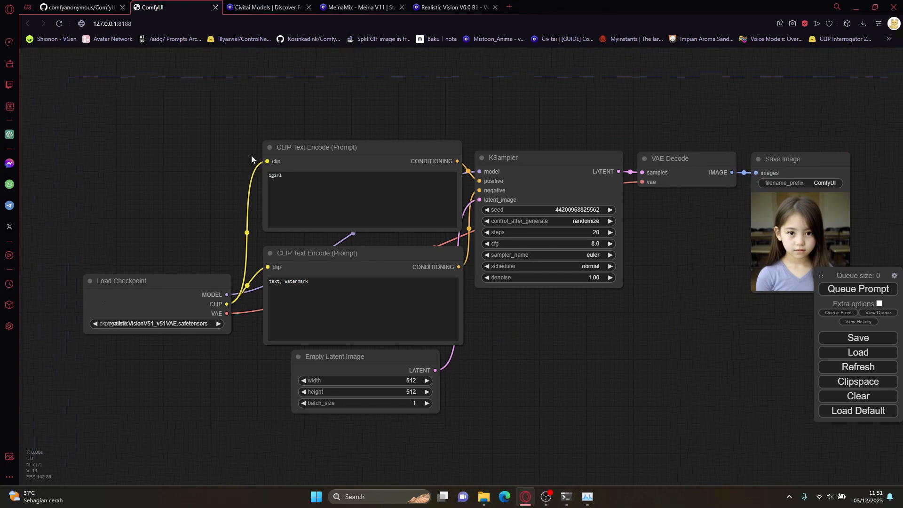
Step: Move the Load Checkpoint and negative CLIP Text Encode nodes slightly upward, and nudge the Empty Latent Image node
drag(174, 283, 172, 267)
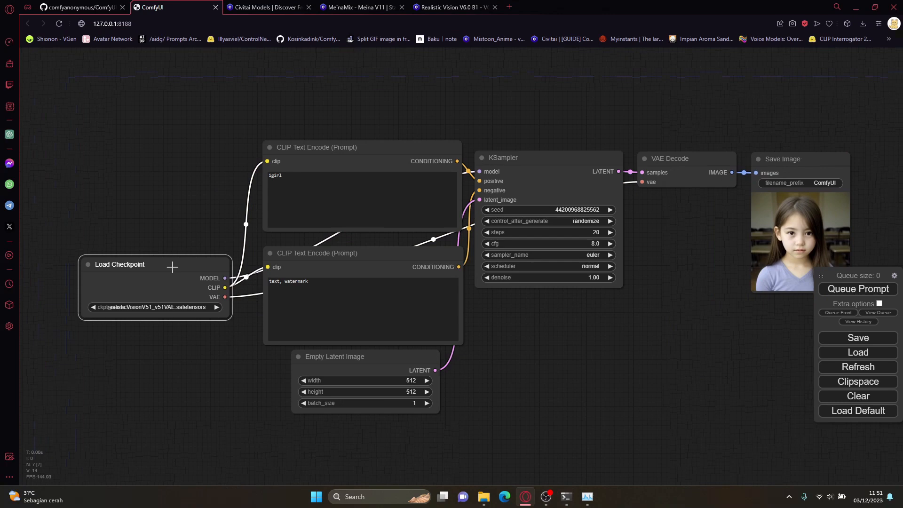
drag(170, 264, 176, 271)
scroll(229, 198, down, 2)
scroll(249, 192, up, 2)
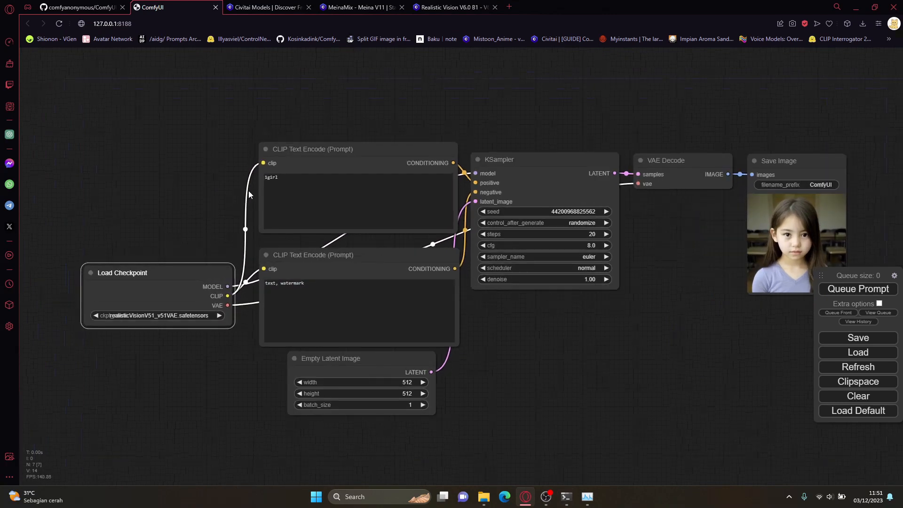
drag(316, 260, 314, 253)
drag(351, 361, 352, 363)
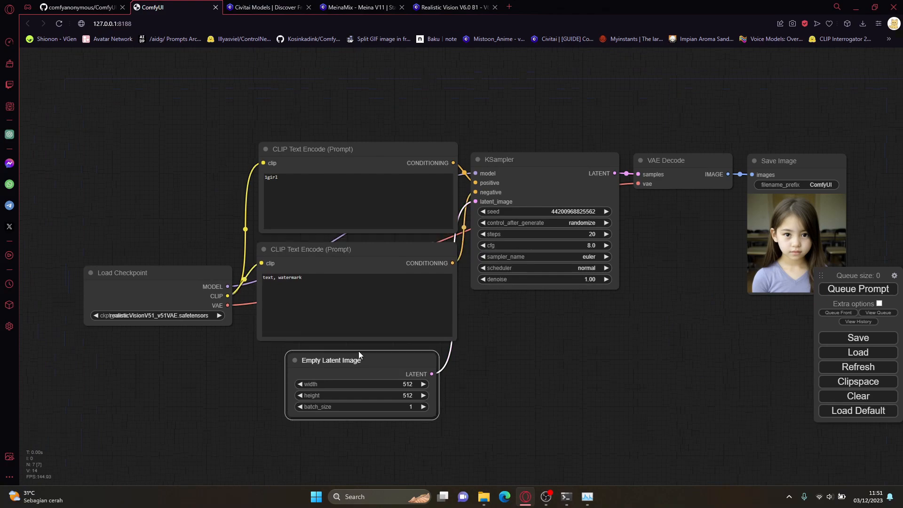
mouse_move(482, 497)
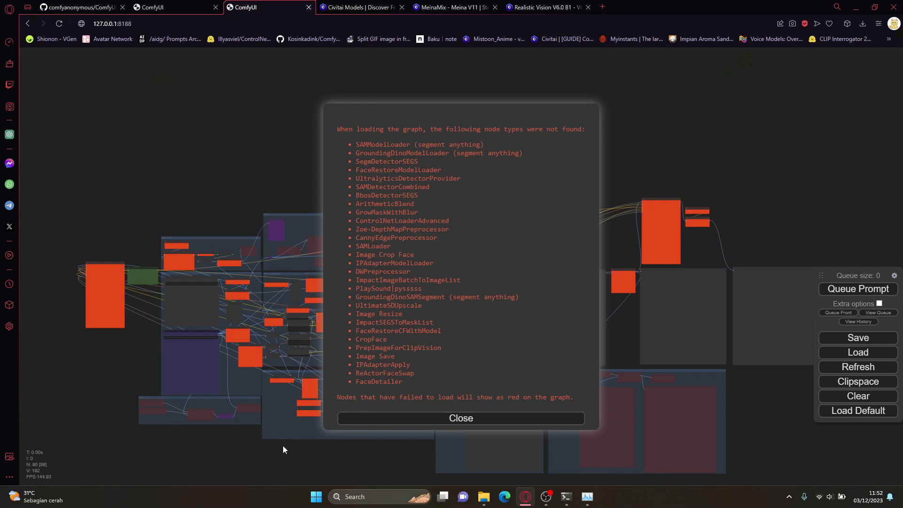
Step: Review the list of missing node types, dismiss it, and look over the loaded complex workflow graph
drag(415, 383, 328, 126)
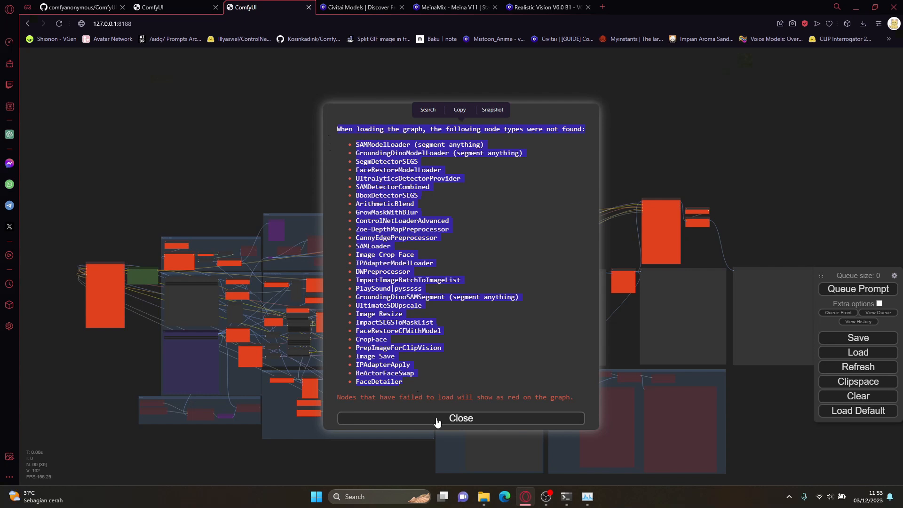
click(437, 419)
scroll(393, 420, up, 4)
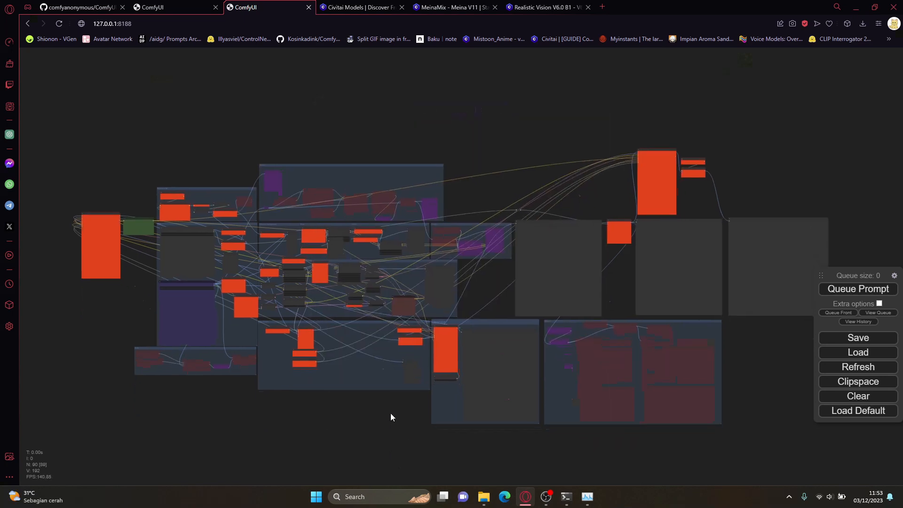
drag(387, 422, 361, 420)
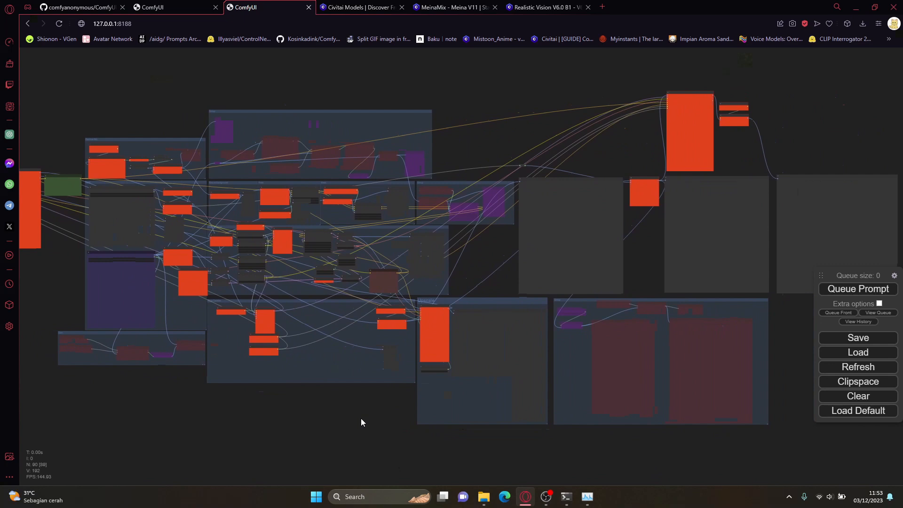
drag(361, 418, 384, 410)
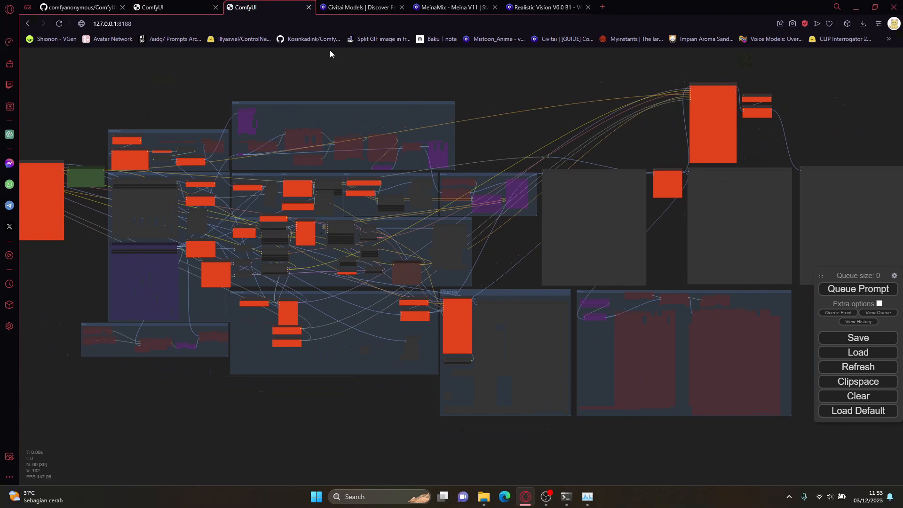
Step: Close the complex workflow's browser tab and return to the basic text-to-image workflow
click(309, 7)
click(179, 7)
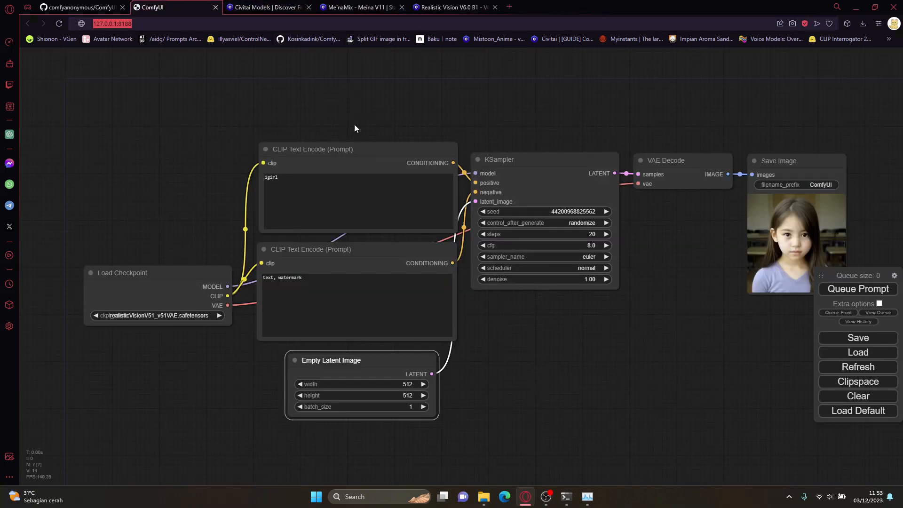
drag(194, 217, 197, 189)
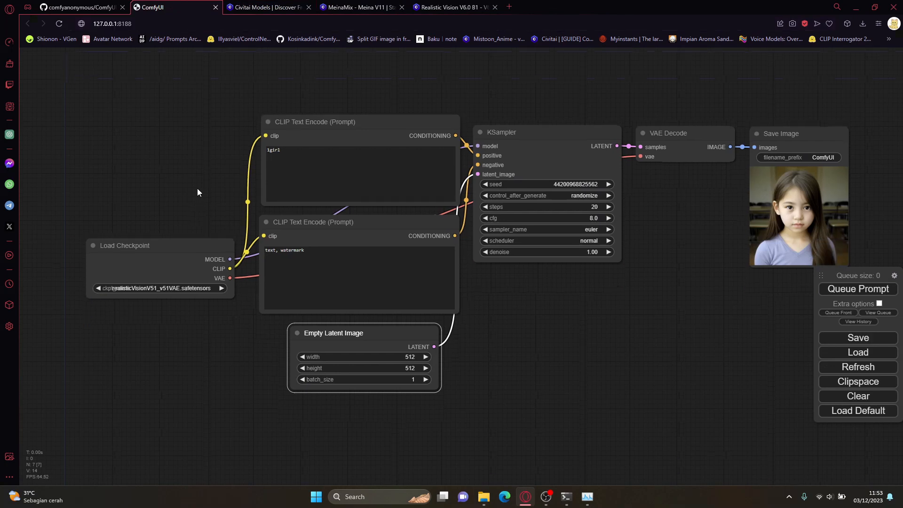
scroll(220, 283, up, 3)
Step: Spread the two CLIP Text Encode nodes apart and move the Load Checkpoint node farther away from them
click(216, 236)
click(239, 203)
click(347, 126)
drag(162, 134, 150, 203)
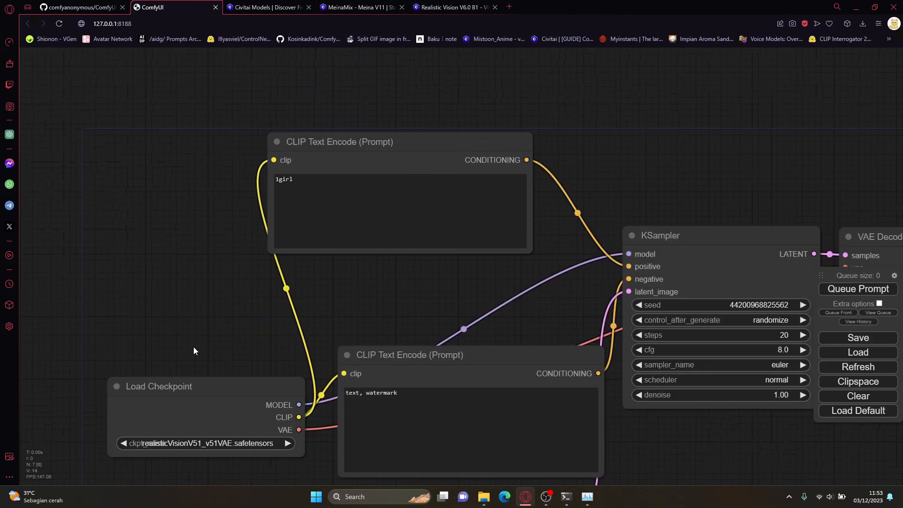
drag(188, 412, 137, 403)
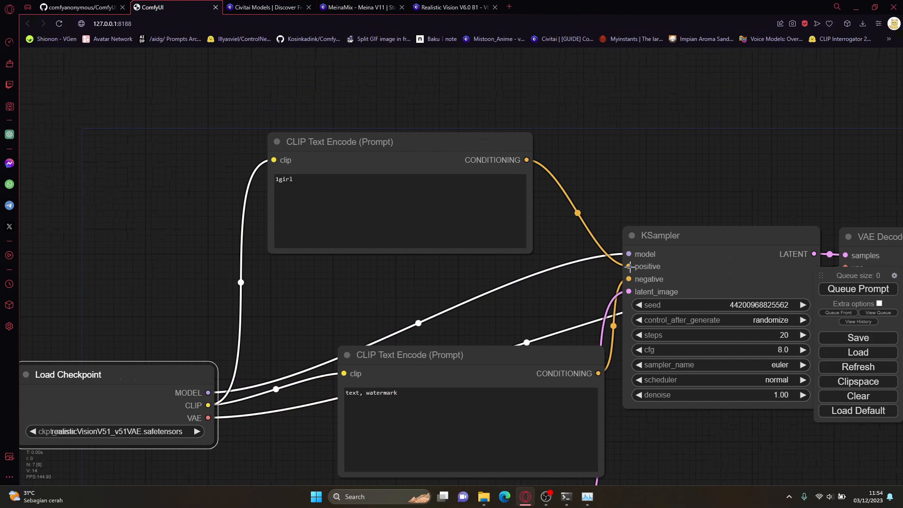
Step: Move the positive CLIP Text Encode node higher and place the negative CLIP Text Encode node directly beneath it
click(417, 136)
drag(417, 134, 398, 46)
drag(394, 355, 330, 194)
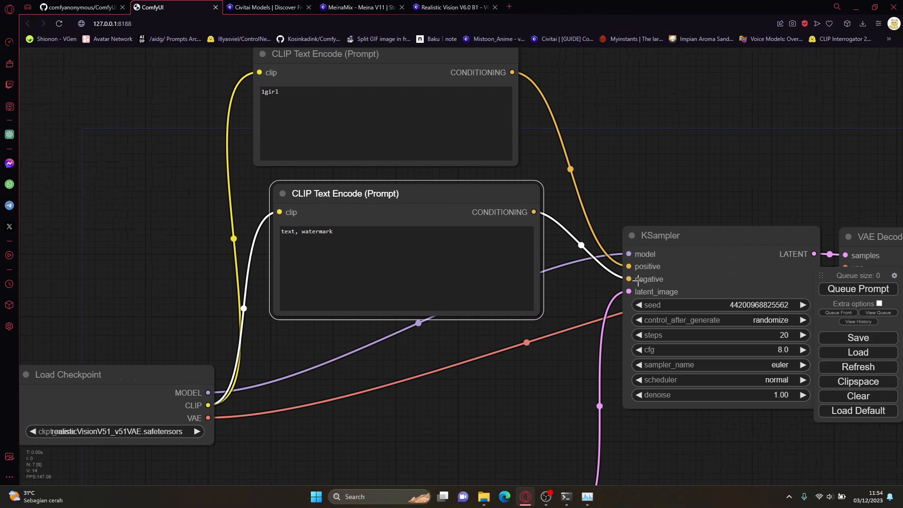
drag(463, 188, 441, 183)
drag(688, 178, 661, 231)
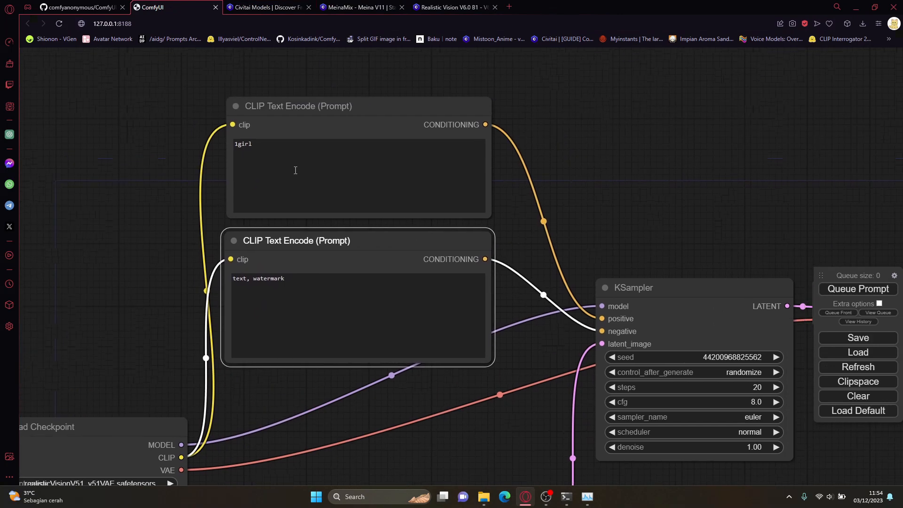
Step: Extend the negative prompt to "text, watermark. red hair, young, kid"
click(267, 144)
click(316, 280)
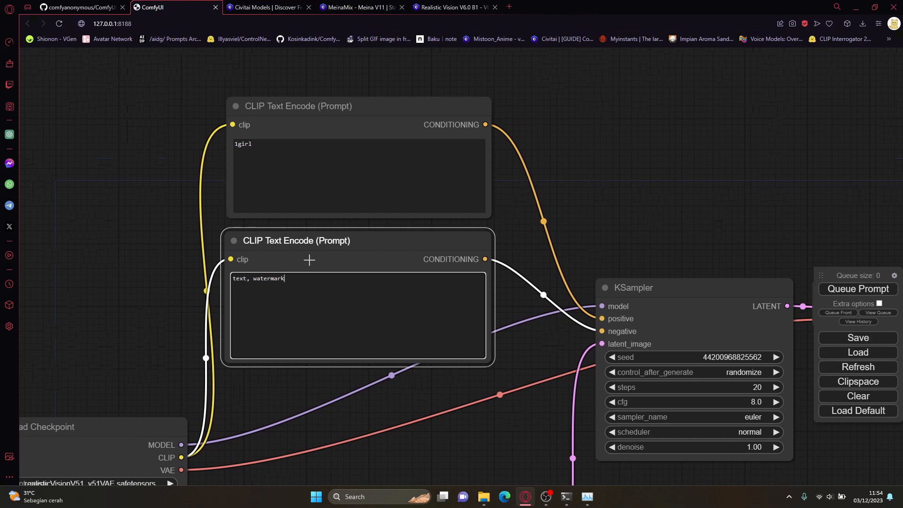
text(. red hair, young, kid)
Step: Queue the prompt with the extended negative prompt and inspect the generated picture in the Save Image node
scroll(581, 180, down, 3)
click(857, 289)
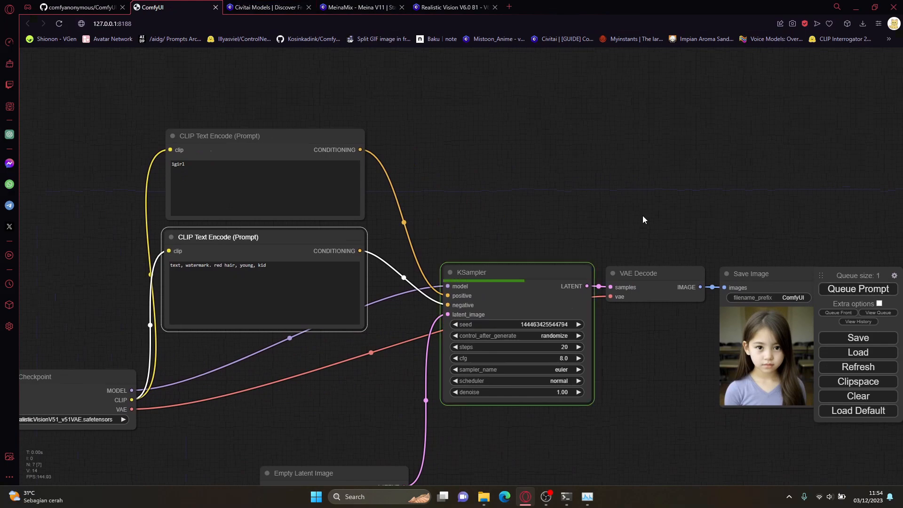
drag(643, 216, 552, 177)
scroll(685, 313, up, 3)
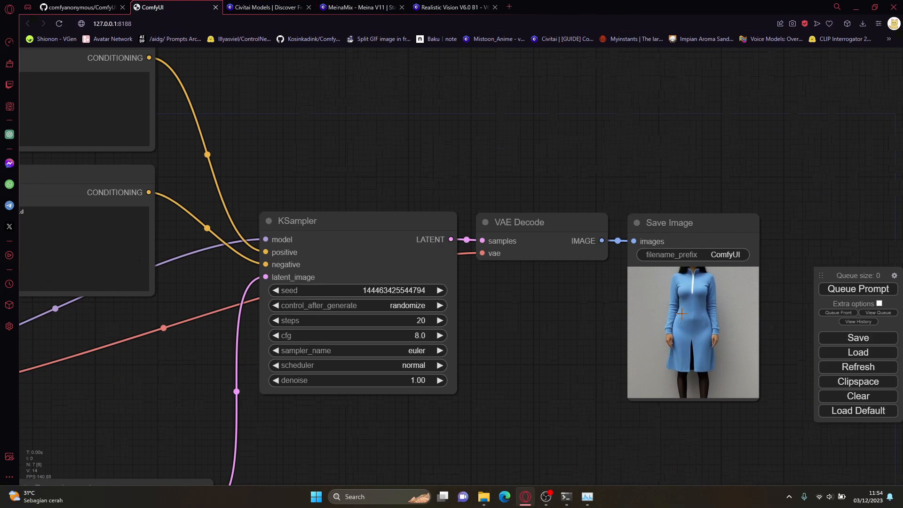
scroll(626, 317, down, 2)
Step: Remove "red hair, young, kid" from the end of the negative prompt
drag(578, 318, 668, 322)
click(257, 120)
click(266, 229)
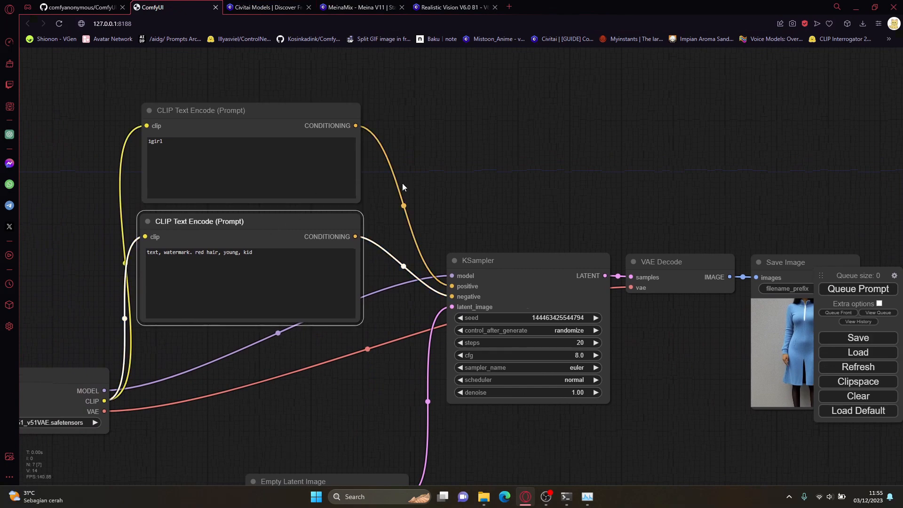
drag(253, 252, 192, 252)
key(BackSpace)
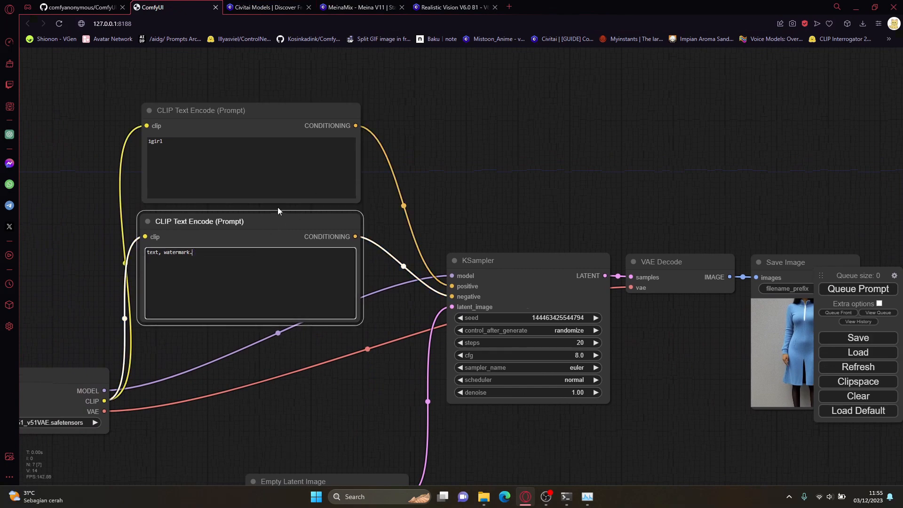
Step: Shift both CLIP Text Encode nodes slightly down and extend the positive prompt to "1girl, red hair, jacket"
drag(256, 230, 266, 267)
drag(215, 119, 224, 154)
click(233, 180)
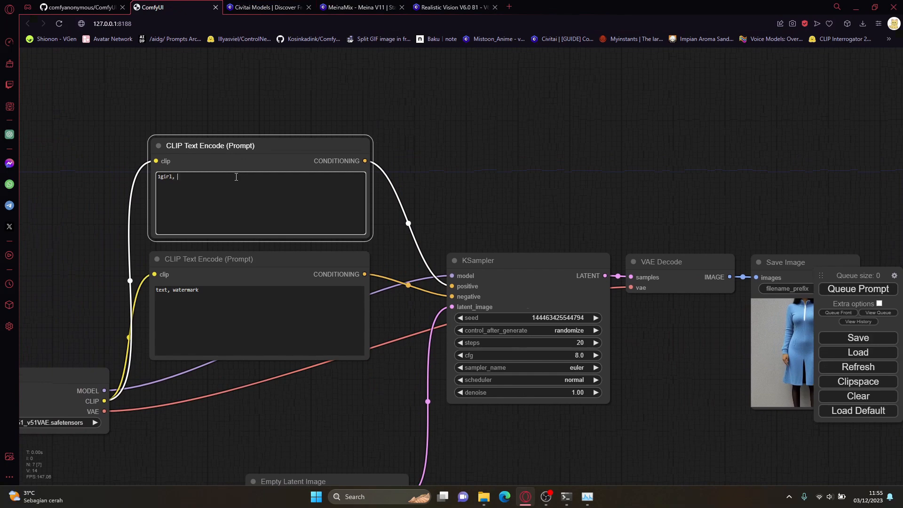
text(, red hair, jacket)
Step: Queue the prompt with the red hair and jacket description and inspect the resulting picture
key(ctrl+Return)
drag(706, 224, 613, 184)
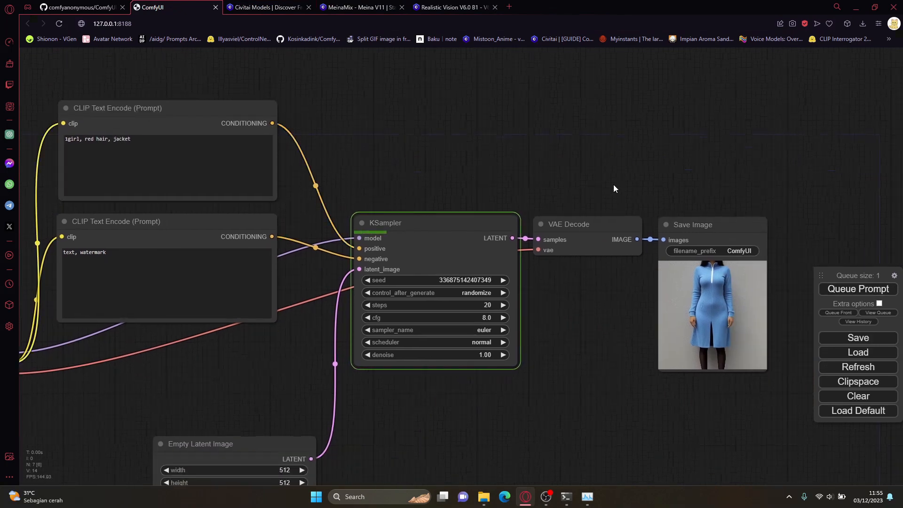
drag(459, 163, 451, 160)
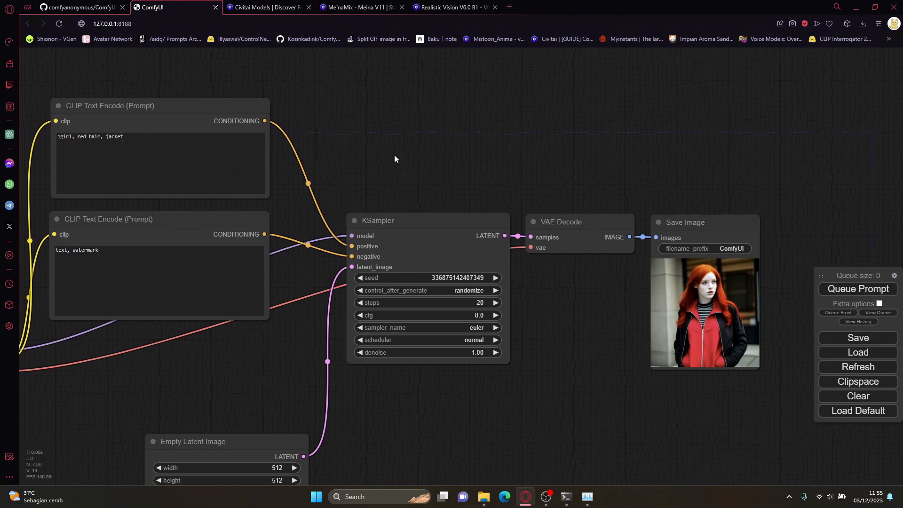
scroll(394, 154, up, 5)
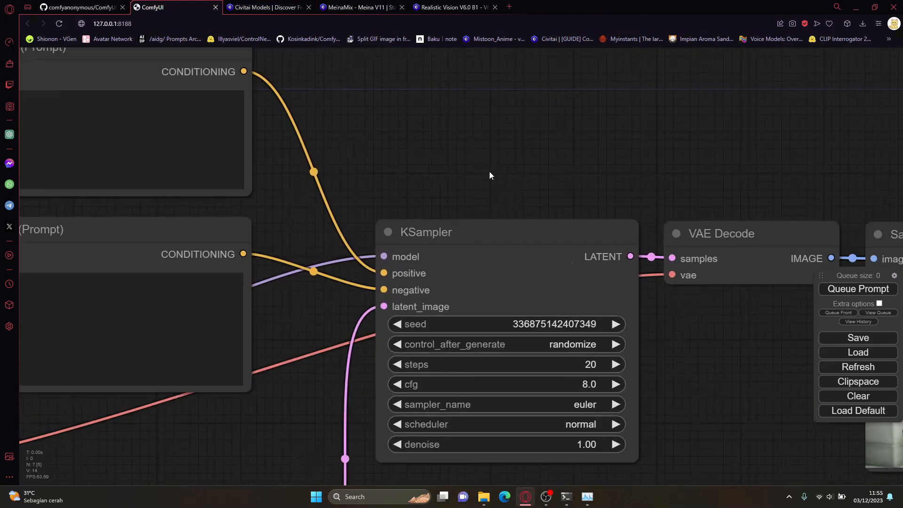
scroll(489, 171, down, 5)
Step: Nudge the KSampler, Load Checkpoint and both CLIP Text Encode nodes slightly to tidy the layout
click(454, 176)
mouse_move(453, 176)
mouse_down()
mouse_move(451, 162)
mouse_move(453, 176)
mouse_up()
scroll(413, 148, down, 7)
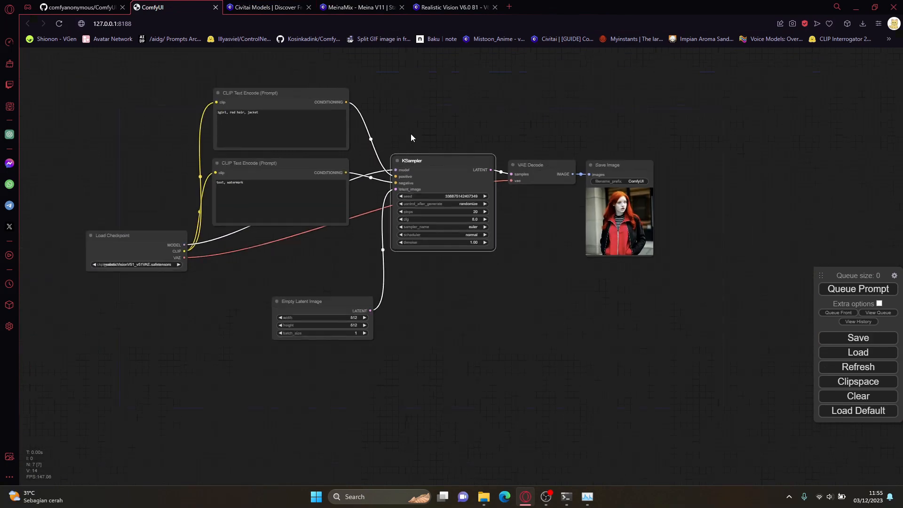
drag(411, 134, 418, 164)
scroll(418, 164, up, 2)
scroll(418, 168, up, 2)
click(295, 115)
mouse_move(63, 333)
mouse_down()
mouse_move(72, 314)
mouse_move(61, 312)
mouse_move(70, 323)
mouse_up()
mouse_move(249, 115)
mouse_down()
mouse_move(282, 105)
mouse_move(240, 112)
mouse_move(249, 114)
mouse_up()
drag(244, 214, 242, 209)
Step: Move the Empty Latent Image node up so it sits just beneath the negative CLIP Text Encode node
drag(408, 358, 401, 343)
drag(291, 402, 251, 339)
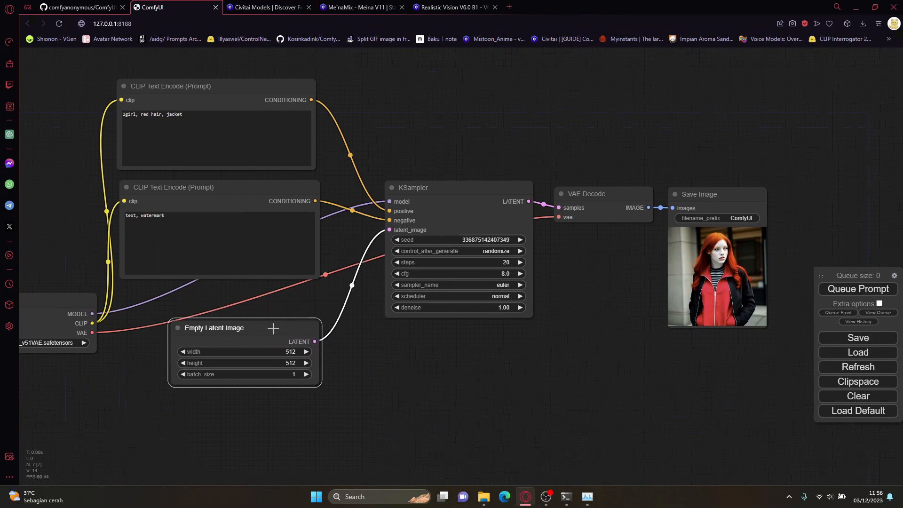
click(452, 202)
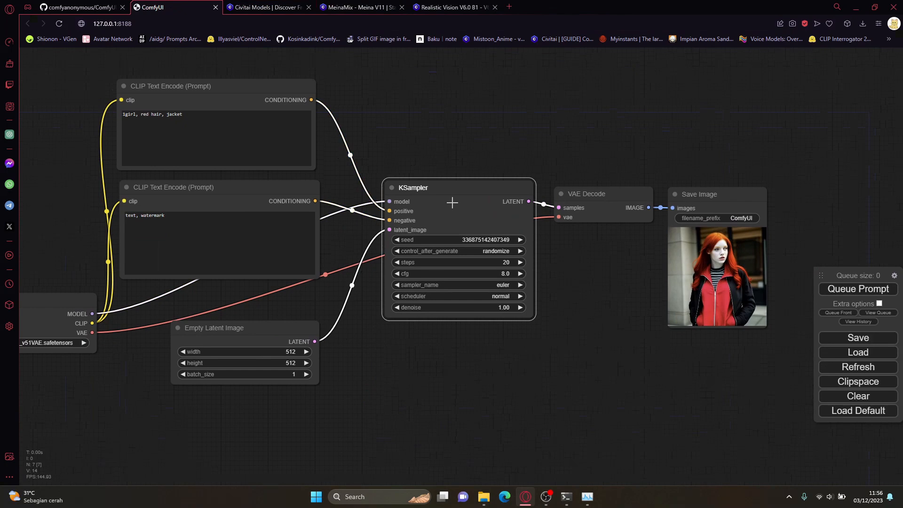
drag(222, 332, 222, 306)
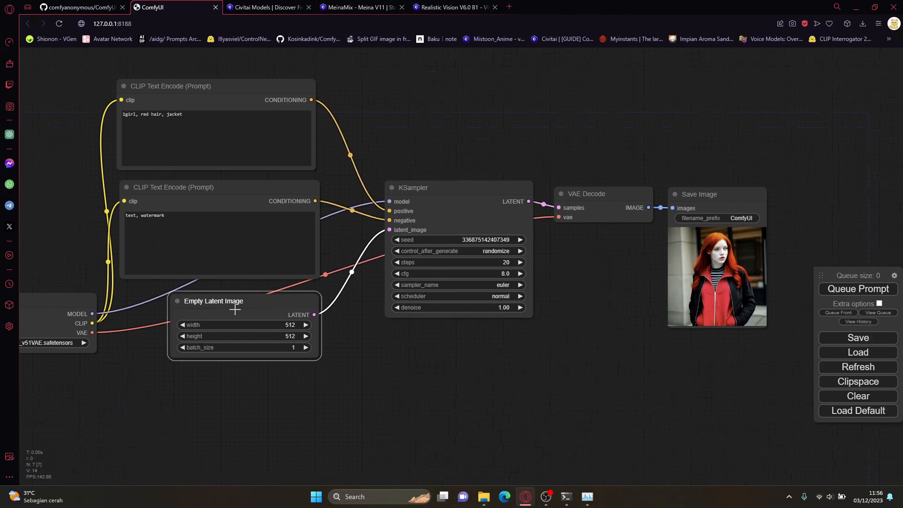
Step: Select the Save Image and Empty Latent Image nodes in turn, and open the latent width value, keeping it at 512
click(729, 296)
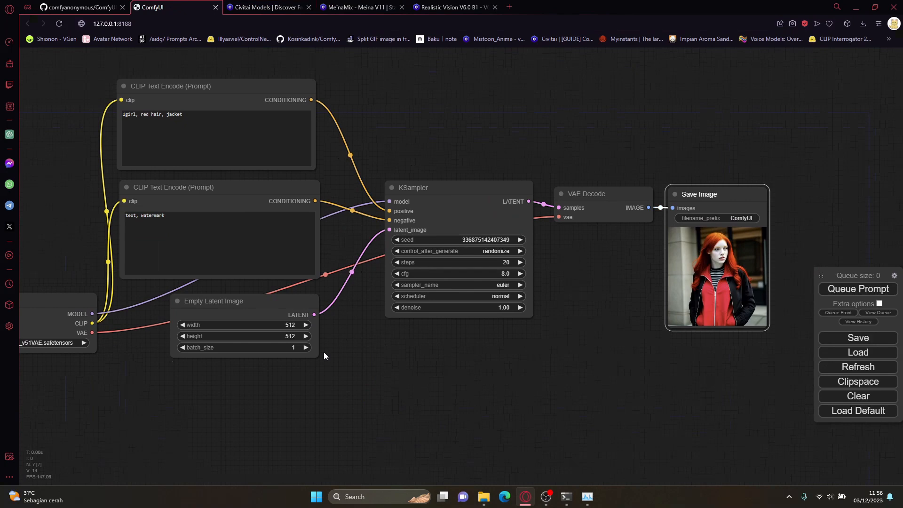
click(284, 306)
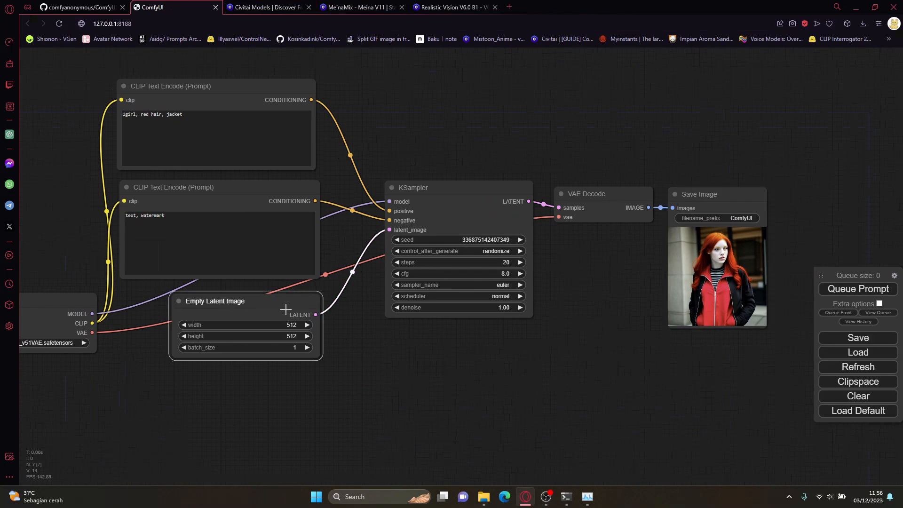
click(283, 324)
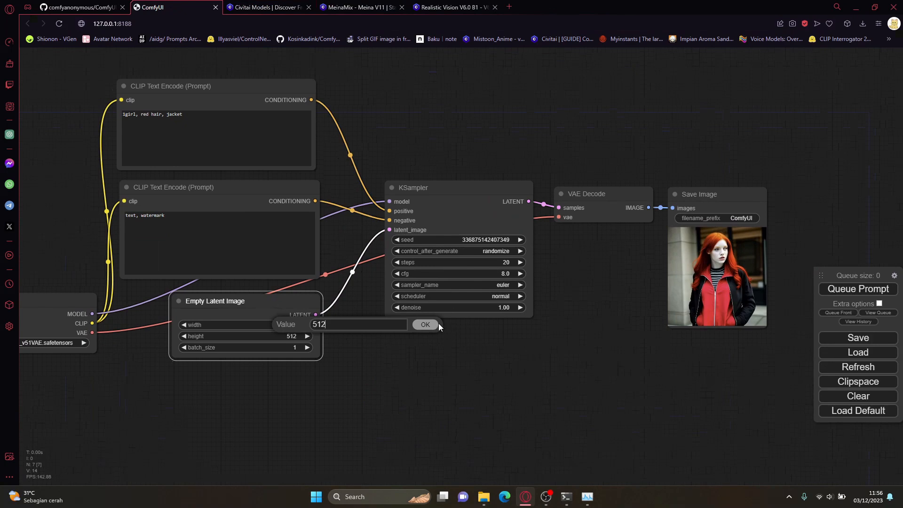
click(425, 324)
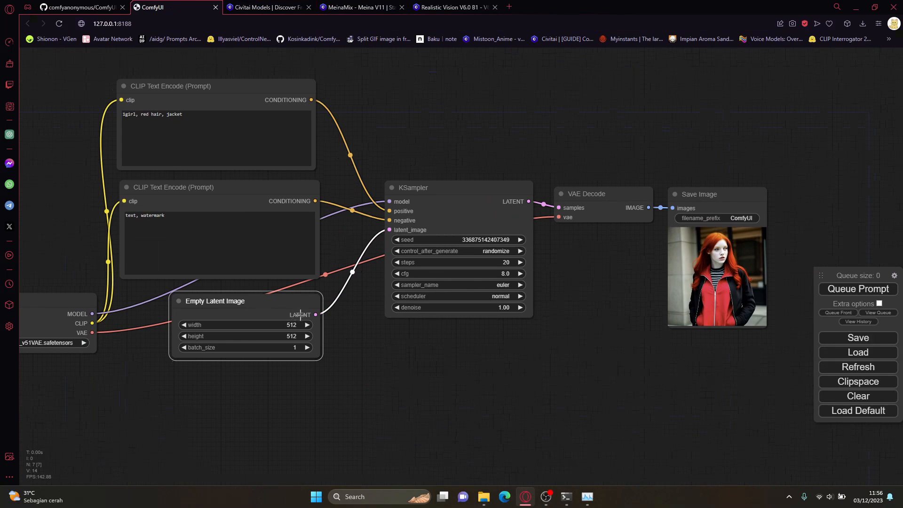
Step: Nudge the Empty Latent Image node slightly and view the checkpoints available in the Load Checkpoint node
drag(287, 300, 283, 304)
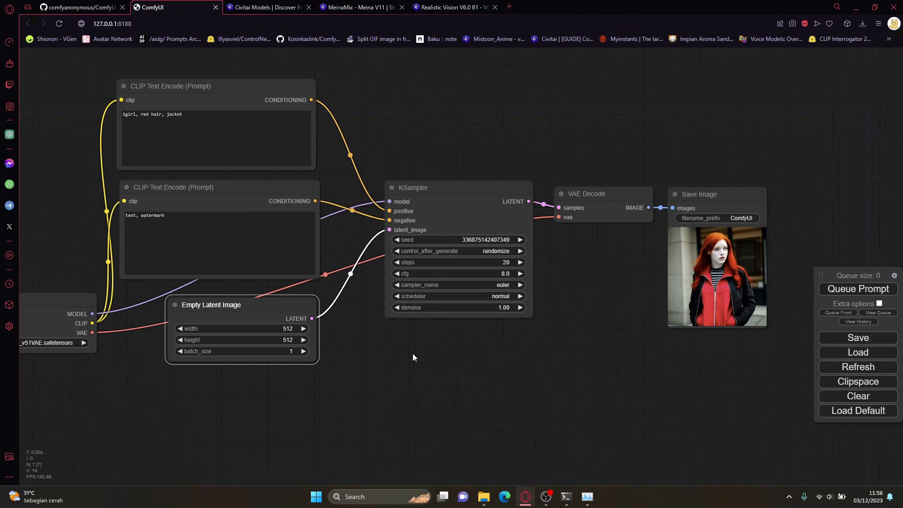
drag(304, 372, 390, 359)
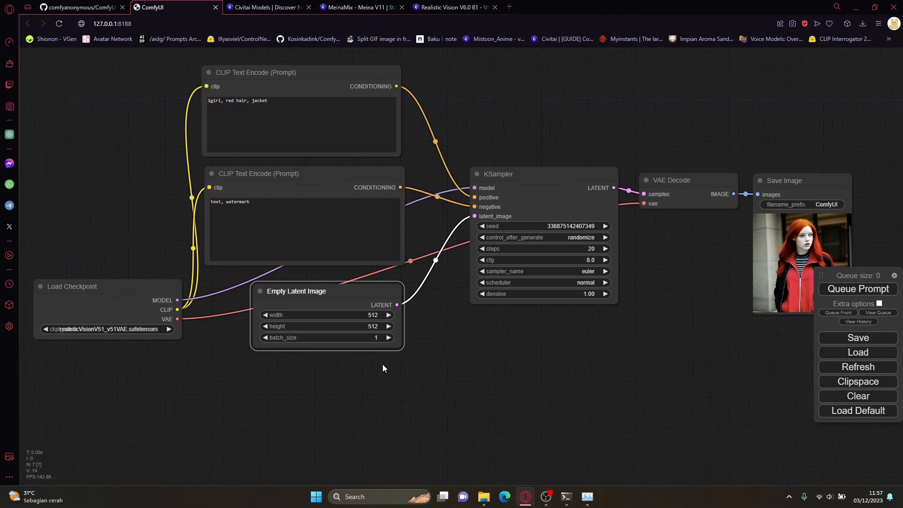
click(123, 331)
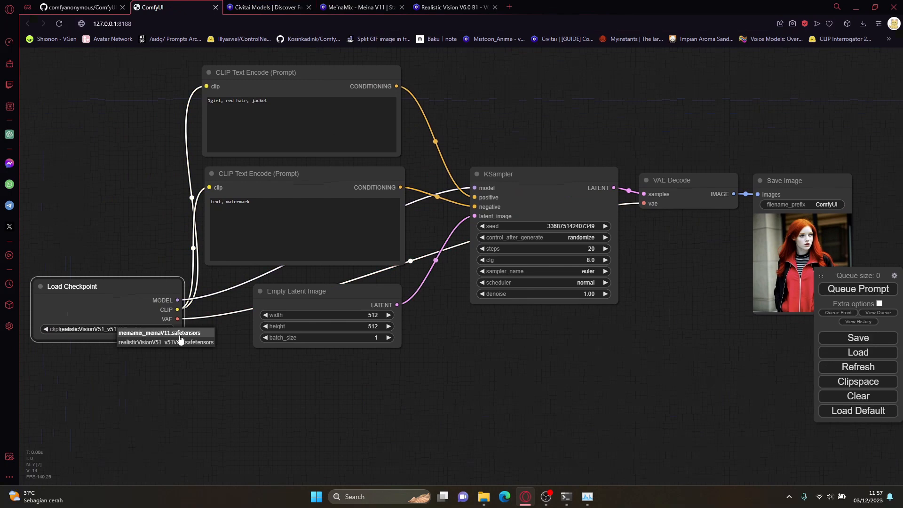
Step: Move the Empty Latent Image node slightly up and set its height to 640
drag(360, 300, 361, 289)
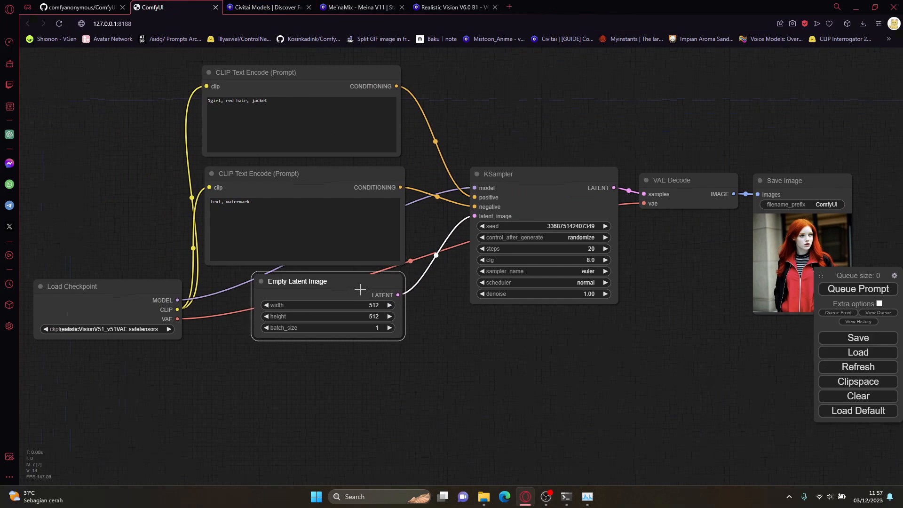
click(384, 316)
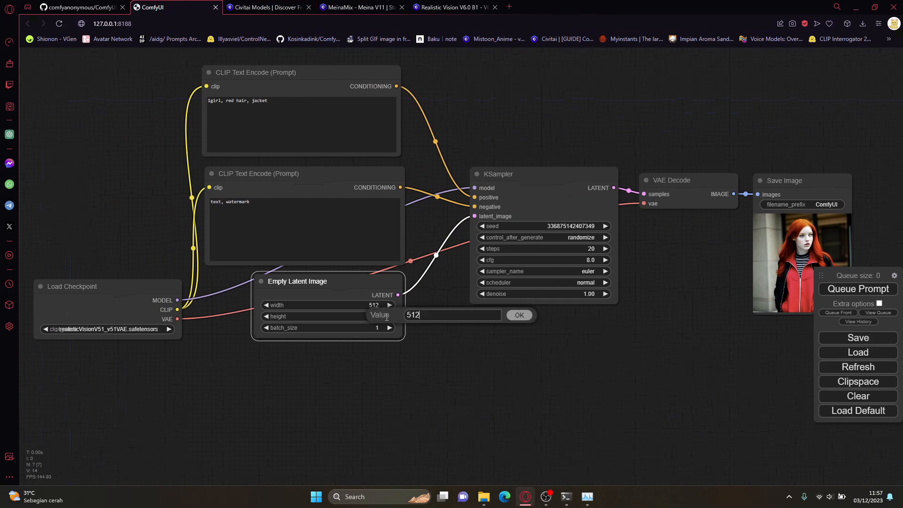
key(ctrl+a)
text(640)
key(Return)
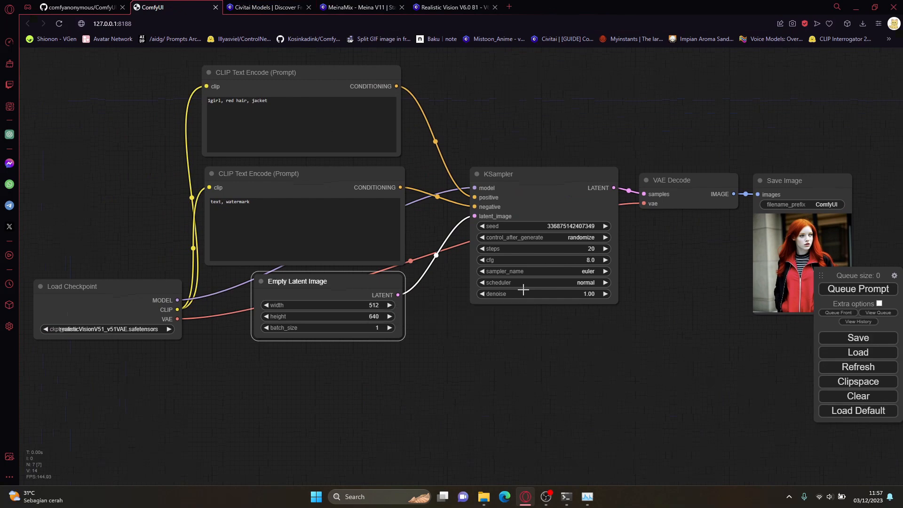
Step: Queue the prompt at 512 by 640 and inspect the generated picture
click(842, 290)
scroll(583, 350, up, 5)
scroll(759, 247, up, 2)
drag(530, 290, 469, 301)
drag(492, 379, 649, 323)
Step: Set the Empty Latent Image height to 768 and queue the prompt again
scroll(649, 322, down, 3)
drag(321, 341, 360, 348)
click(274, 323)
double_click(296, 322)
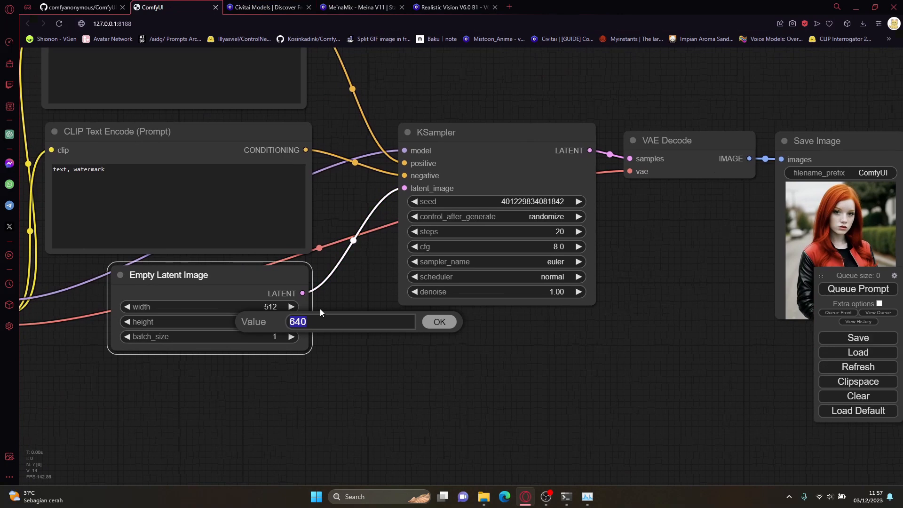
text(768)
key(Return)
key(ctrl+Return)
scroll(452, 365, down, 2)
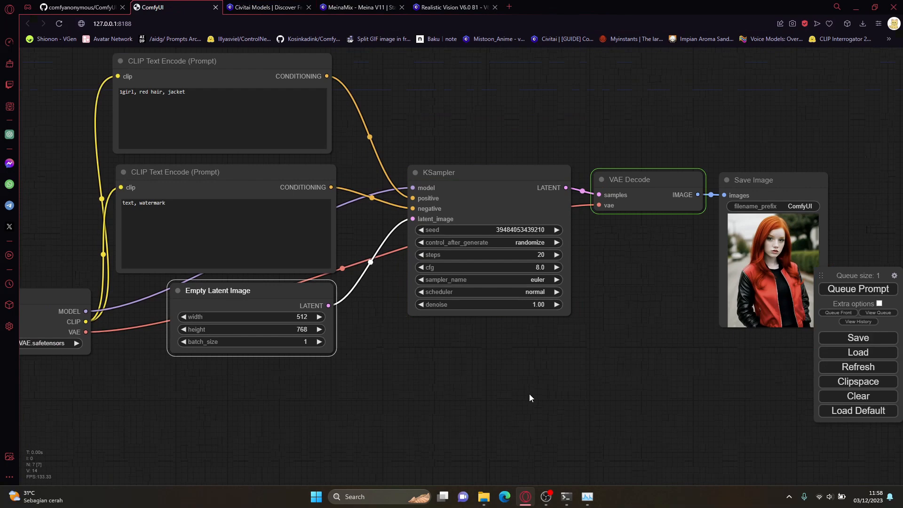
Step: Set the Empty Latent Image batch size to 2 and queue the prompt
scroll(490, 336, up, 3)
scroll(542, 295, up, 2)
drag(543, 292, 504, 313)
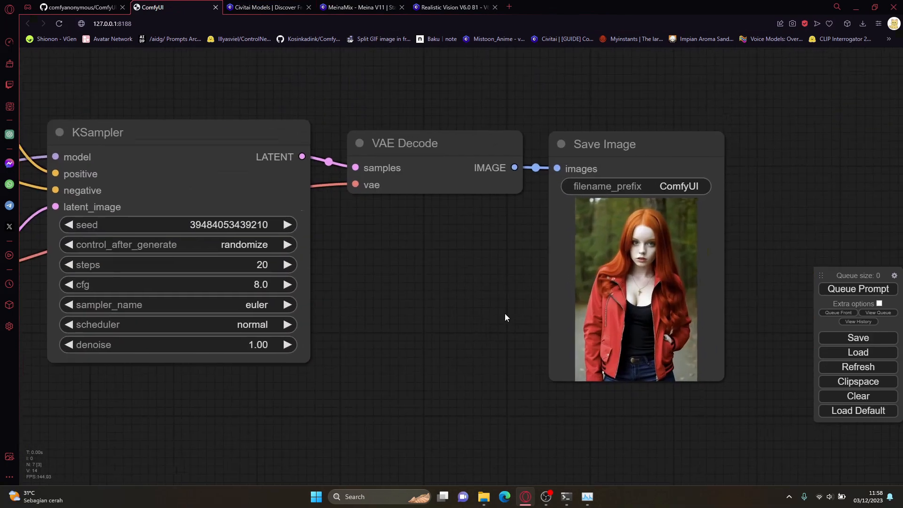
scroll(387, 327, down, 4)
drag(329, 378, 509, 347)
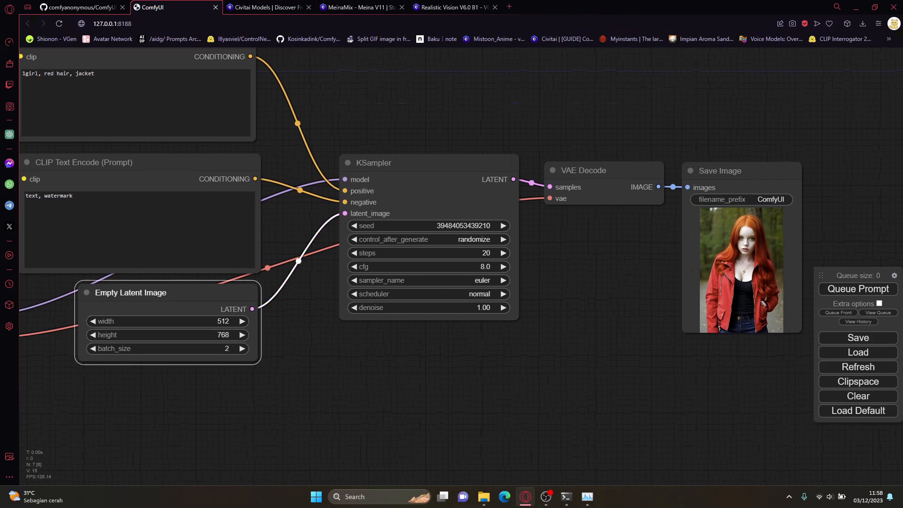
click(883, 292)
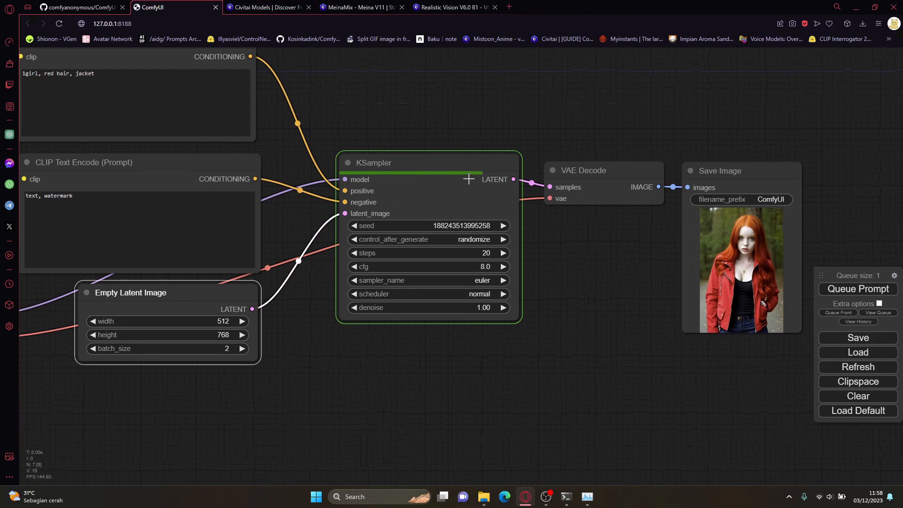
Step: View the first image of the generated batch enlarged in the Save Image node and return to the batch overview
drag(594, 275, 575, 276)
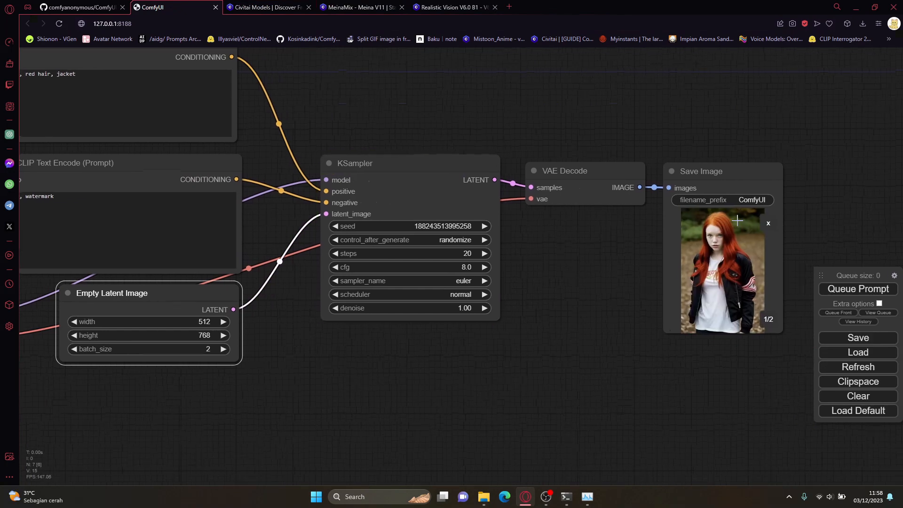
click(767, 230)
click(771, 227)
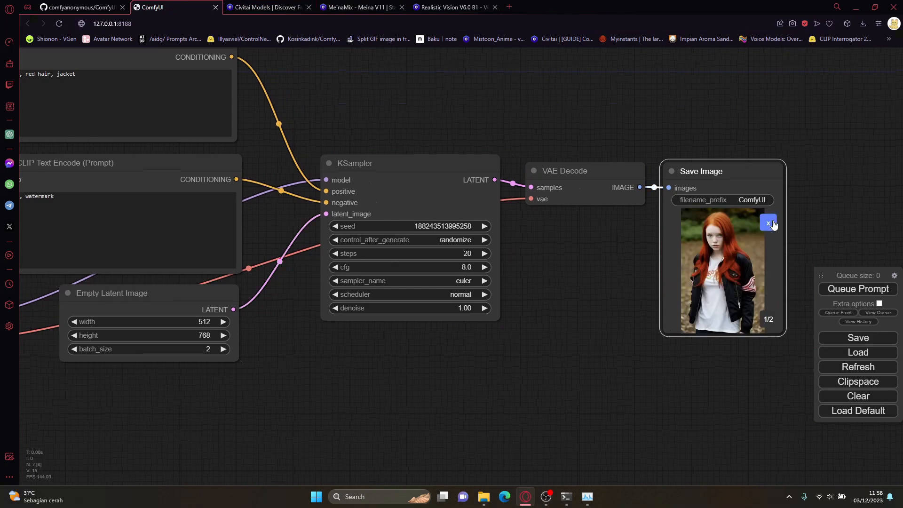
click(773, 225)
click(765, 241)
click(770, 225)
Step: Set the Empty Latent Image batch size to 1 and queue the prompt again
click(74, 349)
click(381, 187)
drag(366, 350, 399, 380)
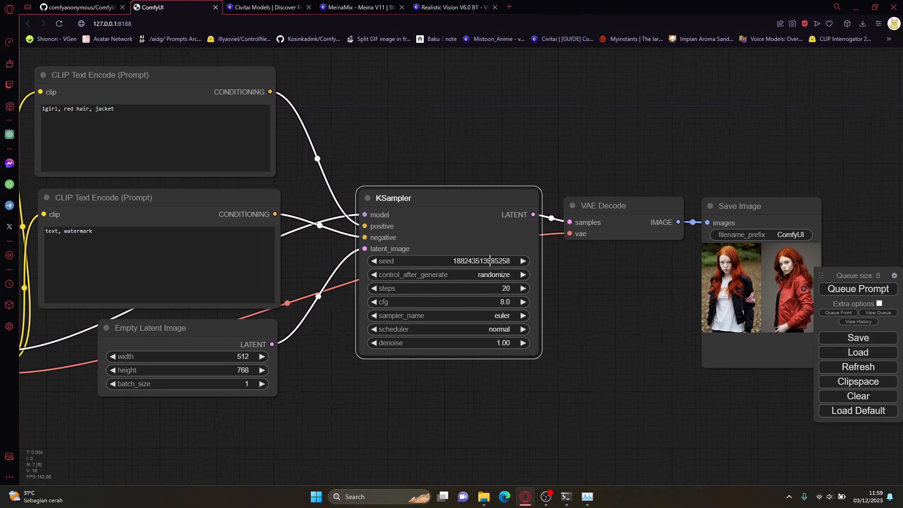
click(746, 296)
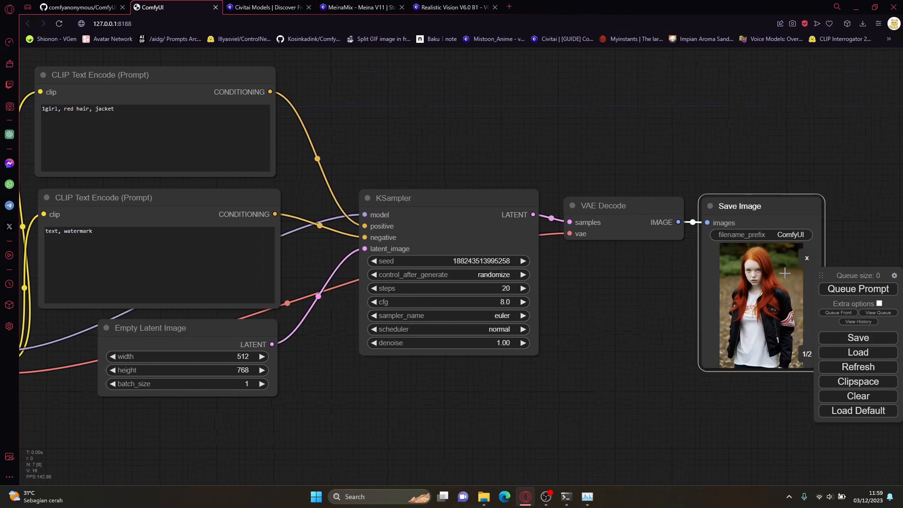
click(807, 261)
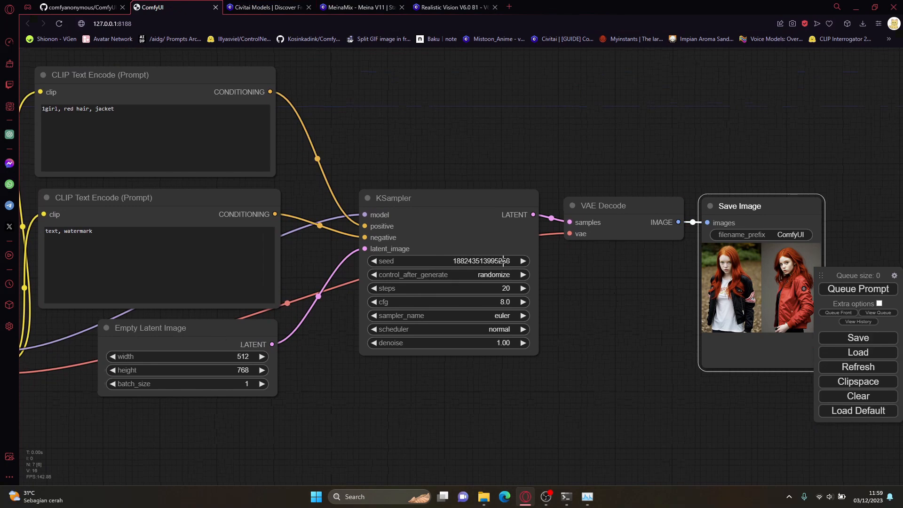
click(852, 289)
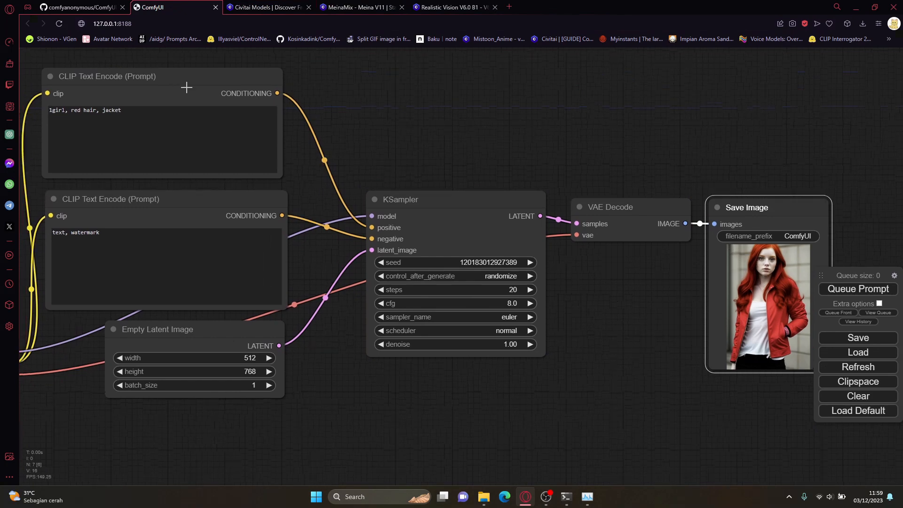
Step: Set control_after_generate in the KSampler to fixed and queue the prompt
click(187, 86)
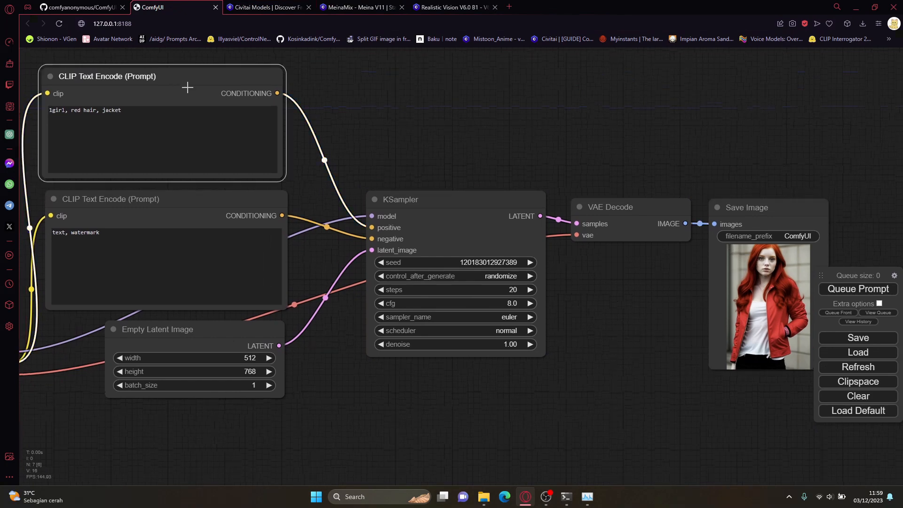
click(203, 222)
click(501, 277)
click(502, 276)
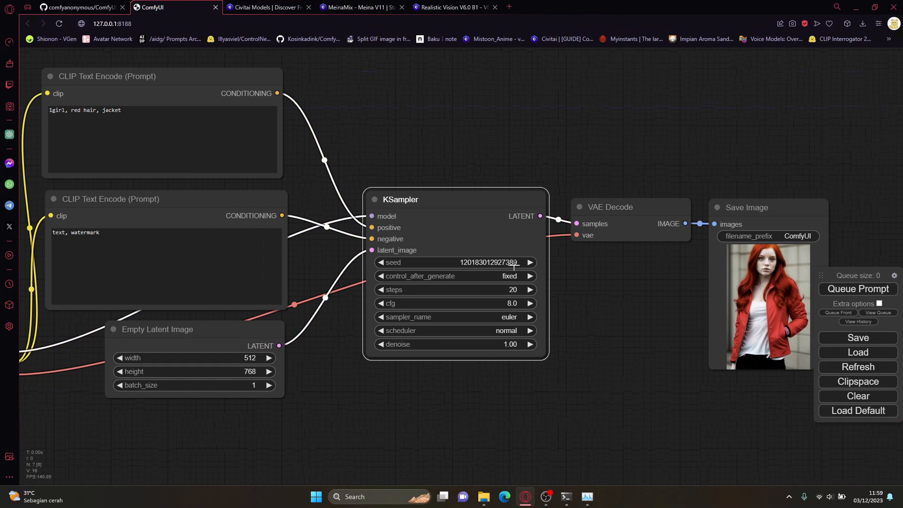
click(846, 288)
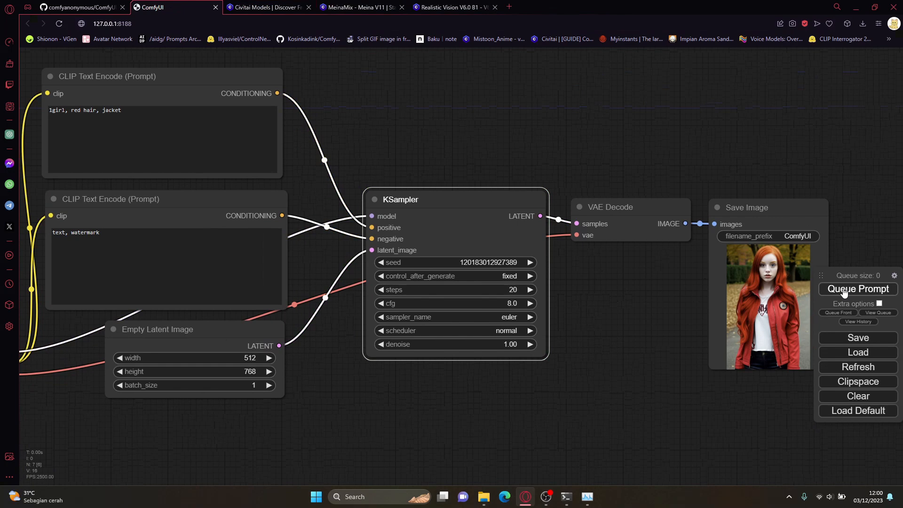
Step: Move the Save Image node up so that it sits above the level of the VAE Decode node
drag(753, 297, 764, 248)
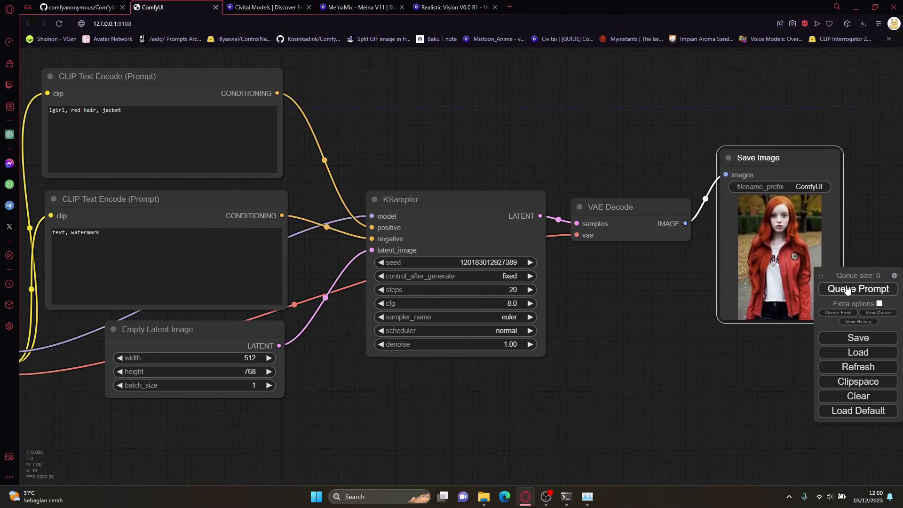
drag(637, 303, 617, 287)
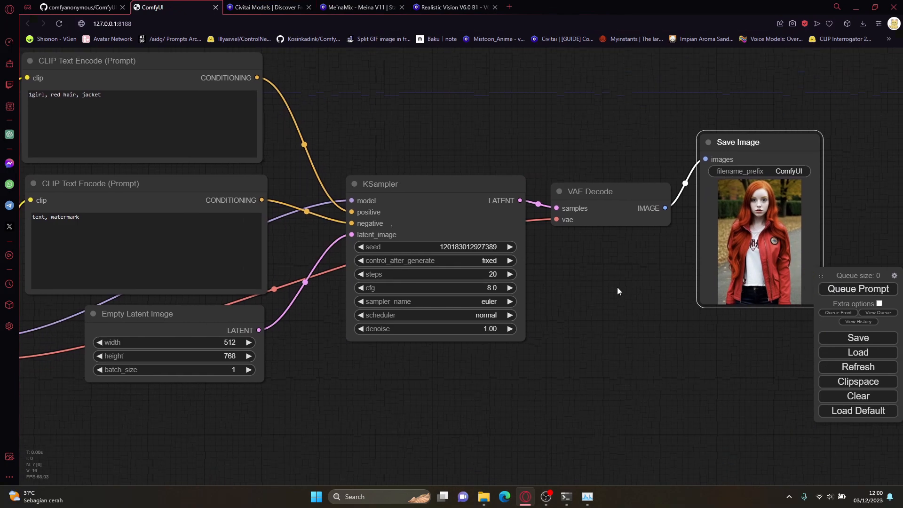
drag(731, 241, 727, 275)
drag(506, 143, 525, 139)
drag(772, 262, 779, 190)
drag(521, 122, 545, 131)
Step: Change the hair colour in the positive prompt so that it reads "1girl, blonde hair, jacket"
click(93, 96)
key(BackSpace)
key(BackSpace)
key(BackSpace)
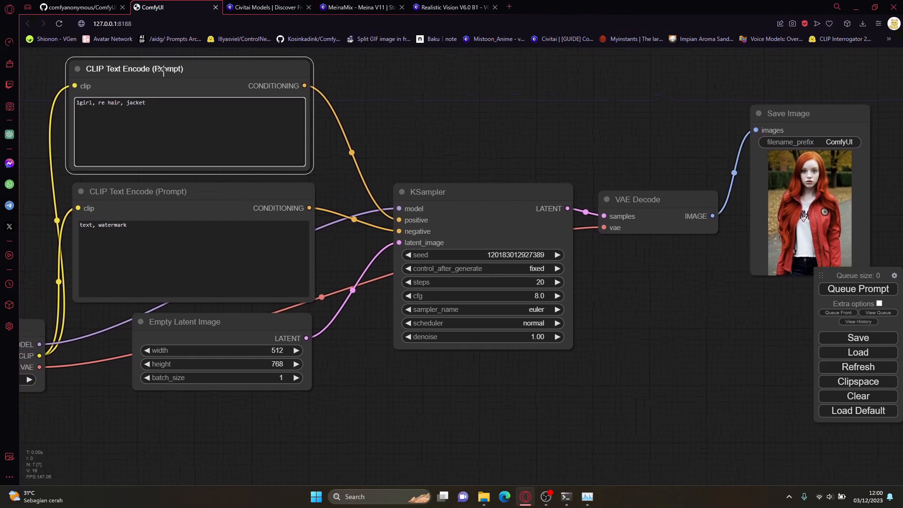
text(blonde)
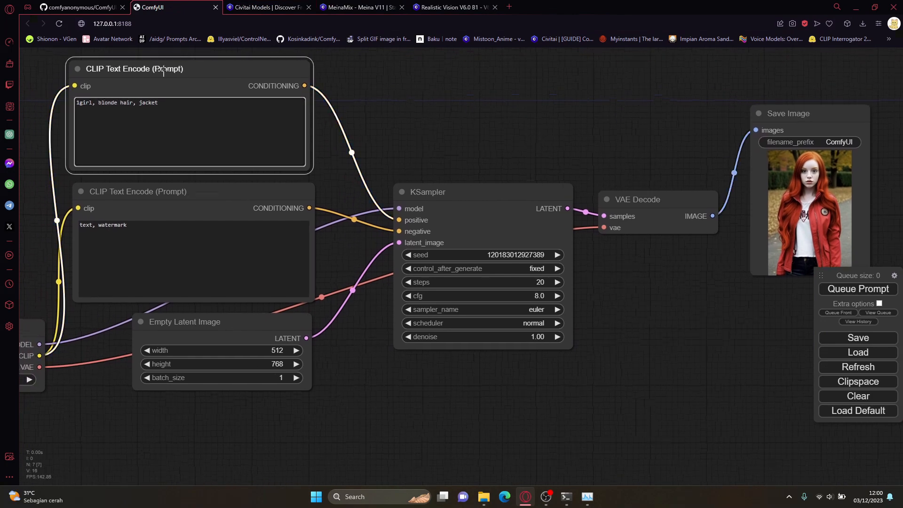
Step: Move the Save Image node down beside VAE Decode and queue the prompt with the same fixed seed
drag(803, 180, 798, 237)
drag(668, 152, 592, 149)
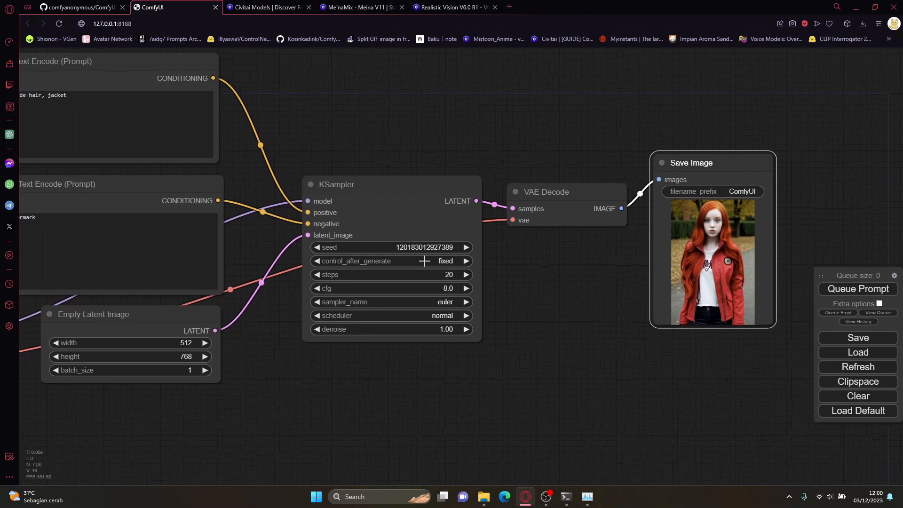
drag(541, 260, 590, 260)
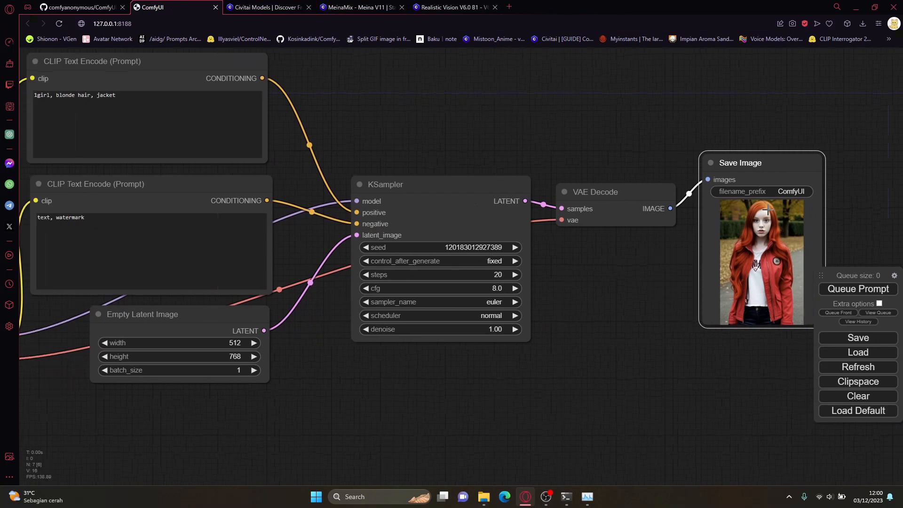
click(849, 288)
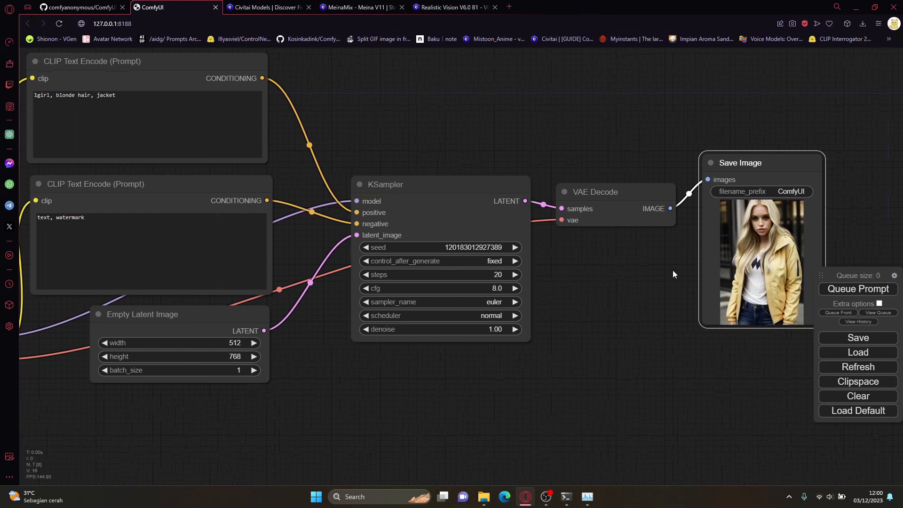
Step: Inspect the generated picture and its connected prompt nodes, and queue the prompt again without changing any settings
drag(676, 271, 631, 272)
scroll(681, 256, up, 2)
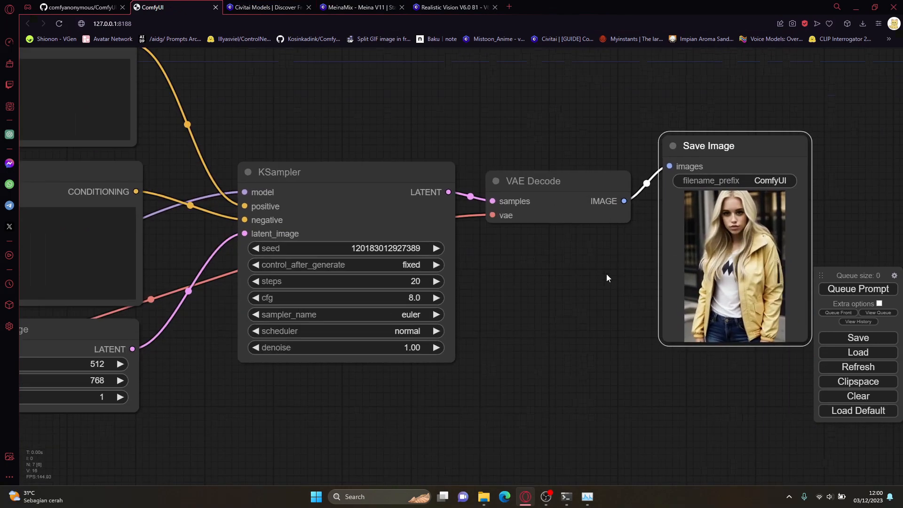
scroll(606, 275, down, 4)
scroll(211, 122, up, 1)
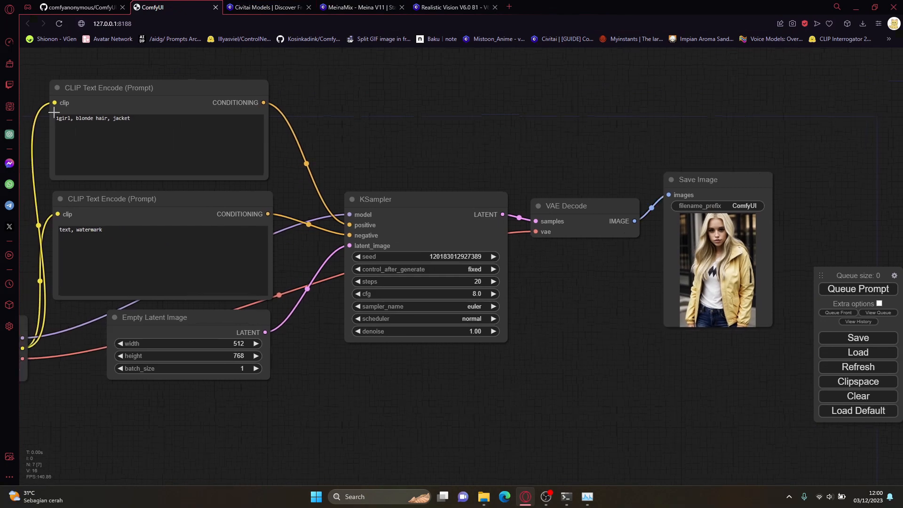
drag(76, 118, 108, 118)
drag(387, 158, 398, 150)
click(244, 133)
click(228, 220)
click(488, 216)
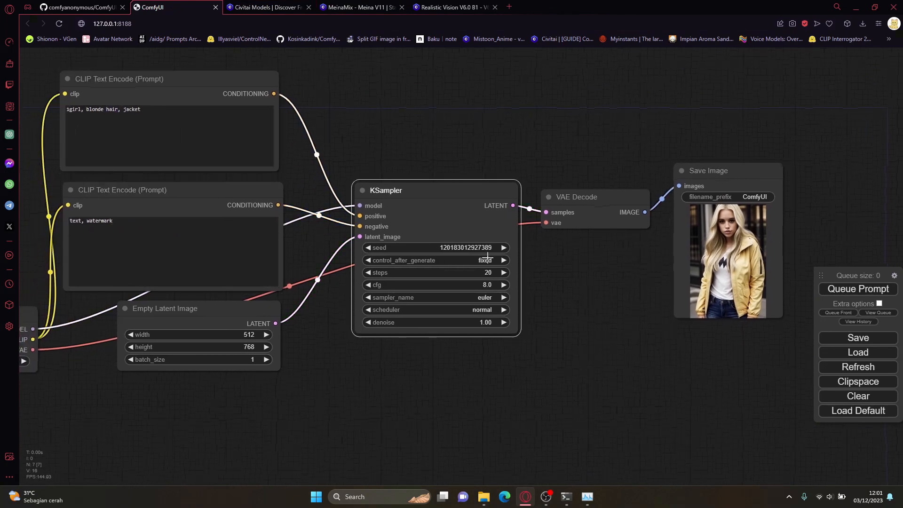
click(840, 292)
Step: Queue the prompt with the KSampler steps set to 5 and shift the Save Image node slightly down
scroll(525, 275, up, 2)
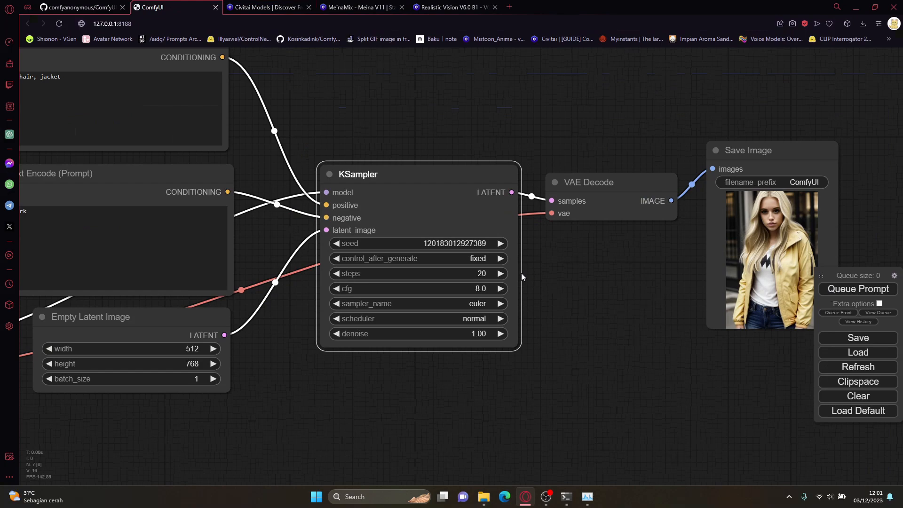
scroll(535, 281, down, 3)
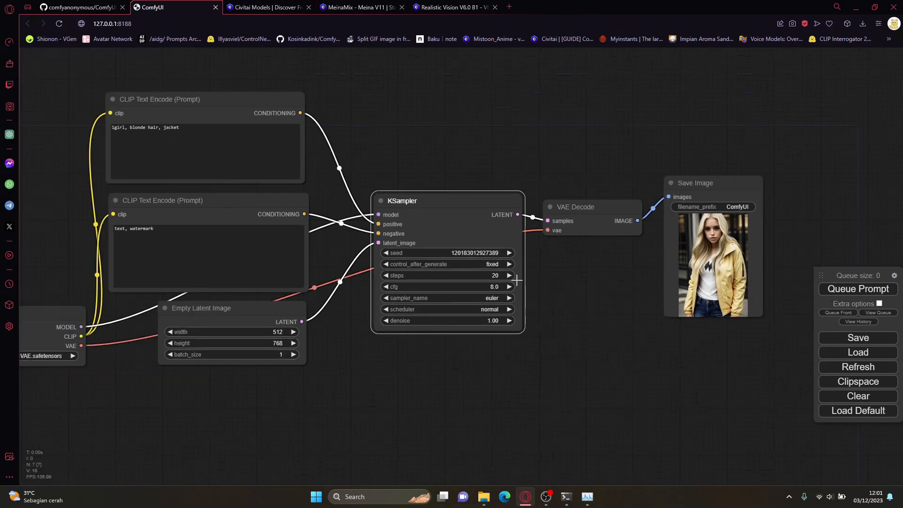
scroll(537, 286, up, 4)
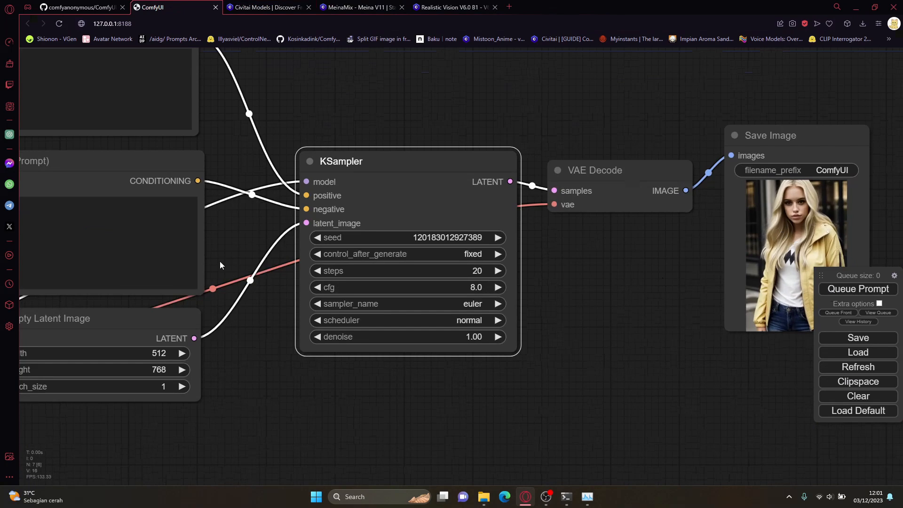
click(320, 270)
click(320, 271)
click(320, 271)
scroll(629, 319, up, 1)
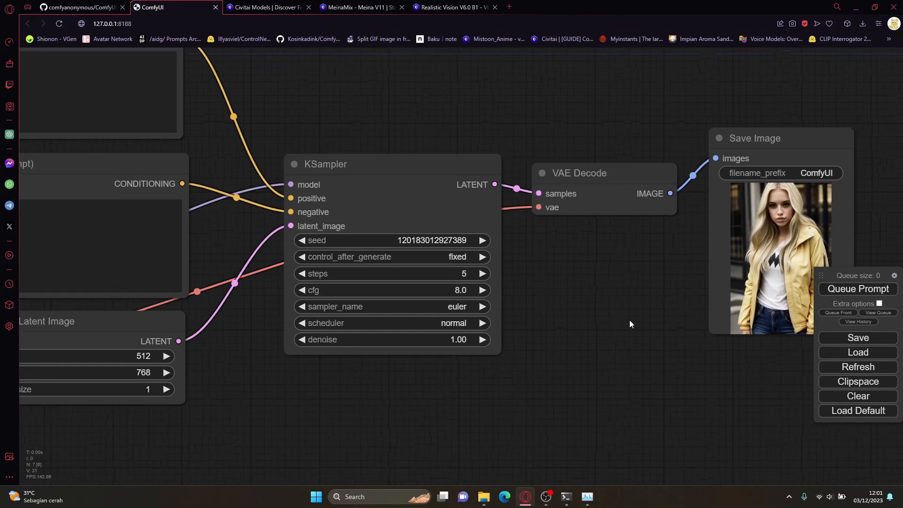
scroll(633, 312, down, 2)
click(823, 292)
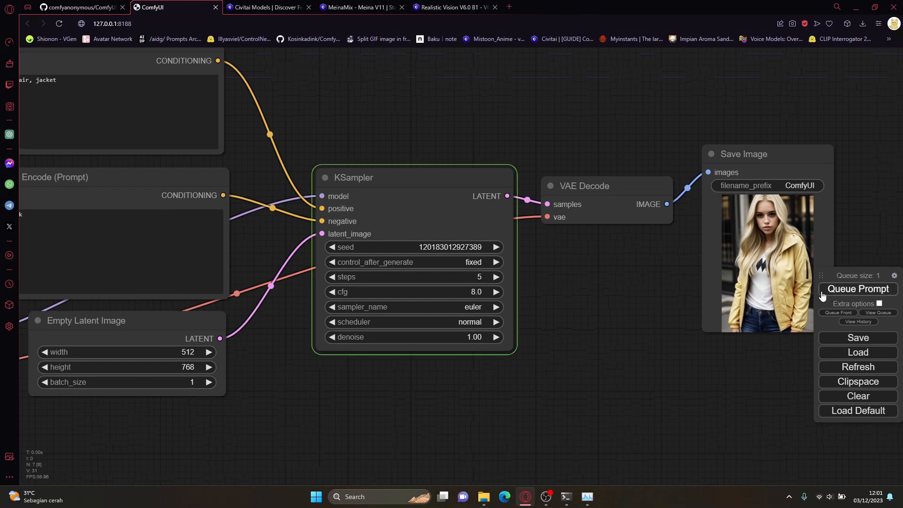
drag(646, 276, 630, 279)
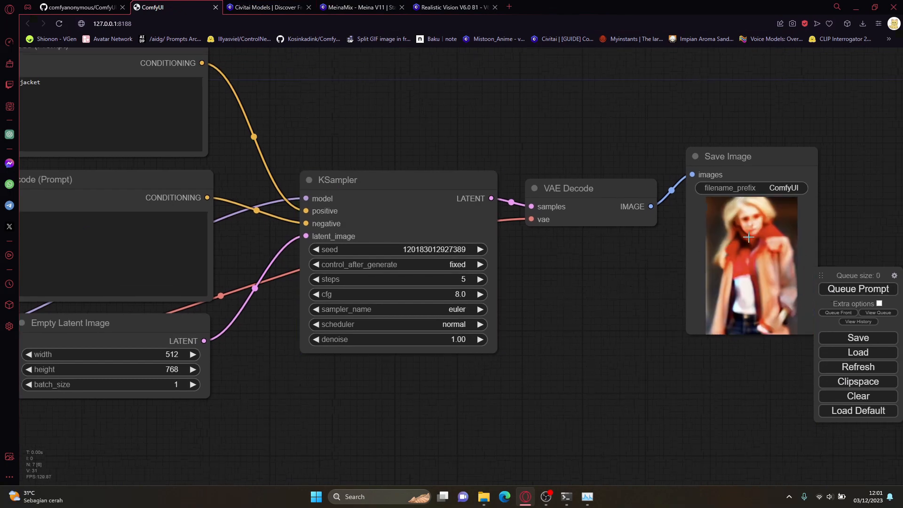
drag(750, 247, 774, 260)
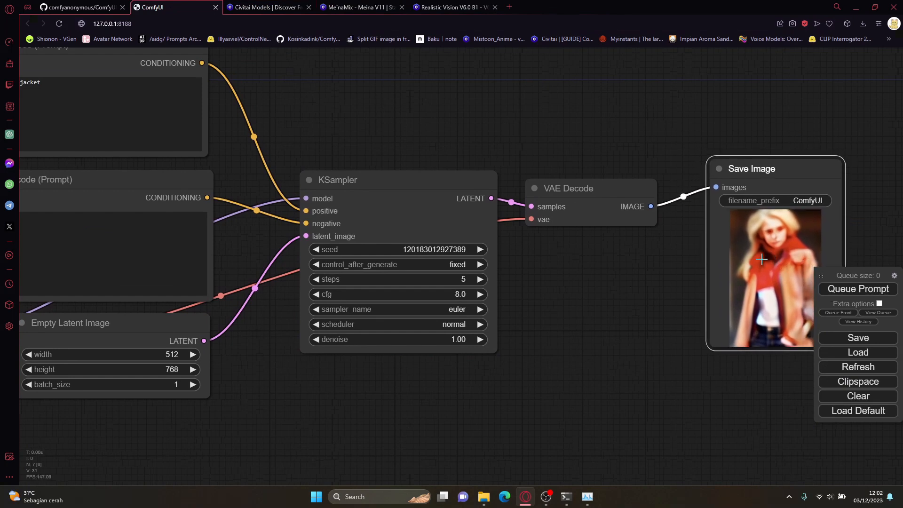
Step: Queue the prompt with the KSampler's control_after_generate set to randomize and its steps set to 10
click(455, 267)
click(480, 287)
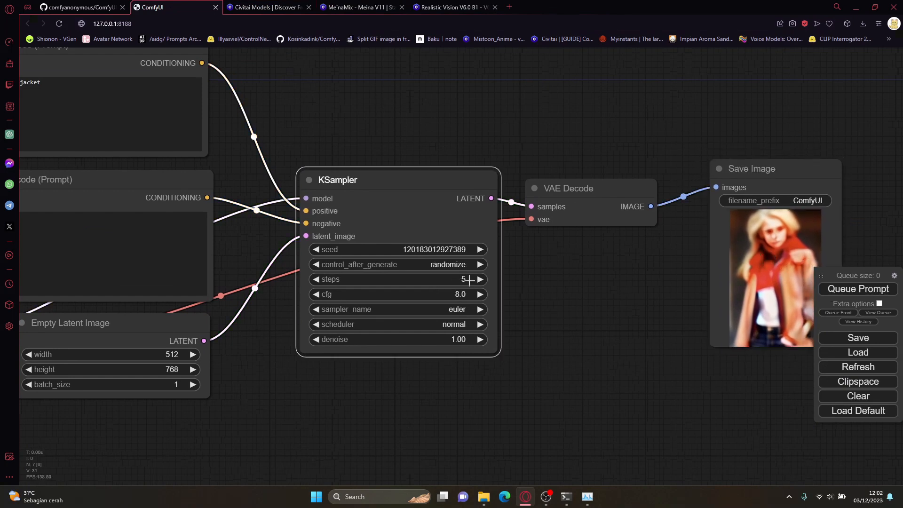
click(463, 279)
text(10)
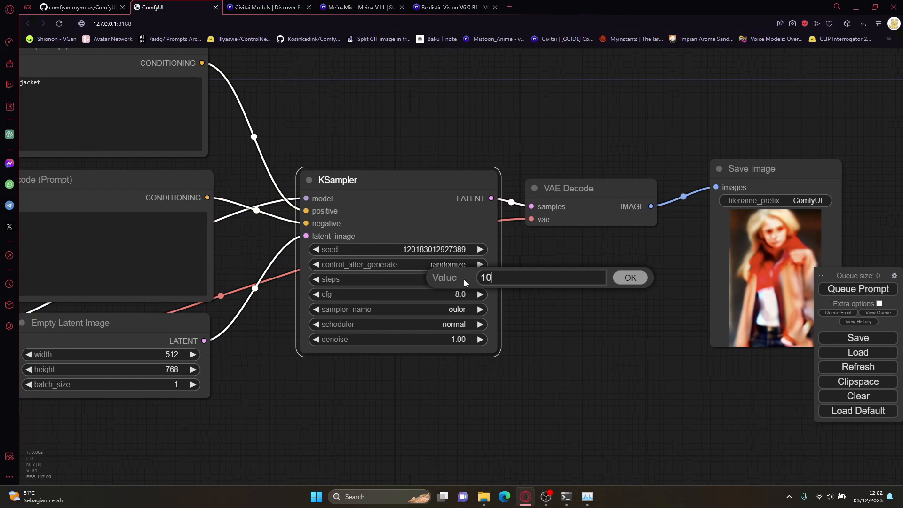
click(630, 277)
click(847, 289)
drag(670, 286, 660, 285)
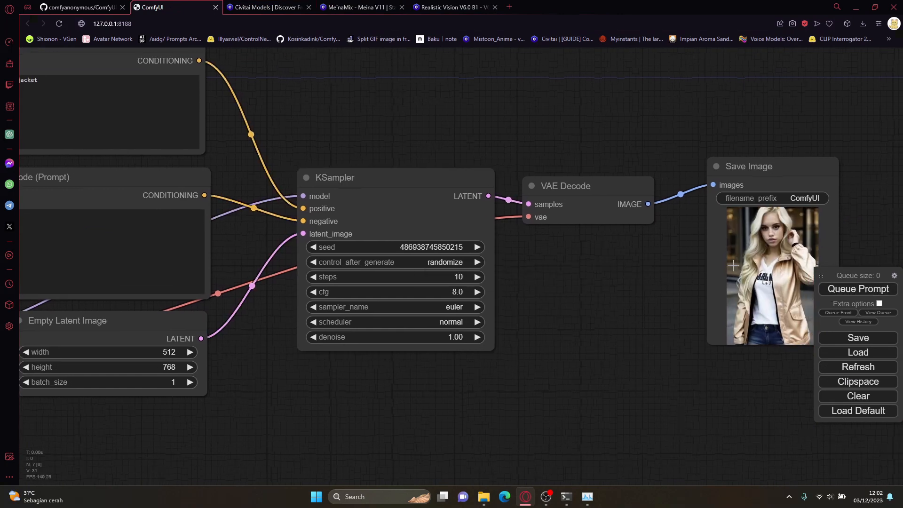
Step: Set the KSampler steps to 1 and queue the prompt
click(464, 276)
text(1)
key(Return)
click(834, 288)
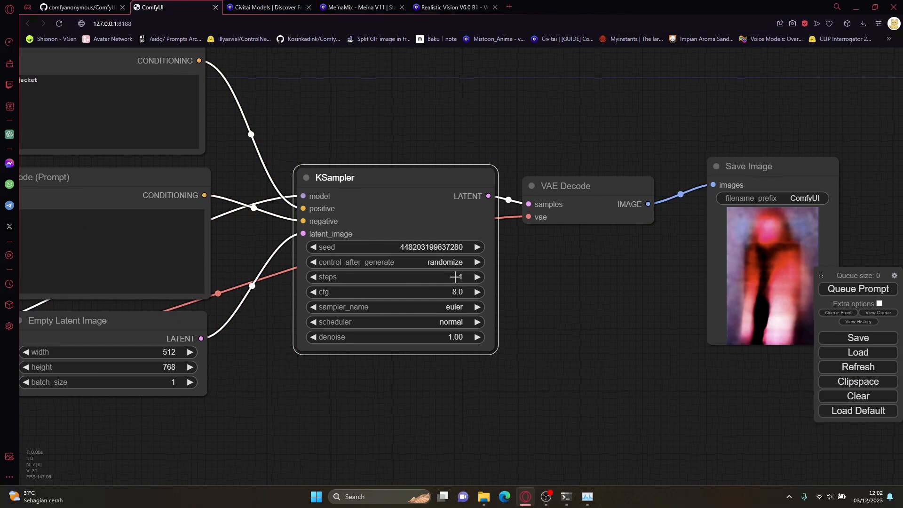
Step: Set the KSampler steps to 20 and queue the prompt
click(455, 277)
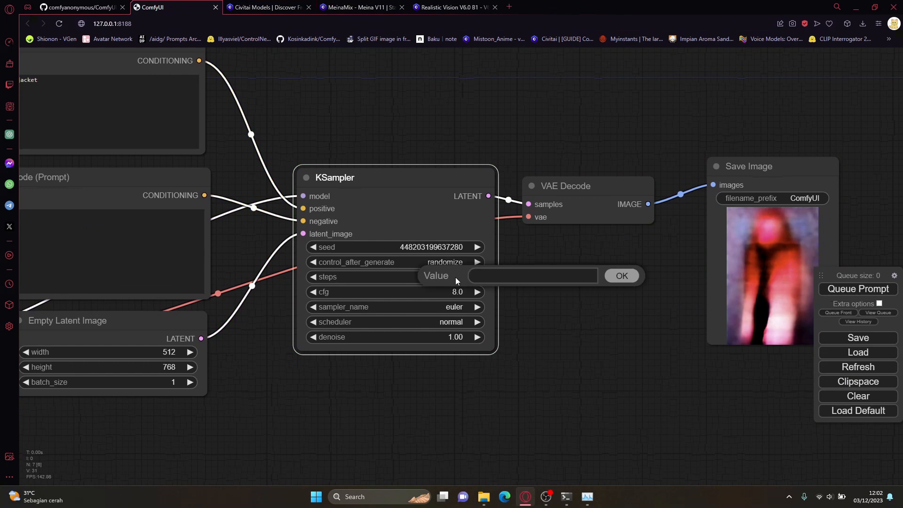
text(20)
key(Return)
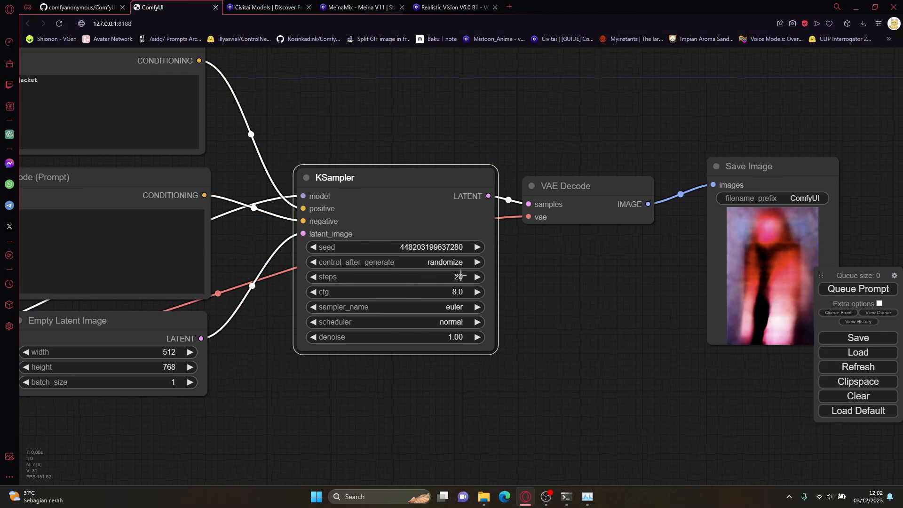
click(827, 288)
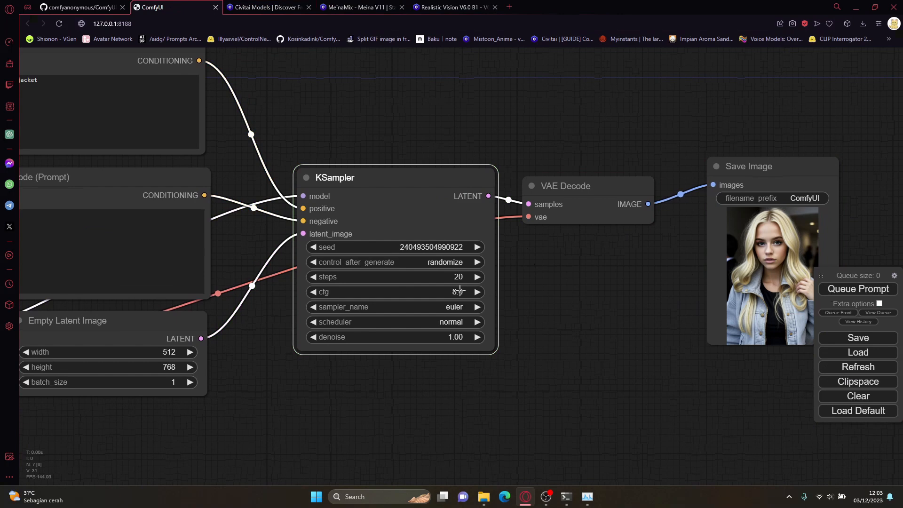
Step: Set the KSampler's control_after_generate to fixed and queue the prompt
click(462, 262)
click(453, 253)
click(858, 289)
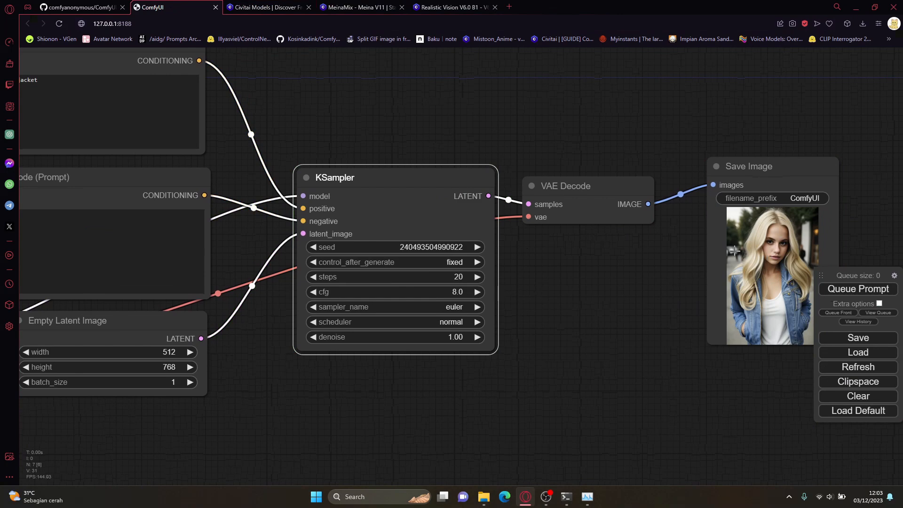
Step: Lower the KSampler cfg to 4 and queue the prompt
click(458, 291)
text(4)
key(Return)
click(846, 288)
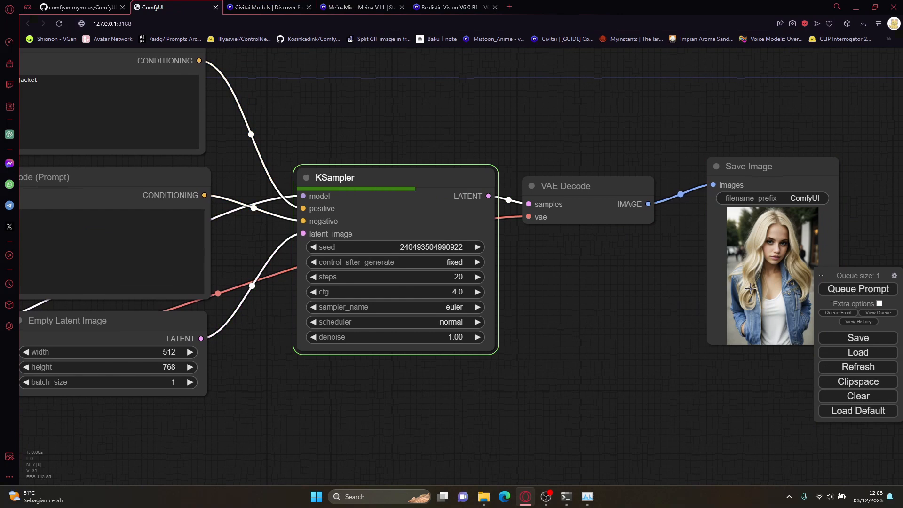
Step: Set the KSampler cfg to 7
drag(656, 285, 618, 284)
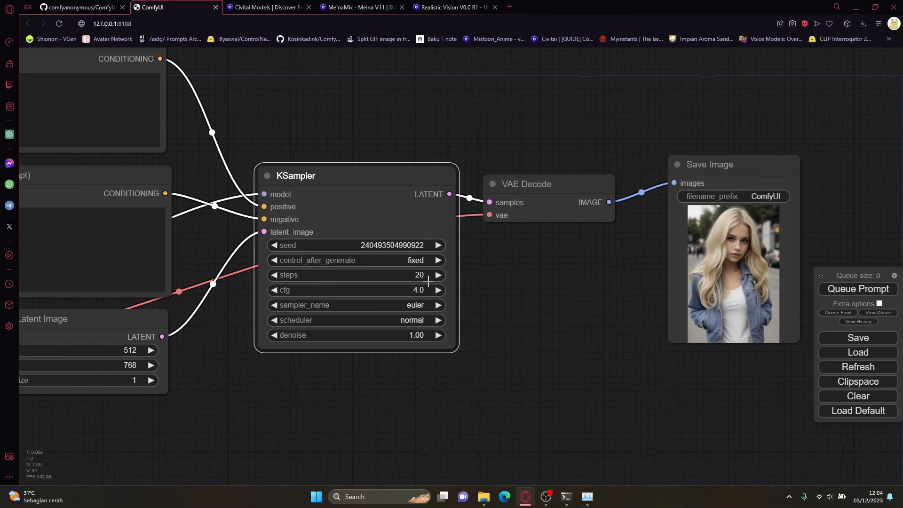
click(386, 289)
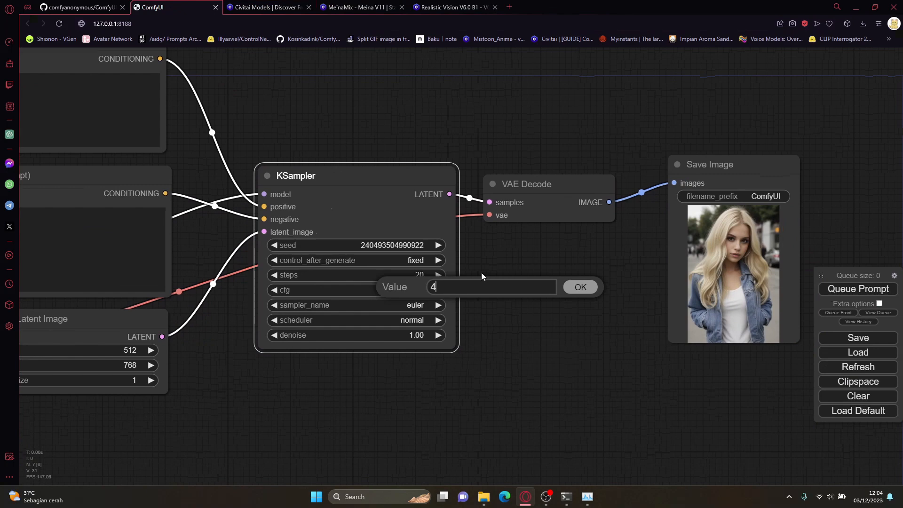
key(BackSpace)
text(7)
key(Return)
Step: Look through the sampler_name options available in the KSampler
click(412, 305)
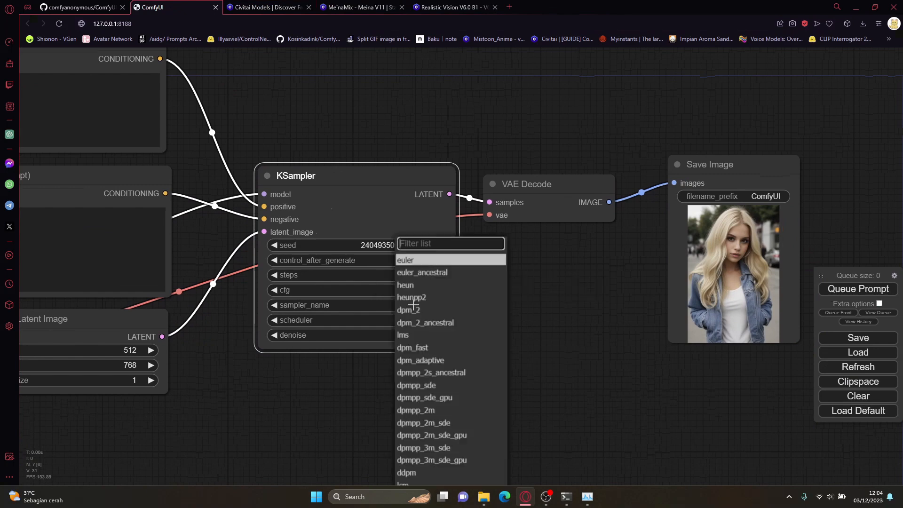
scroll(516, 310, down, 3)
scroll(523, 310, up, 2)
drag(523, 310, 525, 286)
click(387, 281)
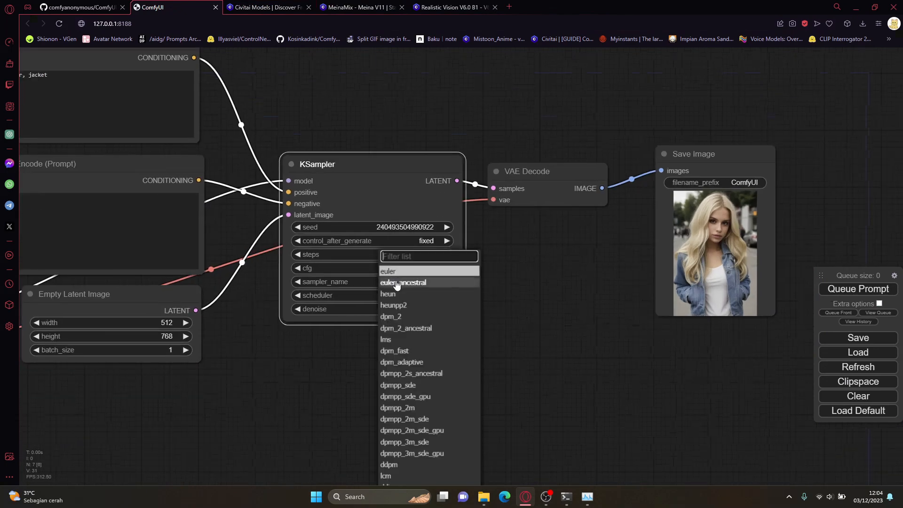
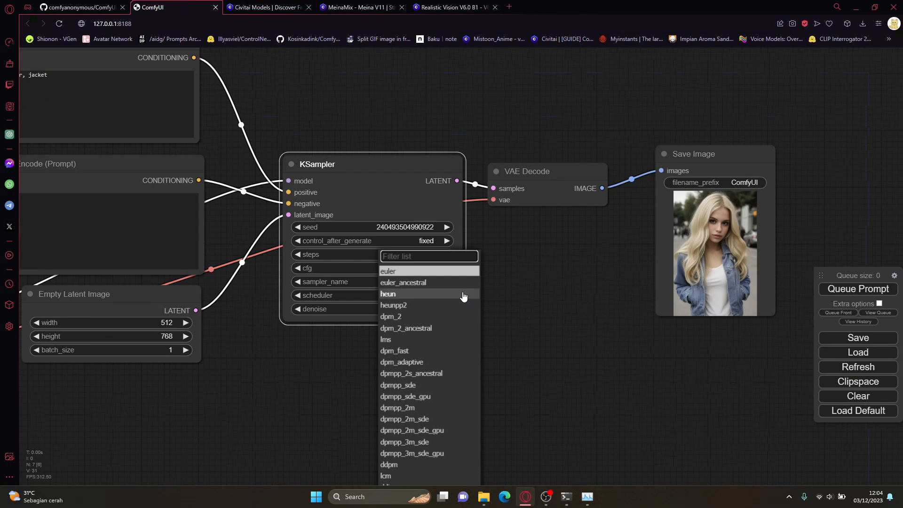
Step: Queue the prompt with the euler sampler, and again with the KSampler's sampler_name set to euler_ancestral
click(520, 291)
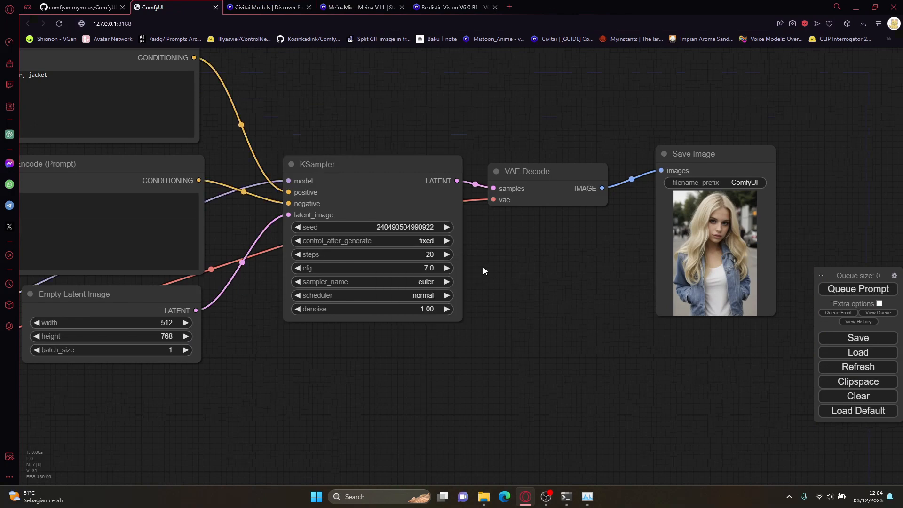
click(858, 288)
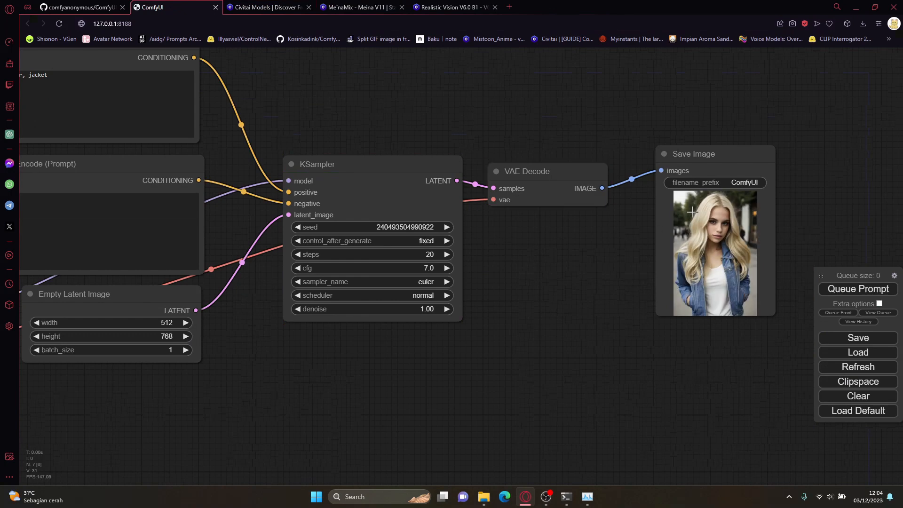
click(408, 282)
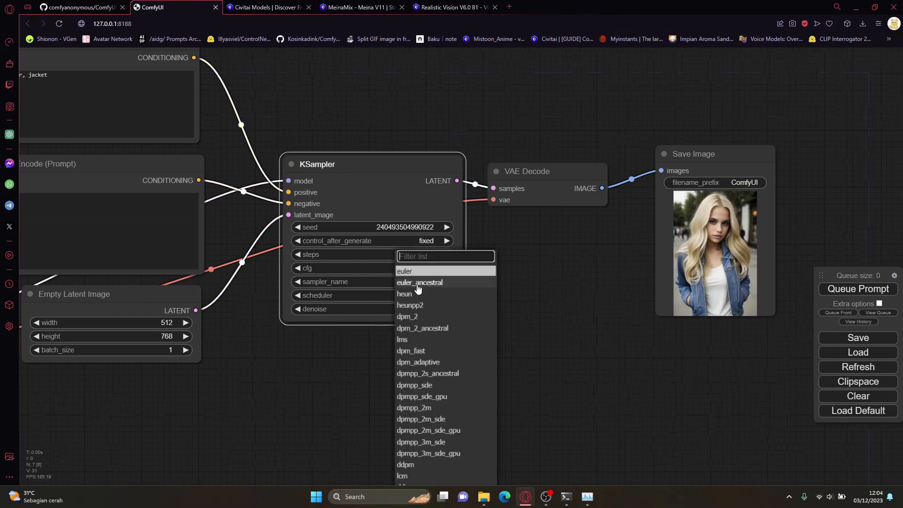
click(464, 283)
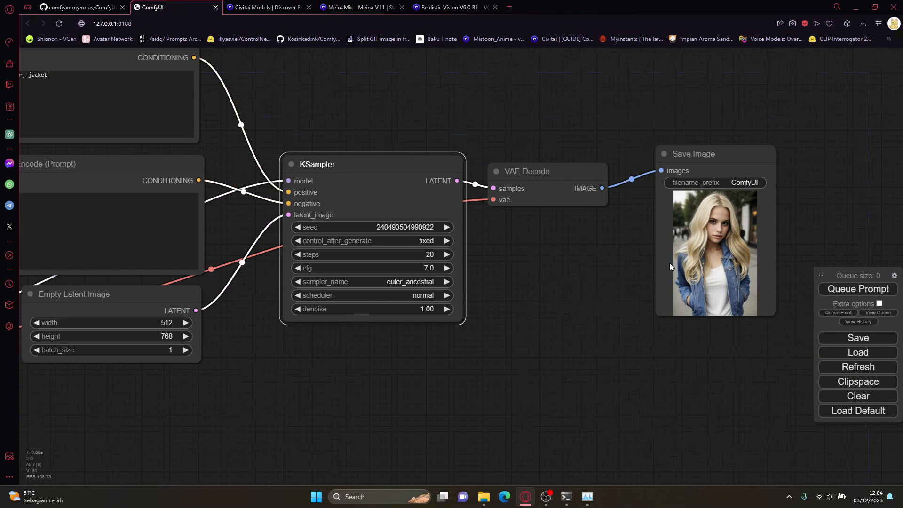
click(856, 293)
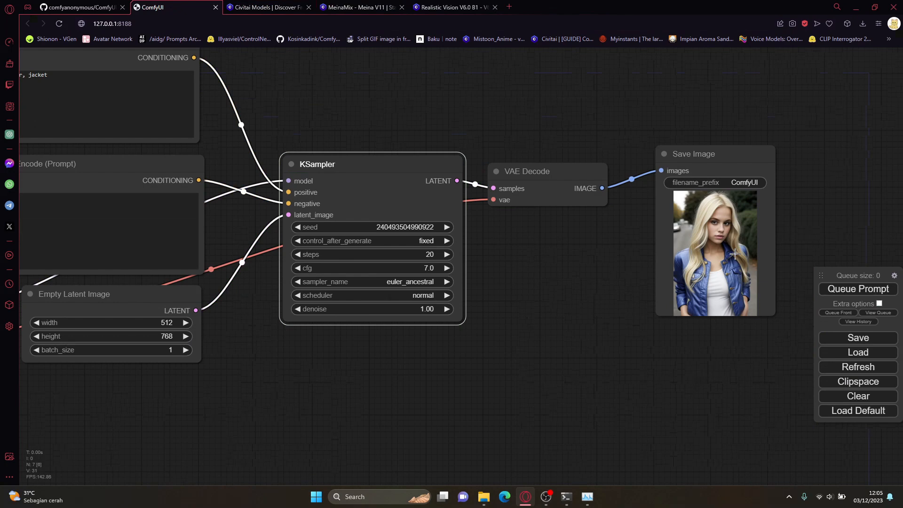
Step: Set the KSampler's sampler_name to dpmpp_2m_sde_gpu and queue the prompt
click(388, 282)
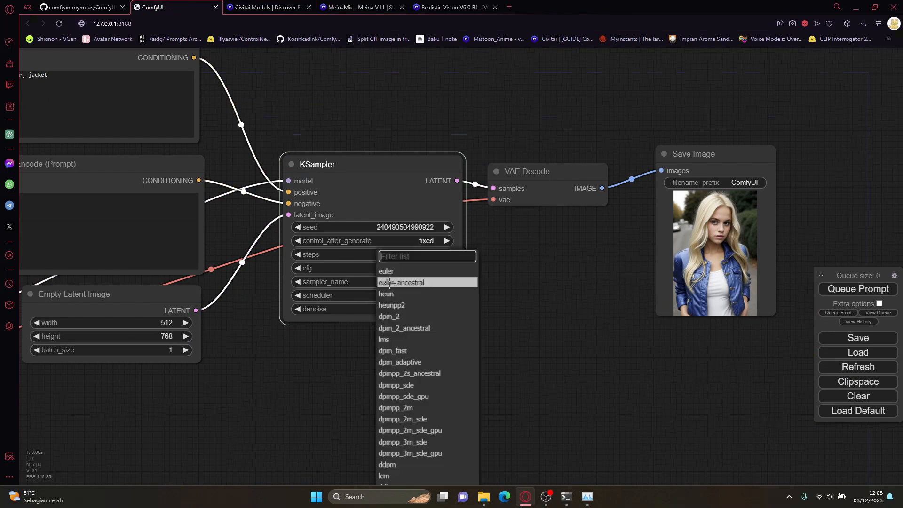
click(450, 432)
click(856, 285)
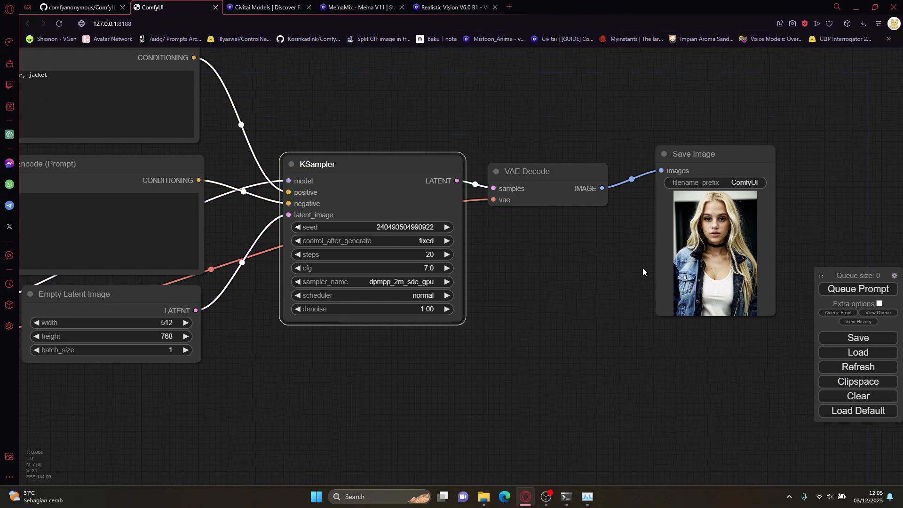
Step: Set the KSampler's sampler_name to ddpm and queue the prompt
click(408, 281)
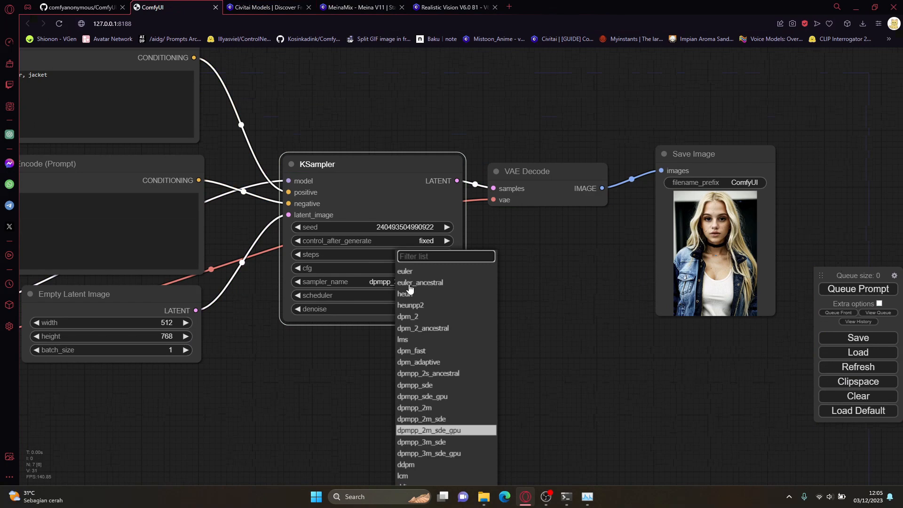
click(421, 465)
click(846, 288)
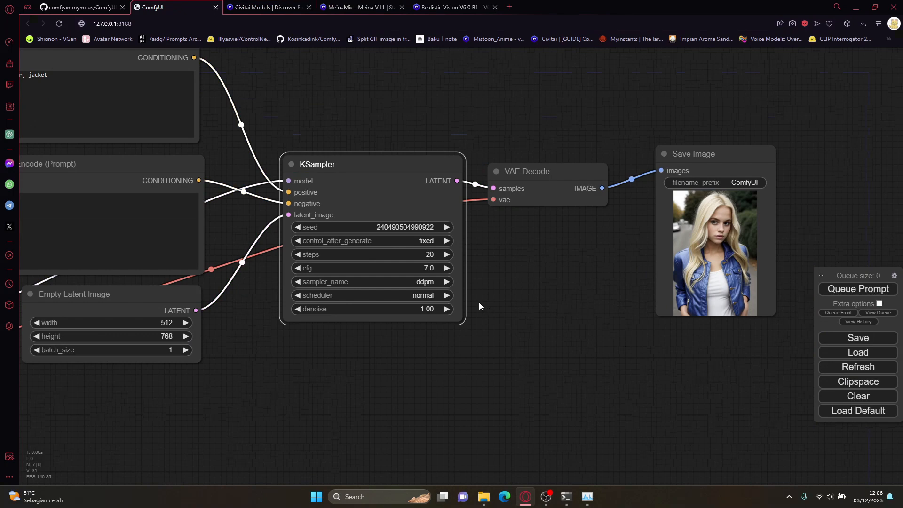
Step: Set the KSampler's scheduler to karras and queue the prompt
click(429, 296)
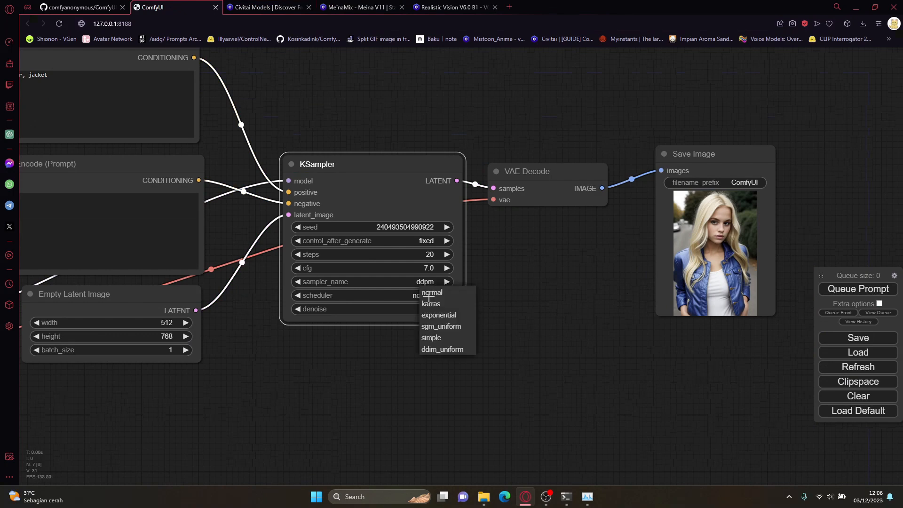
click(453, 303)
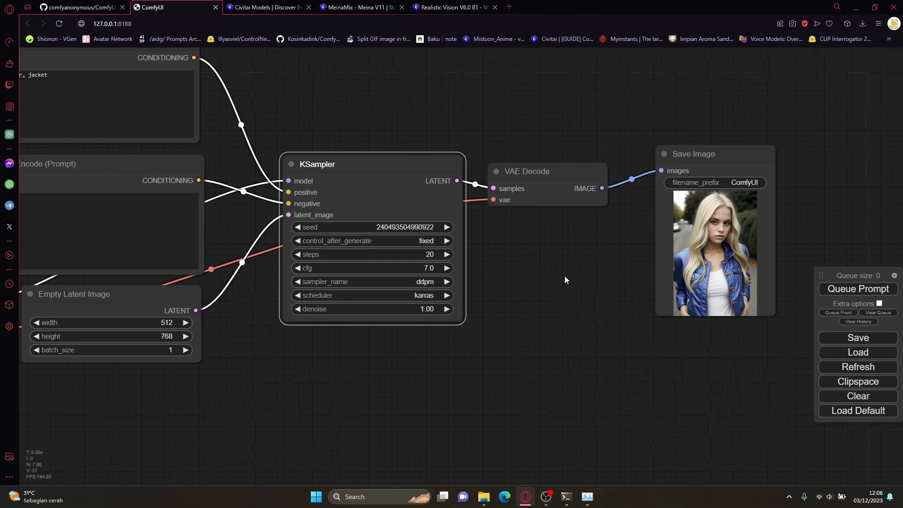
click(824, 287)
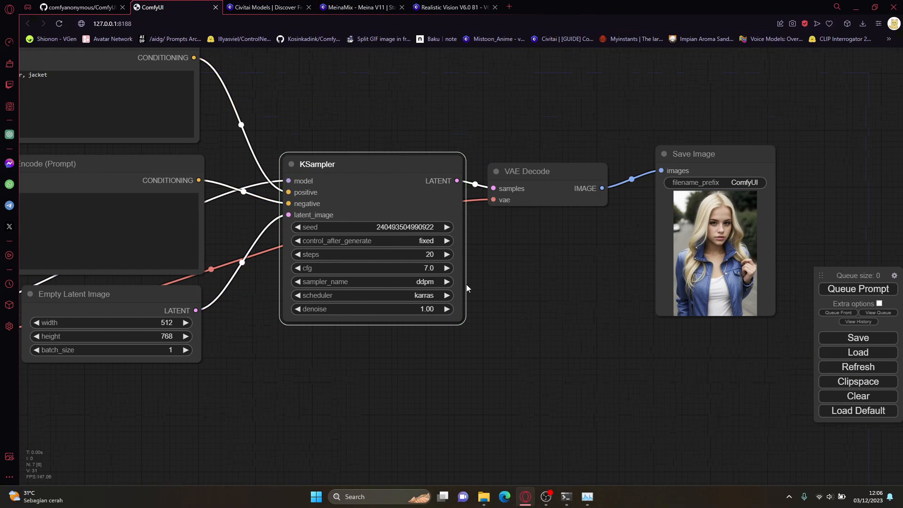
Step: Review the KSampler's sampler_name, scheduler and denoise settings, keeping ddpm, karras and 1.00
click(405, 282)
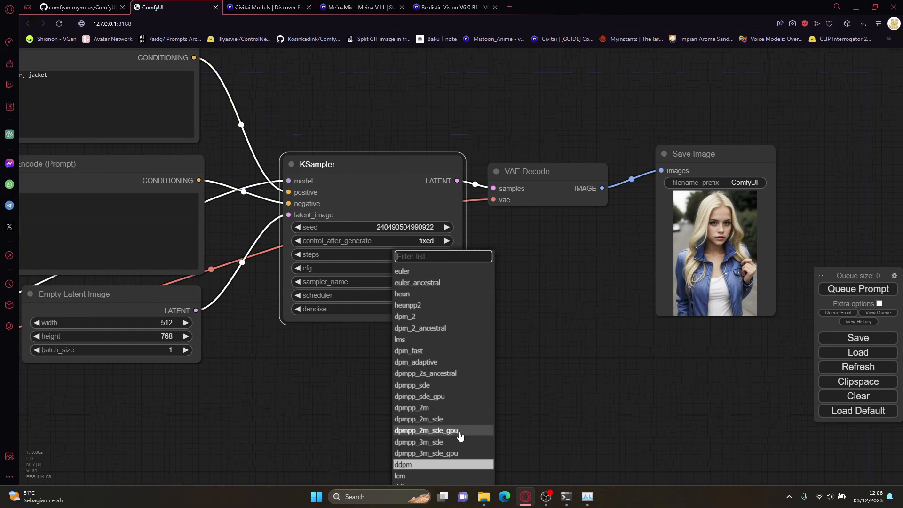
click(454, 466)
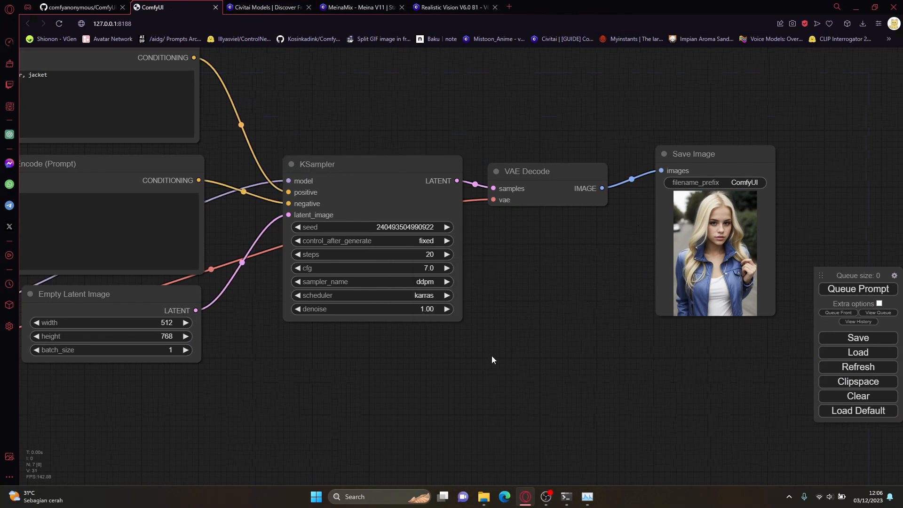
click(429, 296)
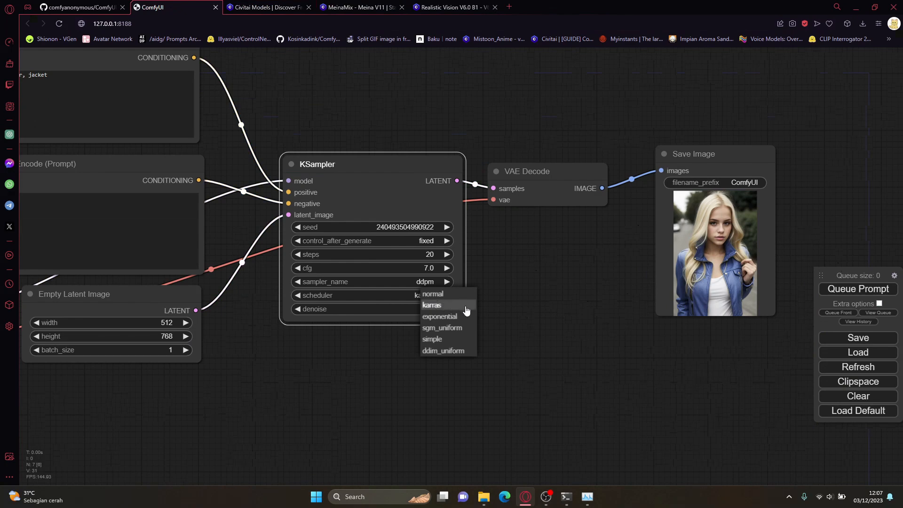
click(437, 304)
click(514, 304)
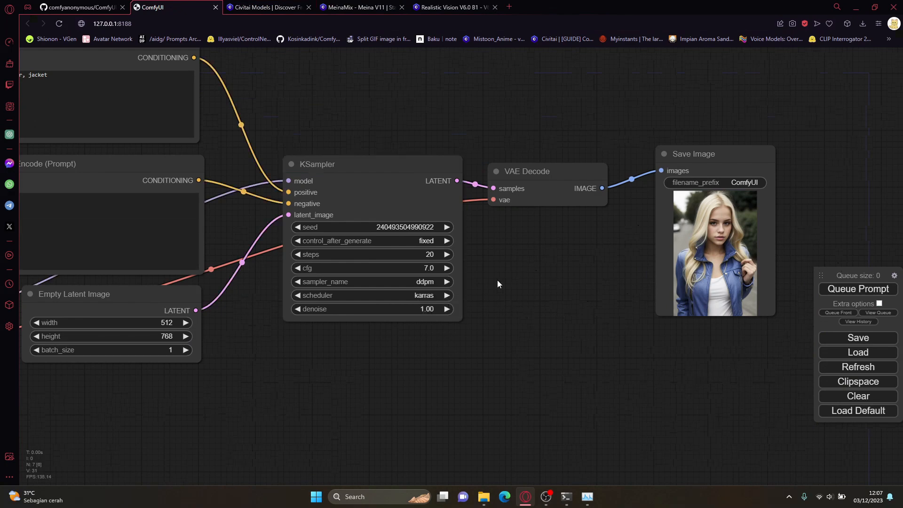
click(408, 309)
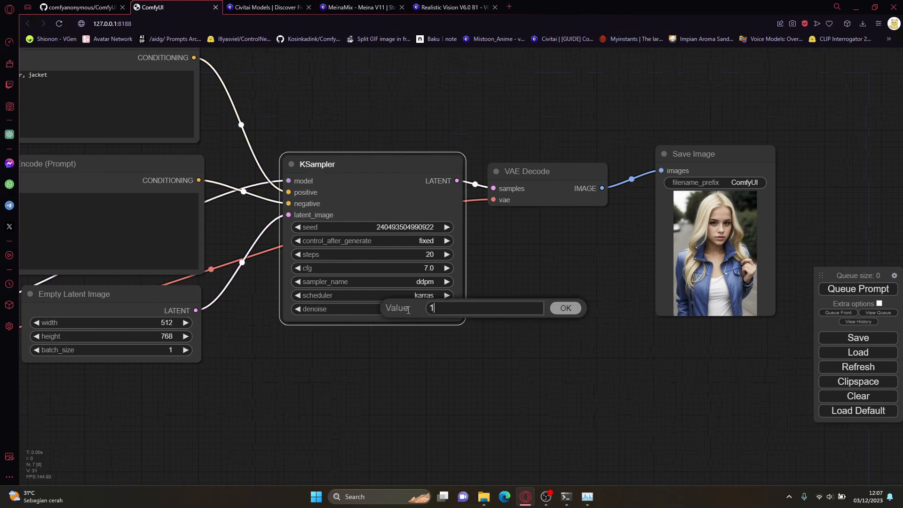
click(565, 308)
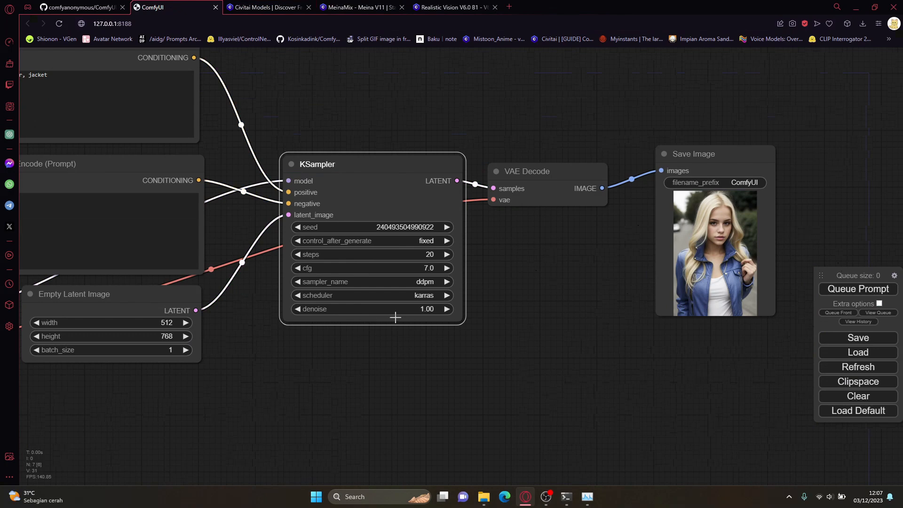
Step: Move the KSampler node slightly up and the Save Image node slightly down on the canvas
drag(389, 193, 383, 173)
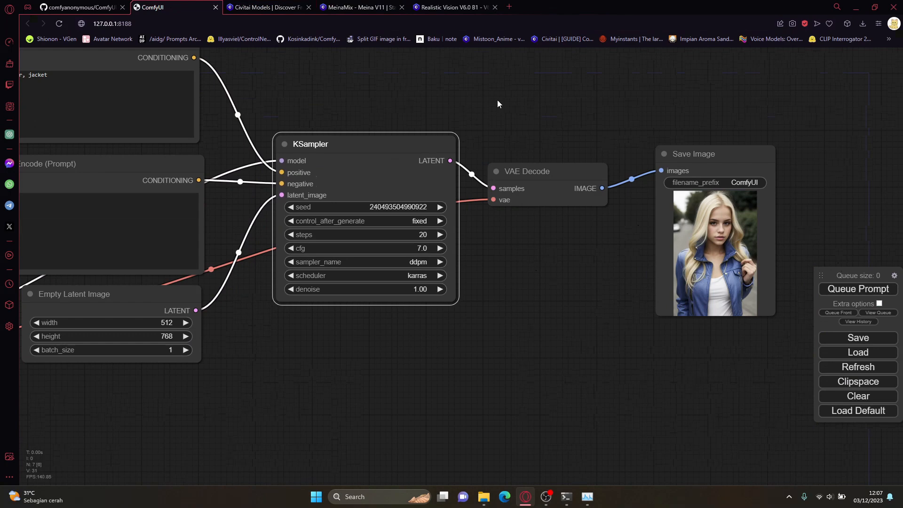
drag(680, 157, 693, 175)
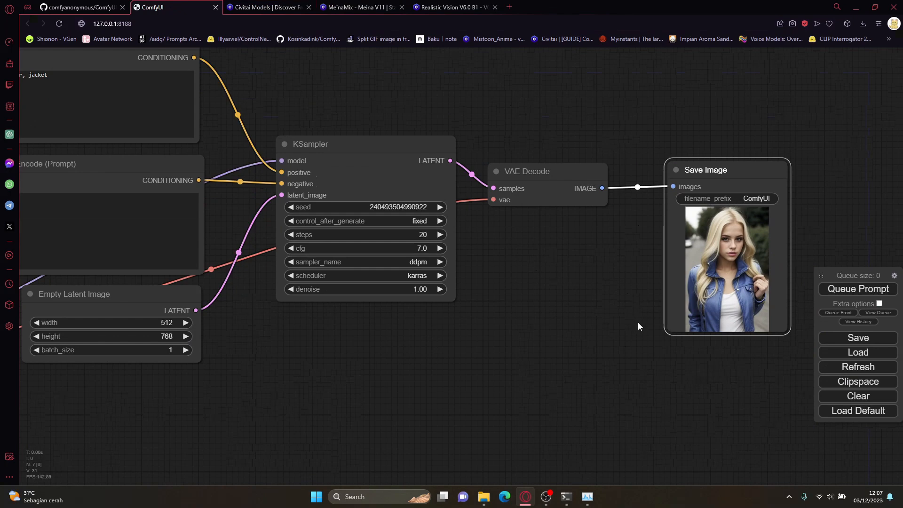
Step: Look through the saved images in the output folder inside ComfyUI_windows_portable's ComfyUI folder using File Explorer, and return to the workflow
mouse_move(485, 494)
click(545, 424)
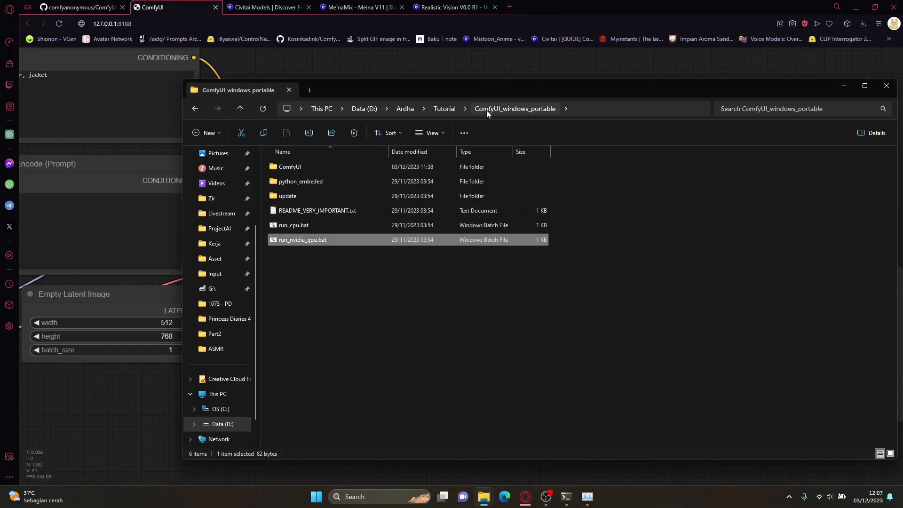
double_click(388, 163)
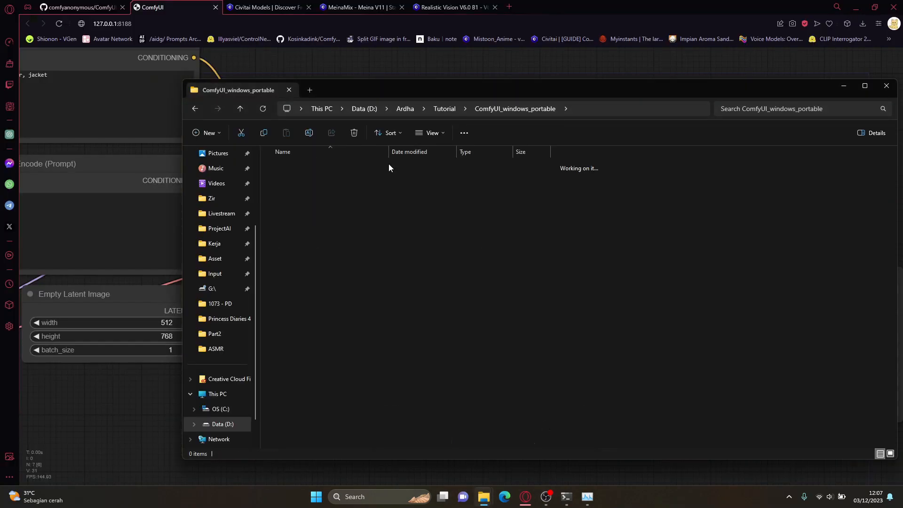
double_click(324, 317)
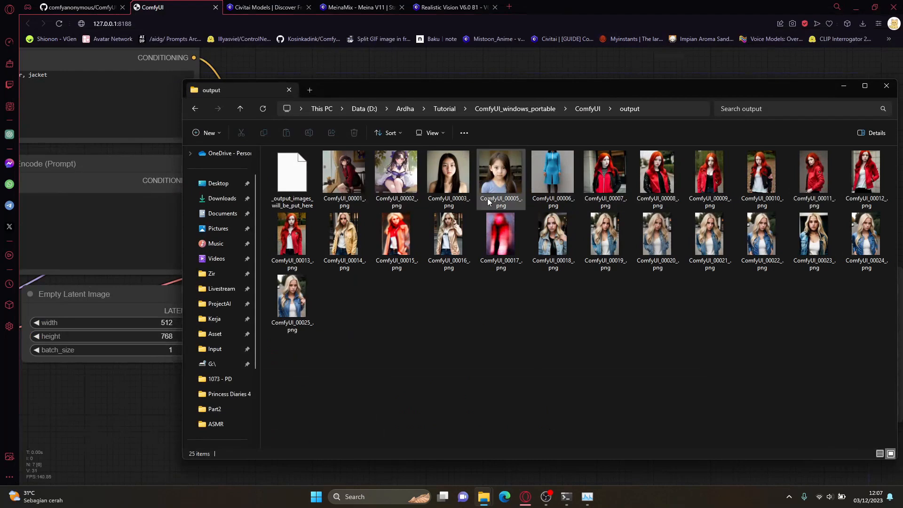
click(449, 242)
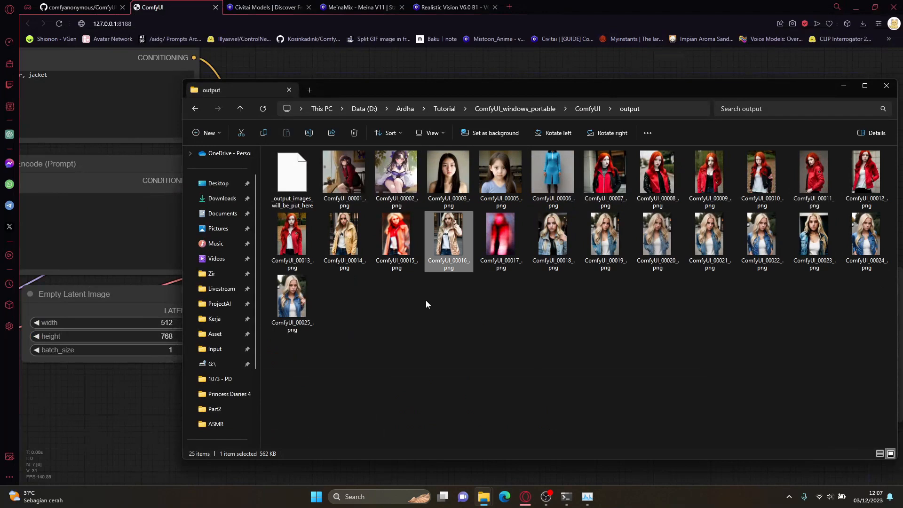
drag(668, 93, 627, 92)
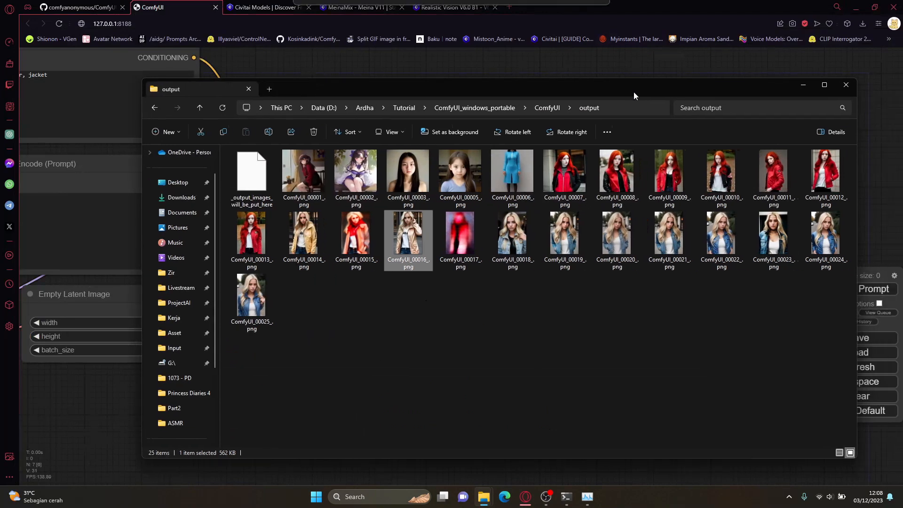
click(798, 87)
Step: Replace the Save Image node with a PreviewImage node connected to VAE Decode's IMAGE output, and queue the prompt
drag(682, 149, 661, 145)
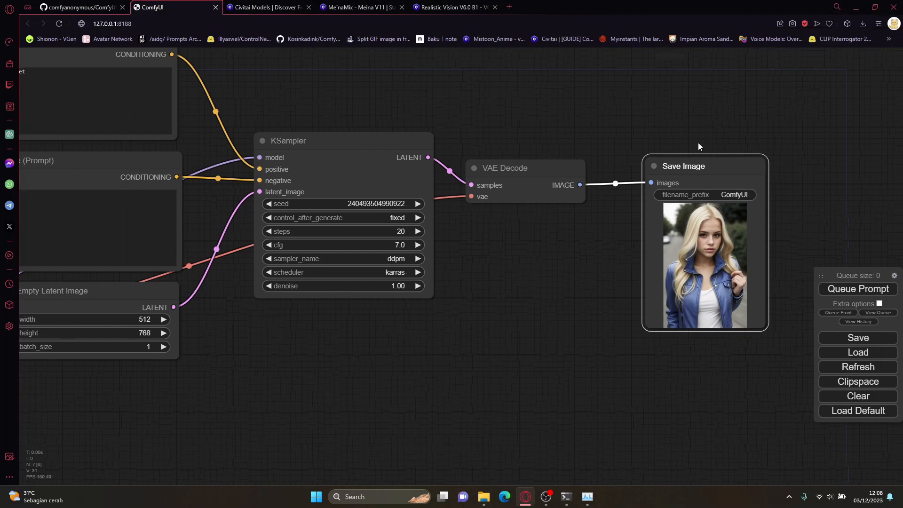
key(Delete)
drag(698, 146, 574, 209)
drag(455, 247, 563, 196)
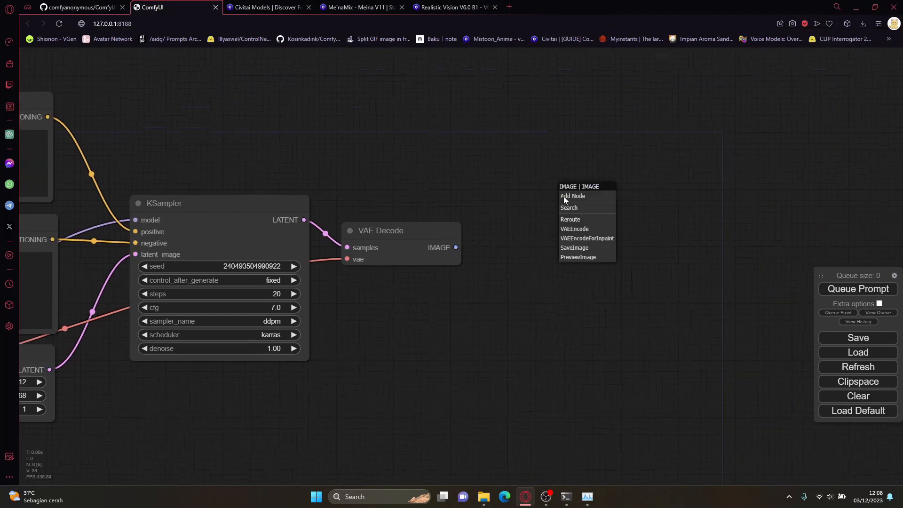
click(578, 257)
click(590, 201)
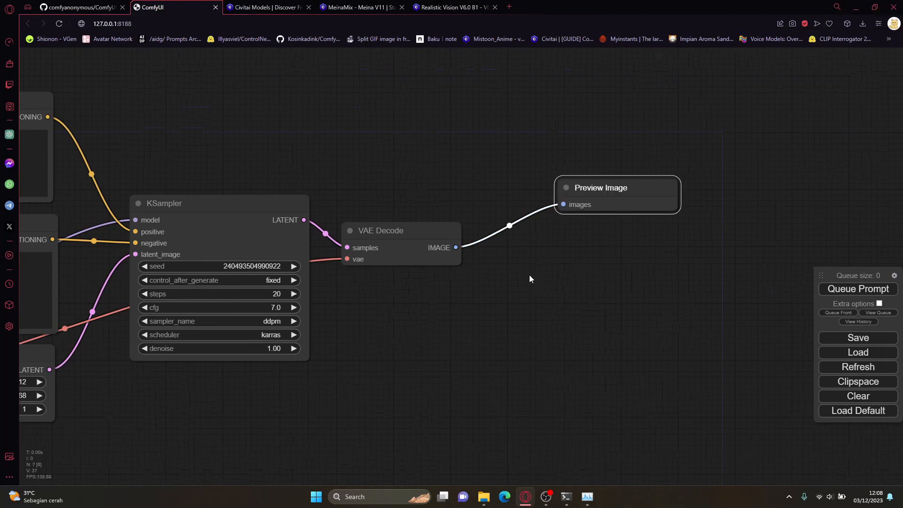
click(836, 288)
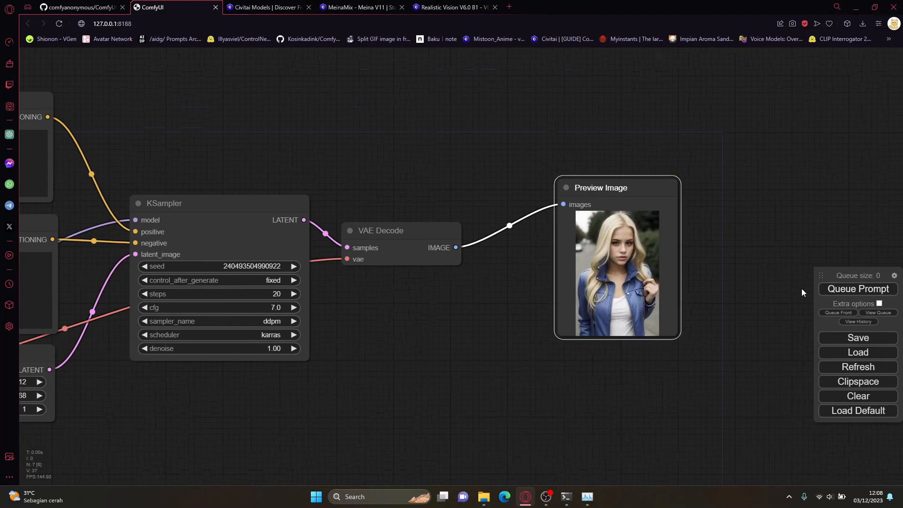
Step: Examine the generated image and the context options of the Preview Image node
drag(691, 304, 677, 294)
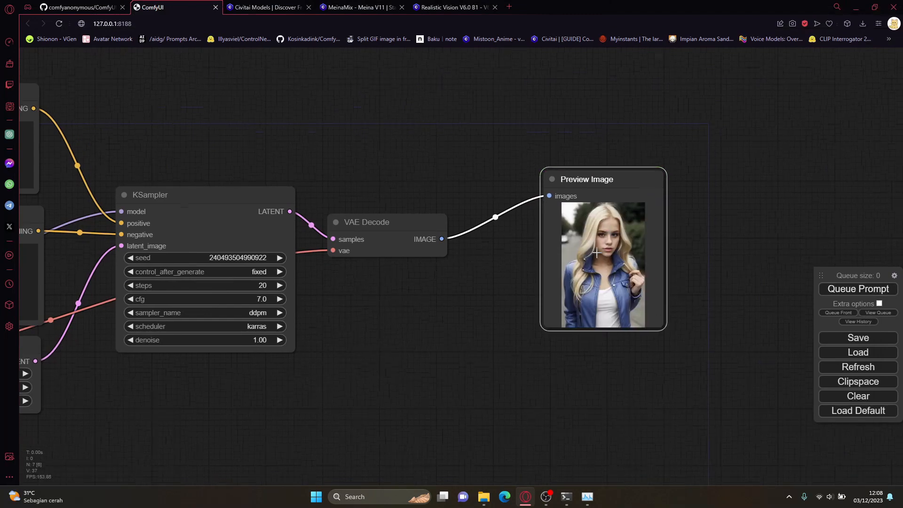
drag(585, 279, 578, 279)
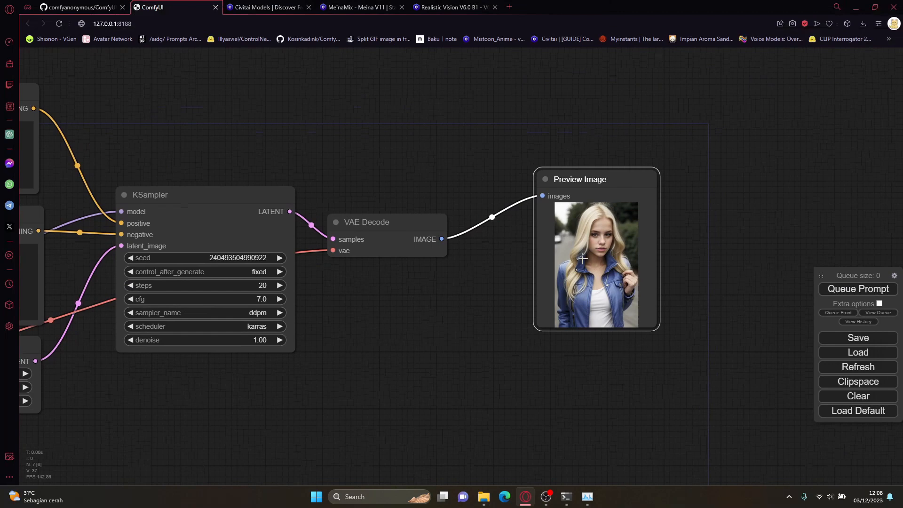
right_click(607, 214)
drag(490, 286, 526, 285)
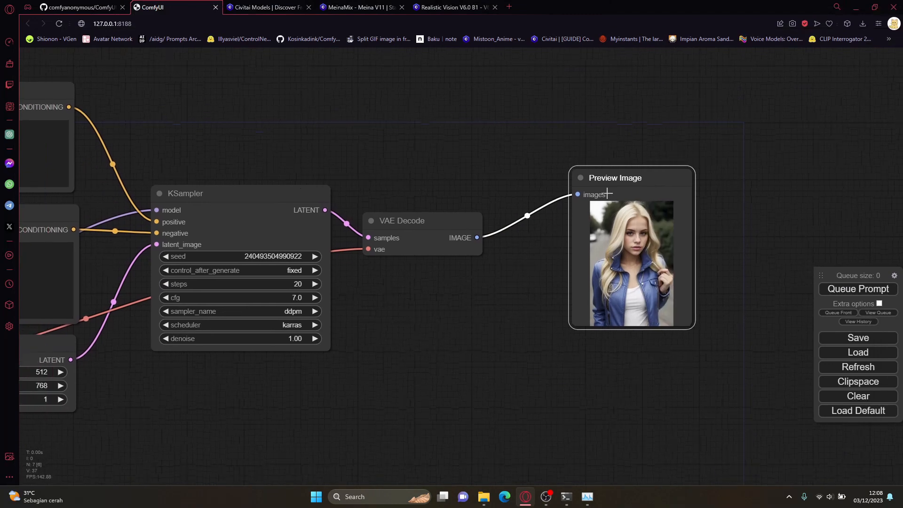
scroll(607, 193, down, 2)
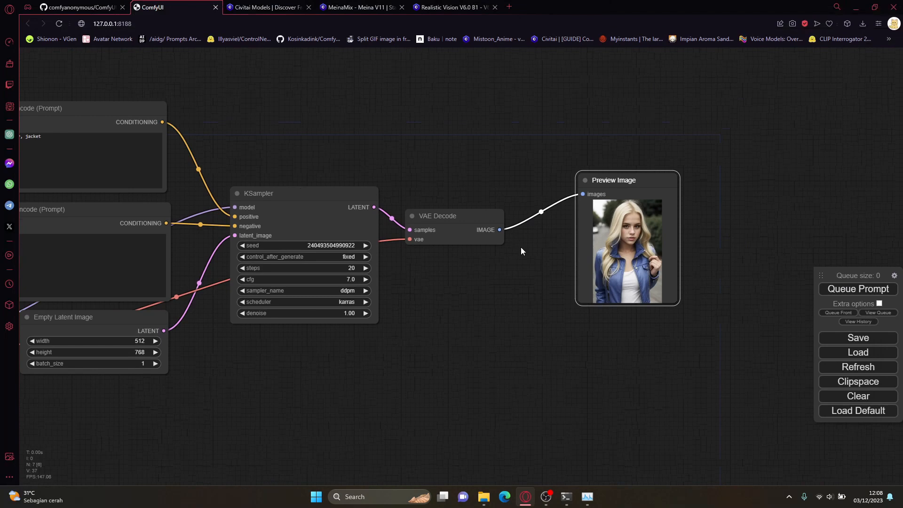
right_click(595, 207)
scroll(667, 295, down, 2)
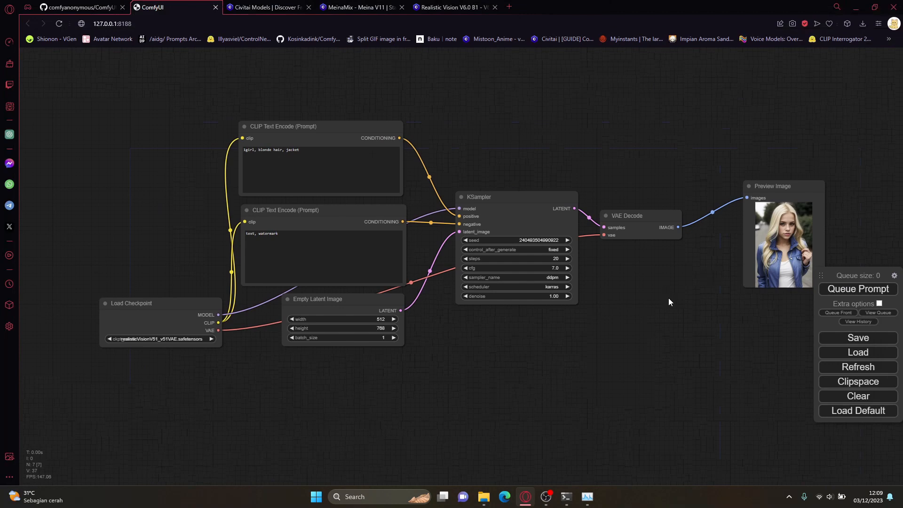
Step: Open the ComfyUI-Manager GitHub repository in a new browser tab
click(509, 7)
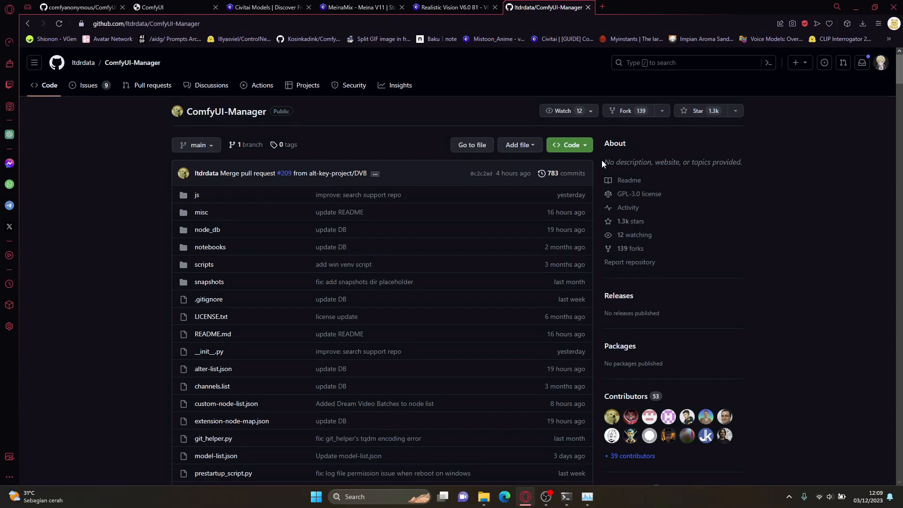
Step: Look over the ComfyUI-Manager repository's README, and open the Git downloads page in a new browser tab
scroll(599, 212, down, 9)
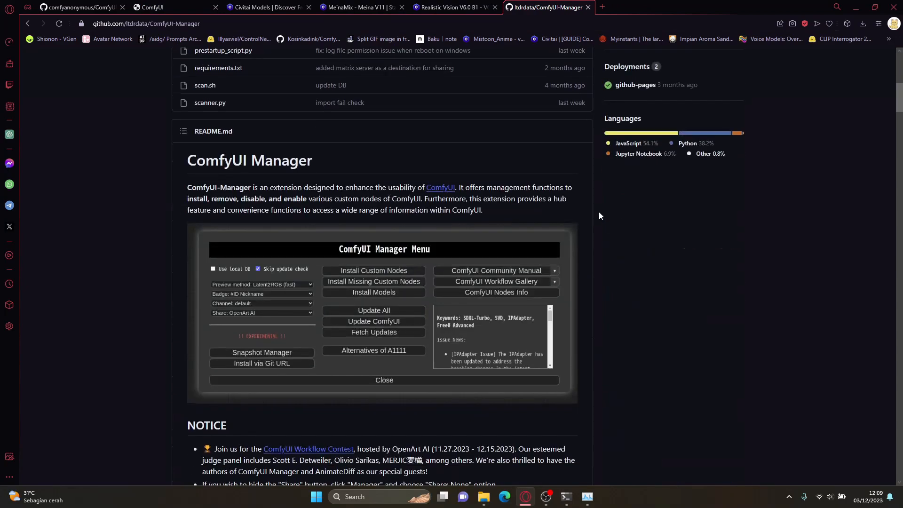
scroll(599, 211, up, 8)
scroll(599, 215, up, 2)
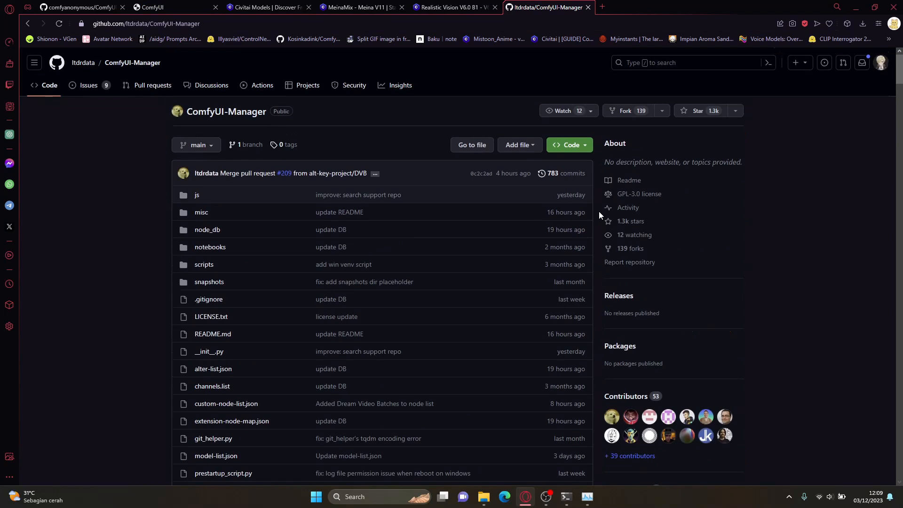
click(606, 8)
text(git downl)
key(Return)
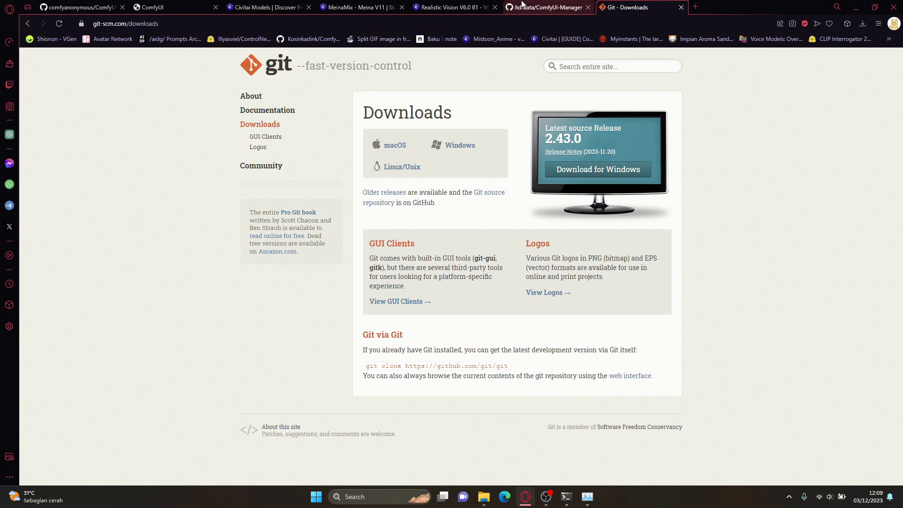
Step: Copy the HTTPS clone URL of the ComfyUI-Manager repository on GitHub
click(547, 7)
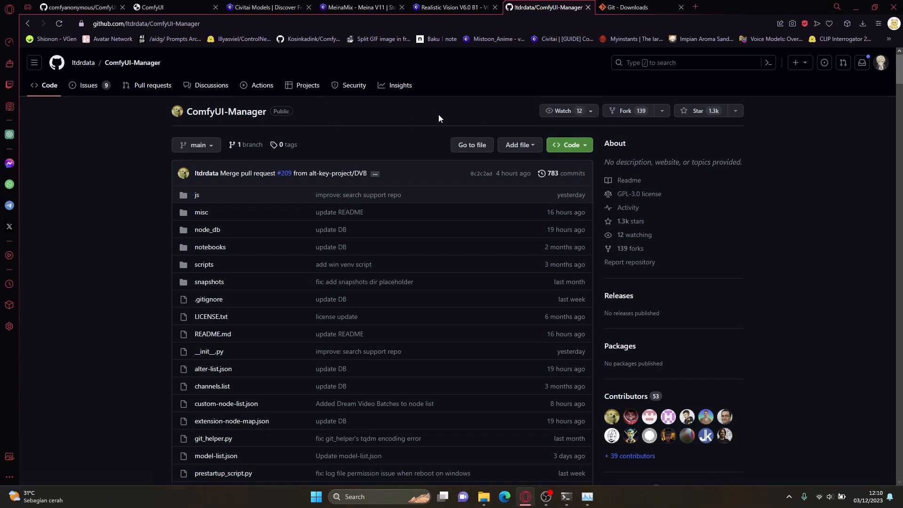
click(564, 146)
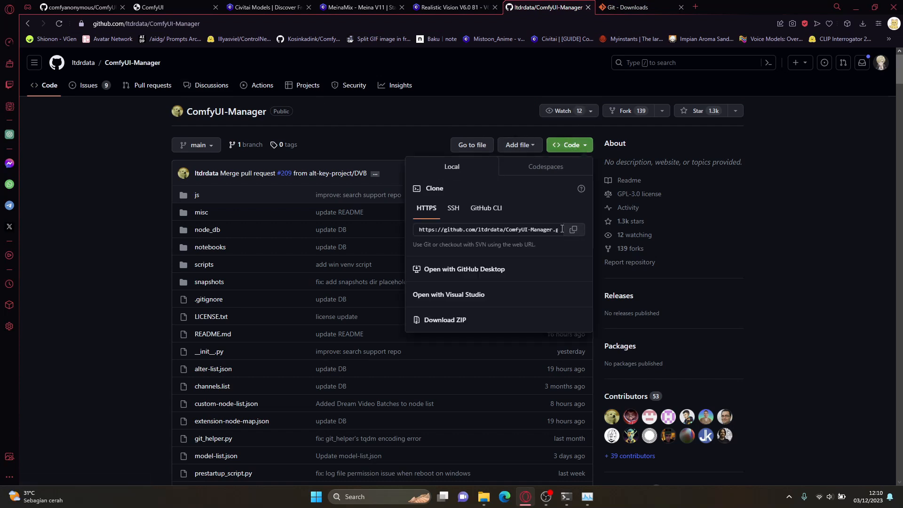
click(572, 230)
Step: Open a command prompt in the custom_nodes folder inside ComfyUI_windows_portable's ComfyUI folder, starting from File Explorer
mouse_move(483, 499)
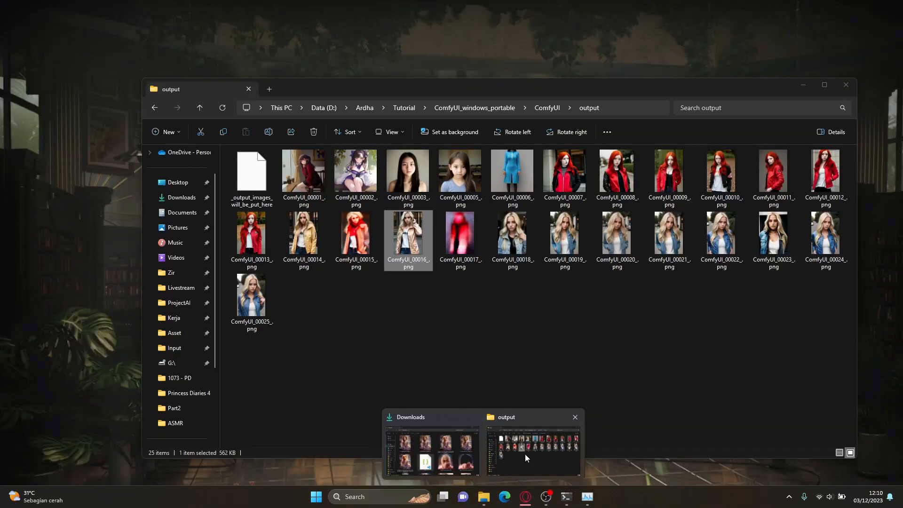
click(525, 453)
click(540, 109)
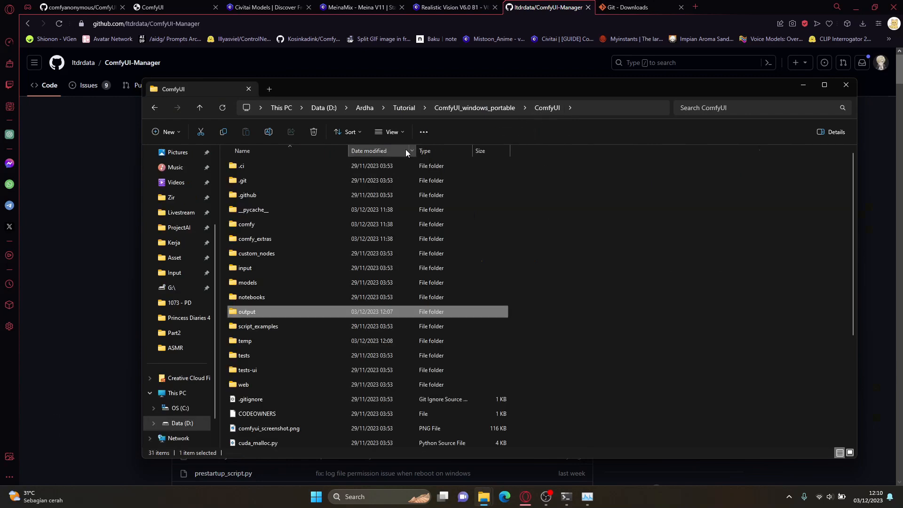
double_click(280, 253)
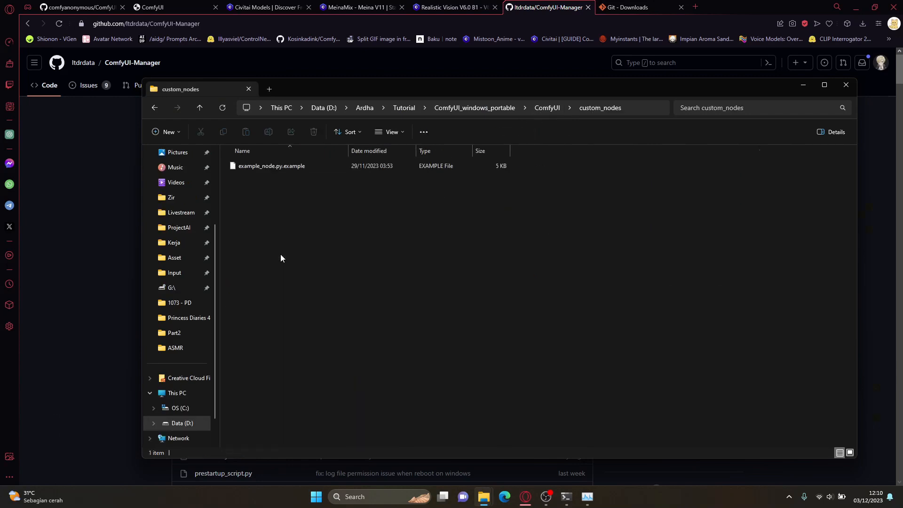
click(655, 108)
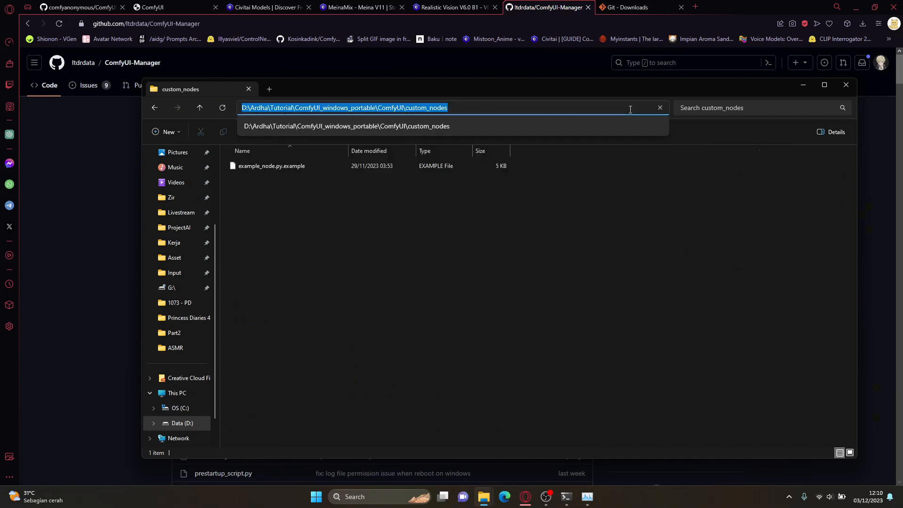
text(cmd)
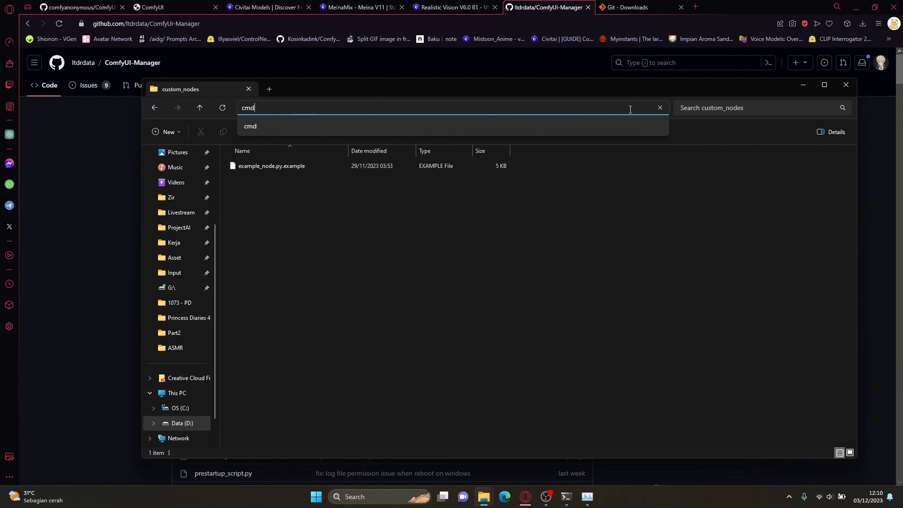
key(Return)
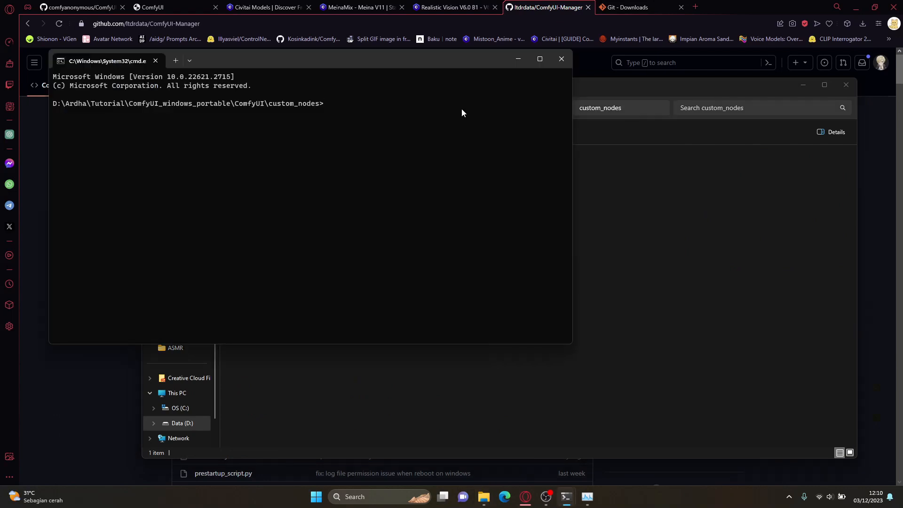
text(git clone)
key(ctrl+v)
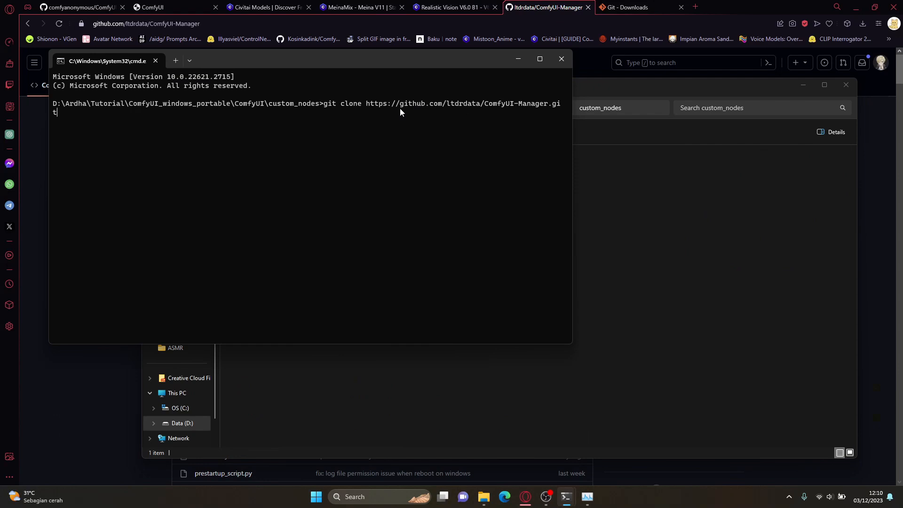
key(Return)
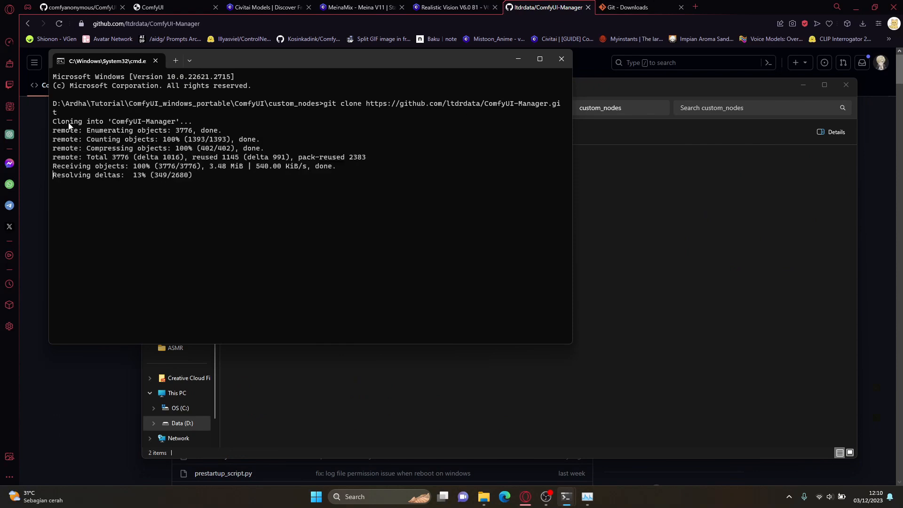
Step: Compare the file list of the GitHub repository with the contents of the cloned ComfyUI-Manager folder in File Explorer
click(82, 349)
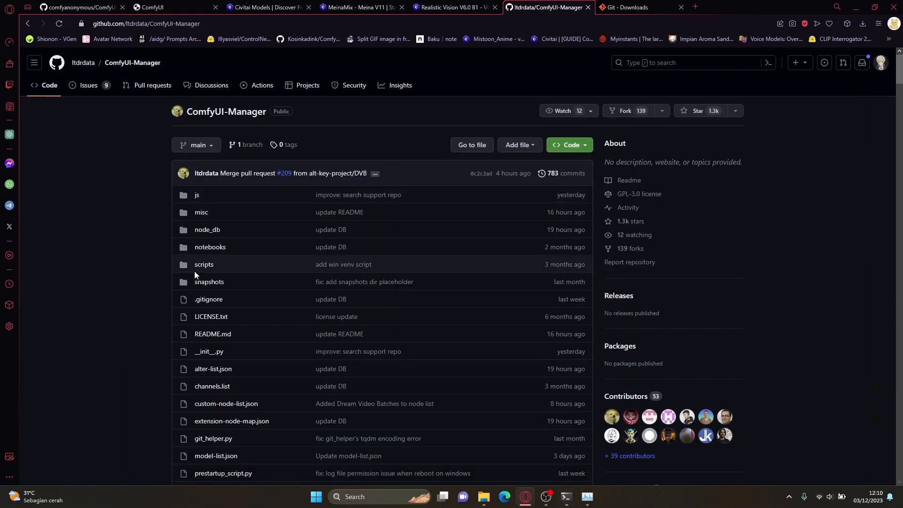
scroll(188, 254, down, 5)
scroll(202, 227, up, 1)
scroll(202, 227, up, 5)
scroll(210, 202, down, 1)
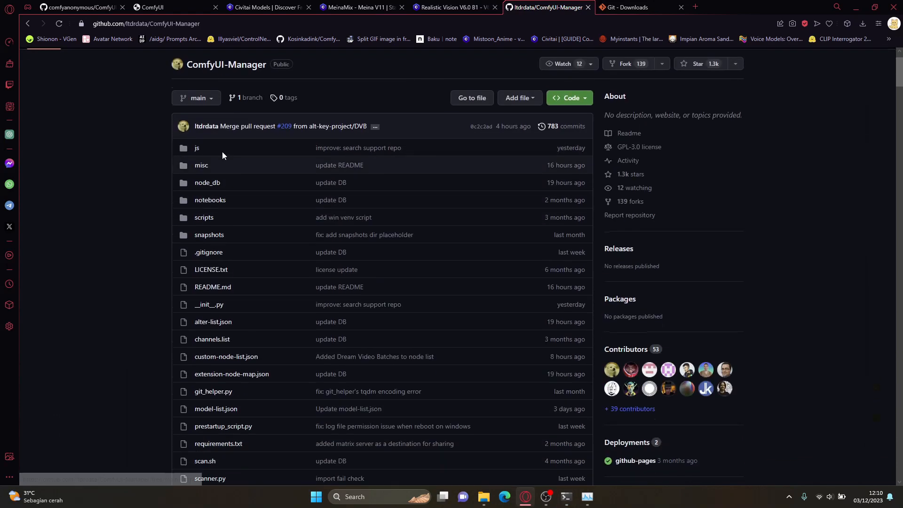
scroll(208, 142, down, 1)
scroll(202, 142, down, 2)
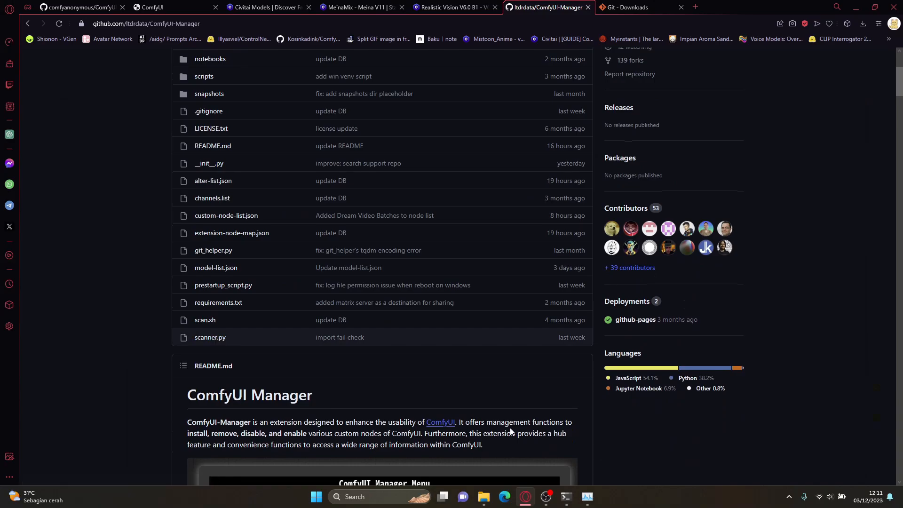
mouse_move(485, 497)
click(503, 445)
double_click(278, 183)
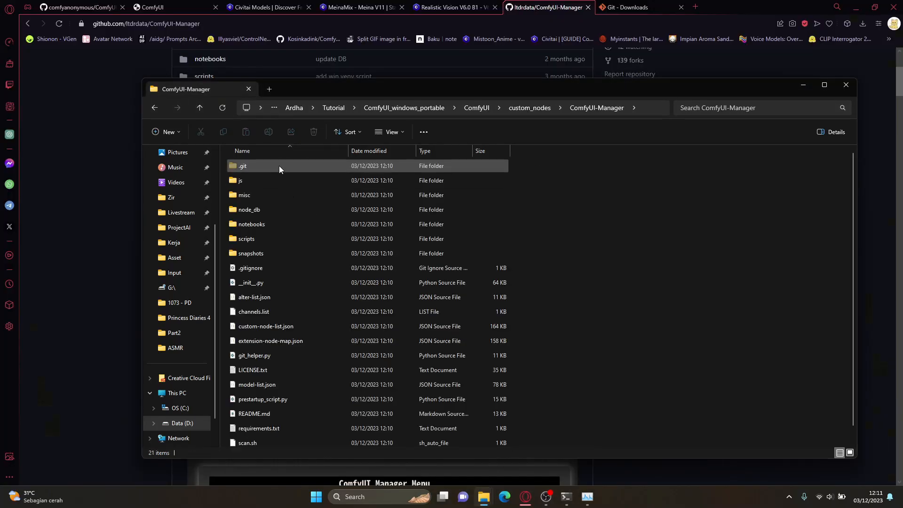
scroll(258, 184, down, 1)
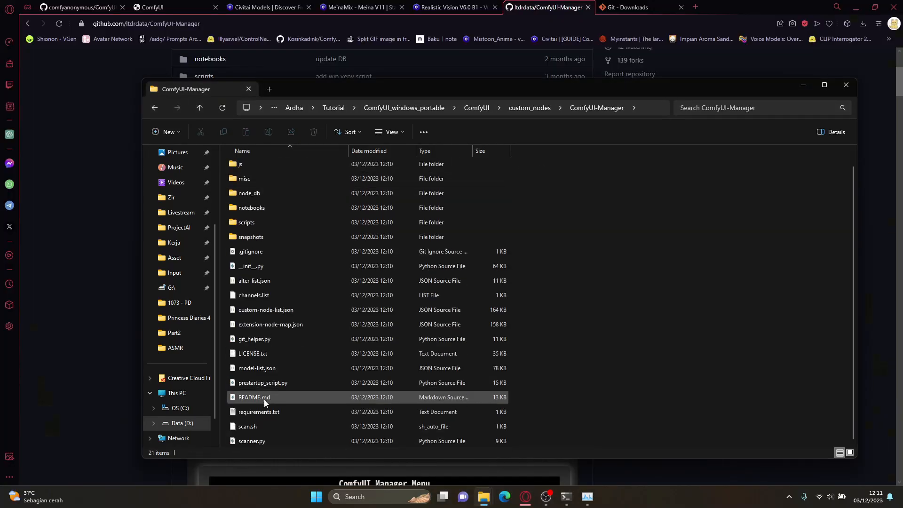
scroll(265, 416, up, 1)
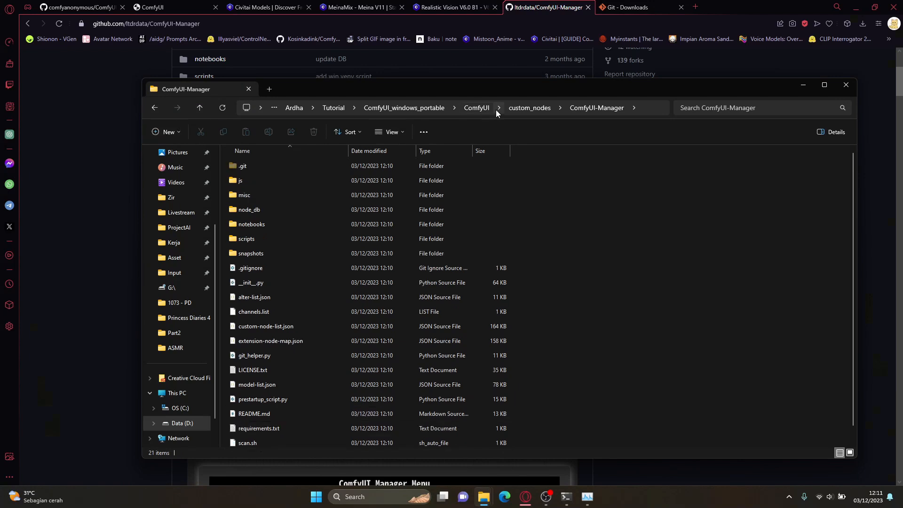
Step: Restart ComfyUI by closing its running console window and launching run_nvidia_gpu.bat from the ComfyUI_windows_portable folder
click(476, 107)
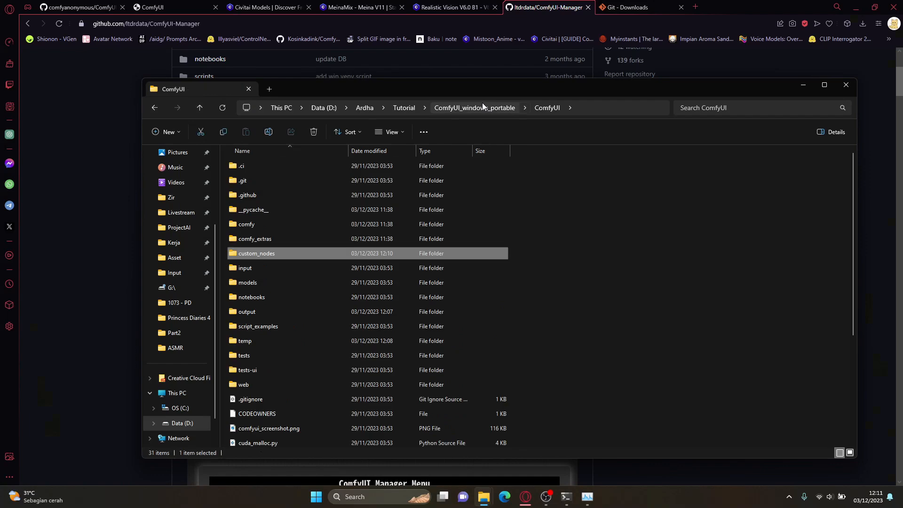
click(466, 108)
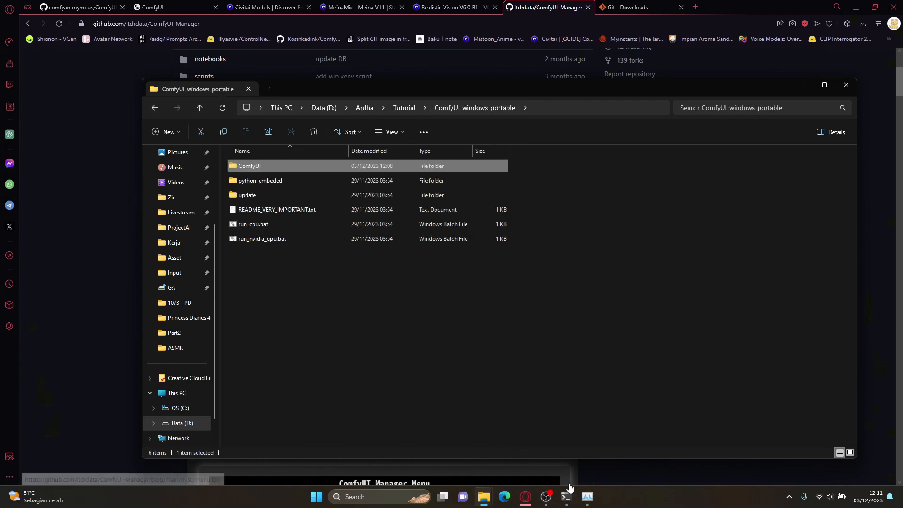
click(567, 494)
click(566, 451)
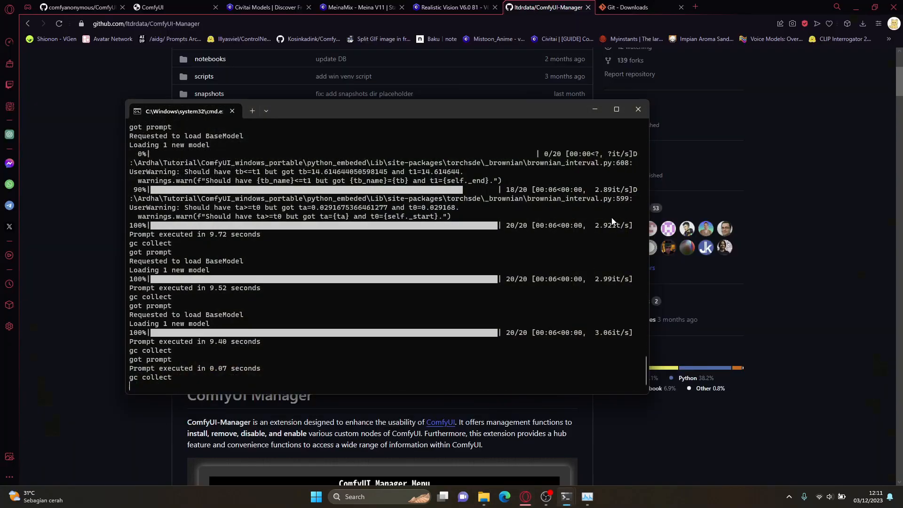
click(637, 109)
mouse_move(484, 496)
click(526, 454)
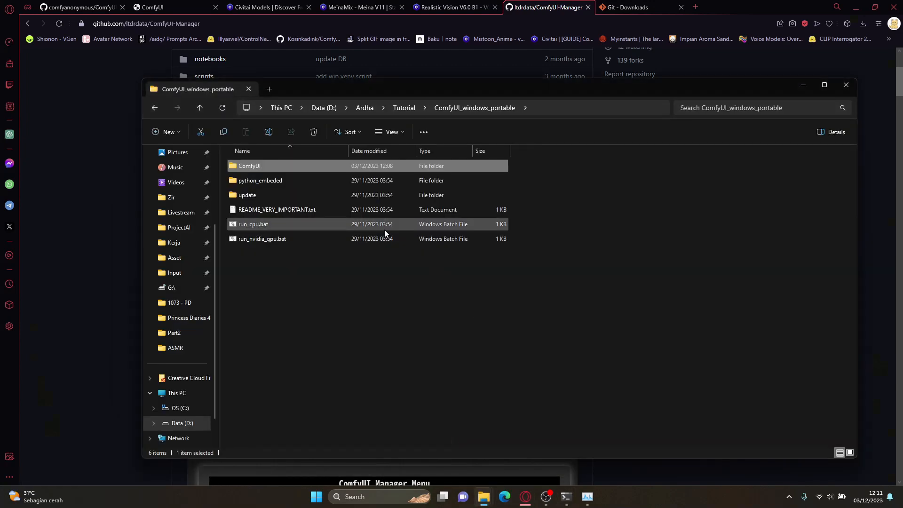
click(372, 238)
double_click(372, 238)
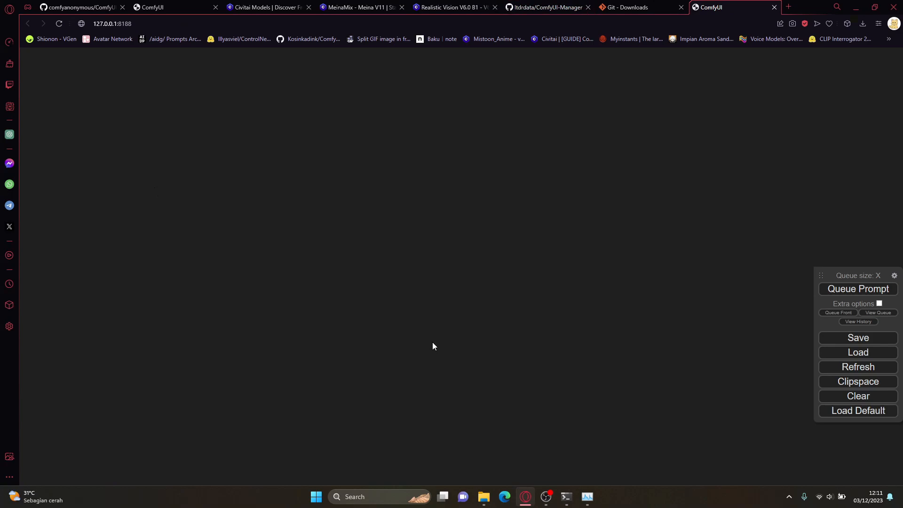
Step: Check the custom nodes import entry for ComfyUI-Manager in the restarted server's console output
mouse_move(568, 494)
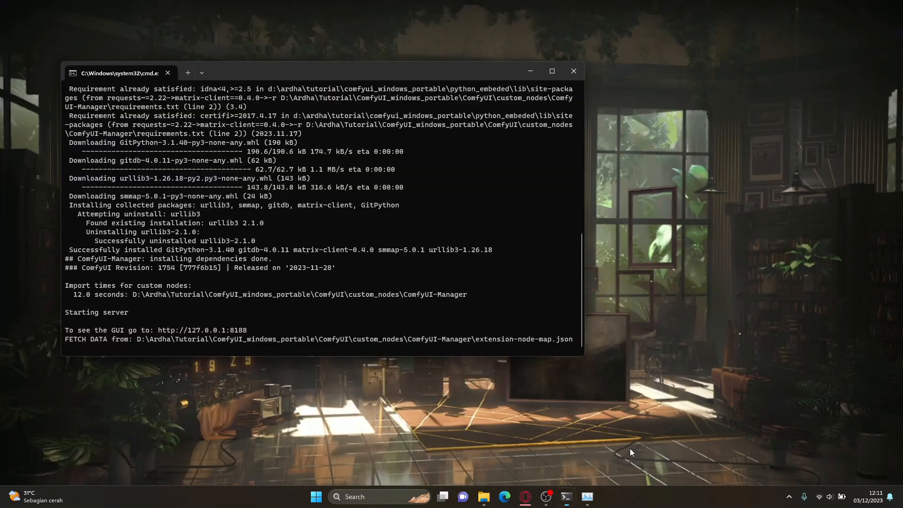
click(630, 448)
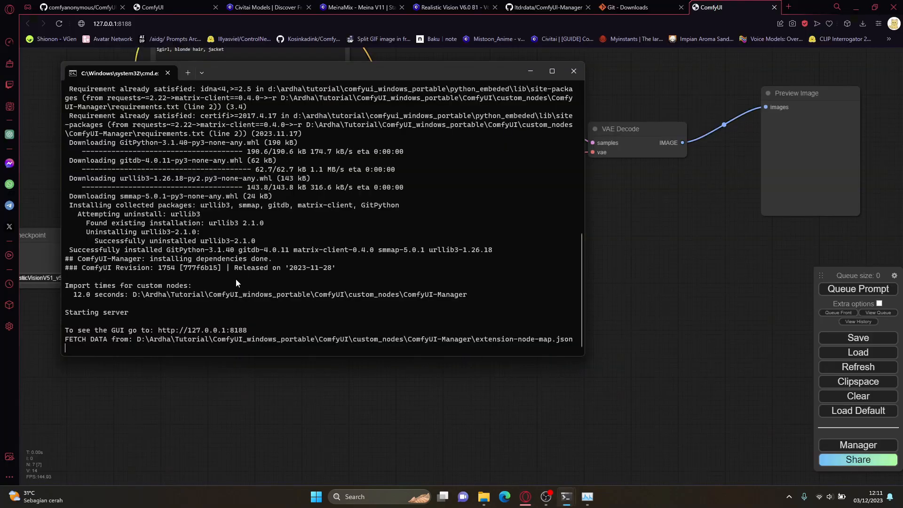
drag(196, 285, 137, 285)
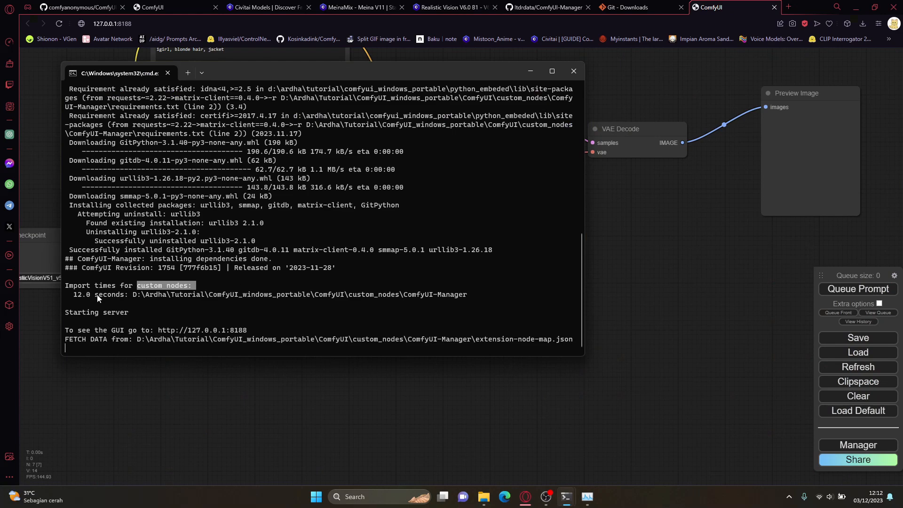
drag(133, 295, 466, 294)
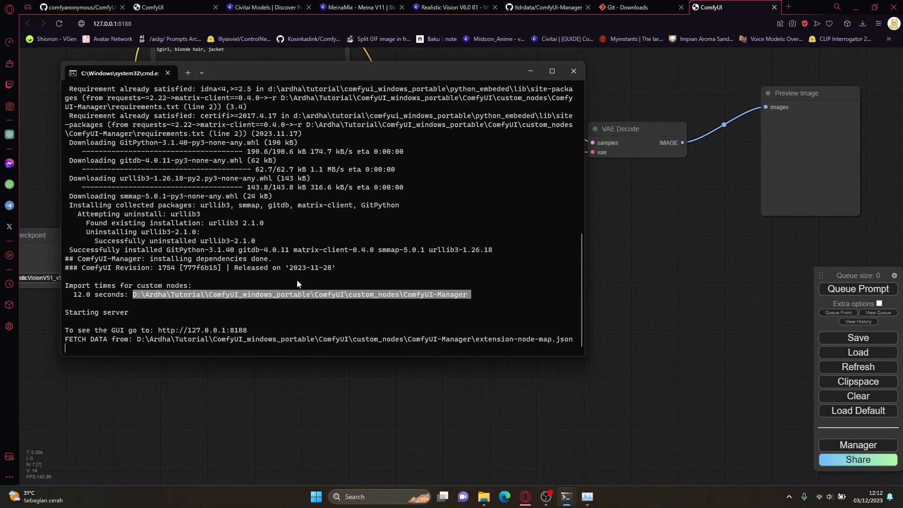
click(360, 291)
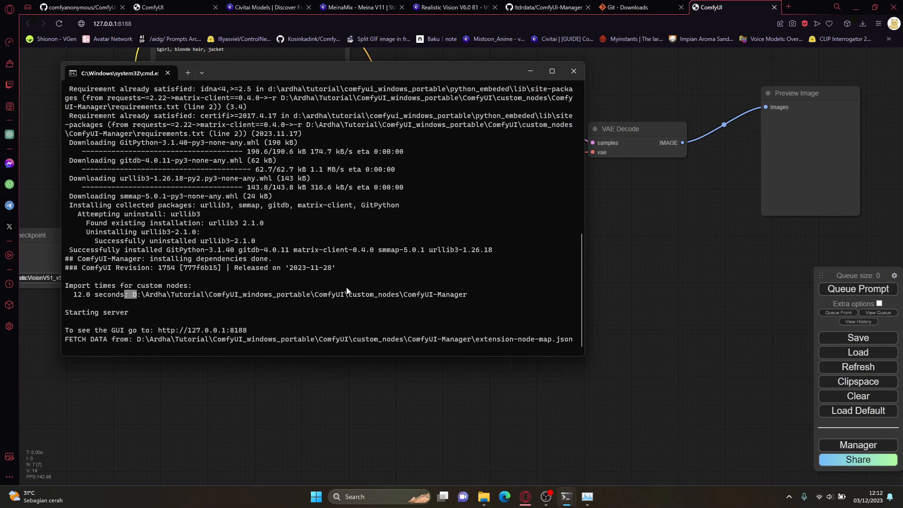
Step: Return to the ComfyUI workflow, move the floating menu panel higher on the canvas, and open the ComfyUI Manager menu
click(633, 236)
drag(820, 274, 815, 132)
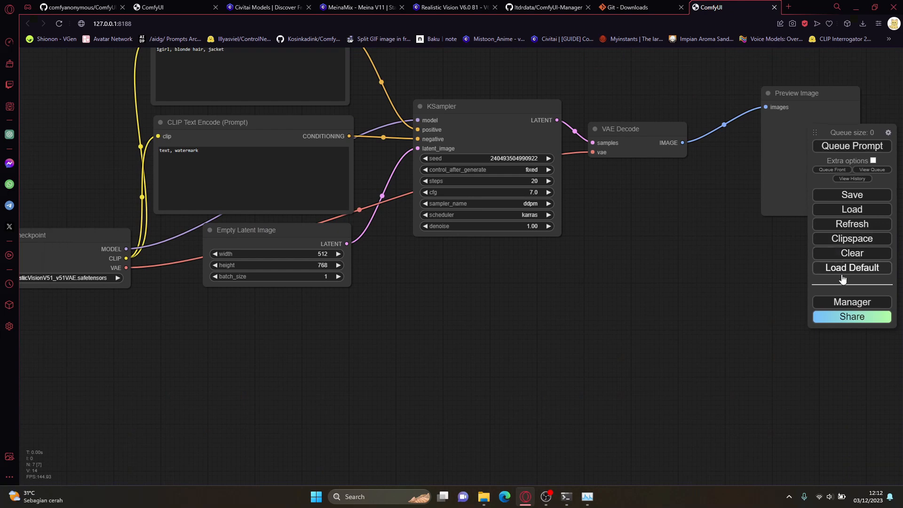
click(852, 302)
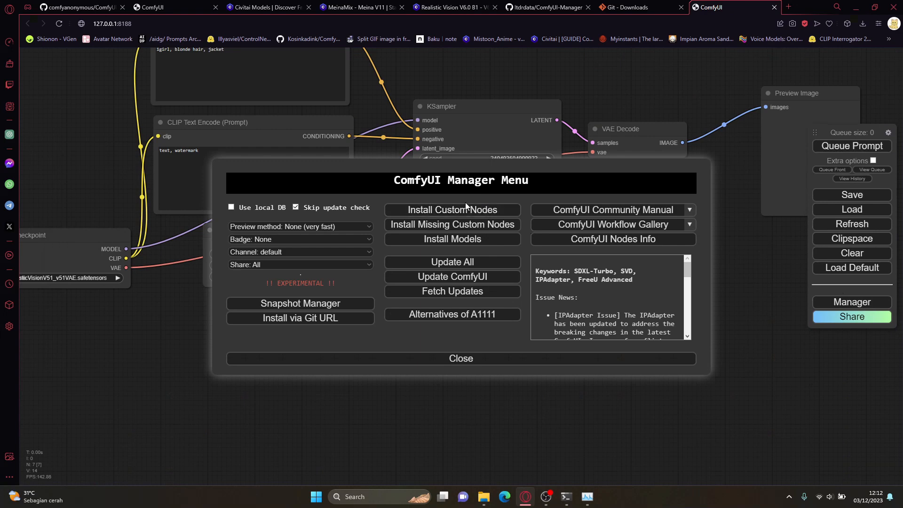
Step: Browse the Manager's list of installable custom nodes and their install options, and return to the Manager menu
click(479, 214)
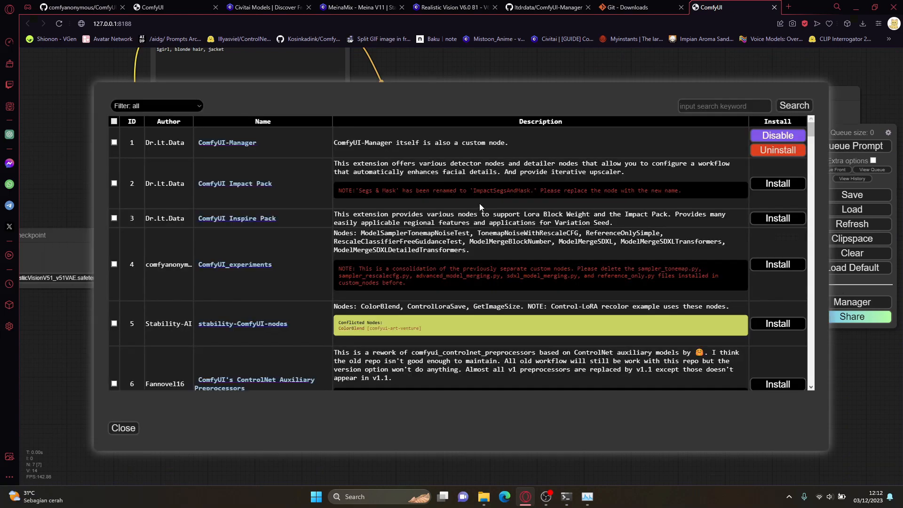
scroll(478, 203, down, 20)
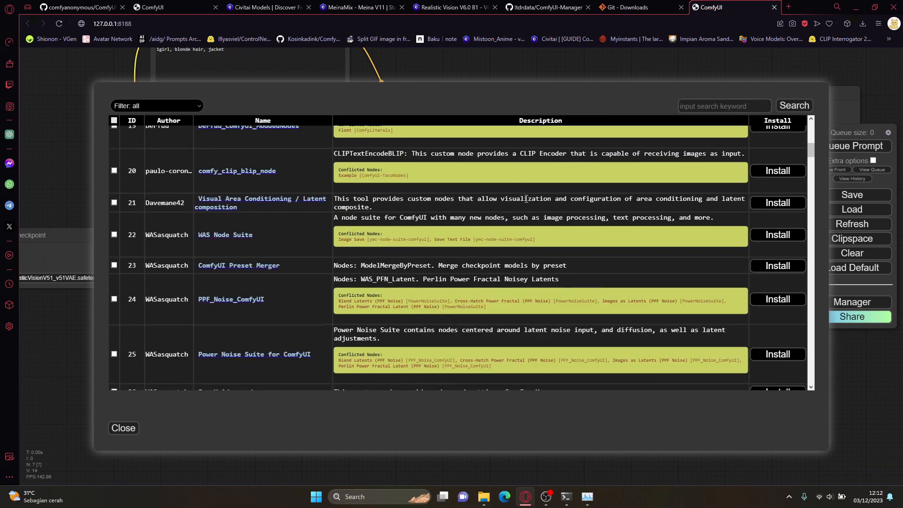
scroll(537, 201, down, 3)
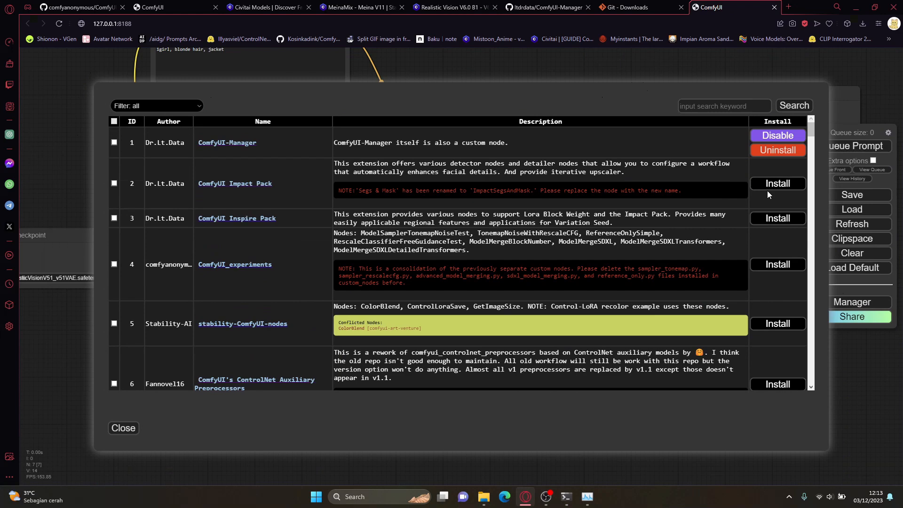
click(115, 428)
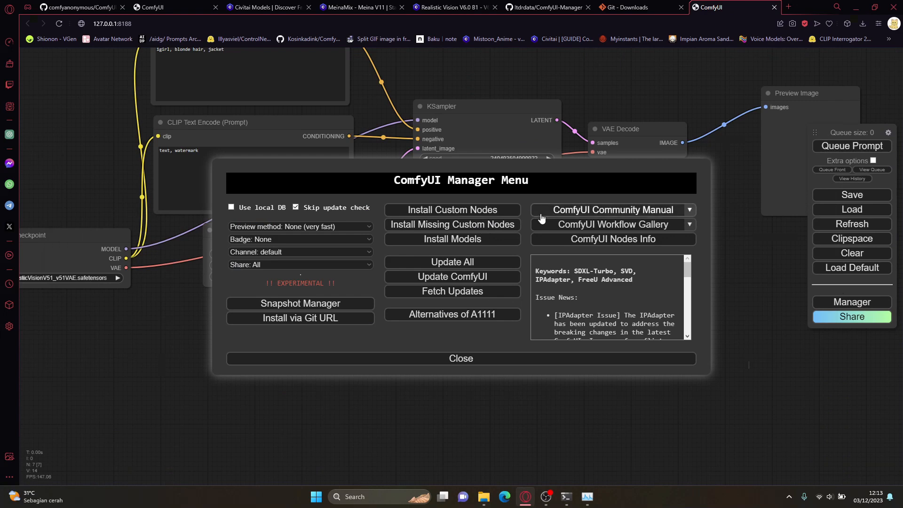
Step: Check the Manager's list of missing custom nodes and return to the Manager menu
click(495, 226)
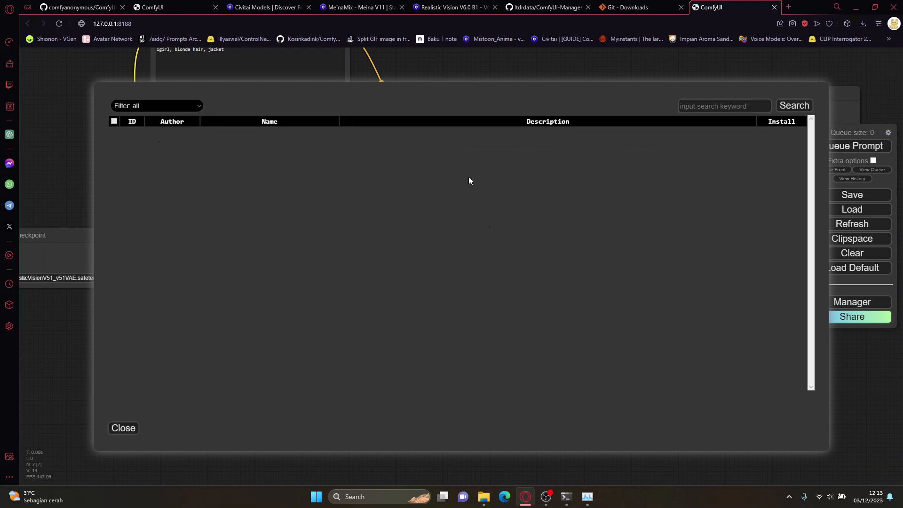
click(124, 427)
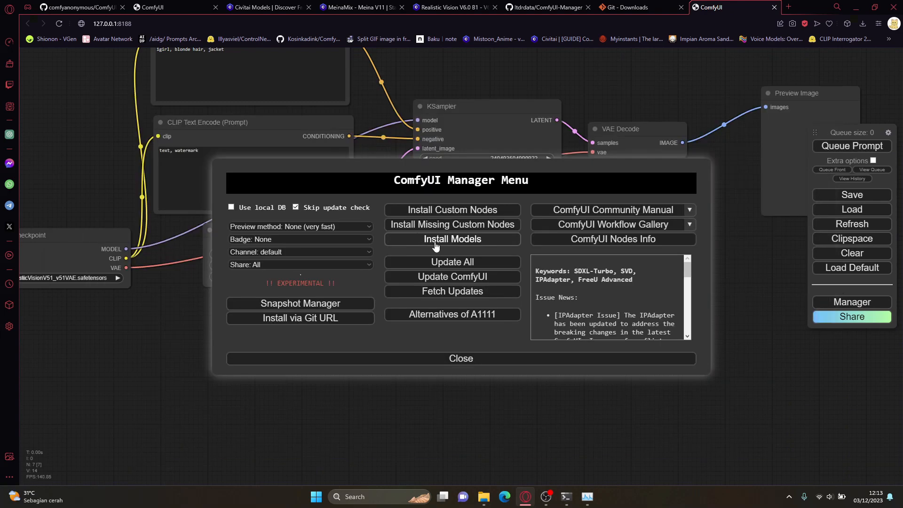
Step: Browse the Manager's installable models, including the upscale, face_restore, SVD, SDXL and controlnet entries, and return to the Manager menu
click(439, 243)
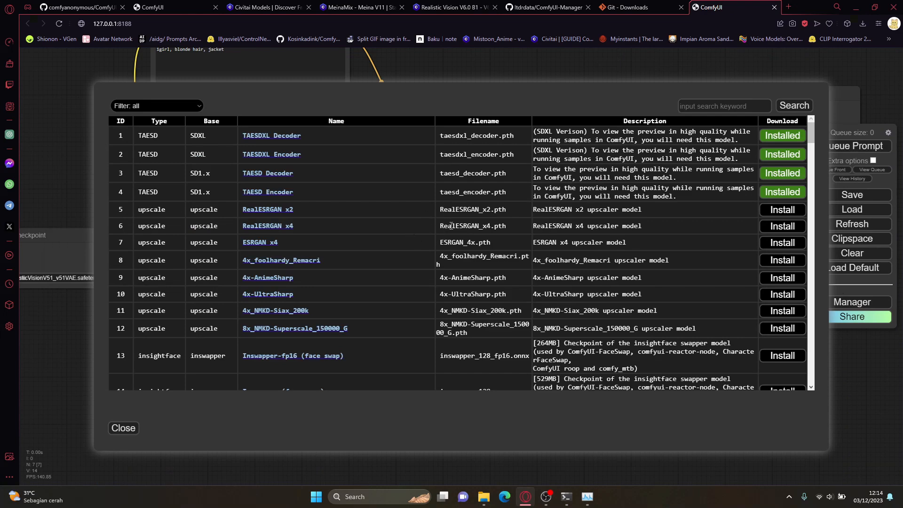
drag(190, 210, 217, 326)
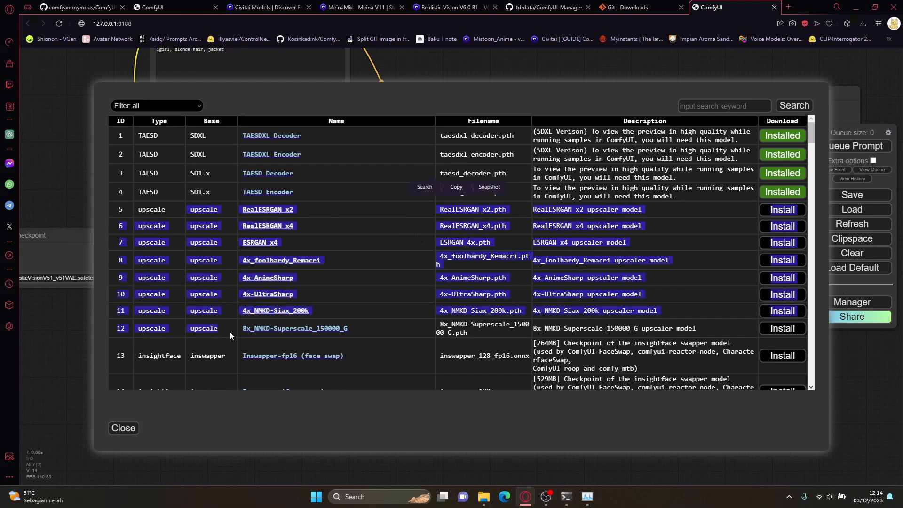
click(230, 329)
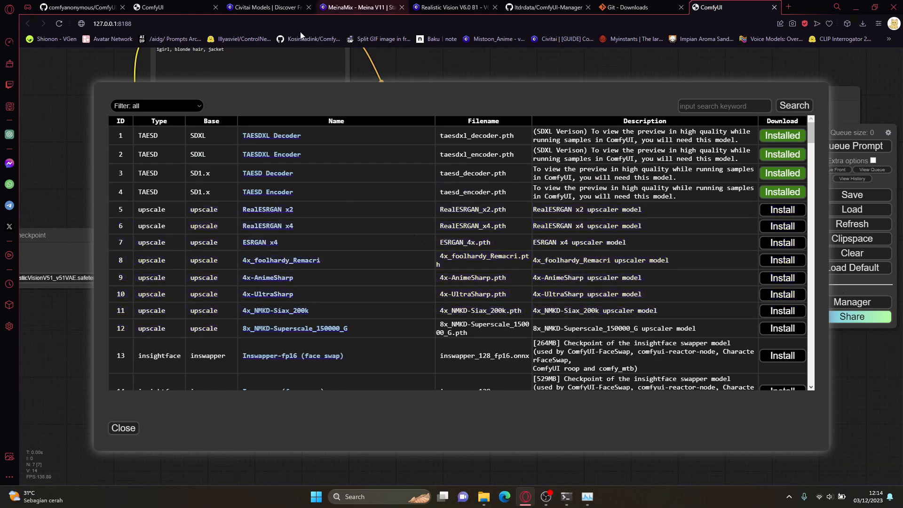
scroll(250, 368, down, 3)
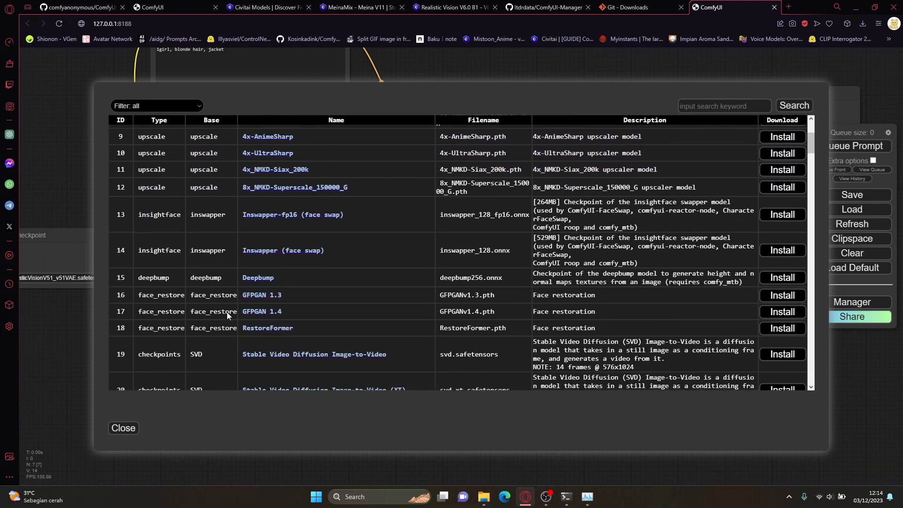
drag(191, 212, 237, 282)
scroll(230, 250, down, 1)
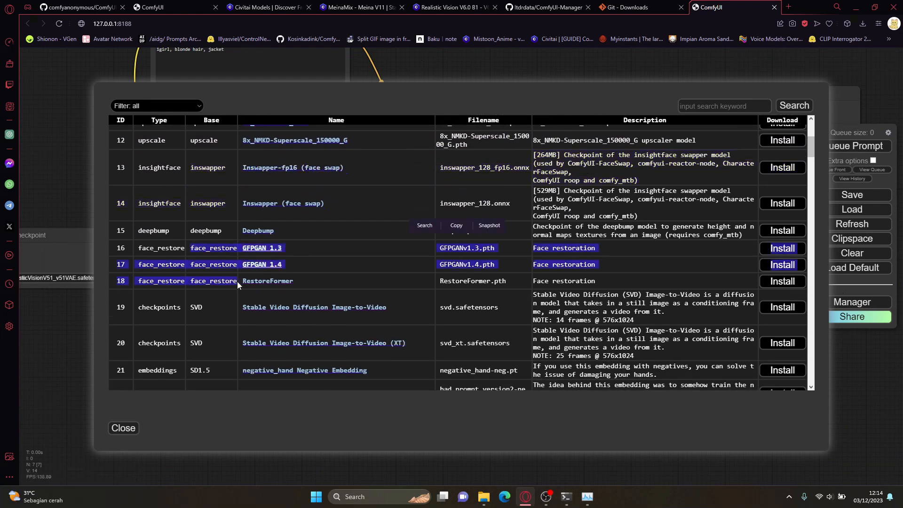
scroll(237, 281, down, 2)
drag(187, 209, 213, 239)
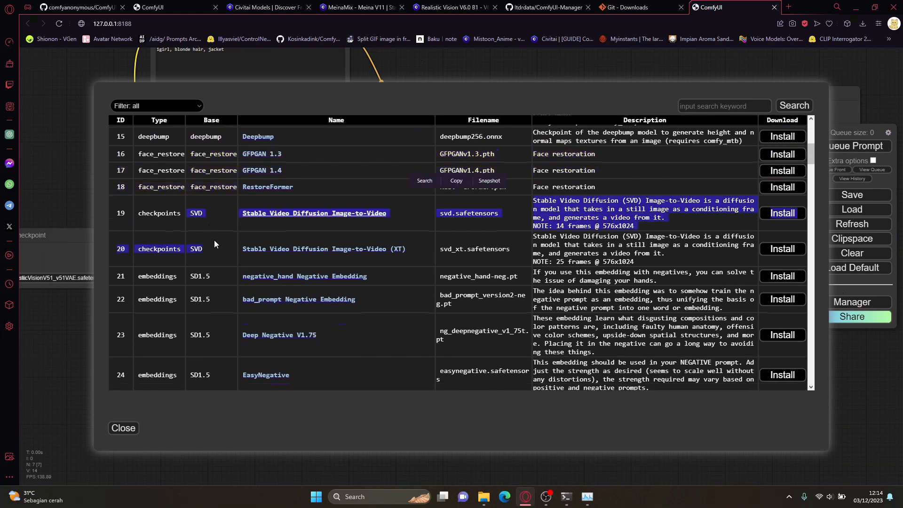
scroll(213, 240, down, 10)
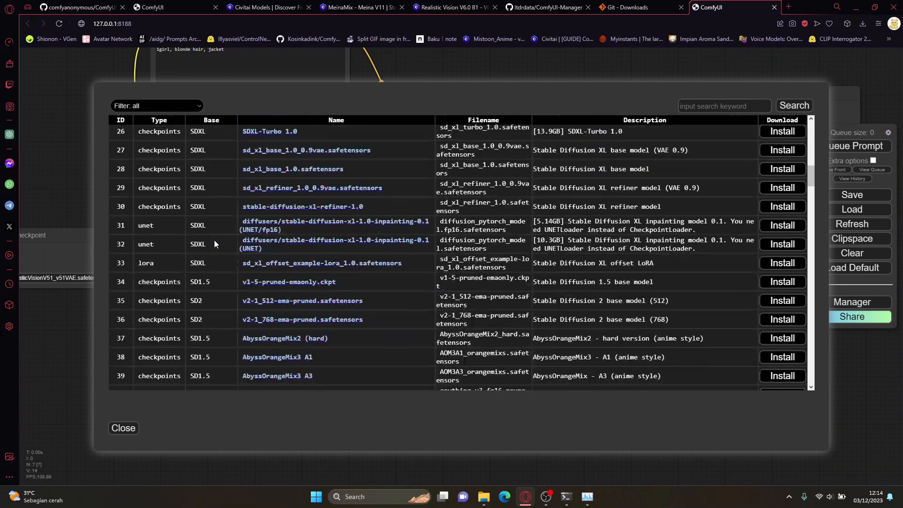
scroll(213, 239, down, 20)
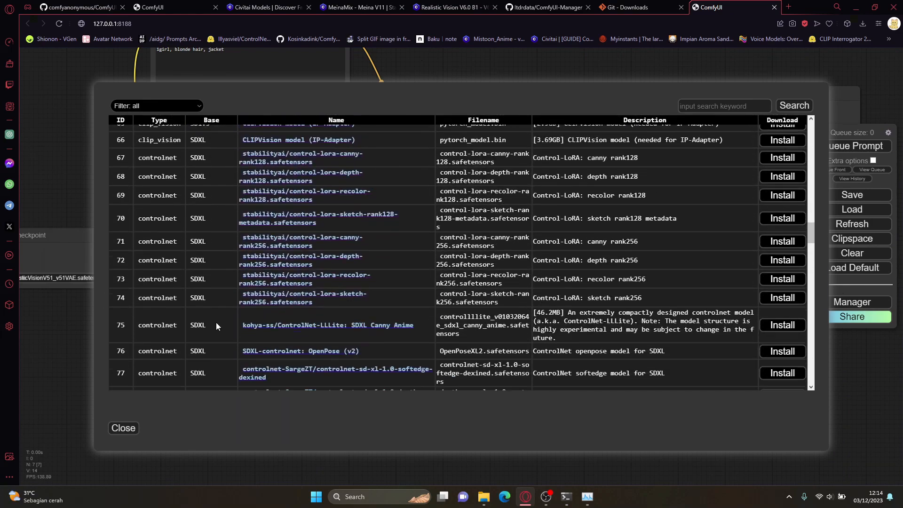
drag(811, 266, 816, 131)
scroll(653, 247, down, 5)
click(117, 428)
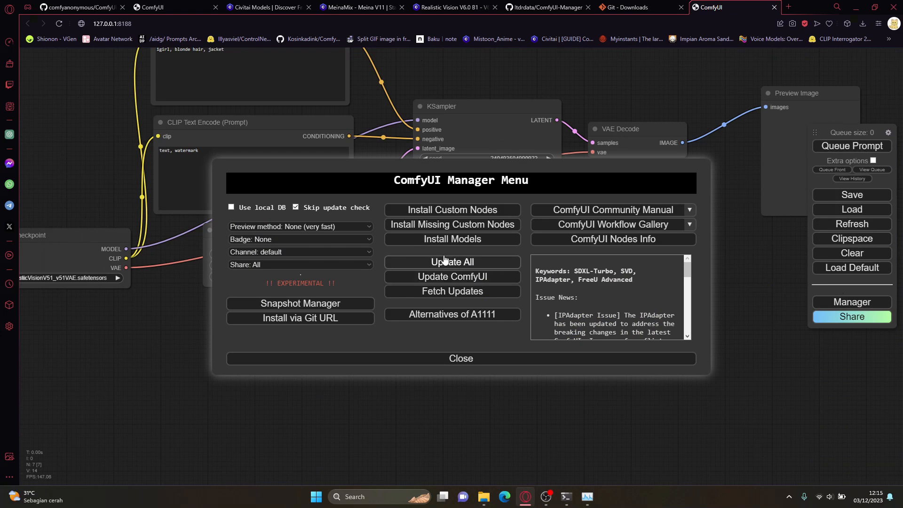
Step: Check the ComfyUI custom_nodes folder in File Explorer, minimize the window, and close the ComfyUI Manager menu
mouse_move(484, 497)
click(509, 450)
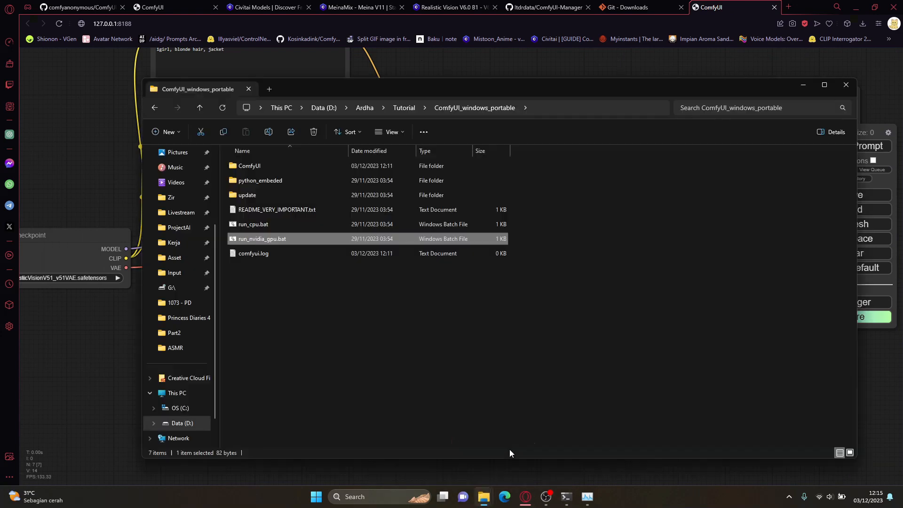
double_click(309, 162)
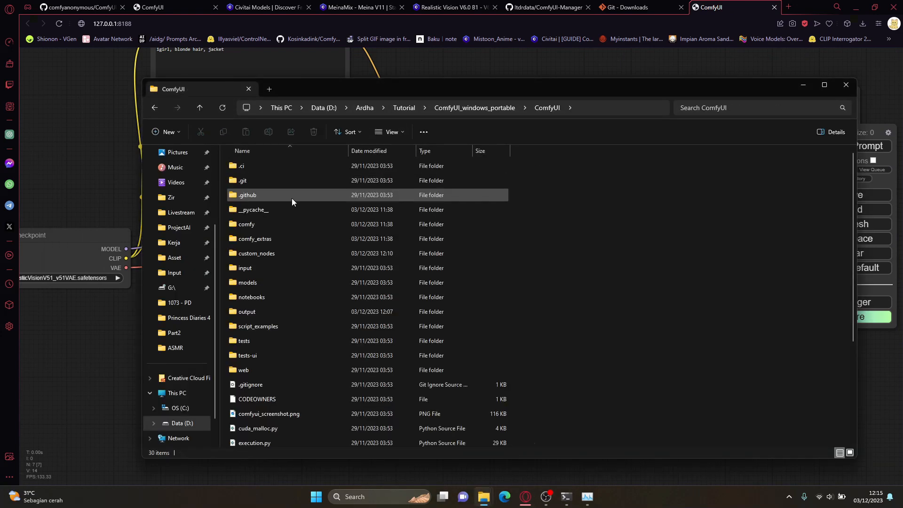
double_click(276, 250)
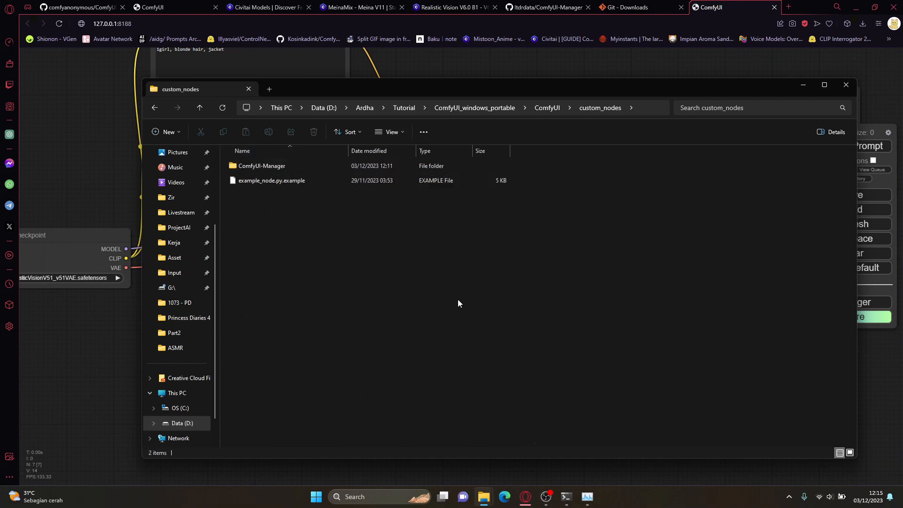
click(793, 84)
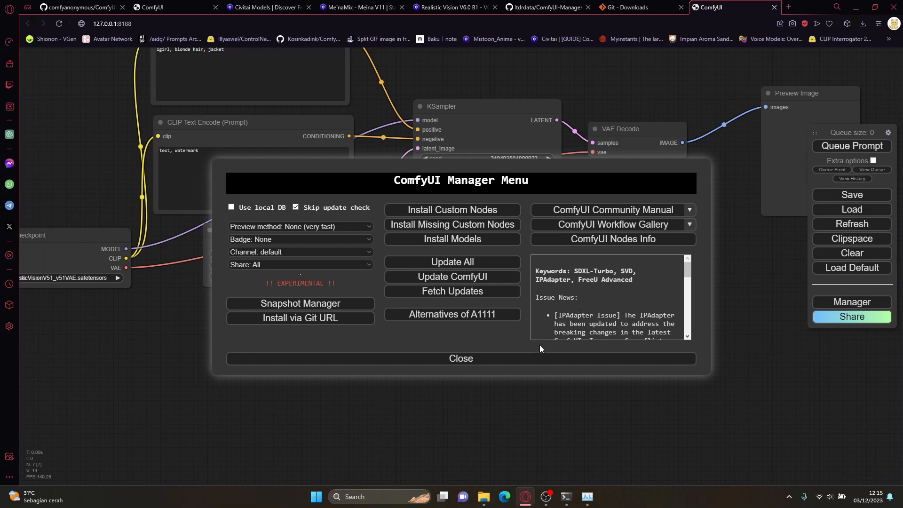
click(530, 358)
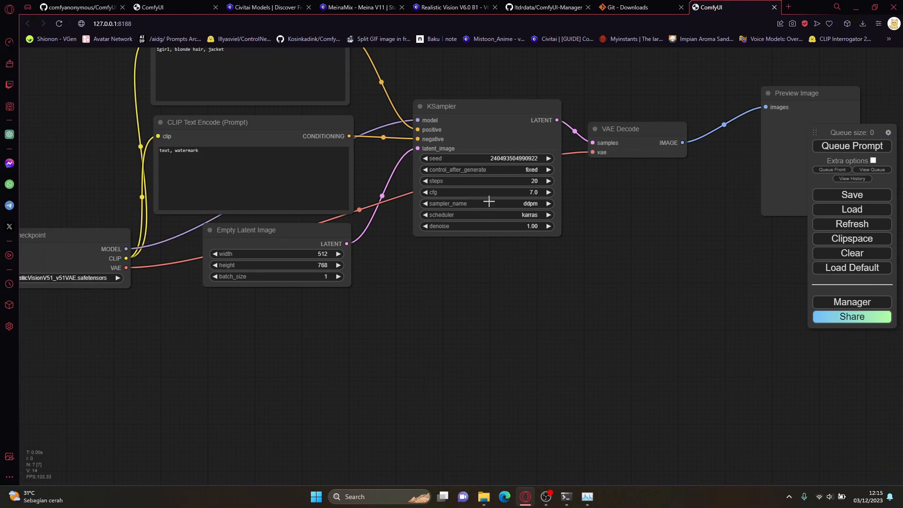
Step: Switch to the MeinaMix page on Civitai and open its first sample image at the generation data
click(358, 7)
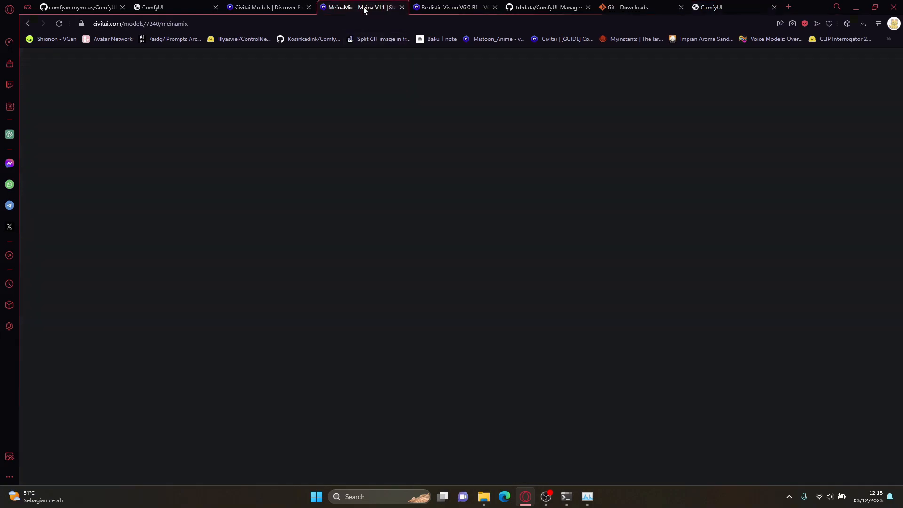
scroll(484, 207, down, 10)
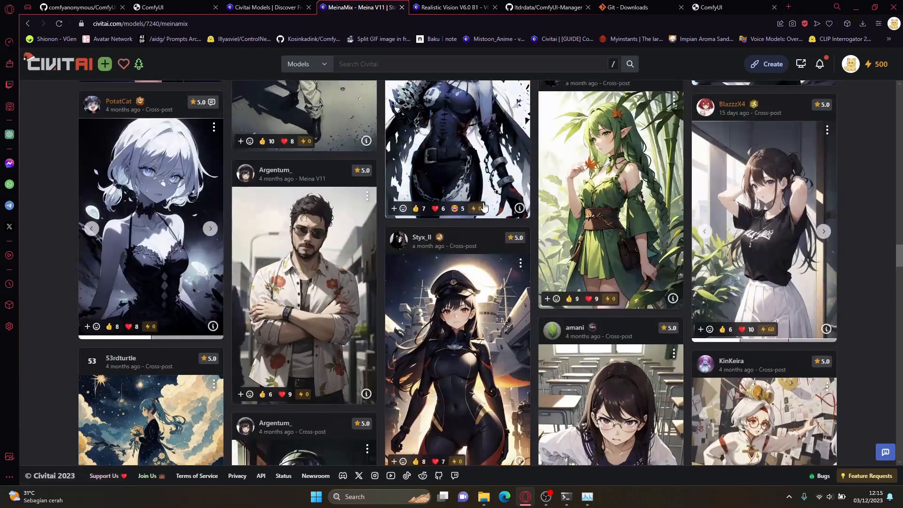
scroll(484, 207, up, 10)
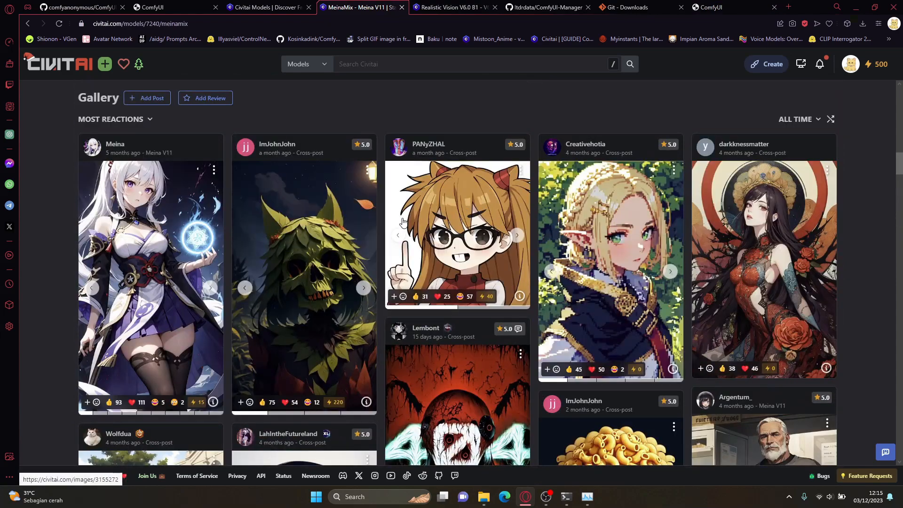
scroll(290, 258, up, 6)
scroll(290, 257, up, 12)
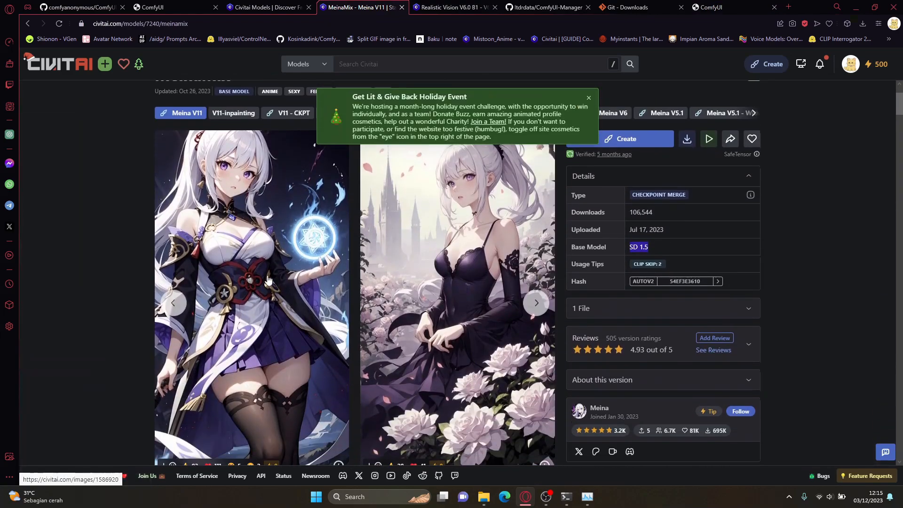
click(271, 281)
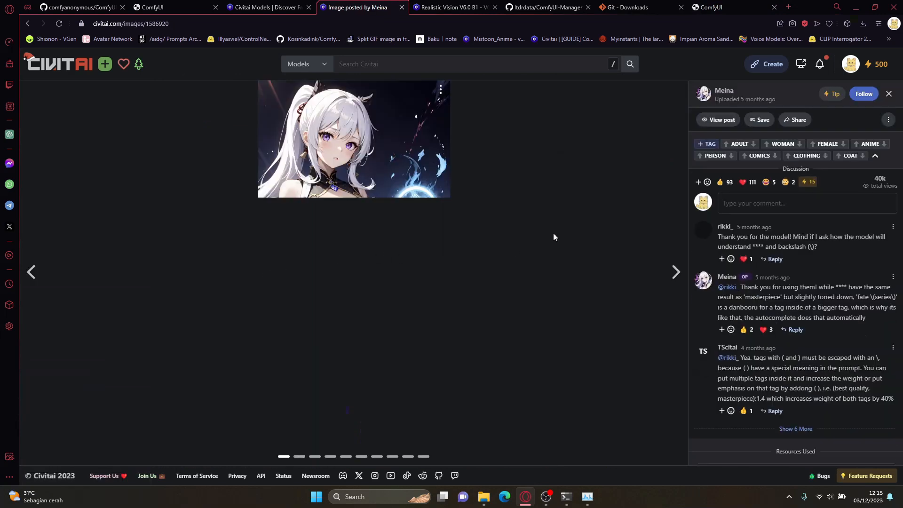
scroll(742, 245, down, 5)
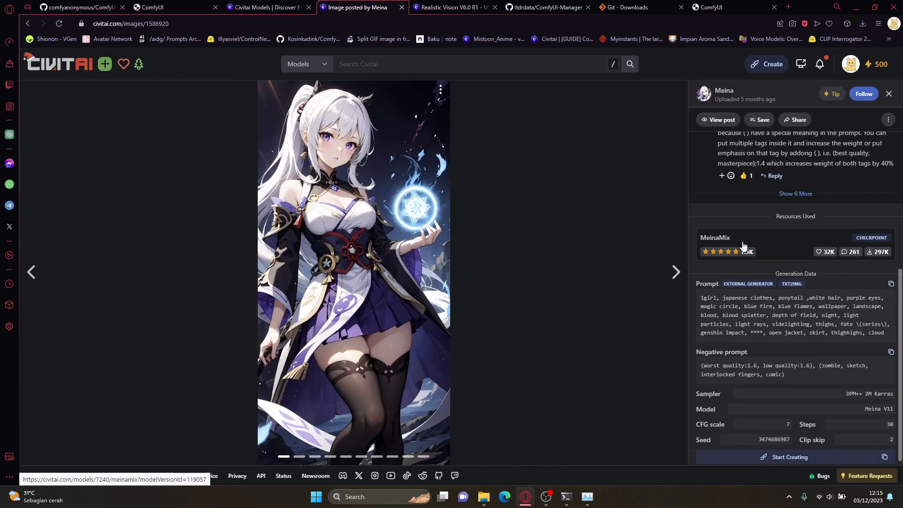
Step: Copy the sample image's prompt from Civitai and replace the positive prompt text in ComfyUI's upper CLIP Text Encode node with it
triple_click(785, 323)
click(794, 280)
click(156, 7)
click(327, 174)
key(ctrl+a)
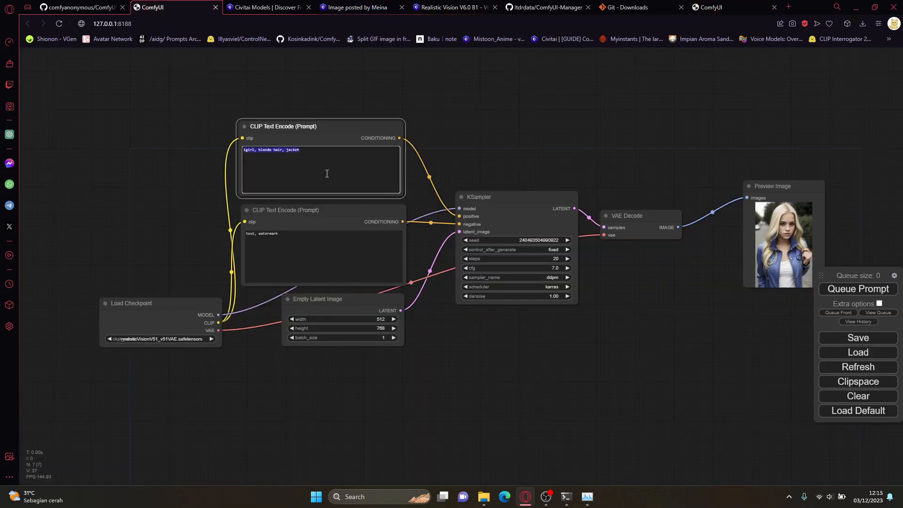
key(ctrl+v)
Step: Copy the Civitai image's negative prompt into the lower CLIP Text Encode node: "(worst quality:1.6, low quality:1.6), (zombie, sketch, interlocked fingers, comic)"
click(257, 5)
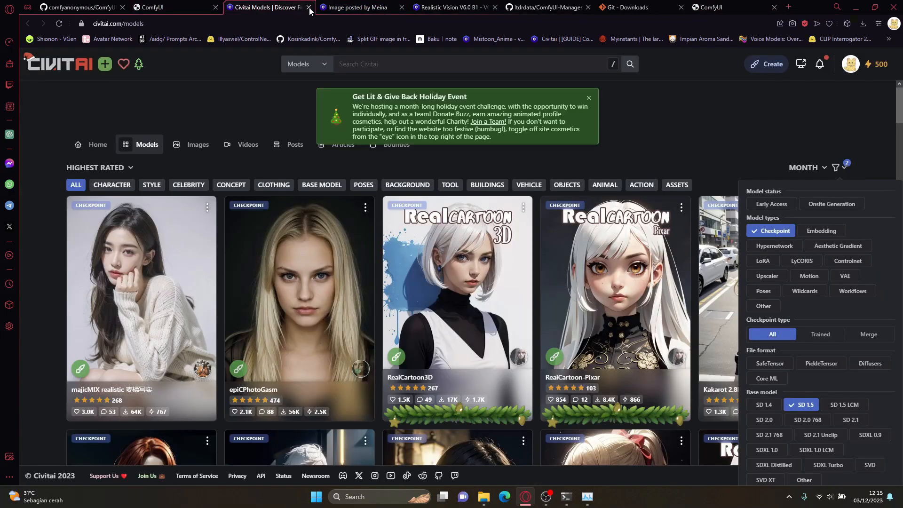
click(343, 7)
triple_click(758, 366)
click(155, 7)
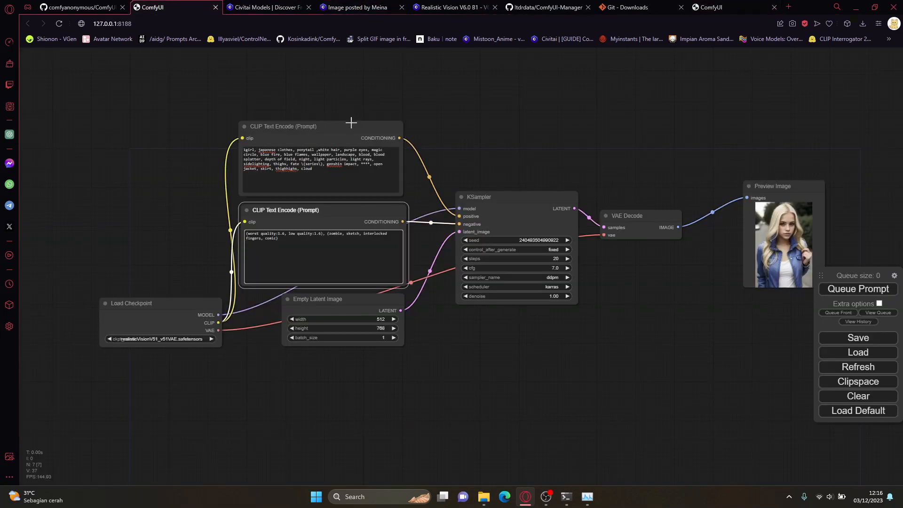
Step: Compare the pasted prompt and sampler with the Civitai image's data and set the KSampler's sampler_name to dpmpp_2m_sde_gpu
scroll(352, 122, up, 8)
drag(301, 215, 194, 197)
click(266, 7)
click(358, 7)
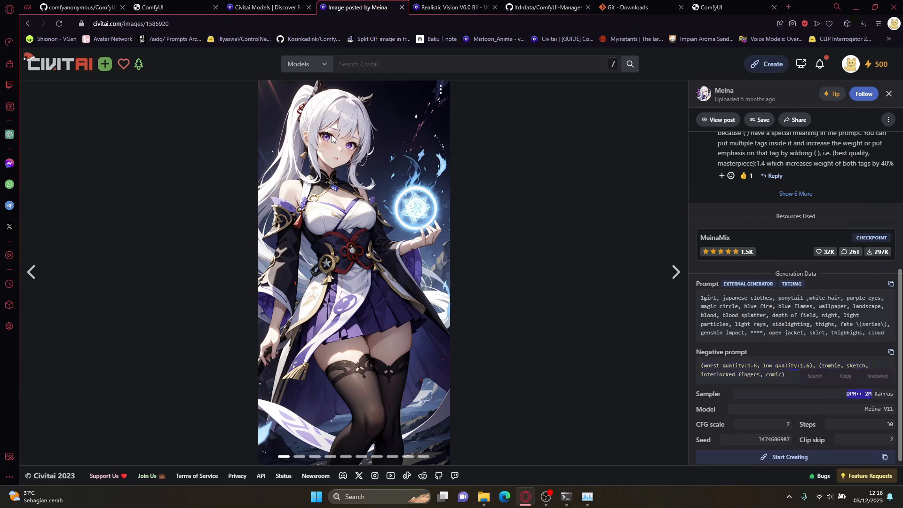
click(184, 6)
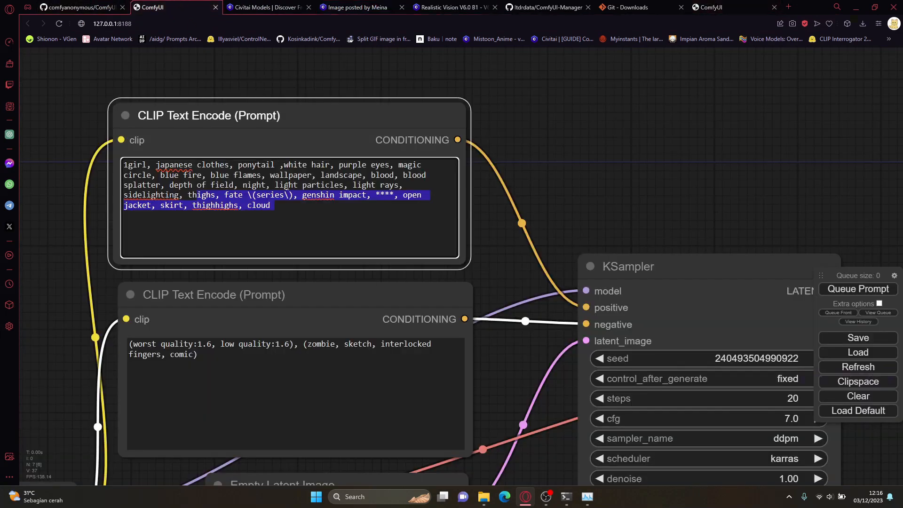
scroll(551, 199, down, 5)
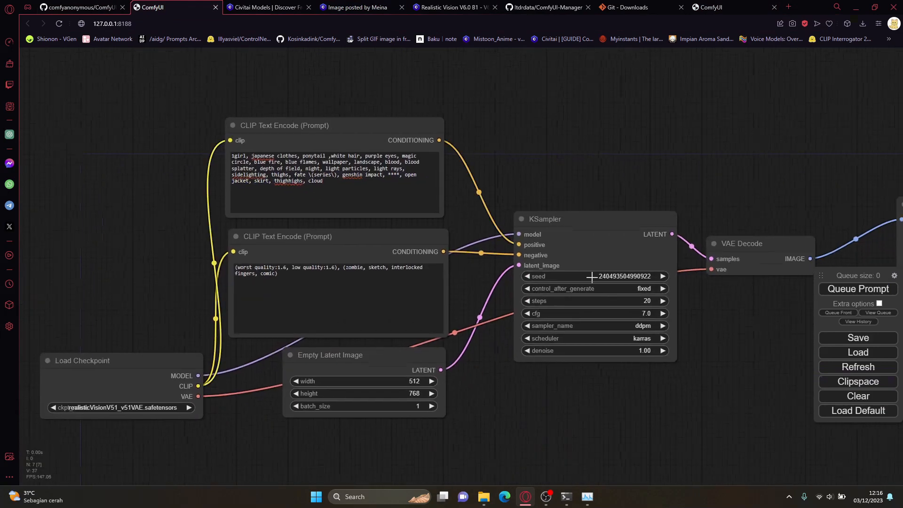
click(640, 326)
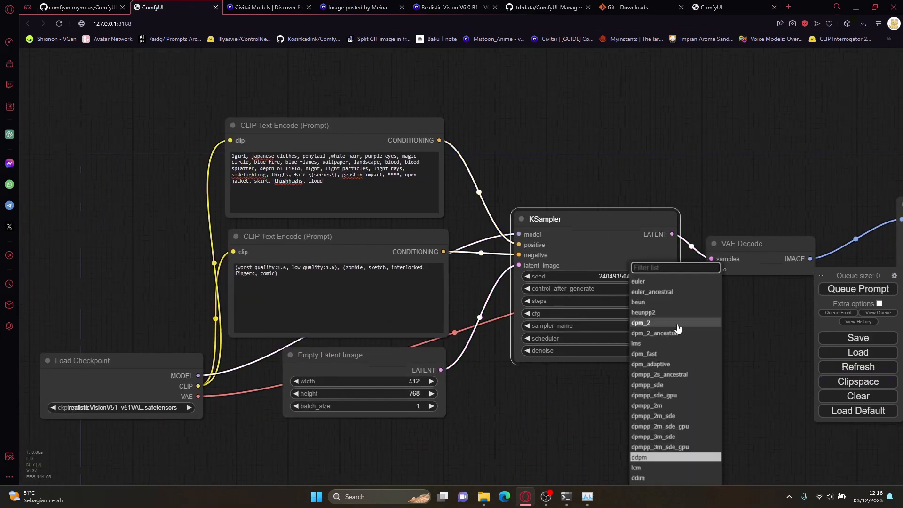
click(655, 428)
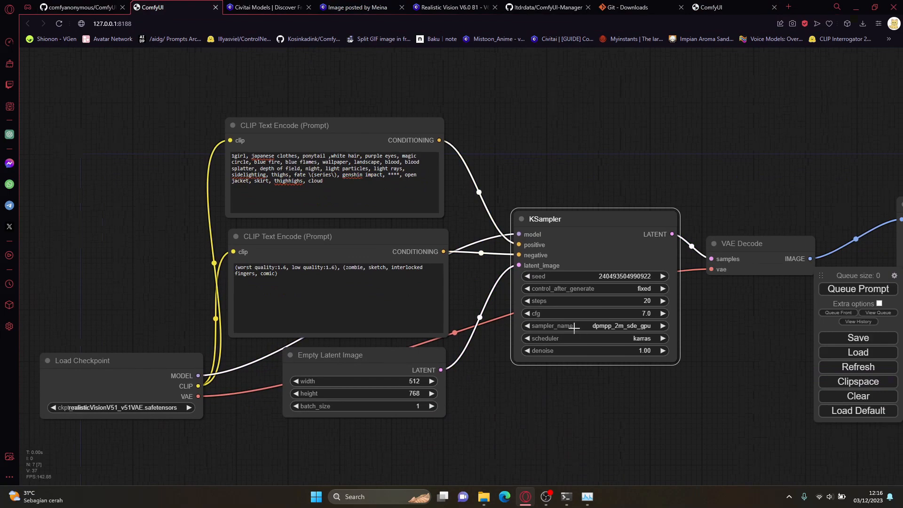
Step: Check the model used on the Civitai image page and set the Load Checkpoint node to meinamix_meinaV11.safetensors
click(264, 6)
click(355, 7)
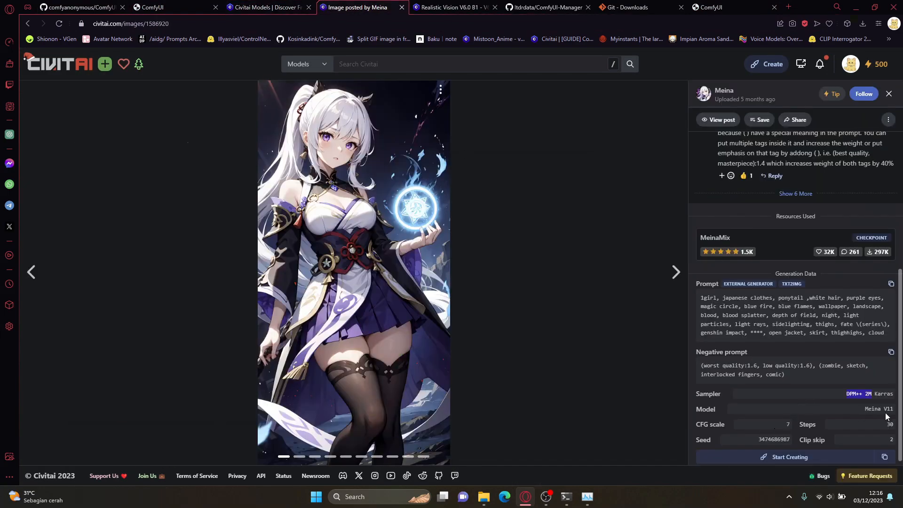
click(151, 7)
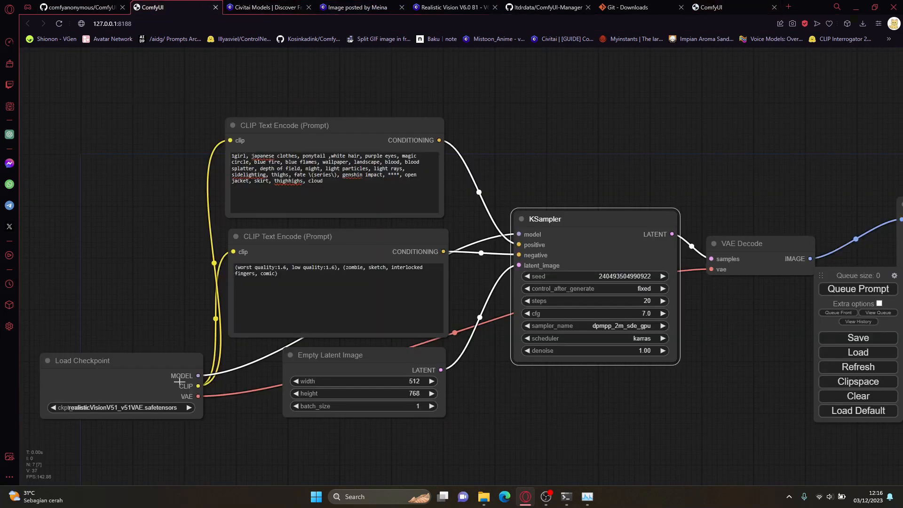
click(165, 407)
click(185, 408)
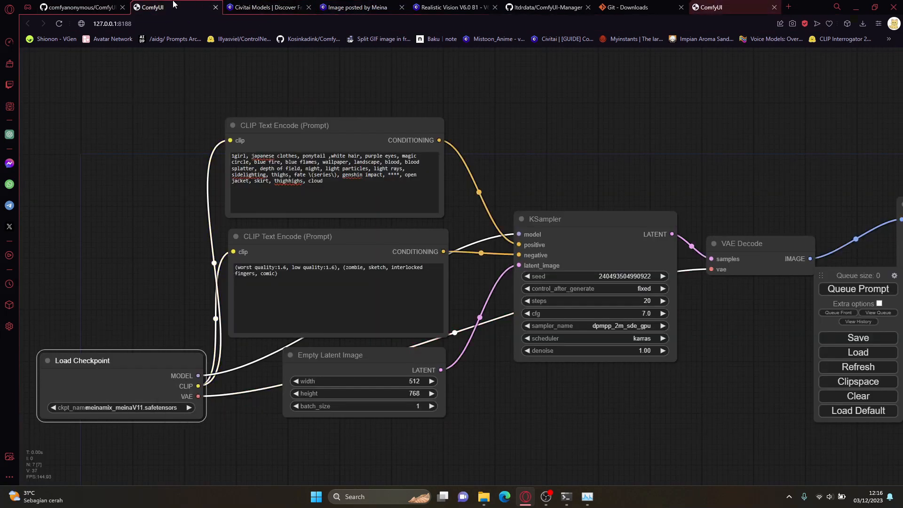
Step: Check the step count in the Civitai sample image's generation data and set the KSampler's steps to 30
click(237, 4)
drag(325, 4, 245, 4)
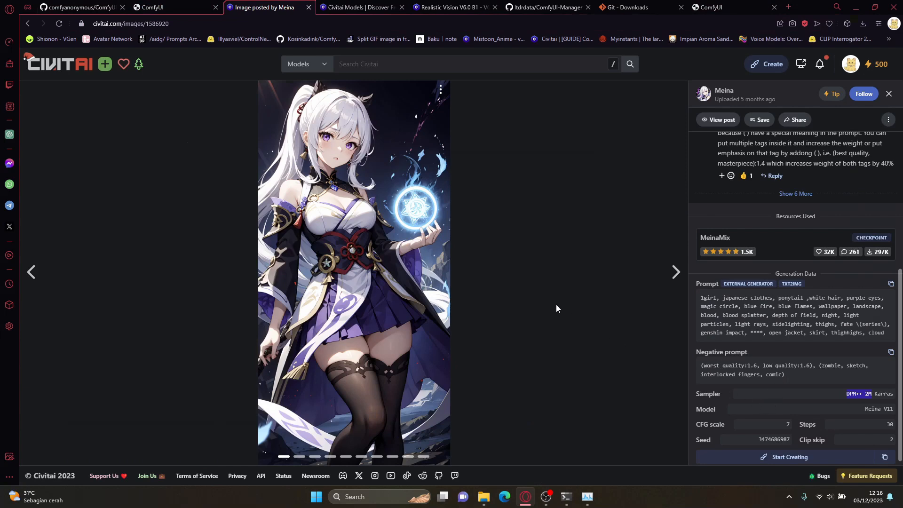
click(169, 5)
click(618, 301)
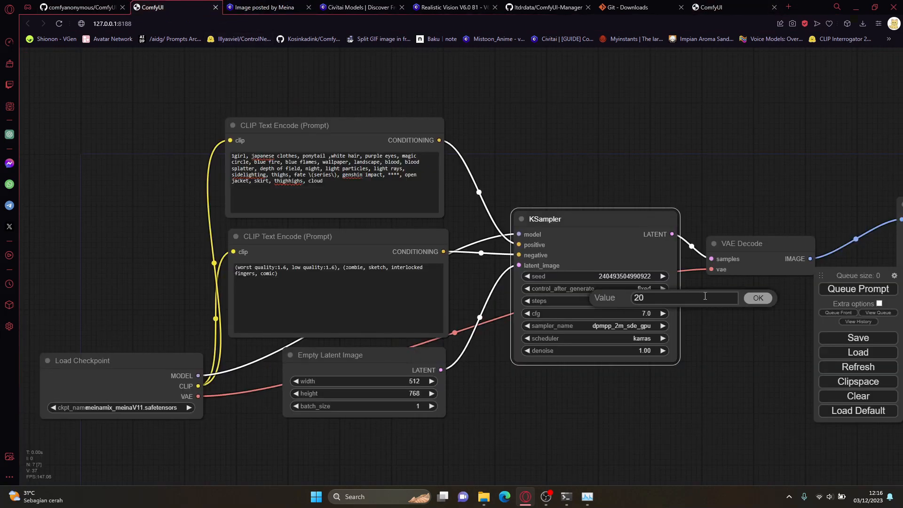
key(BackSpace)
key(BackSpace)
text(30)
key(Return)
Step: Check the Civitai image's sampler entry again and choose karras as the KSampler's scheduler
click(249, 8)
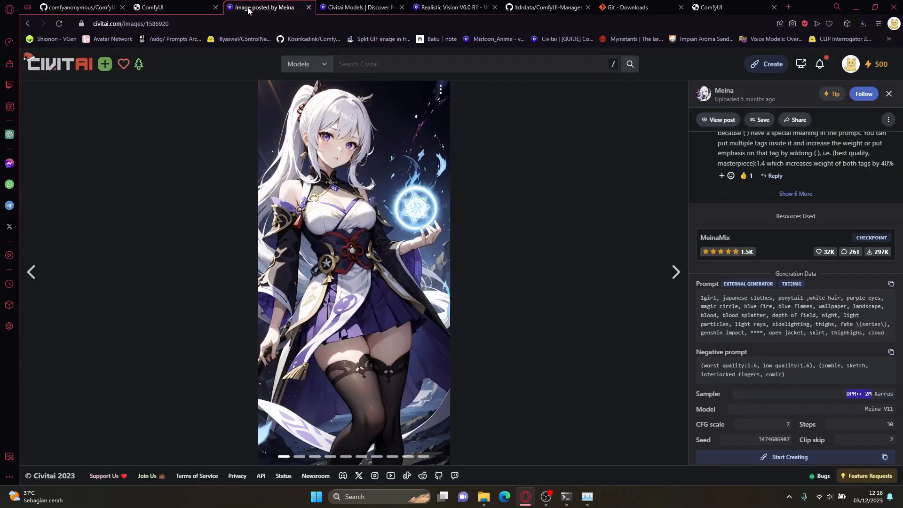
click(172, 7)
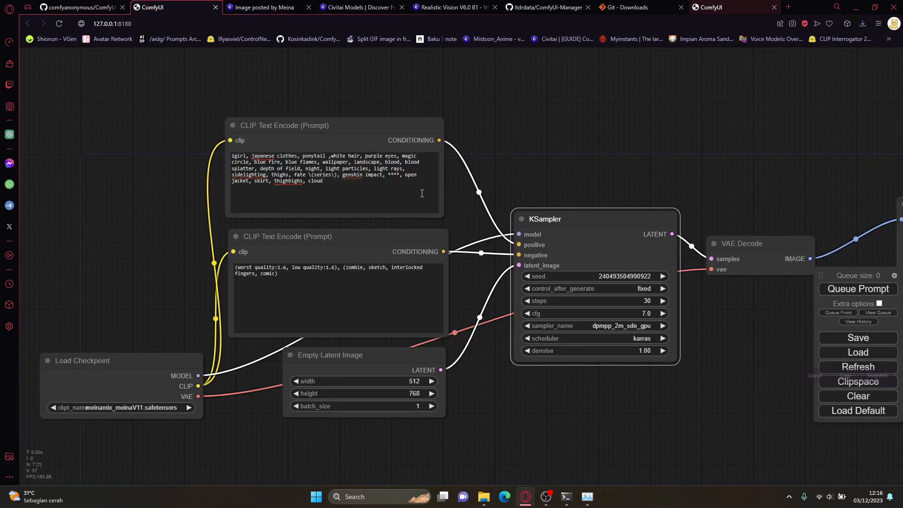
click(645, 338)
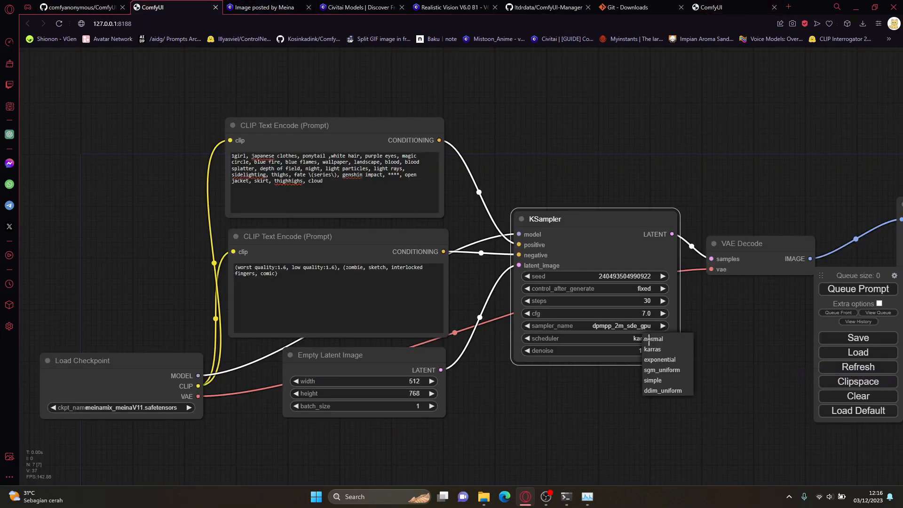
click(673, 351)
Step: Queue the prompt and view the generated result in the Preview Image node
drag(701, 338, 574, 354)
click(842, 289)
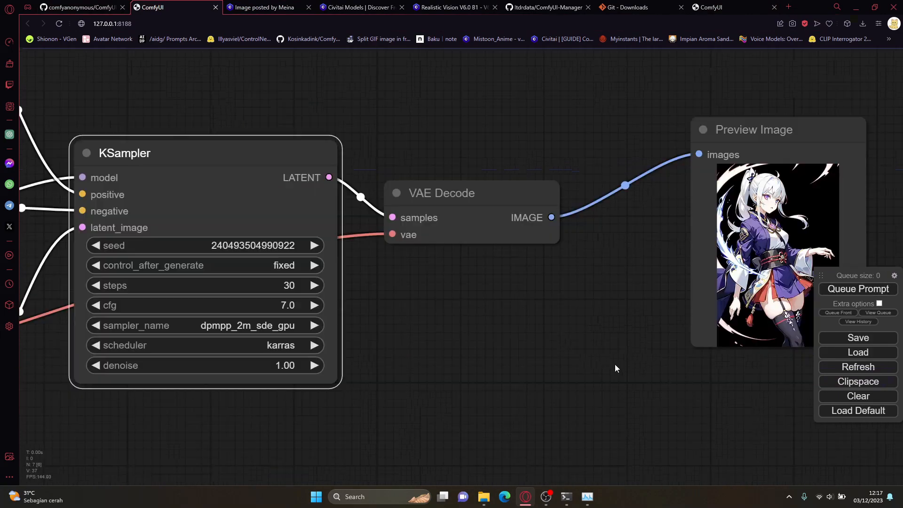
scroll(614, 363, up, 2)
drag(614, 364, 204, 333)
scroll(312, 319, up, 3)
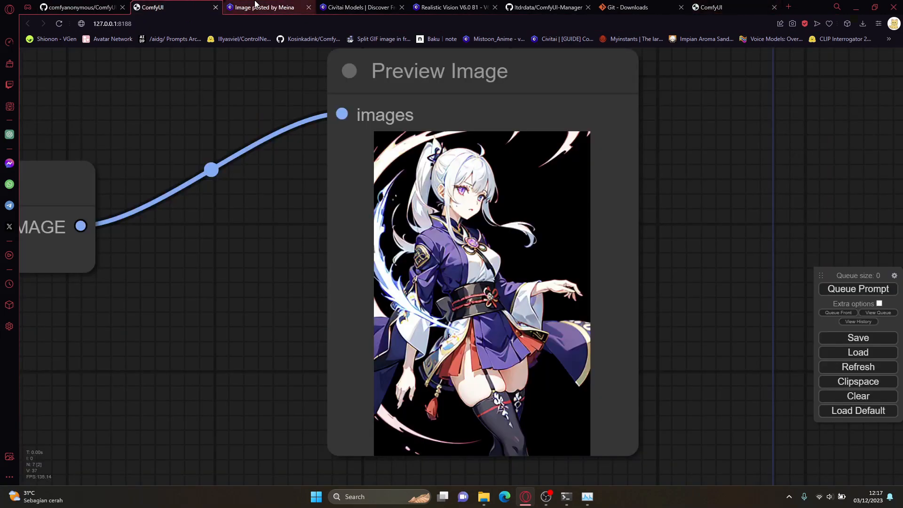
Step: Compare the generated preview in ComfyUI with the original MeinaMix sample image on Civitai
click(255, 4)
click(160, 4)
click(237, 4)
click(205, 3)
click(248, 3)
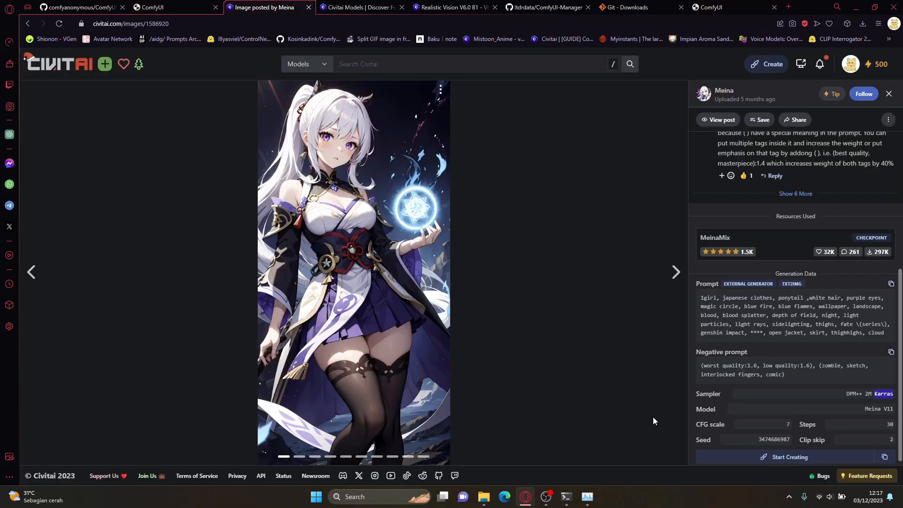
click(155, 7)
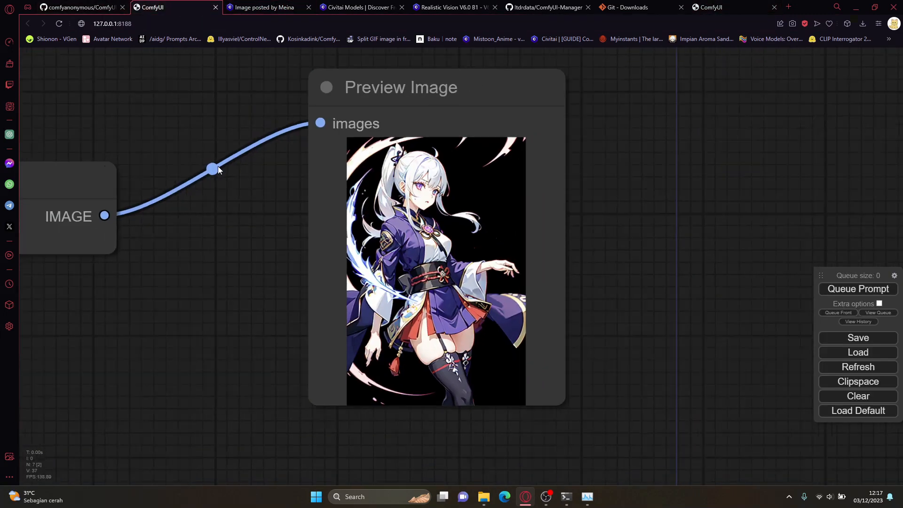
key(ctrl+Tab)
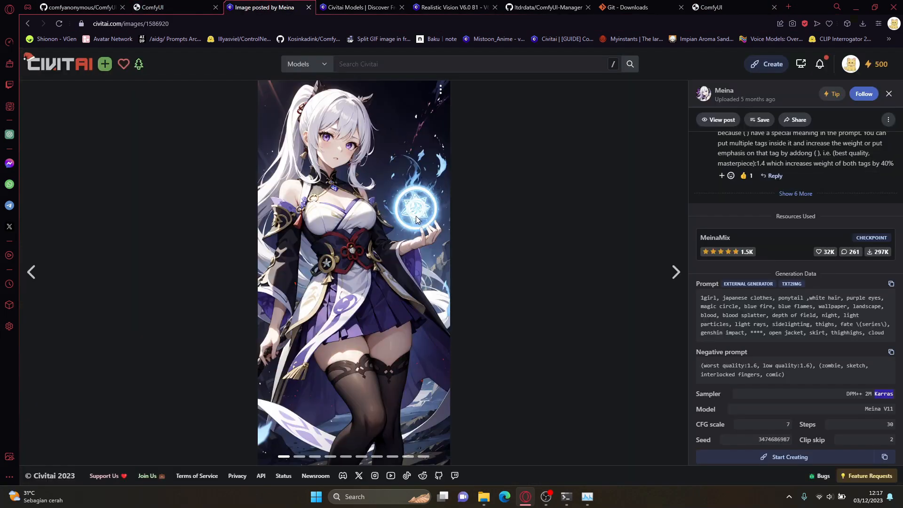
Step: Review the Civitai image's full generation data, from prompt to seed, against the ComfyUI preview and workflow
drag(694, 282, 898, 442)
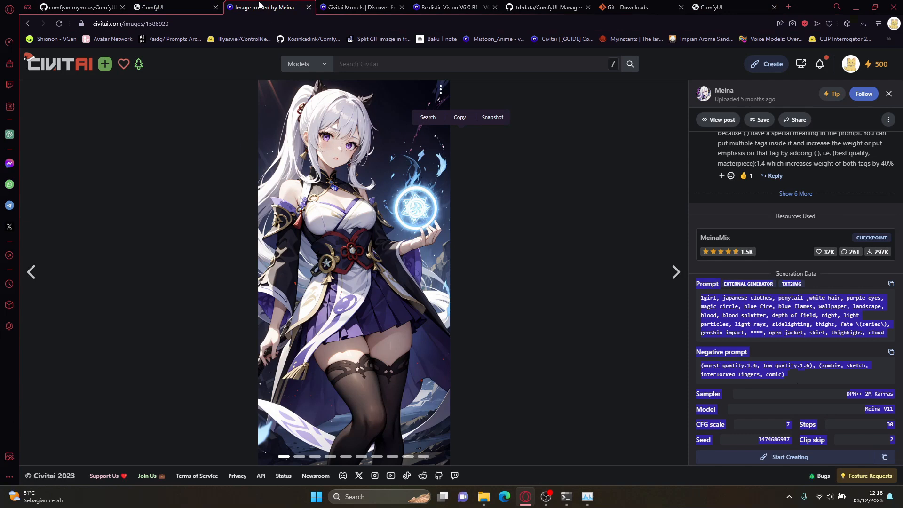
click(191, 7)
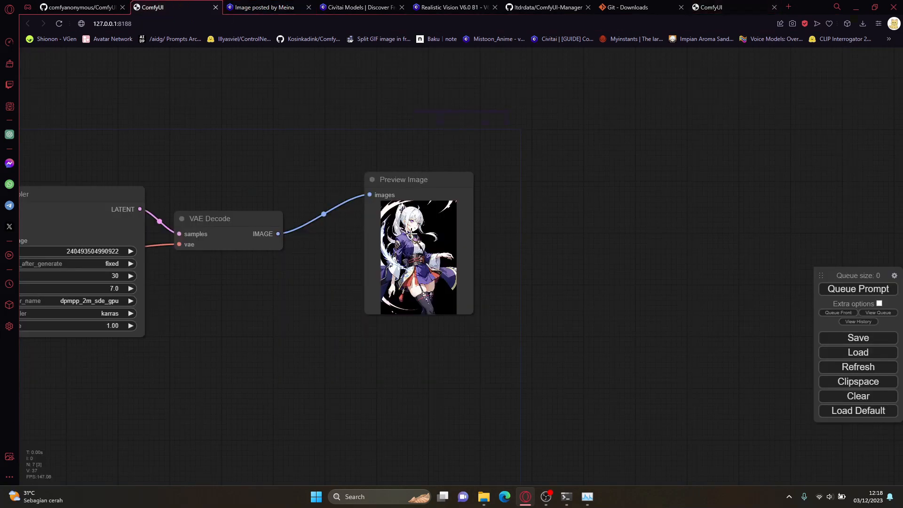
scroll(417, 167, up, 3)
scroll(280, 286, down, 1)
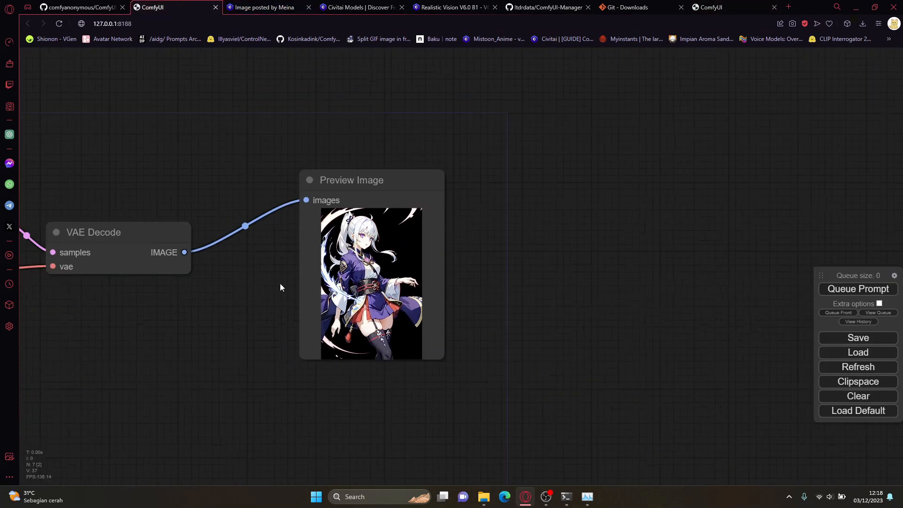
scroll(280, 284, down, 5)
drag(197, 339, 405, 345)
Step: Leave the sample image, browse the MeinaMix model page's gallery and open the blue-haired maid image
click(889, 95)
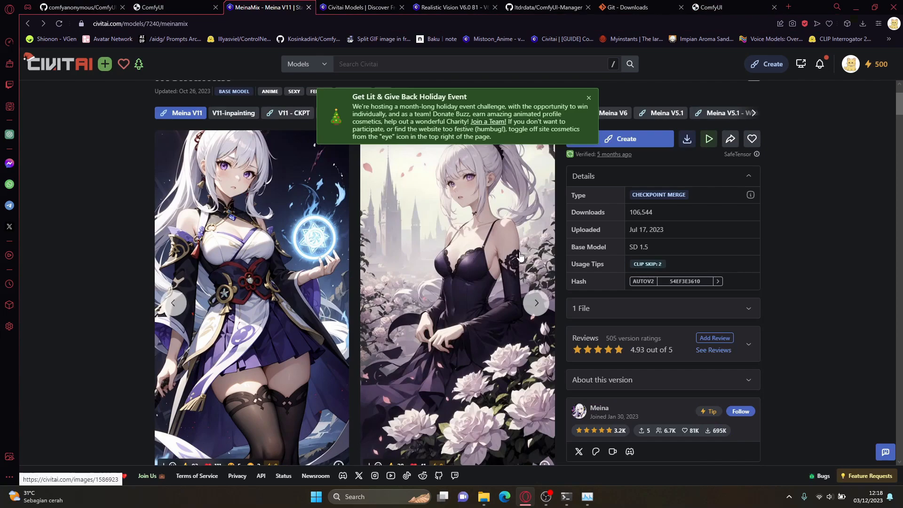
scroll(522, 244, down, 6)
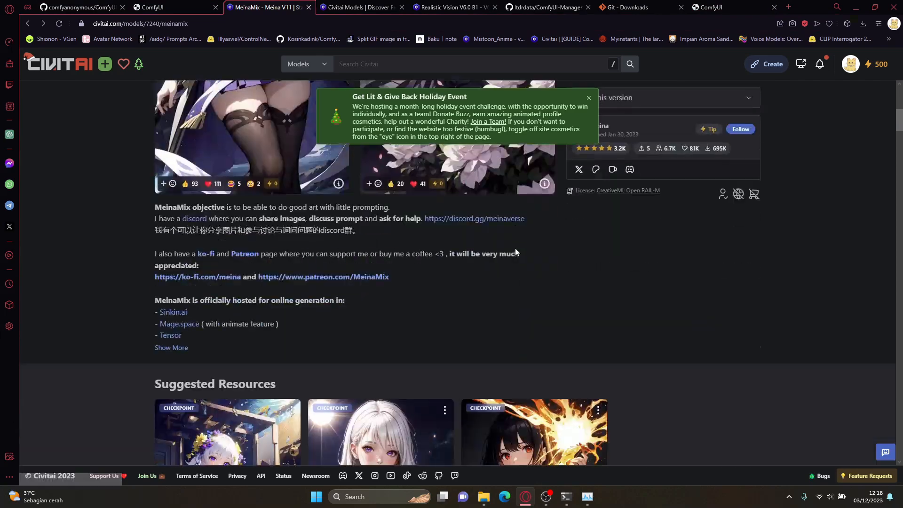
scroll(516, 252, down, 20)
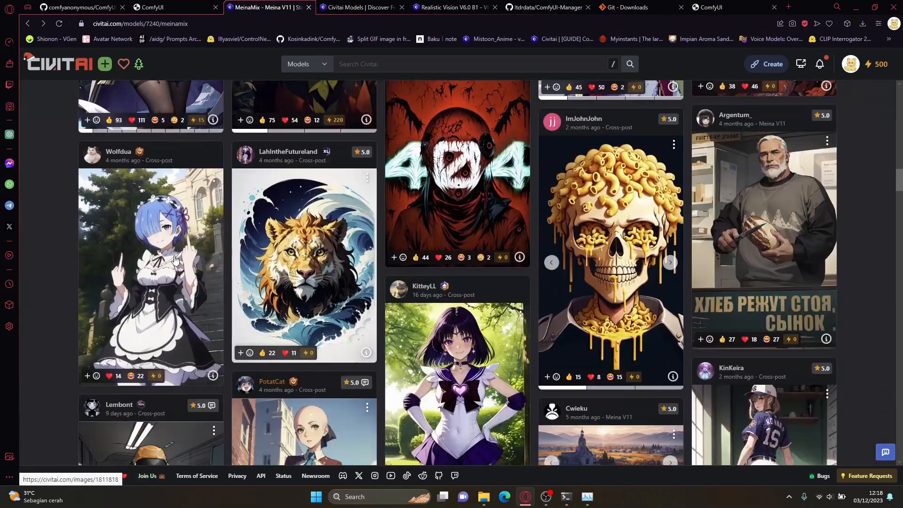
scroll(174, 235, down, 3)
scroll(174, 221, up, 1)
click(174, 217)
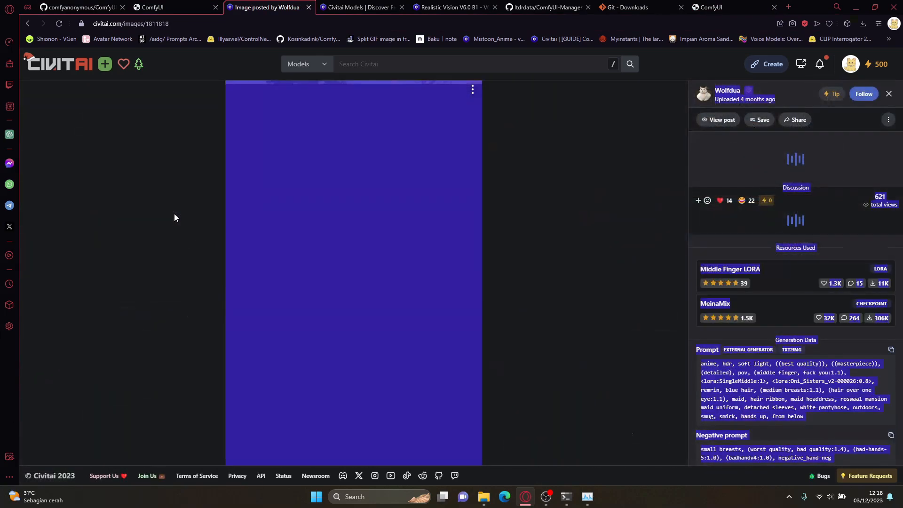
Step: Examine the maid image's Oni_Sisters LoRA tag and badhandv4 negative embedding, close the image and return to ComfyUI
scroll(811, 354, down, 2)
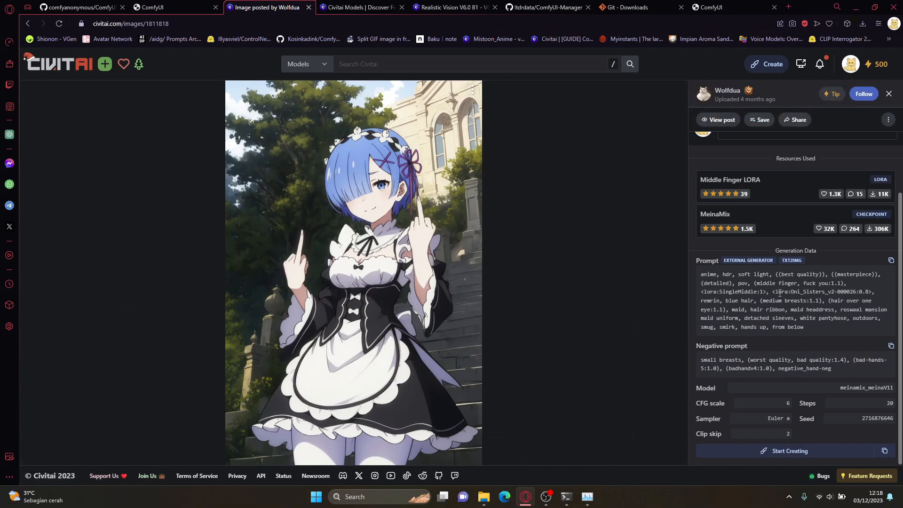
drag(704, 290, 869, 290)
drag(866, 291, 868, 292)
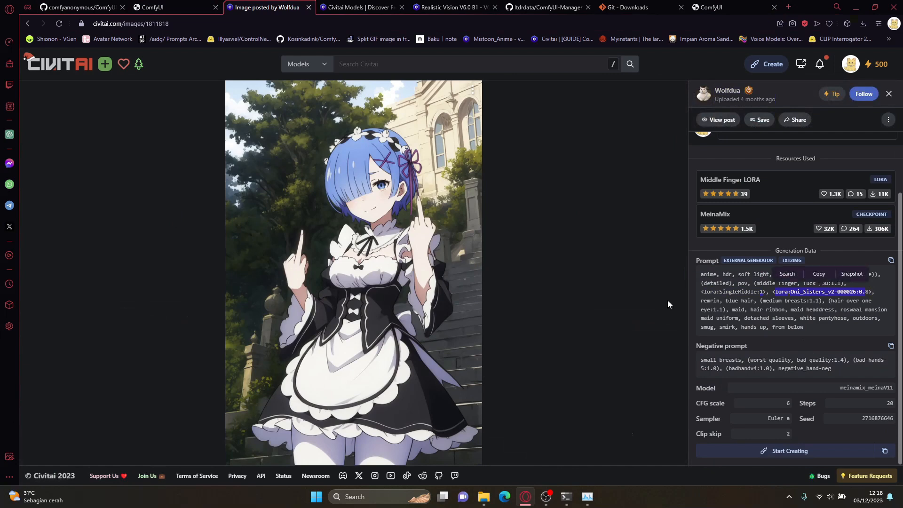
drag(728, 368, 771, 370)
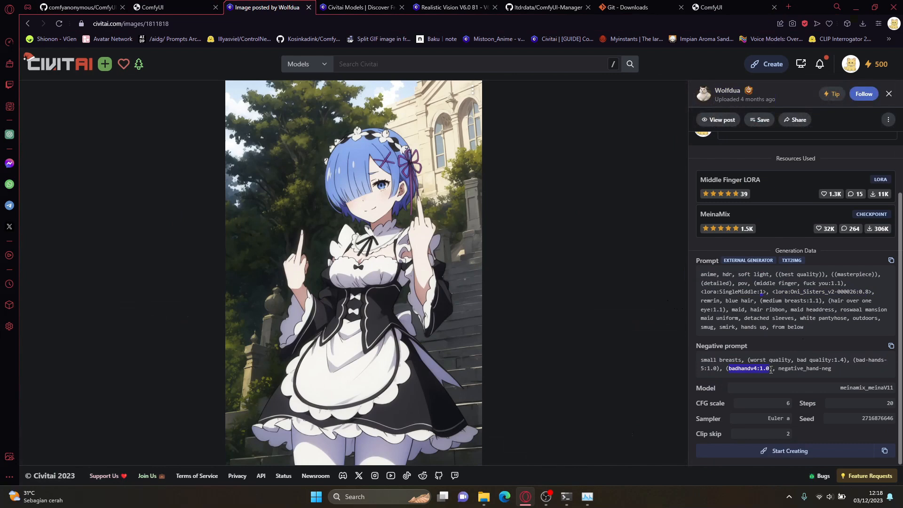
click(747, 370)
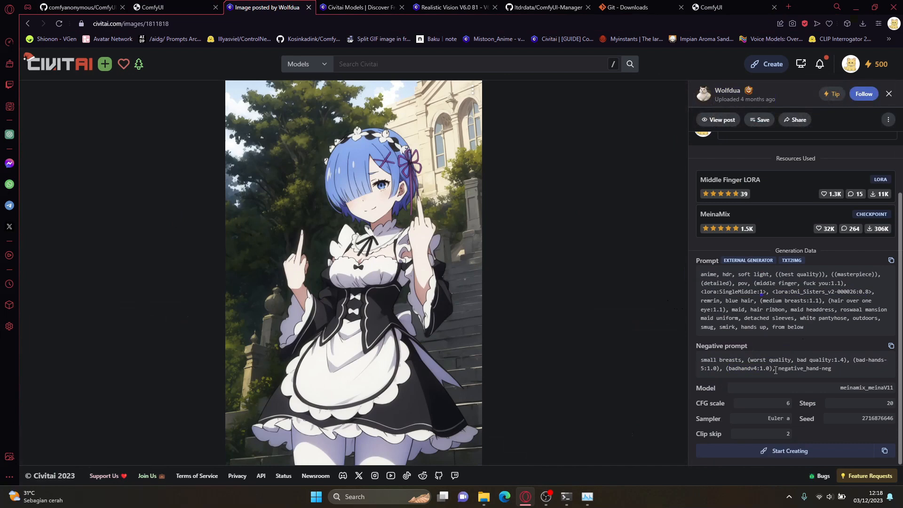
click(888, 93)
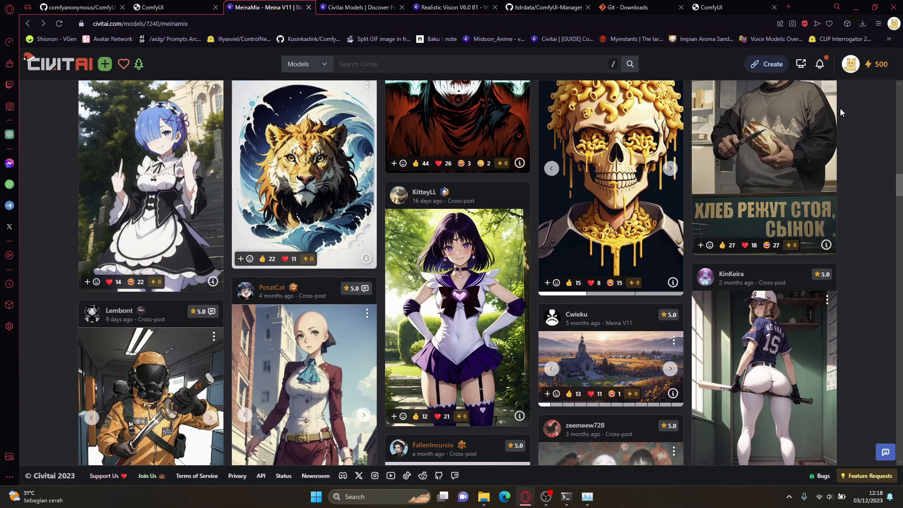
click(177, 4)
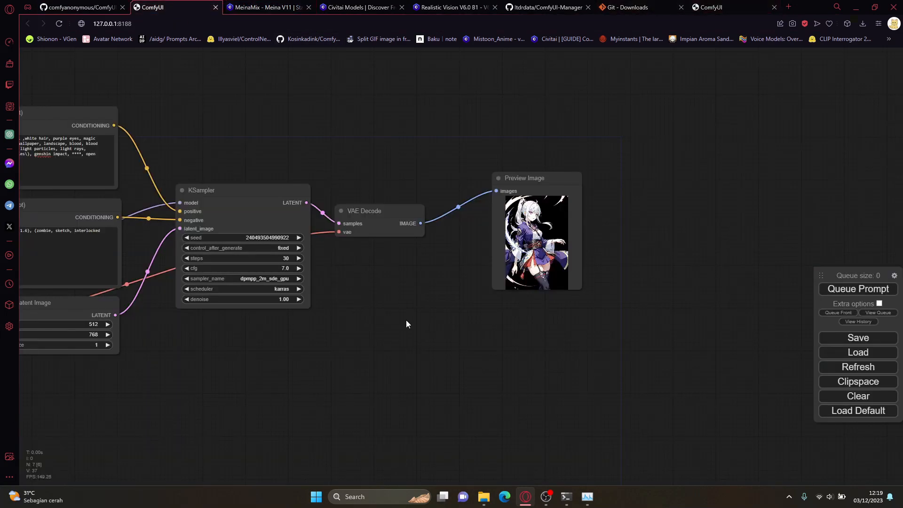
mouse_move(548, 495)
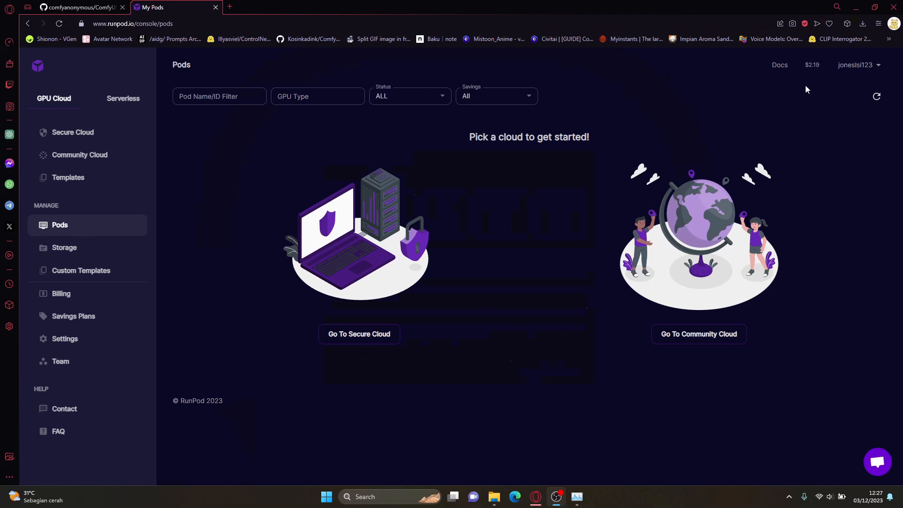
Step: Open the RunPod account's billing page and try an Add Credit amount of $5, checking the minimum allowed
mouse_move(809, 68)
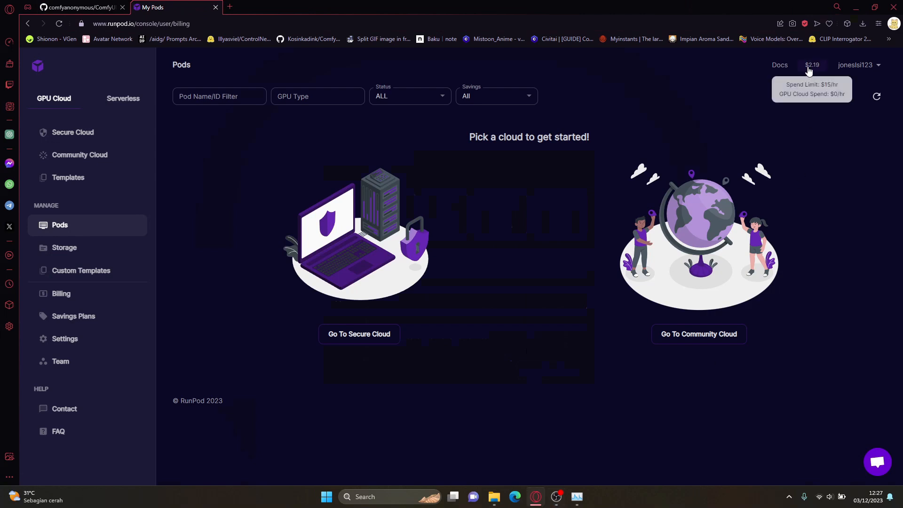
click(810, 66)
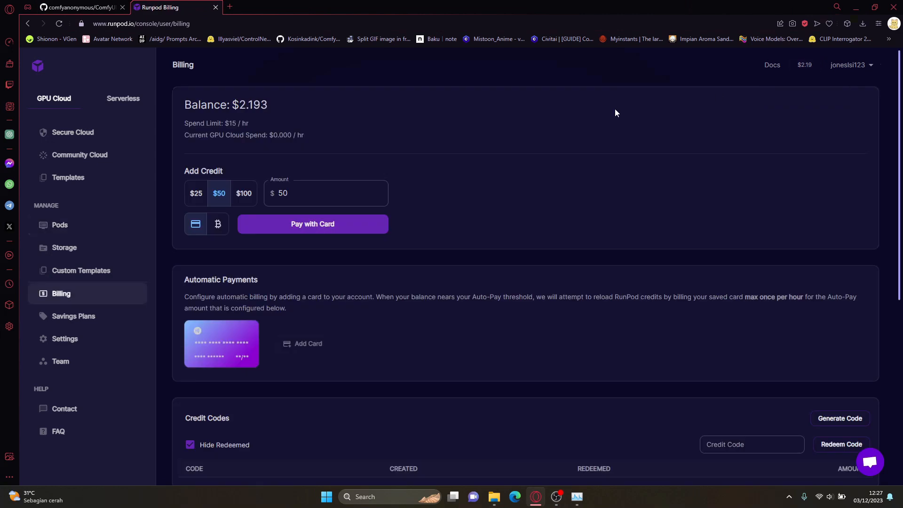
click(346, 189)
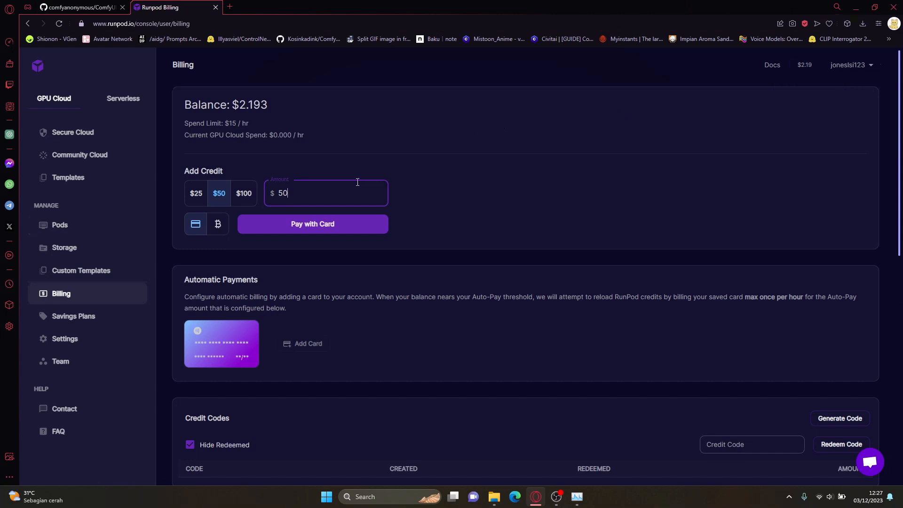
key(BackSpace)
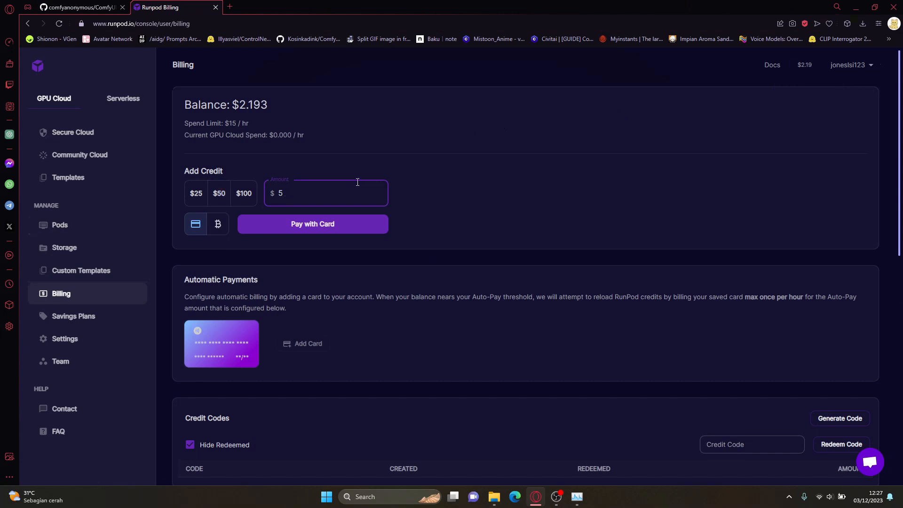
click(561, 167)
drag(353, 213, 265, 213)
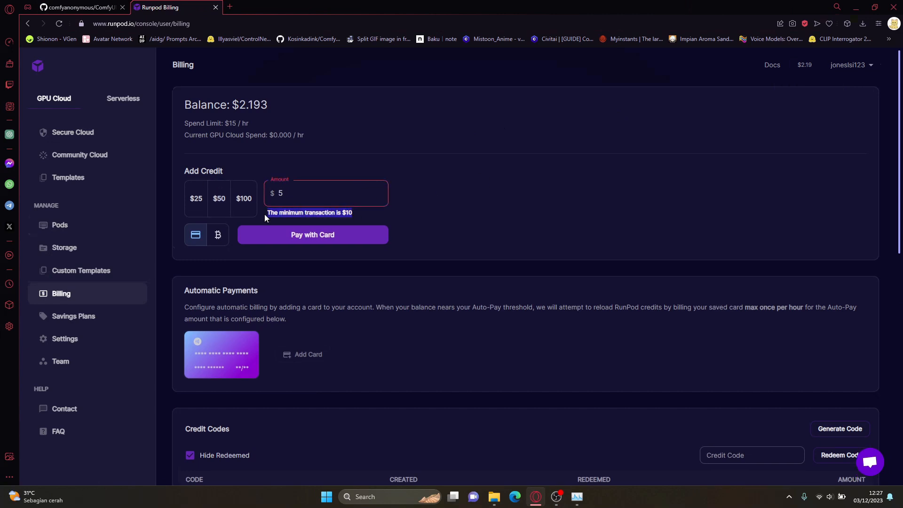
click(497, 204)
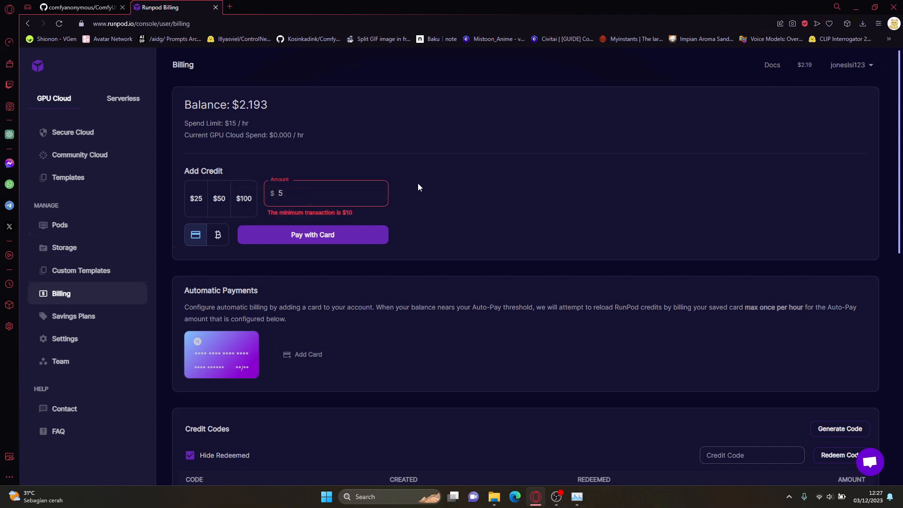
Step: Set the Add Credit amount to $10
click(345, 189)
key(BackSpace)
text(10)
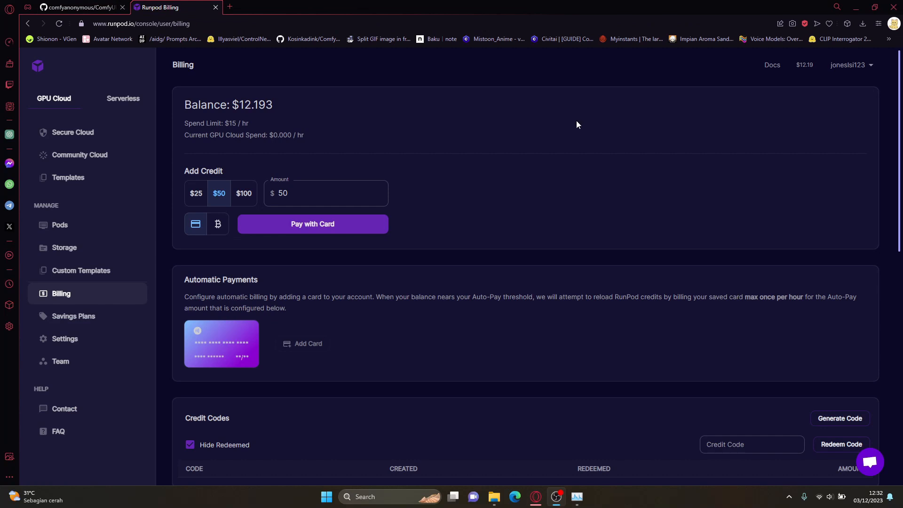
Step: Review the Community Cloud GPU offers and look up the rupiah equivalent of $0.36 in a new browser tab
click(64, 99)
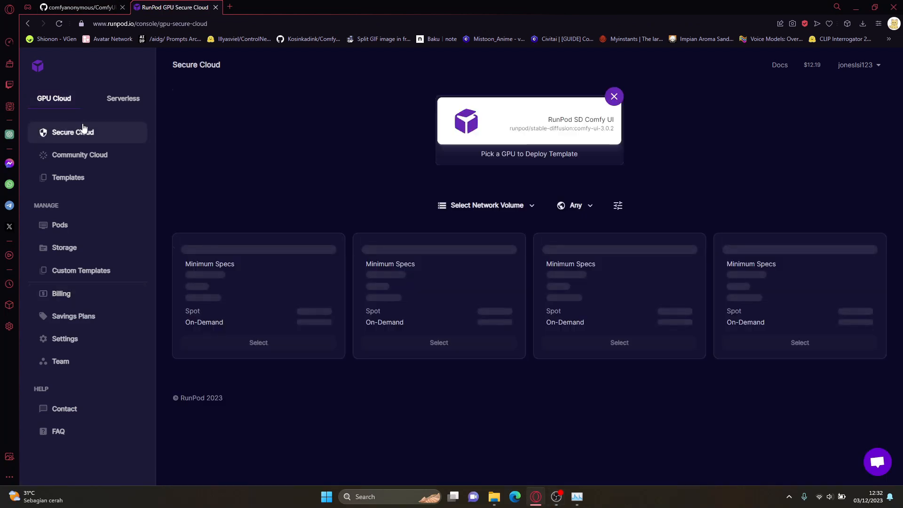
click(99, 155)
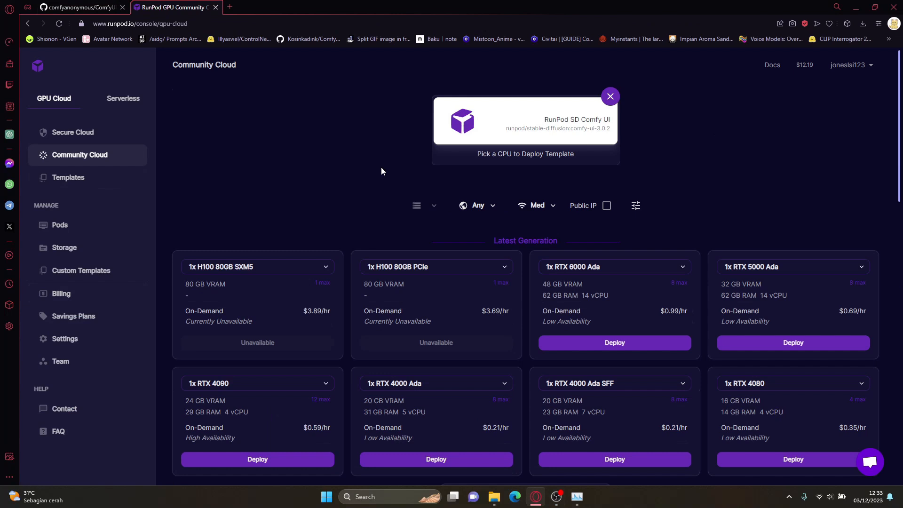
scroll(376, 167, down, 10)
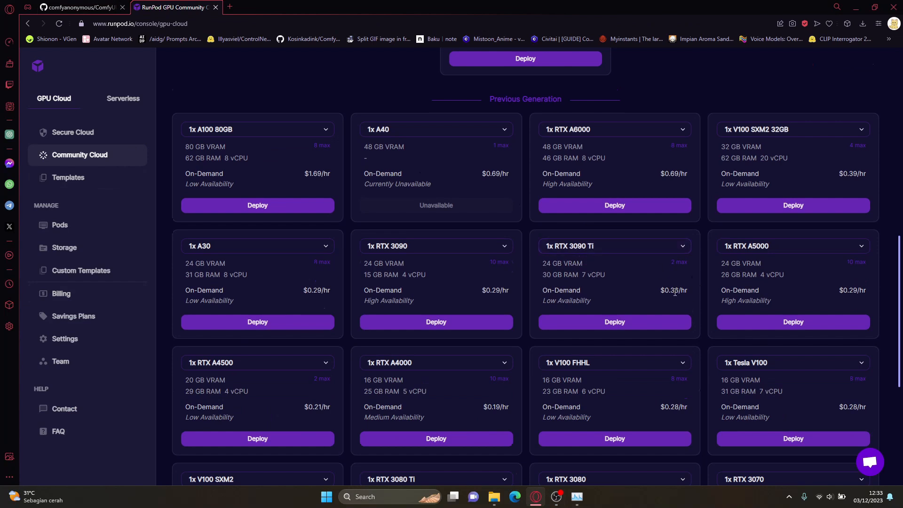
click(230, 7)
text($0.36)
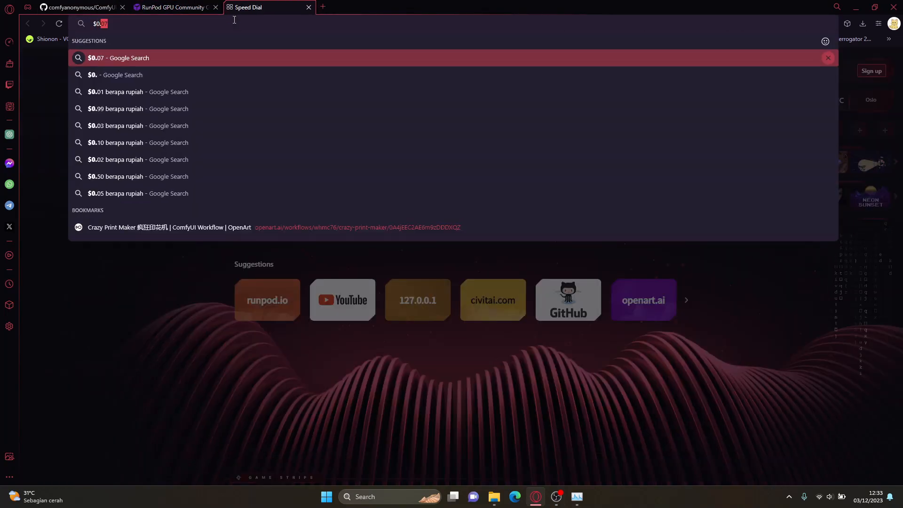
Step: Review the Secure Cloud GPU offers and look up the rupiah equivalent of $0.44 in the other browser tab
click(179, 8)
click(87, 132)
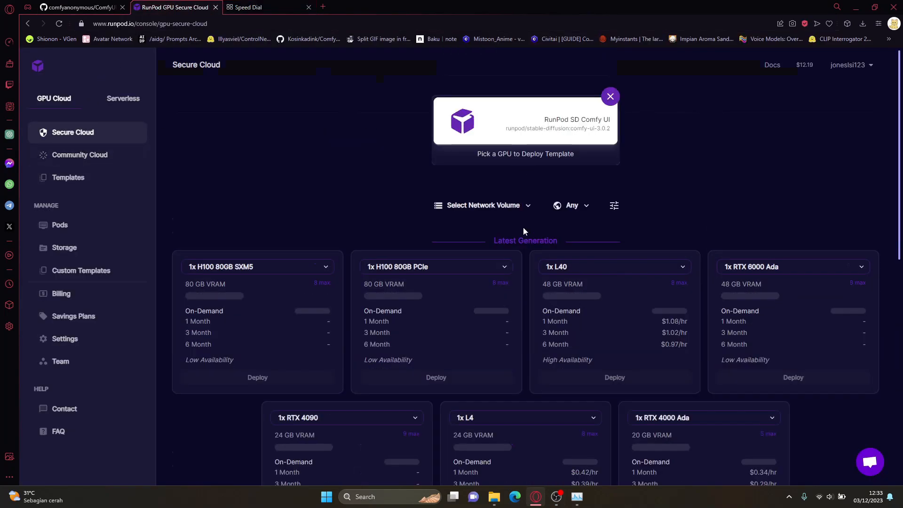
scroll(522, 226, down, 10)
scroll(522, 234, down, 1)
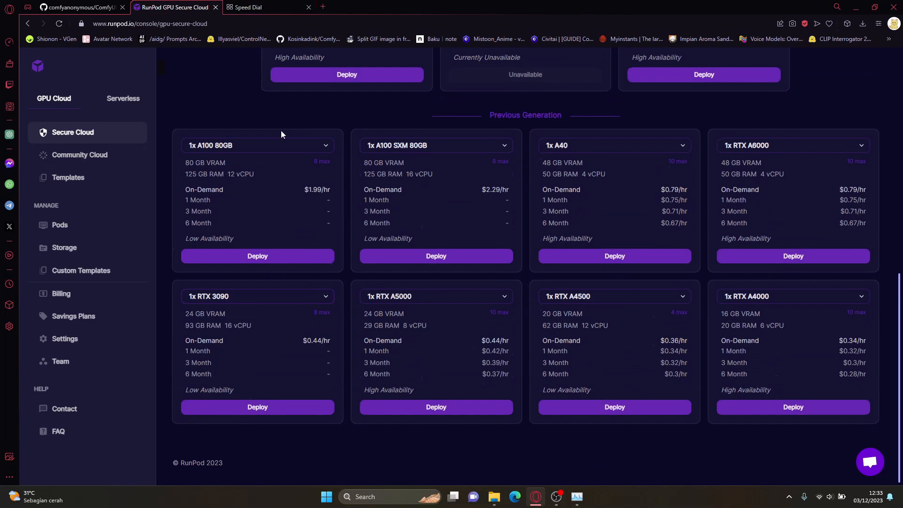
click(249, 7)
key(BackSpace)
key(BackSpace)
text(44)
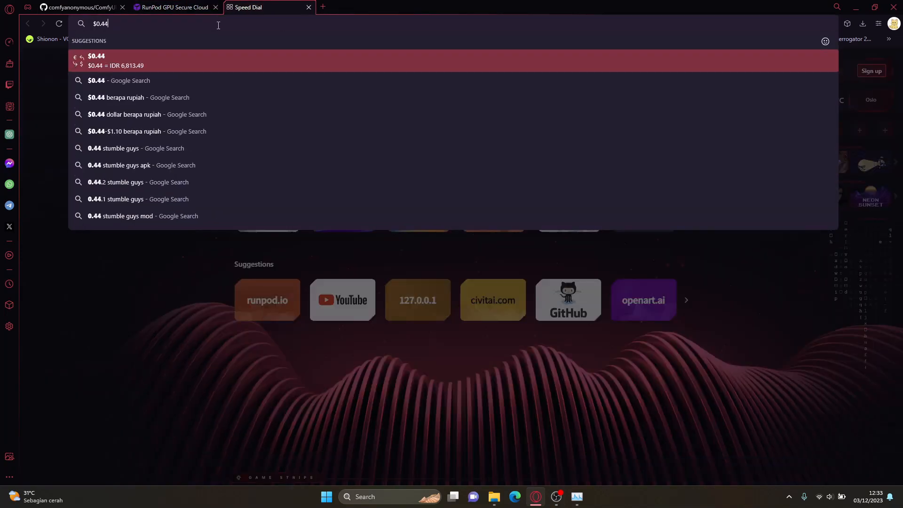
Step: Return to the RunPod browser tab and review the Secure Cloud GPU offers and their availability across all regions
click(166, 8)
scroll(198, 104, up, 15)
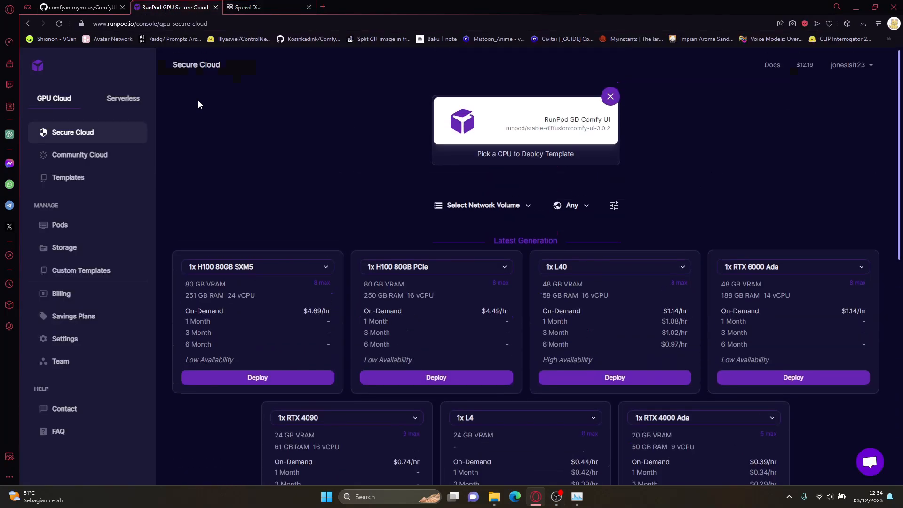
scroll(242, 121, down, 4)
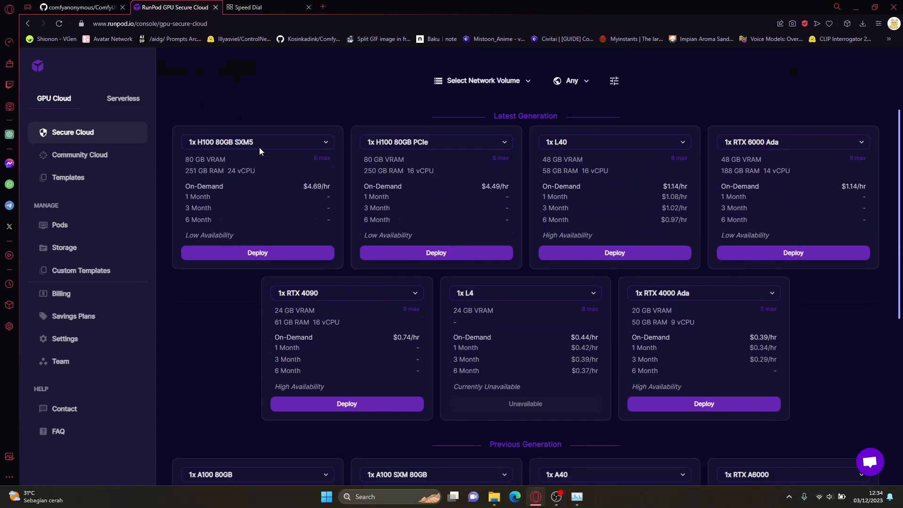
scroll(260, 151, down, 6)
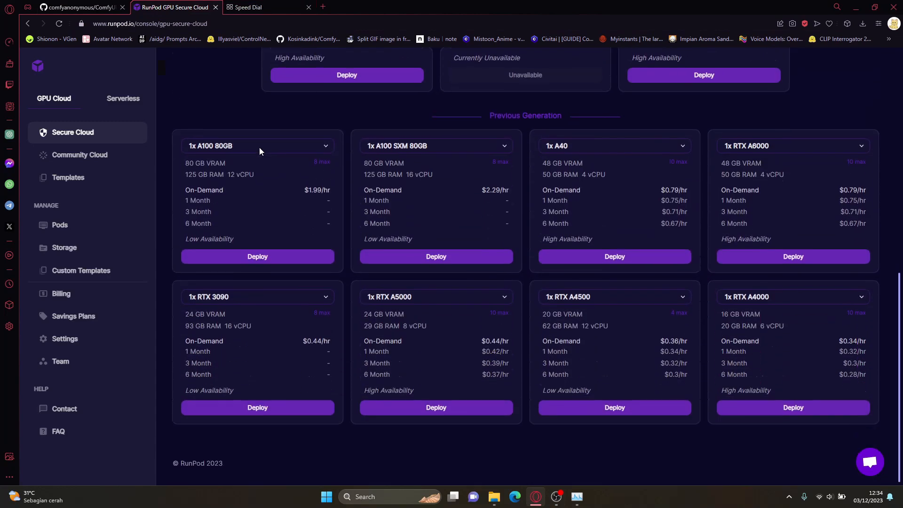
scroll(257, 179, up, 1)
scroll(249, 244, down, 1)
scroll(238, 301, up, 10)
Step: Open the form for a new network volume, examine the selectable data centers, and close it without creating anything
click(474, 205)
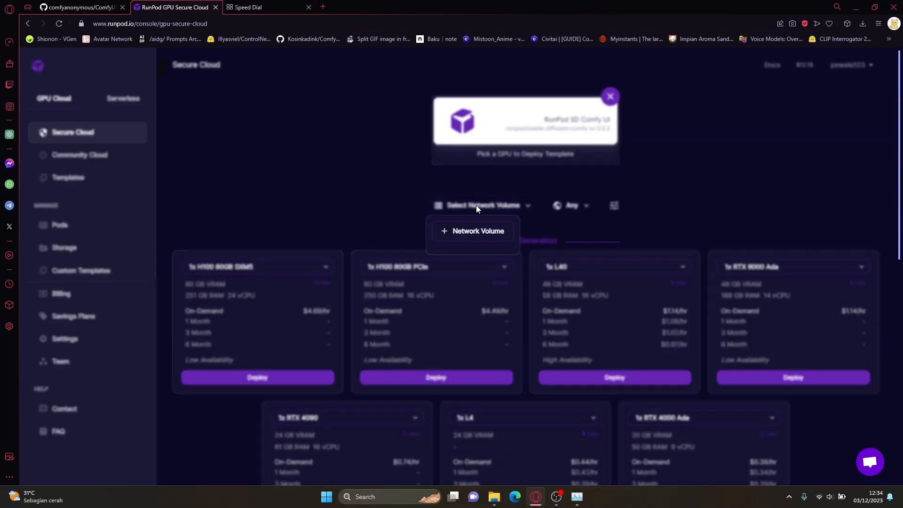
click(492, 230)
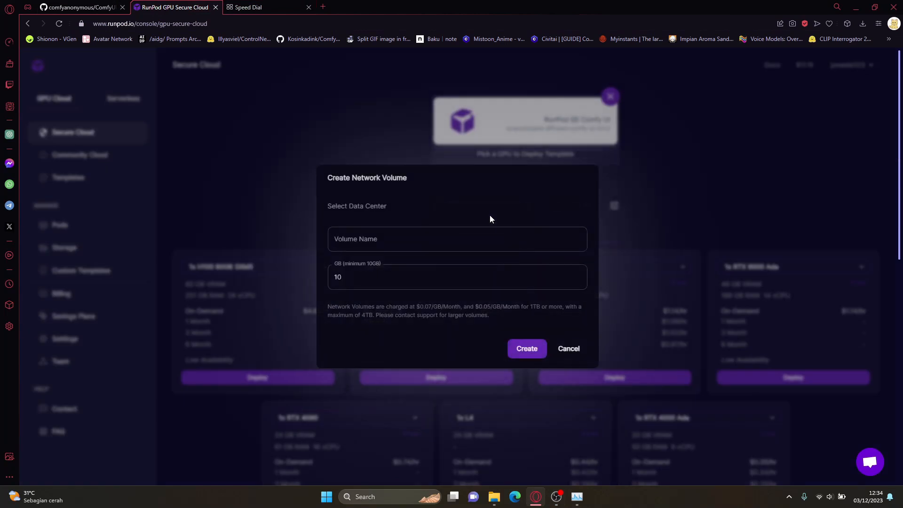
drag(325, 174, 353, 199)
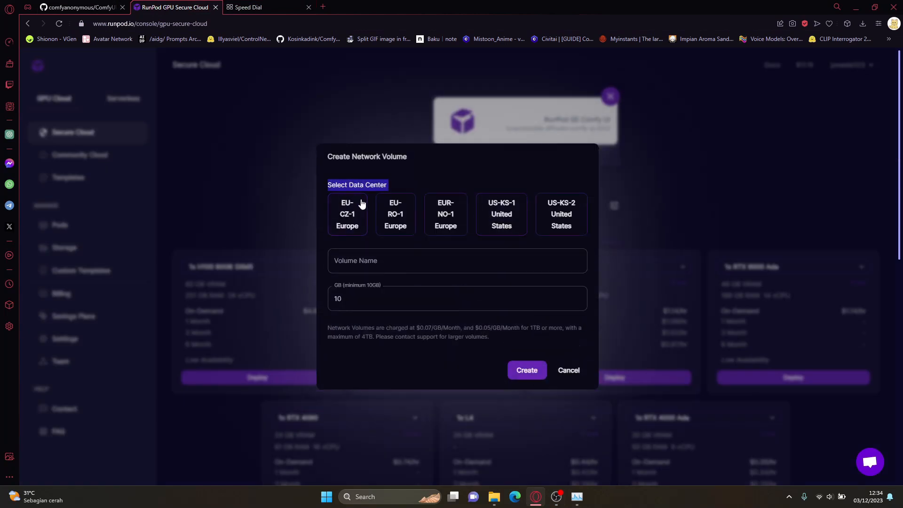
drag(584, 229, 587, 231)
click(491, 239)
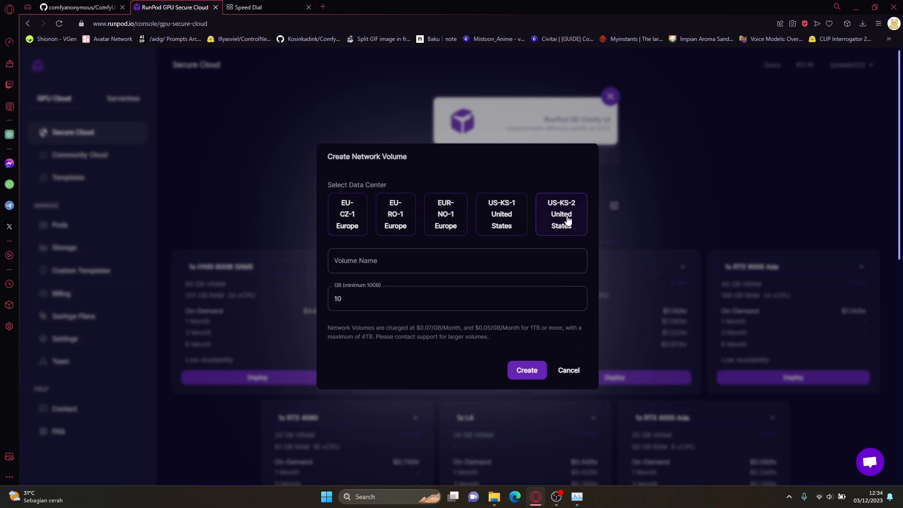
click(569, 369)
Step: Filter the Secure Cloud GPUs by region EU-RO-1 and check the availability of the listed cards, including the RTX 3090
click(572, 206)
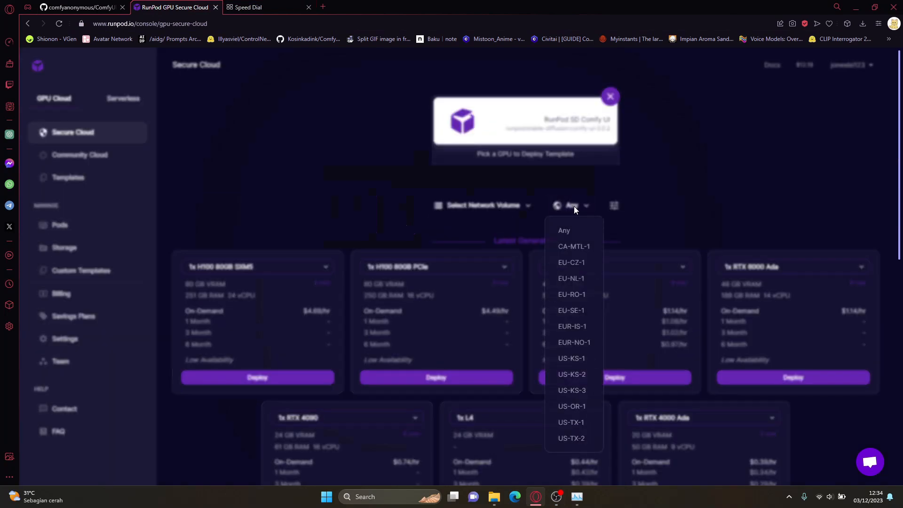
click(583, 295)
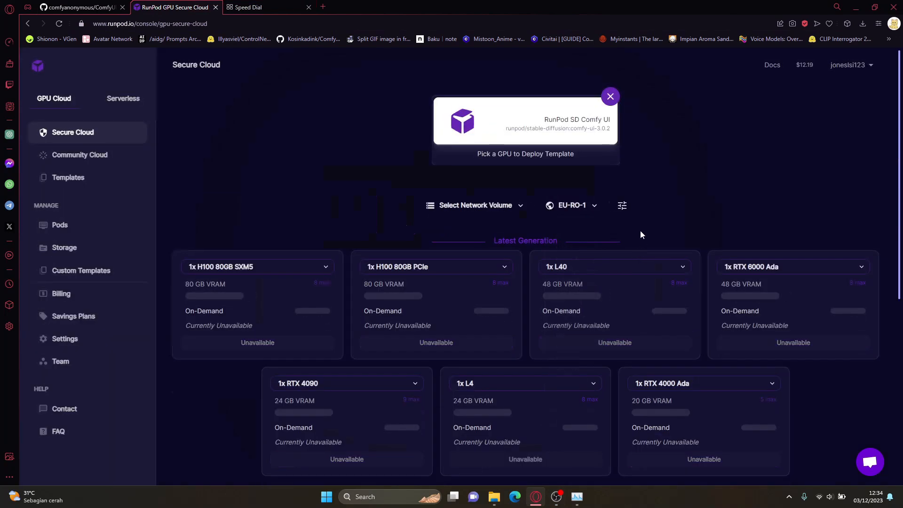
scroll(519, 210, down, 3)
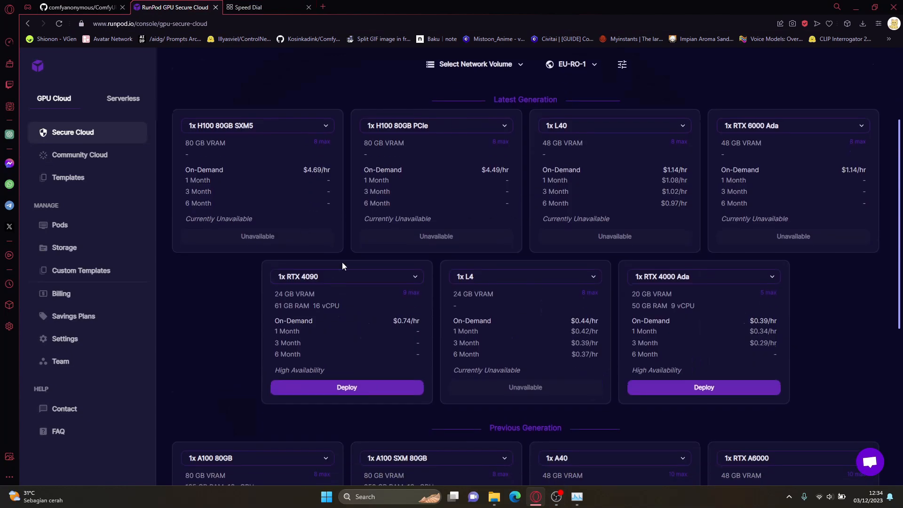
scroll(434, 370, down, 4)
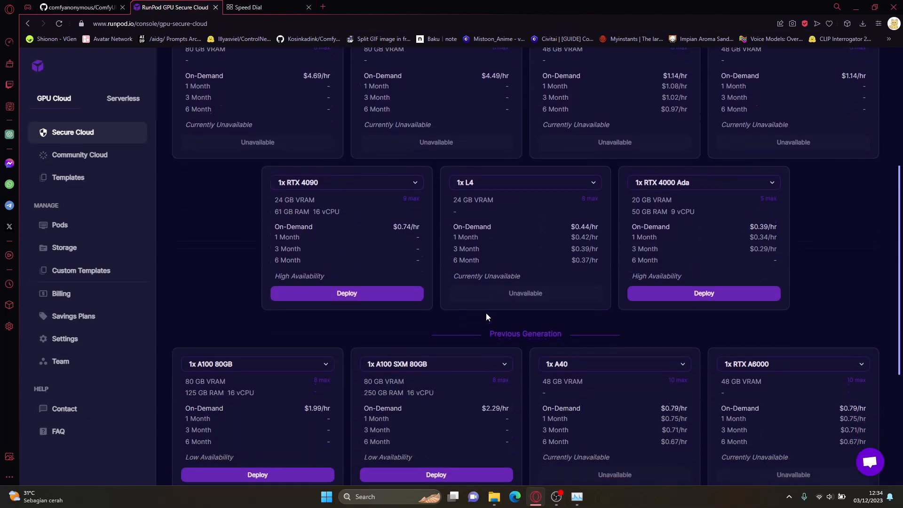
scroll(486, 315, down, 2)
scroll(486, 312, up, 8)
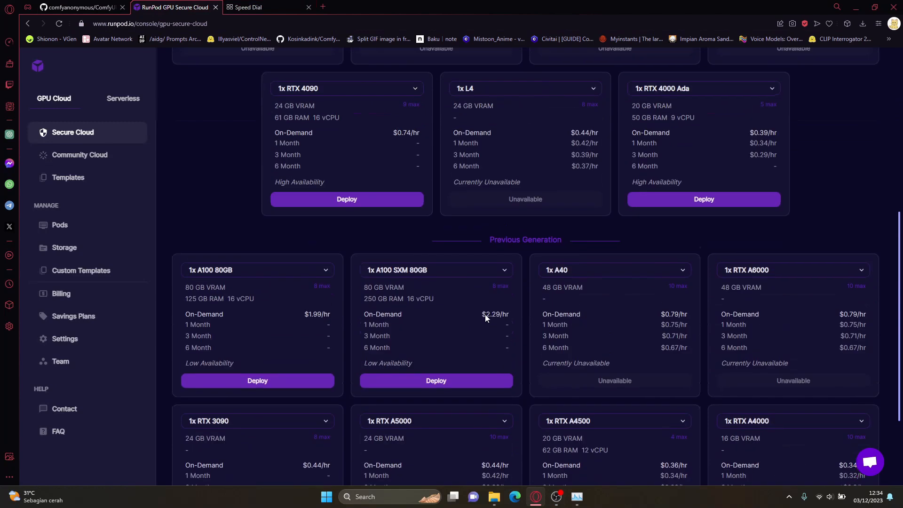
scroll(570, 177, down, 3)
scroll(522, 215, down, 5)
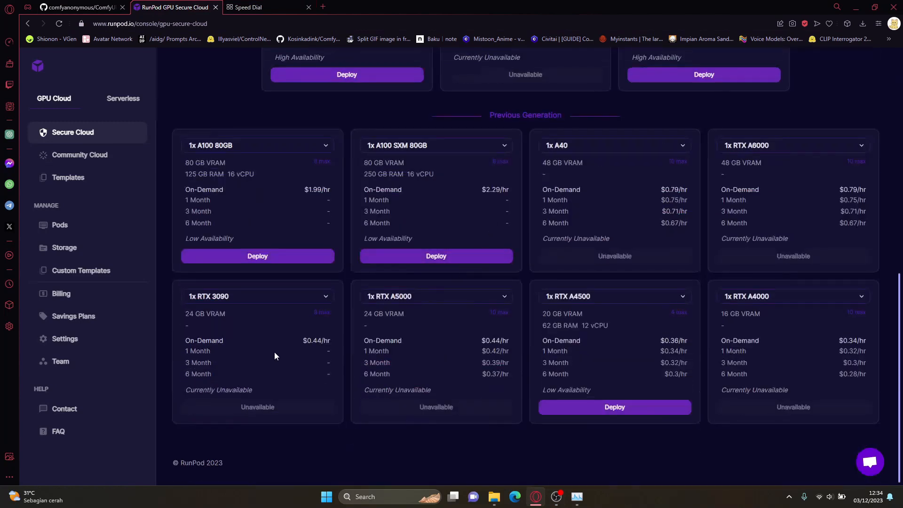
drag(187, 337, 296, 394)
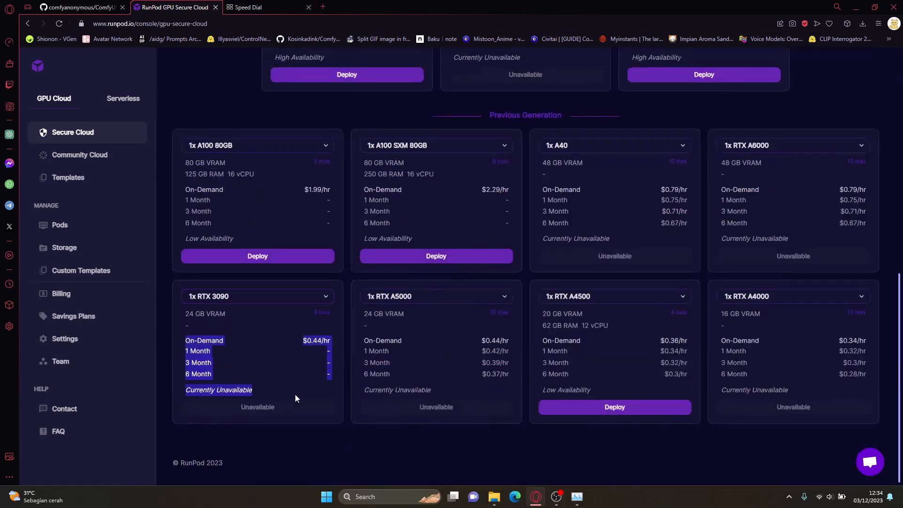
click(329, 389)
scroll(329, 389, up, 1)
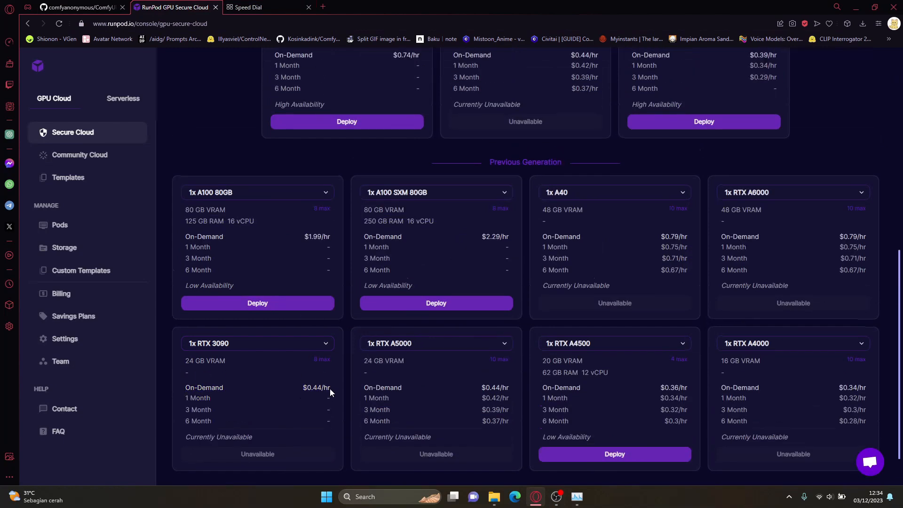
scroll(481, 289, up, 6)
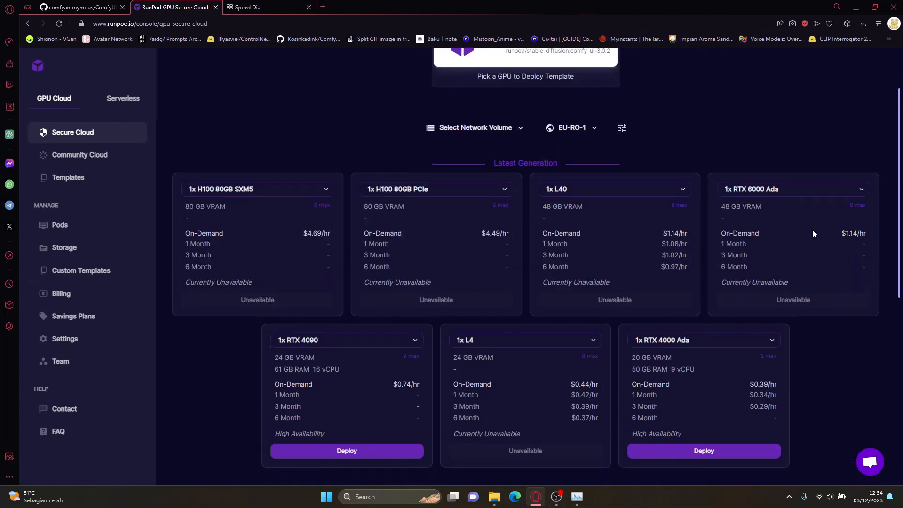
Step: Filter the Secure Cloud GPUs by region EU-CZ-1 and check which cards are available there
click(569, 128)
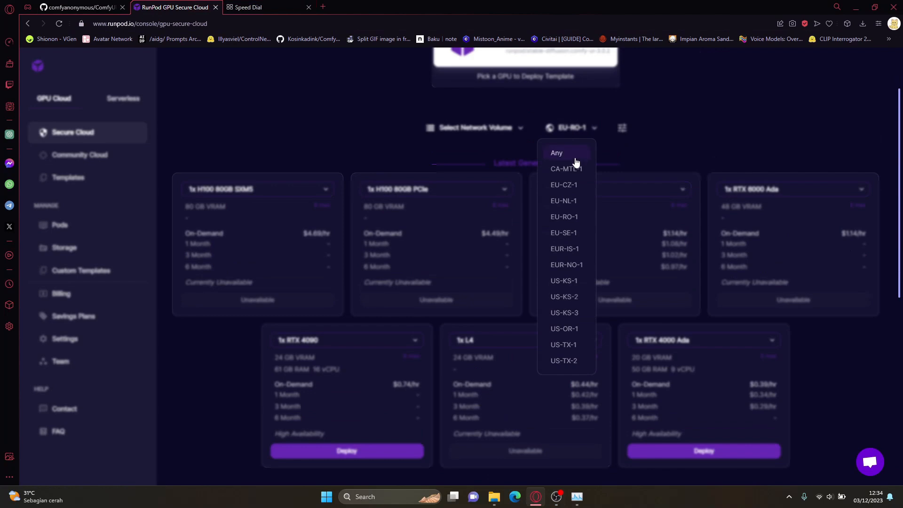
click(572, 190)
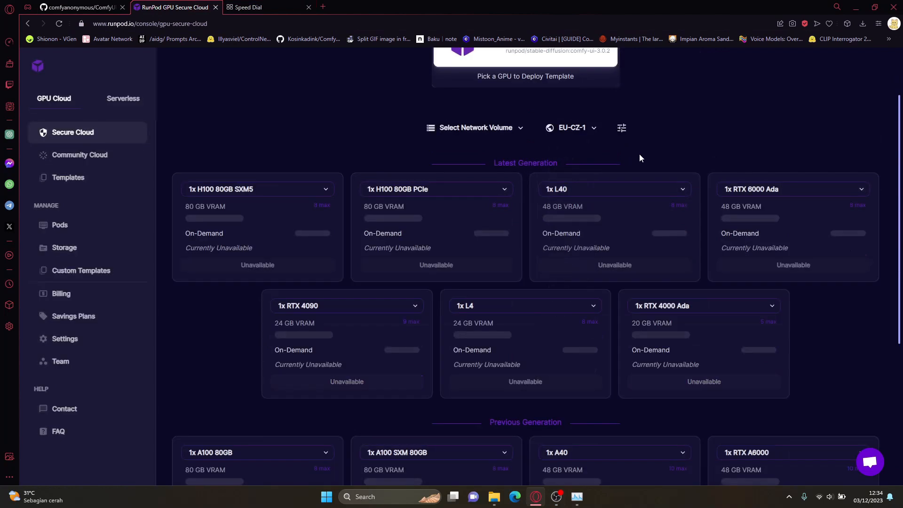
scroll(752, 150, down, 6)
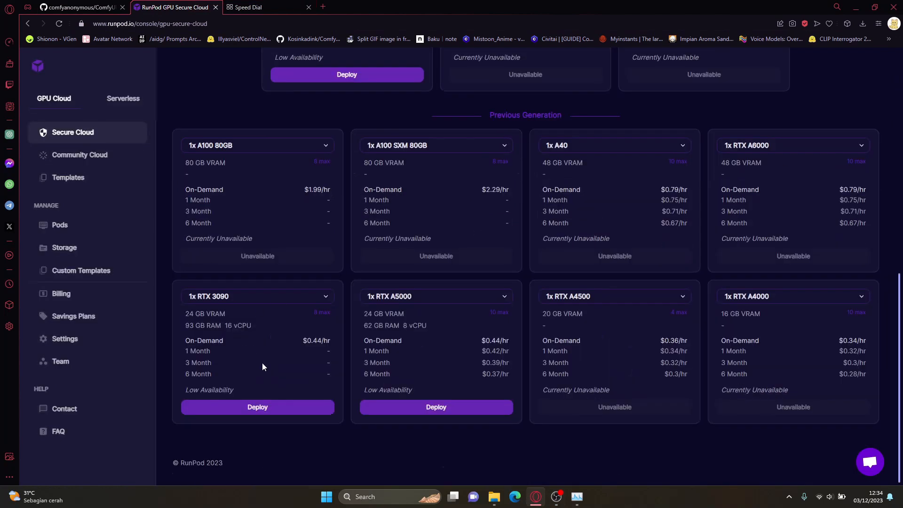
scroll(669, 229, up, 8)
Step: Fill in a new network volume in data center EU-CZ-1, using a personal first name as its name and a size of 50 GB
click(473, 207)
click(481, 232)
click(346, 226)
click(386, 261)
text(Ardh)
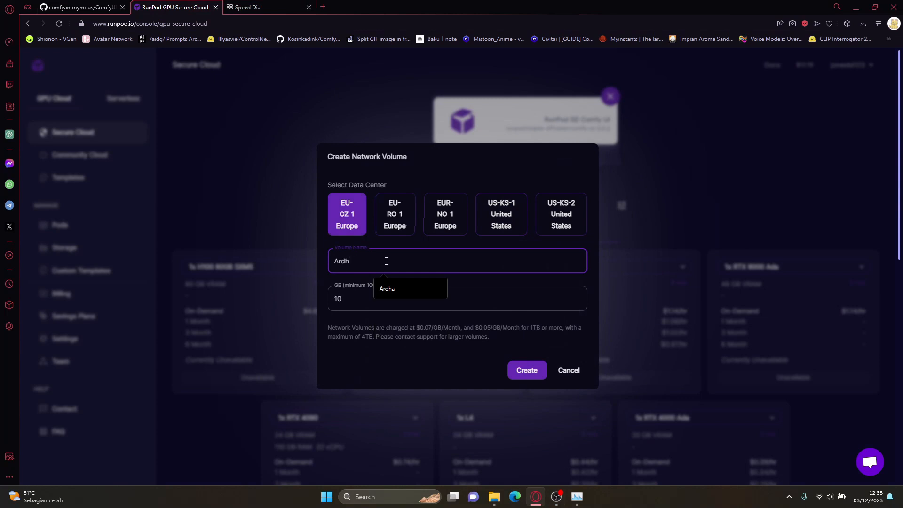
click(391, 289)
click(391, 289)
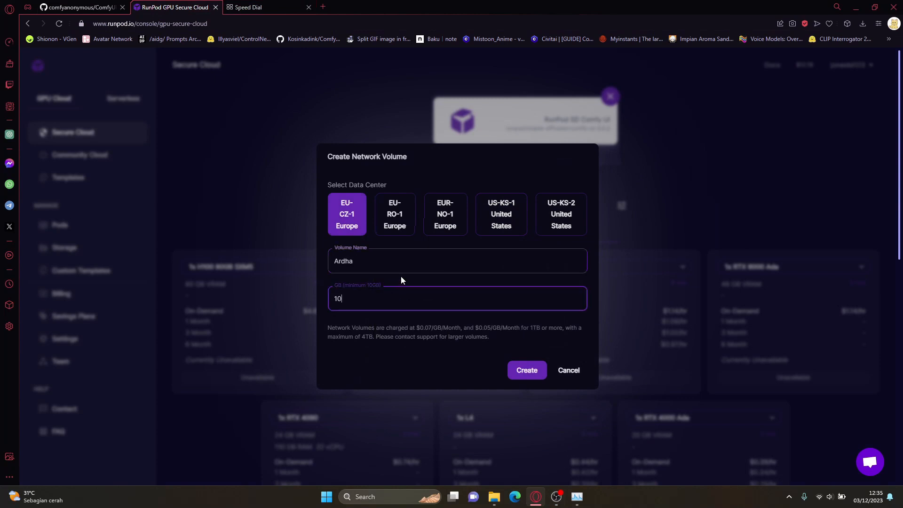
key(BackSpace)
key(BackSpace)
text(50)
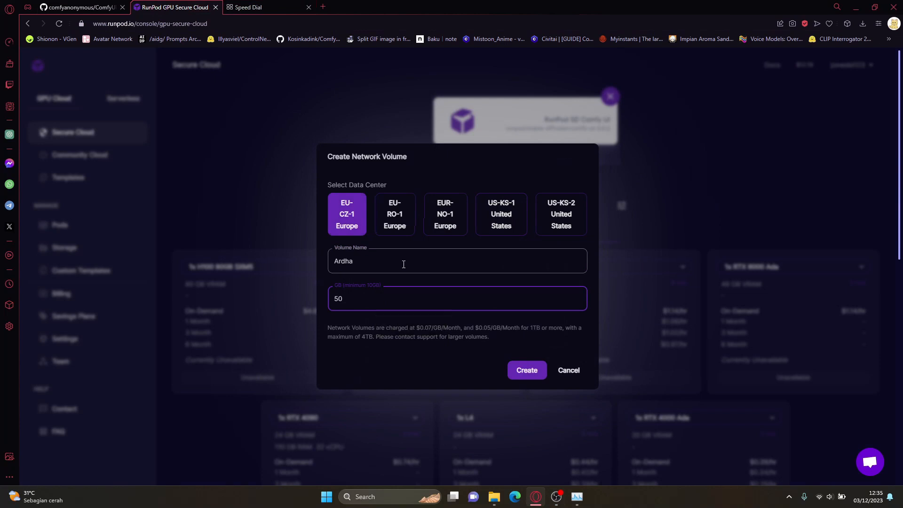
Step: Examine the monthly price per GB charged for network volumes
click(416, 327)
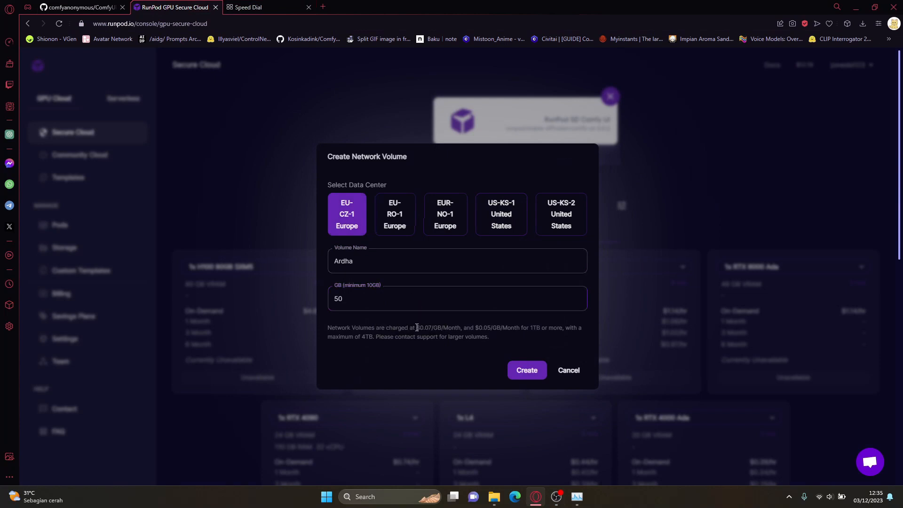
drag(416, 327, 460, 328)
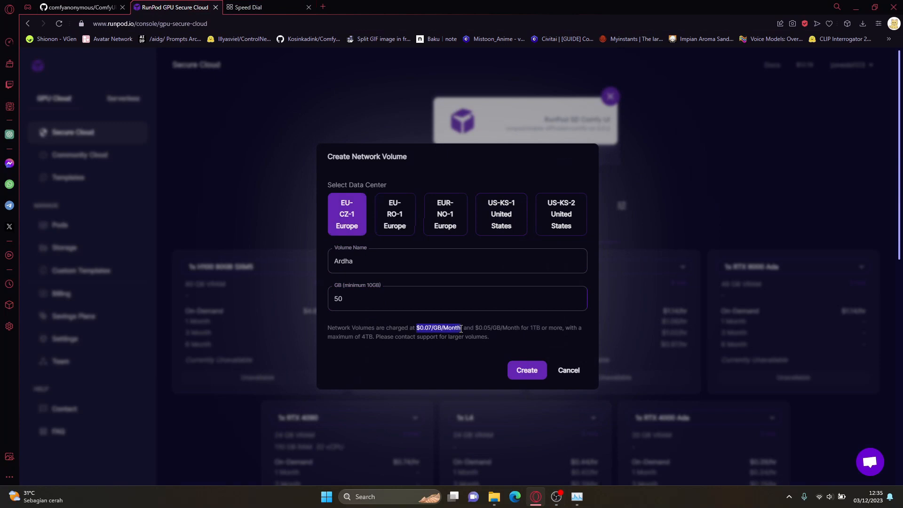
click(510, 338)
drag(417, 326, 462, 329)
click(495, 326)
drag(417, 328, 461, 328)
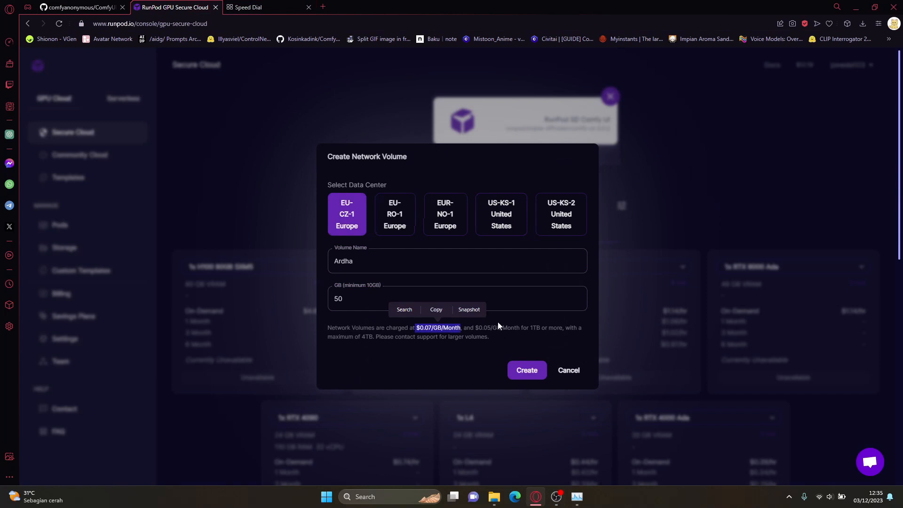
click(501, 323)
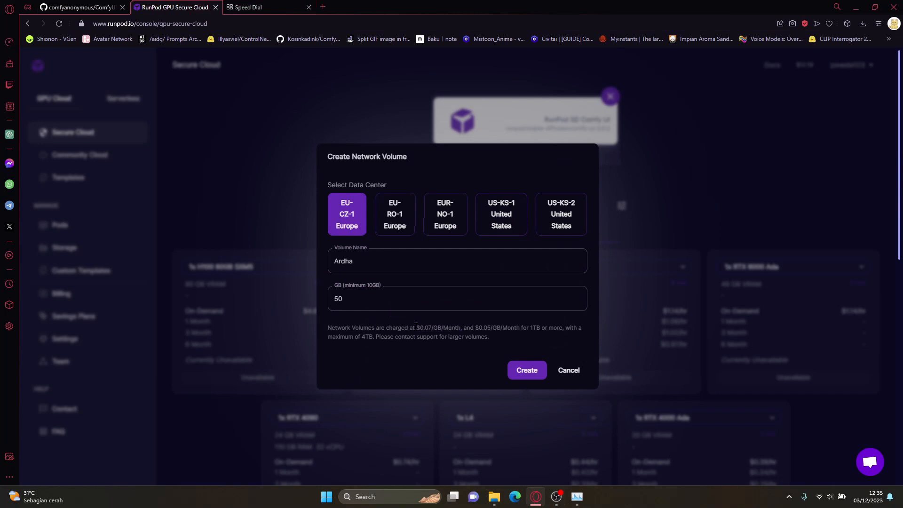
drag(417, 328, 461, 329)
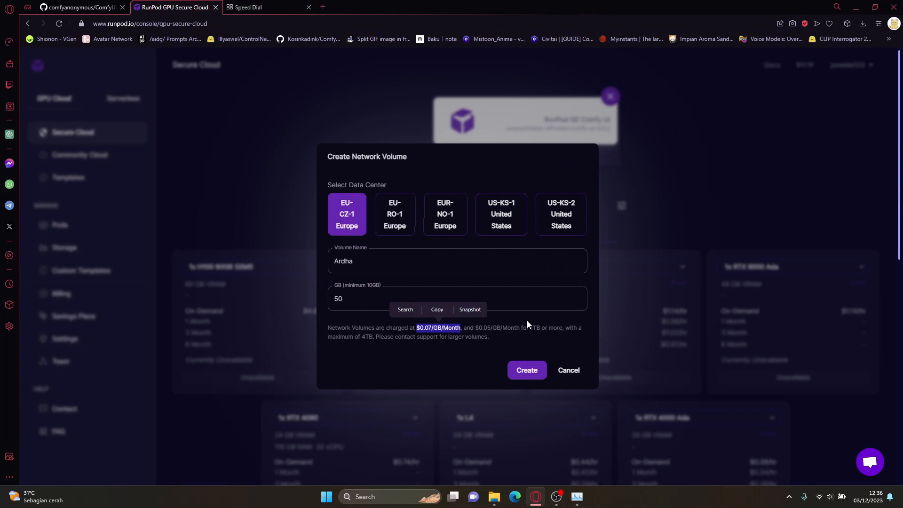
click(427, 331)
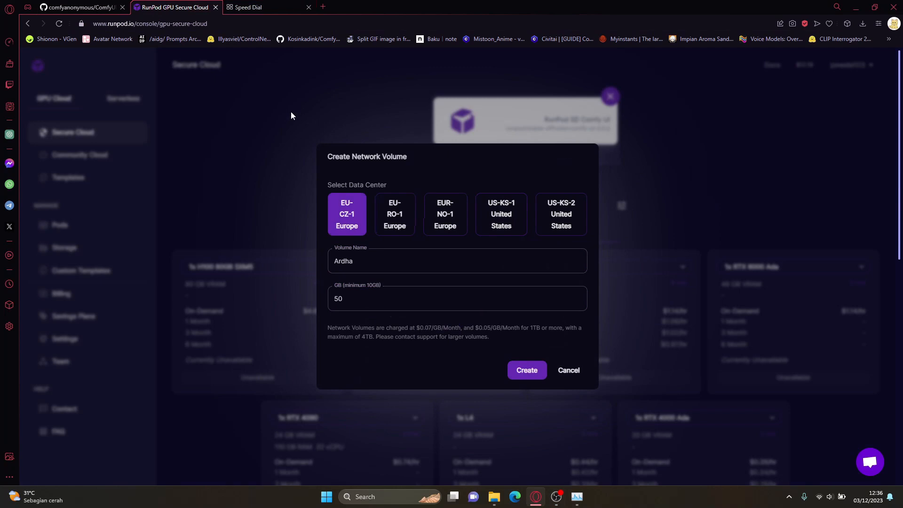
Step: Look up the rupiah equivalent of $0.07 and calculate 50/30 in the other browser tab, checking the volume size in between
click(268, 7)
text($0.)
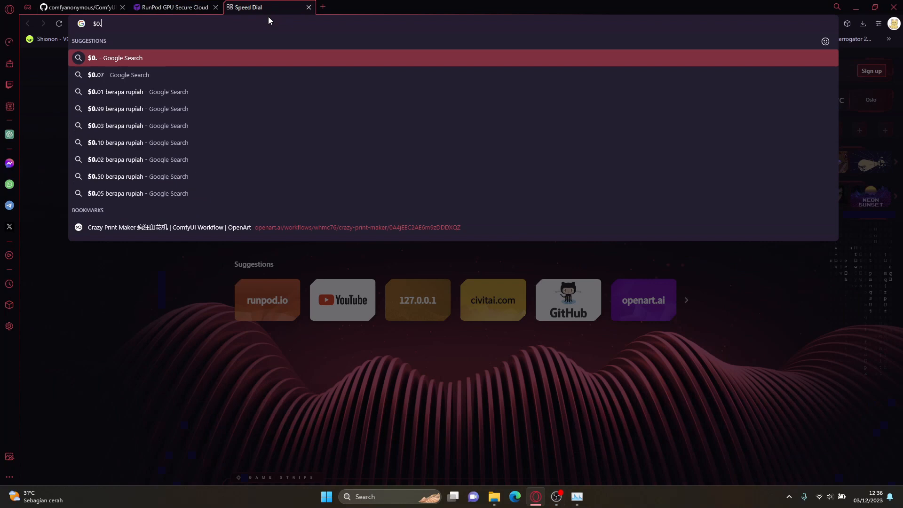
text(07)
click(188, 7)
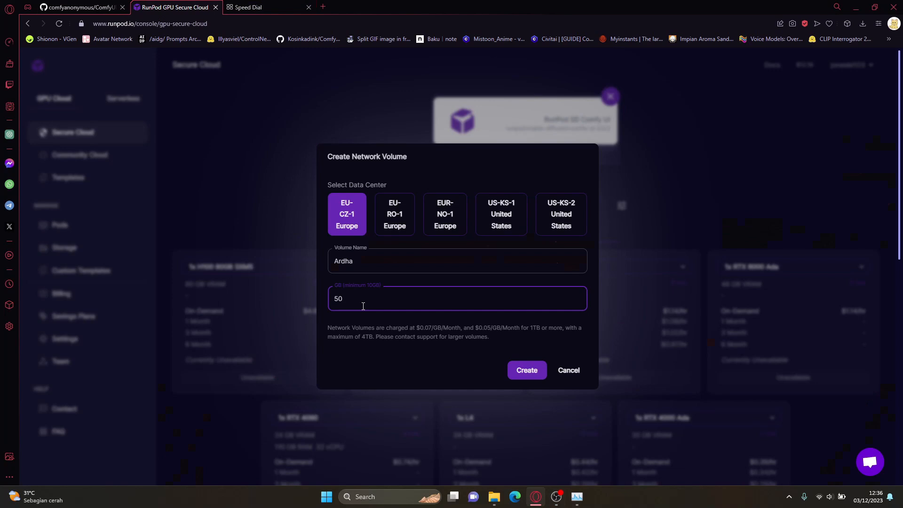
click(268, 7)
click(269, 22)
text(50/30)
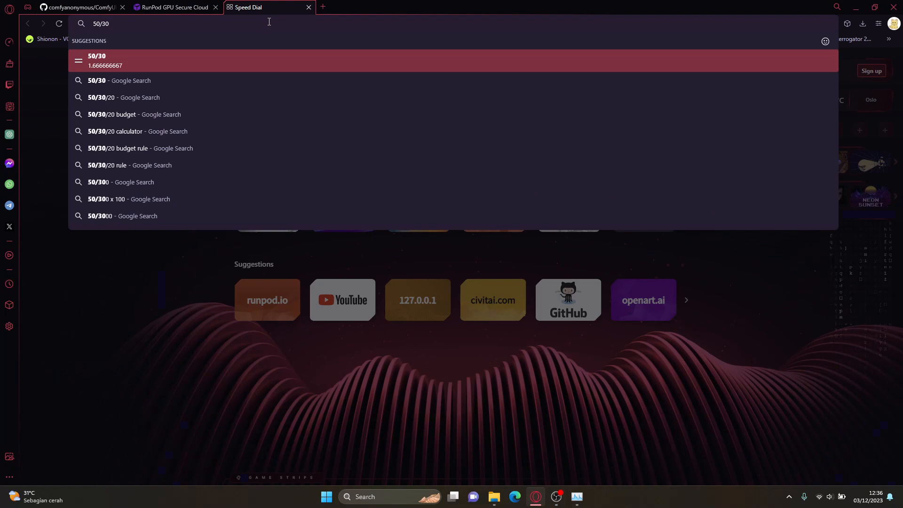
Step: Create the configured network volume in RunPod and open the Storage page to check it
click(170, 9)
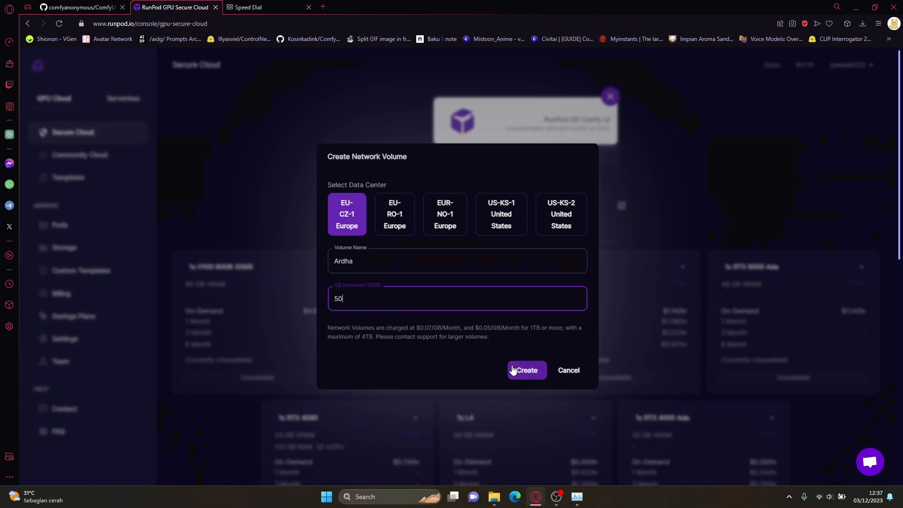
click(518, 370)
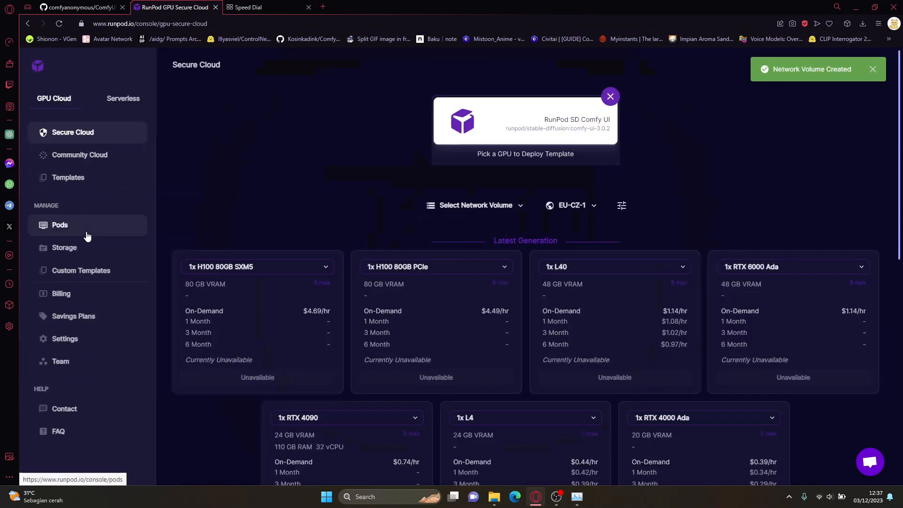
click(64, 249)
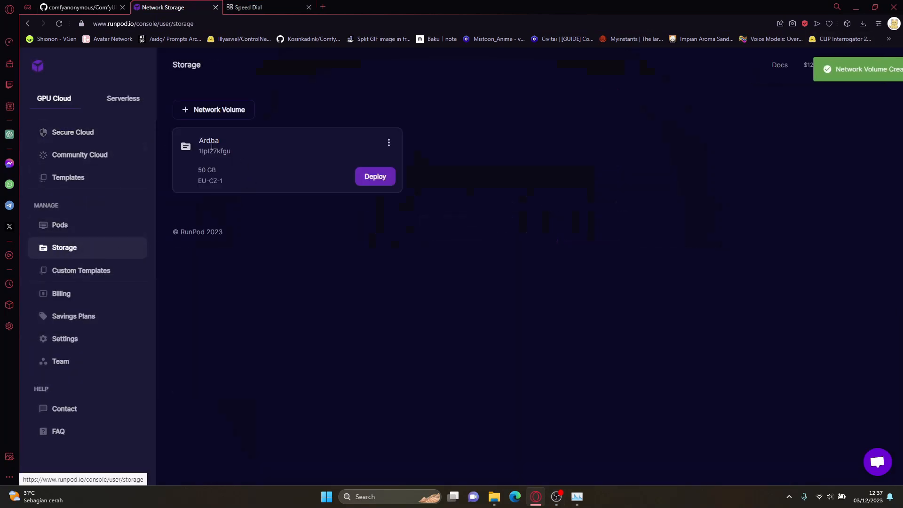
Step: Start a deployment from the new 50 GB network volume and choose the 1x RTX 3090 GPU
double_click(210, 143)
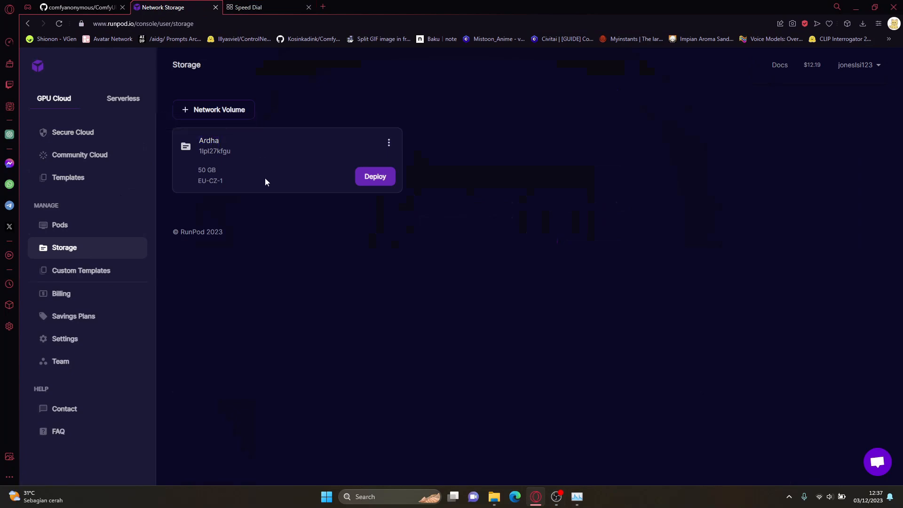
click(385, 178)
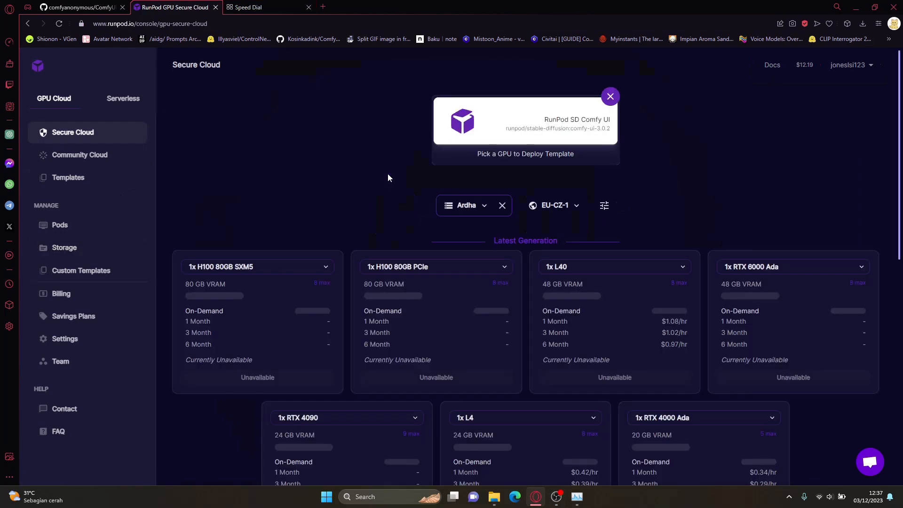
scroll(387, 177, down, 5)
scroll(387, 173, down, 5)
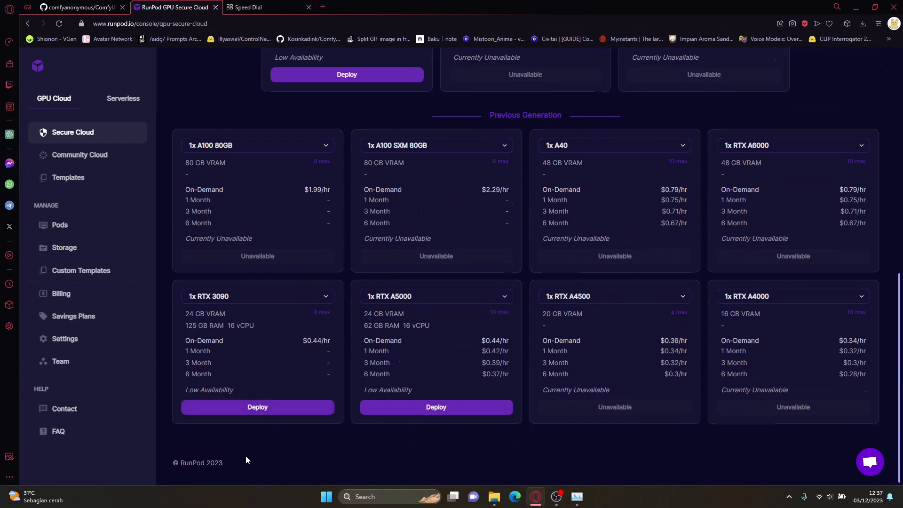
click(250, 411)
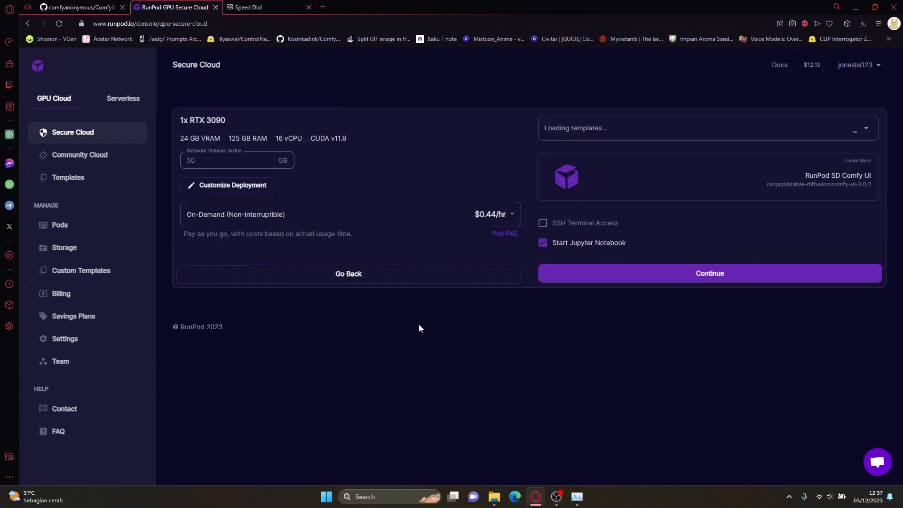
Step: Select the RunPod SD Comfy UI template, deploy the on-demand pod and go to the list of pods
click(672, 127)
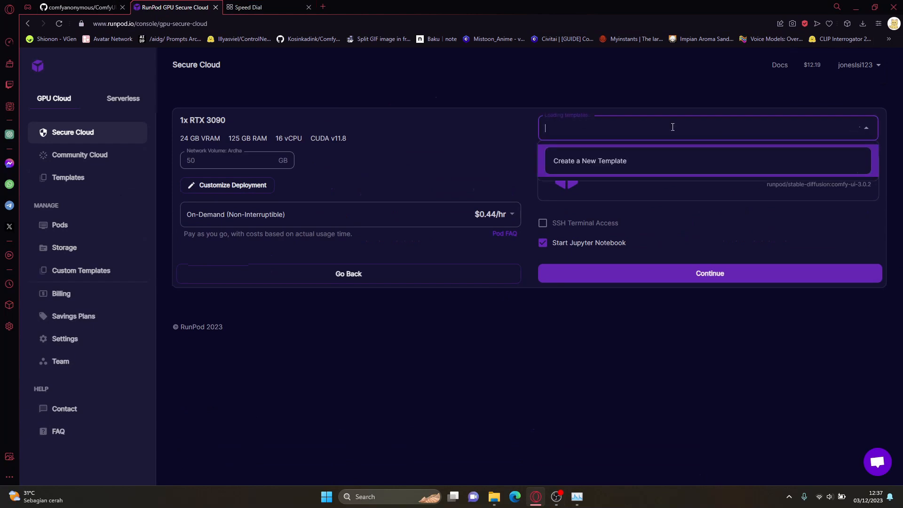
text(comfy)
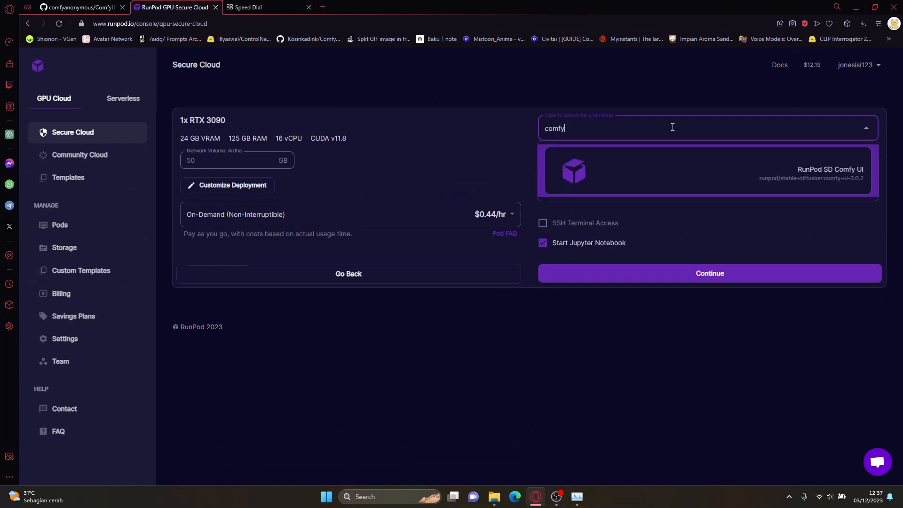
click(685, 187)
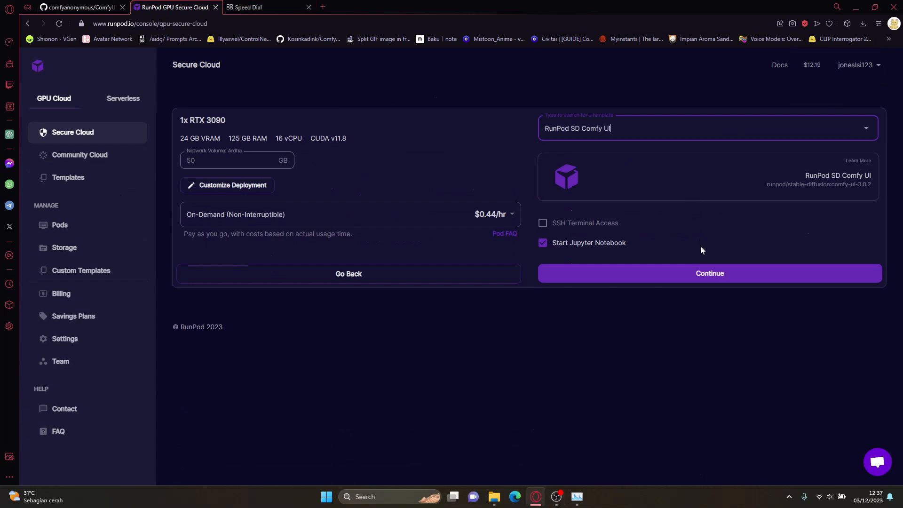
click(704, 272)
click(687, 236)
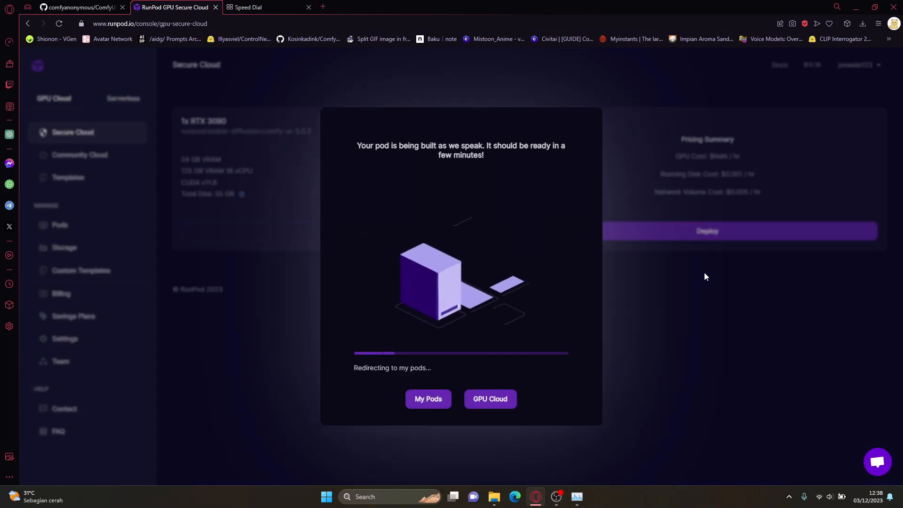
click(428, 399)
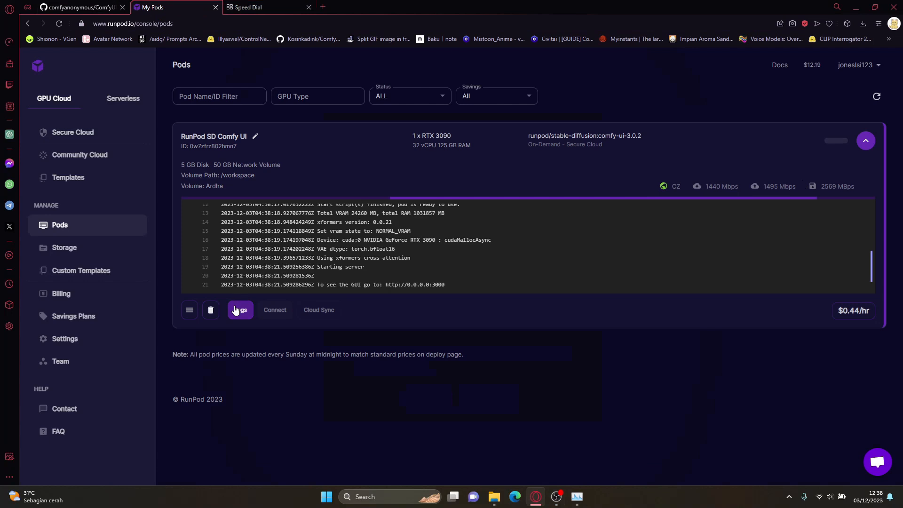
Step: Inspect the new pod's container logs for the port of the ComfyUI interface, highlighting it, and close the logs
click(240, 310)
click(747, 400)
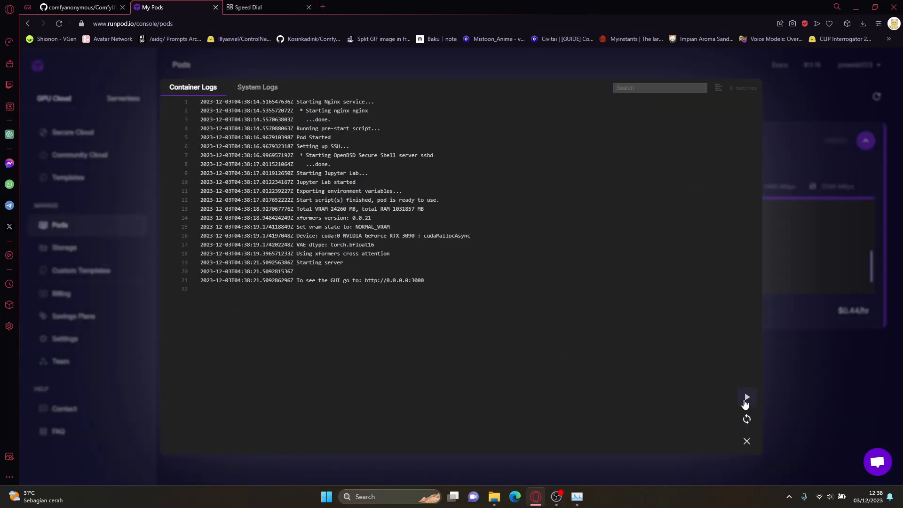
mouse_move(425, 281)
mouse_down()
mouse_move(298, 281)
mouse_move(416, 276)
mouse_move(408, 281)
mouse_up()
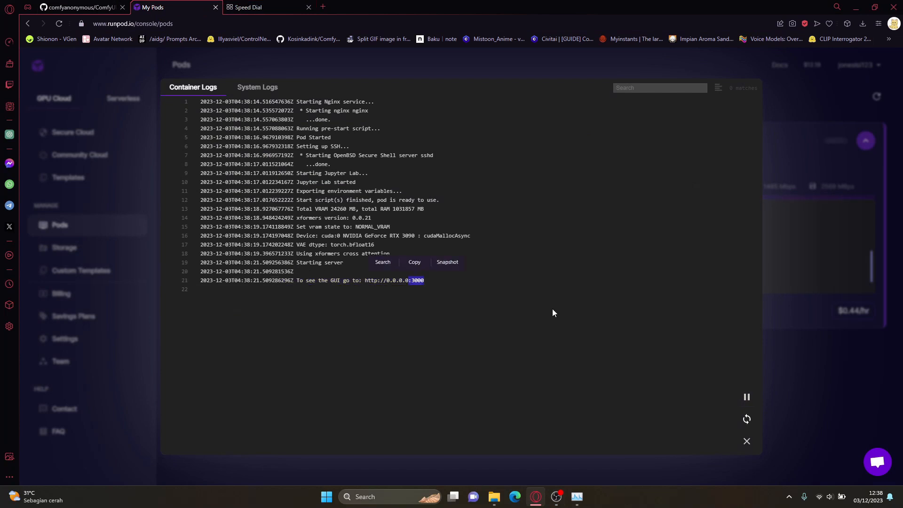
click(799, 361)
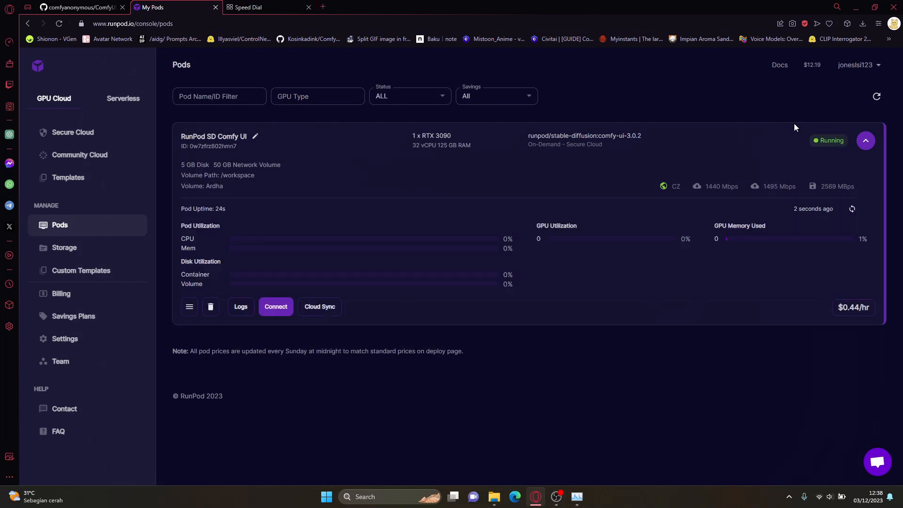
Step: Connect to the pod's HTTP service on port 3000 and choose the v1-5-pruned-emaonly.ckpt checkpoint in the Load Checkpoint node
click(287, 302)
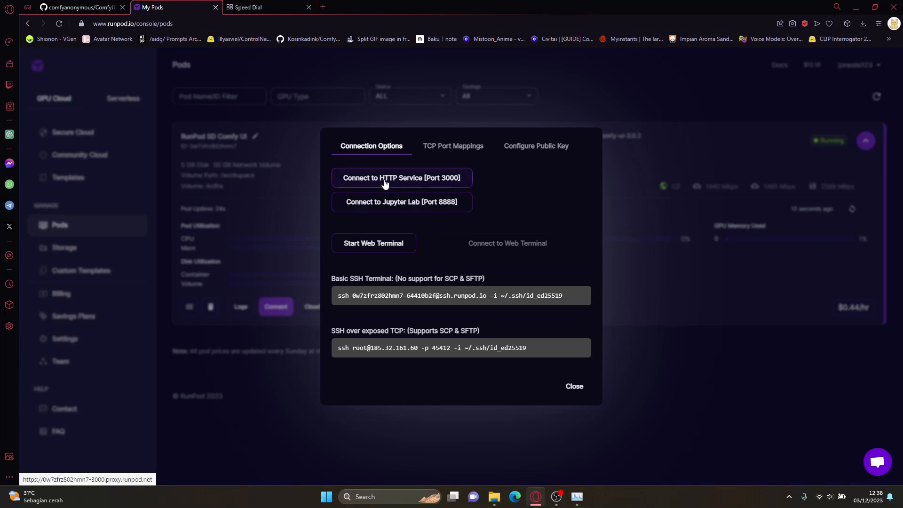
click(431, 180)
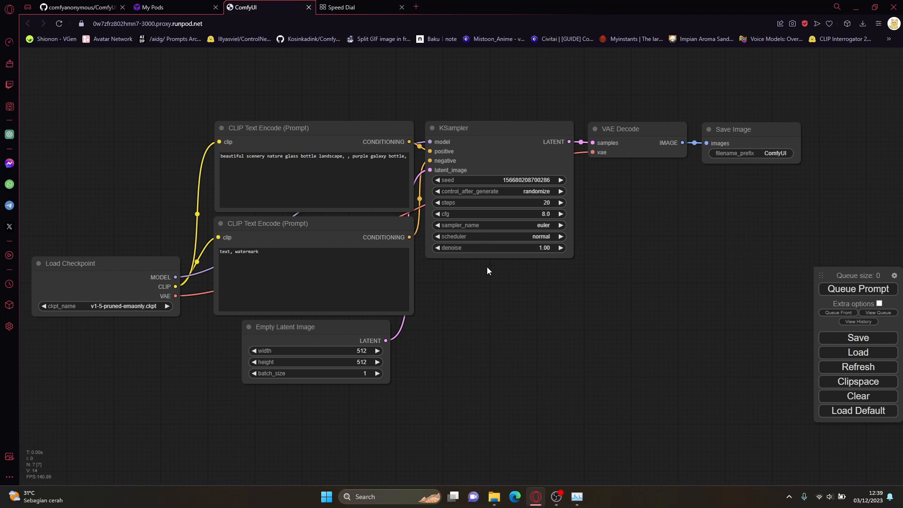
drag(482, 289, 537, 290)
scroll(179, 309, up, 3)
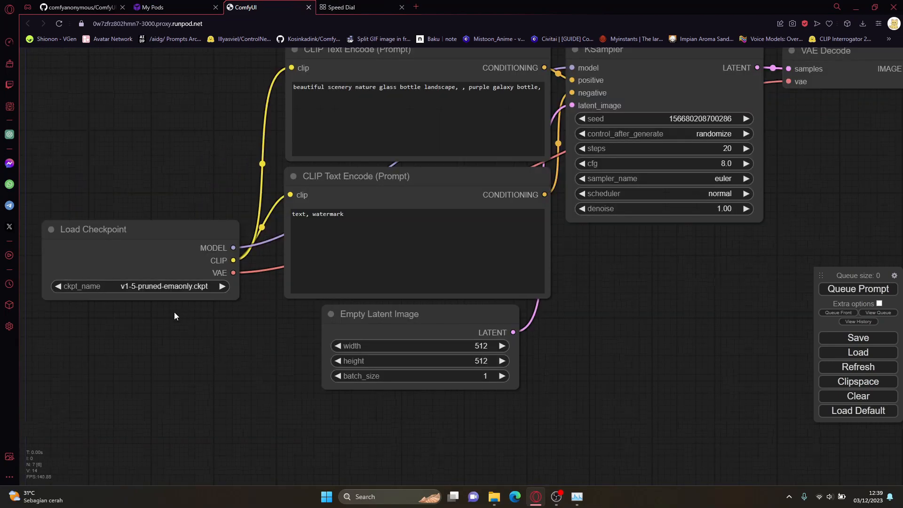
click(203, 290)
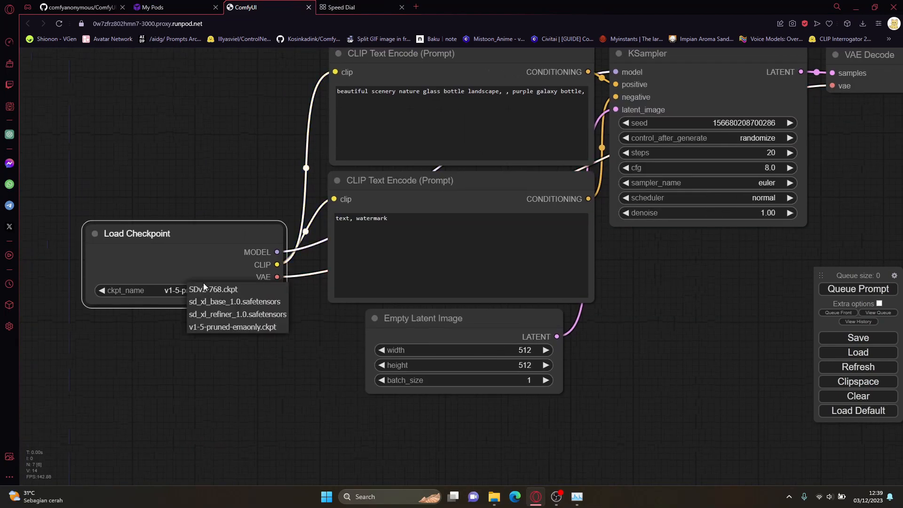
click(247, 332)
Step: Replace the positive prompt with "1girl", queue the prompt and view the generated image
click(480, 92)
key(ctrl+a)
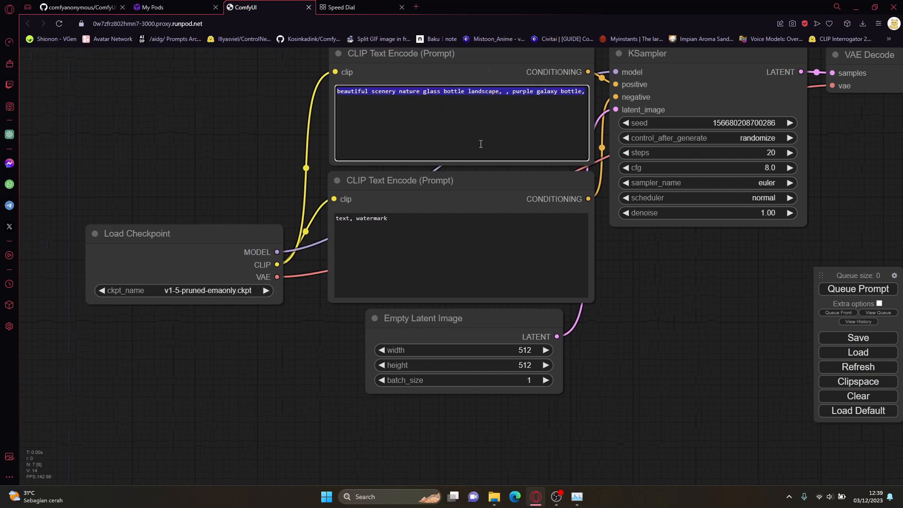
text(1girl)
drag(672, 317, 533, 387)
scroll(533, 387, down, 4)
click(835, 290)
drag(727, 344, 693, 330)
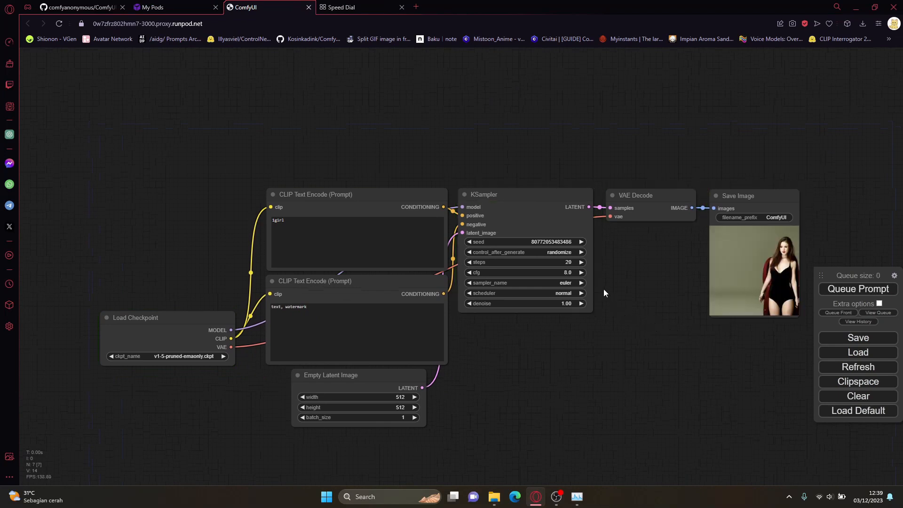
scroll(672, 280, up, 9)
drag(679, 277, 536, 274)
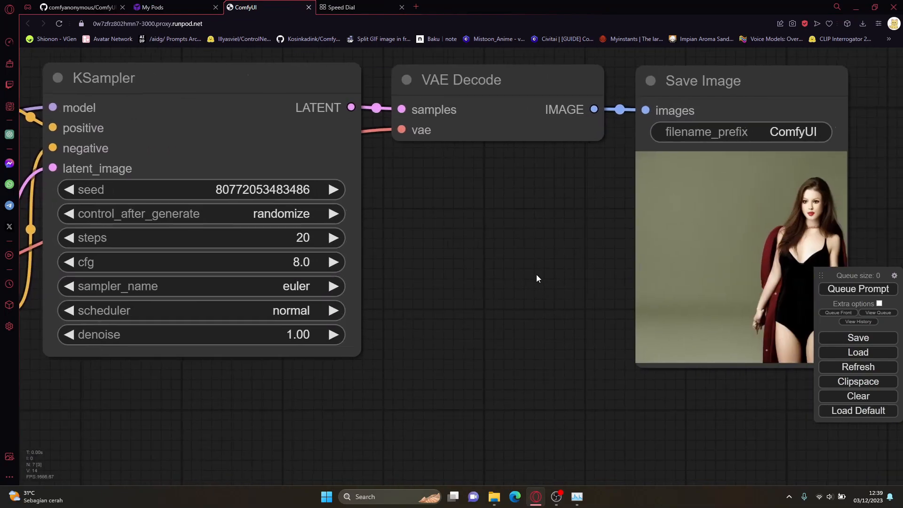
Step: Return to the RunPod pods page and check the container logs for the generation's execution time
click(176, 8)
click(243, 224)
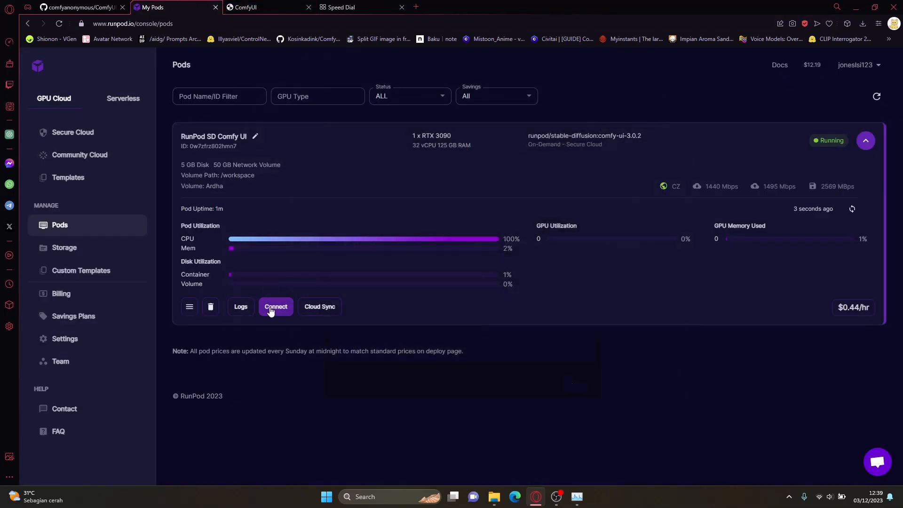
click(241, 306)
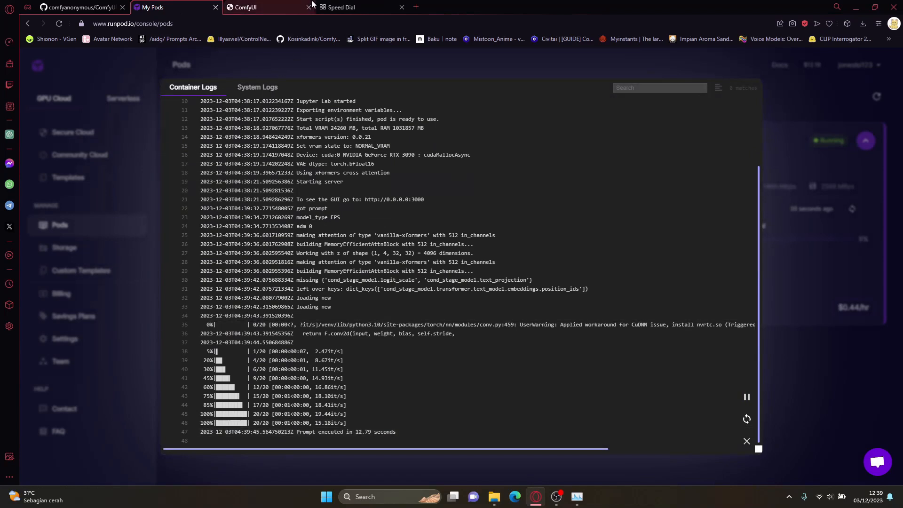
Step: Queue the same prompt again in the ComfyUI tab and check its execution time in the pod's container logs
click(247, 7)
click(842, 289)
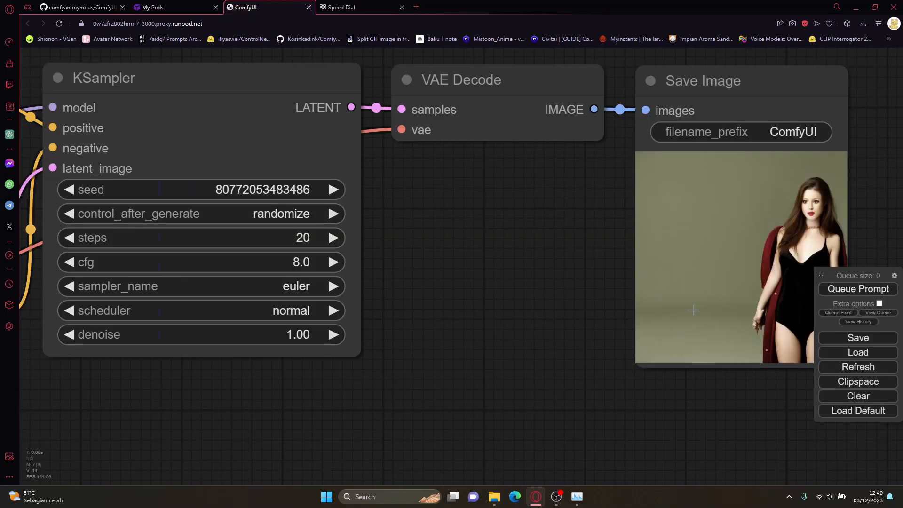
scroll(611, 319, down, 3)
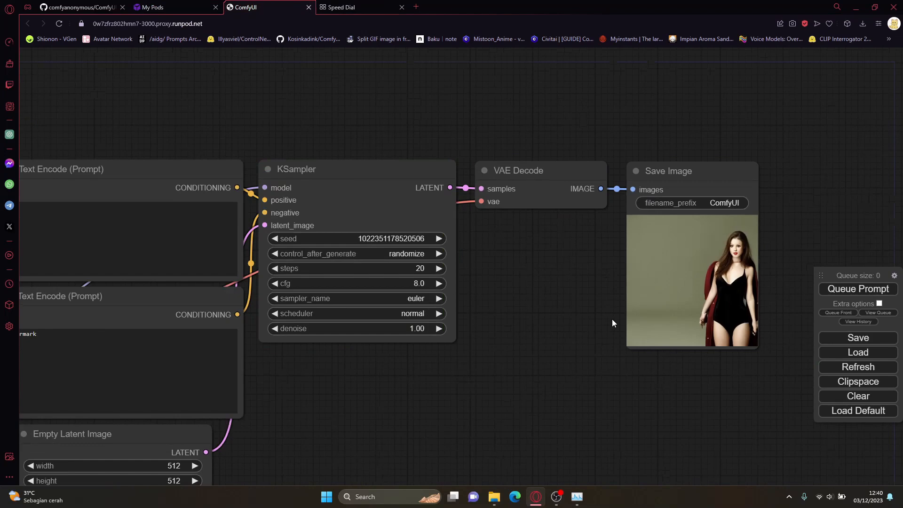
click(165, 7)
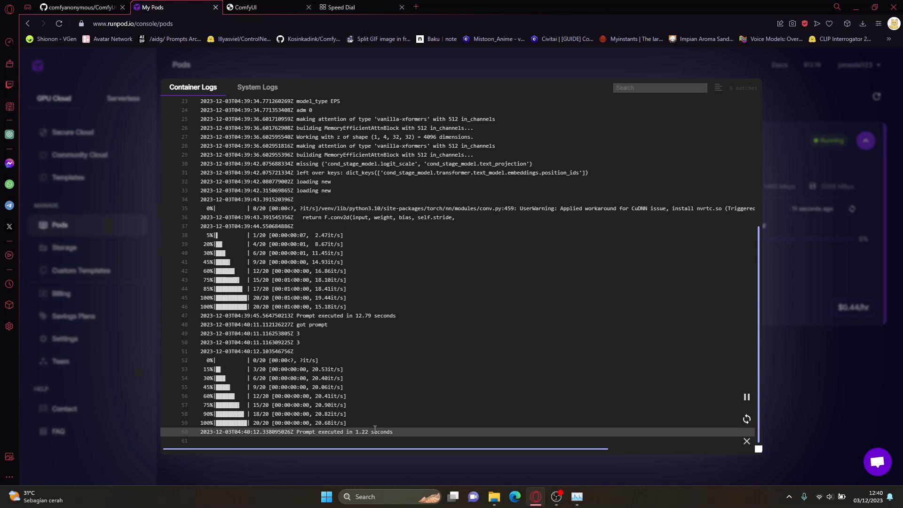
key(Escape)
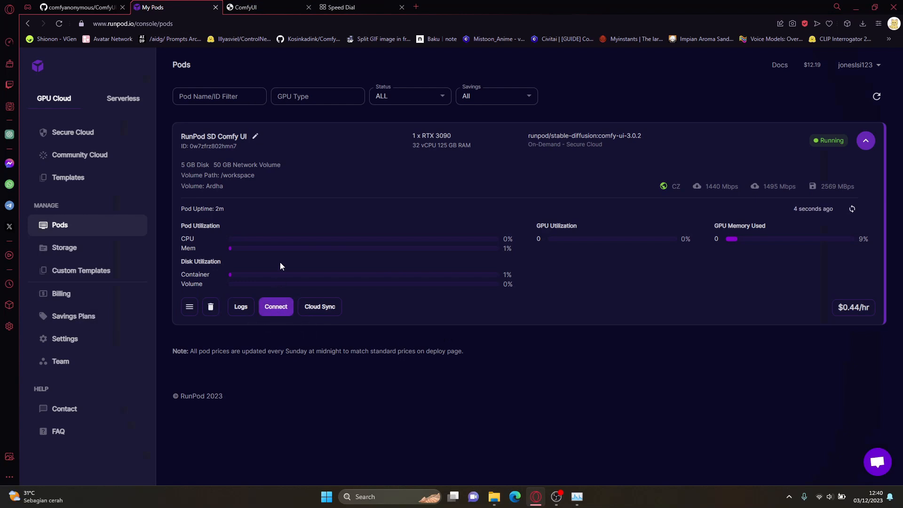
Step: Look through the checkpoints available in the cloud ComfyUI's Load Checkpoint node without changing the selection
click(267, 5)
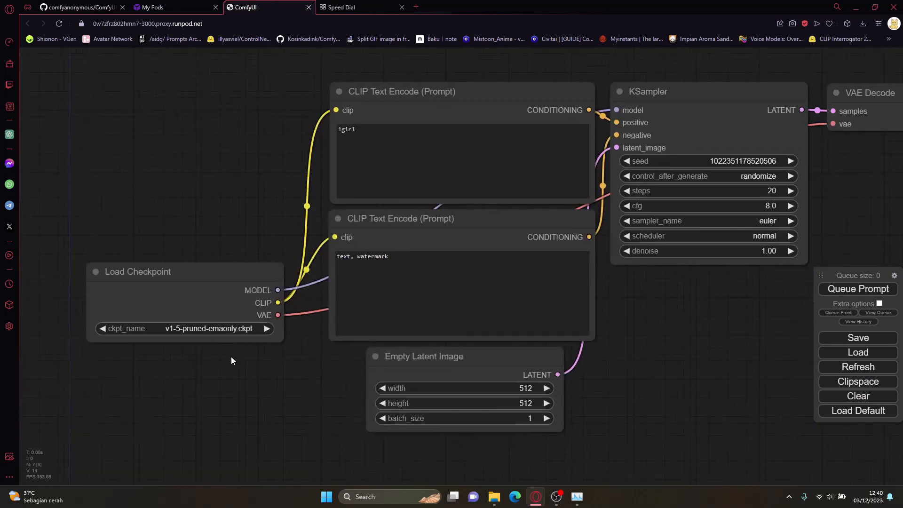
click(199, 328)
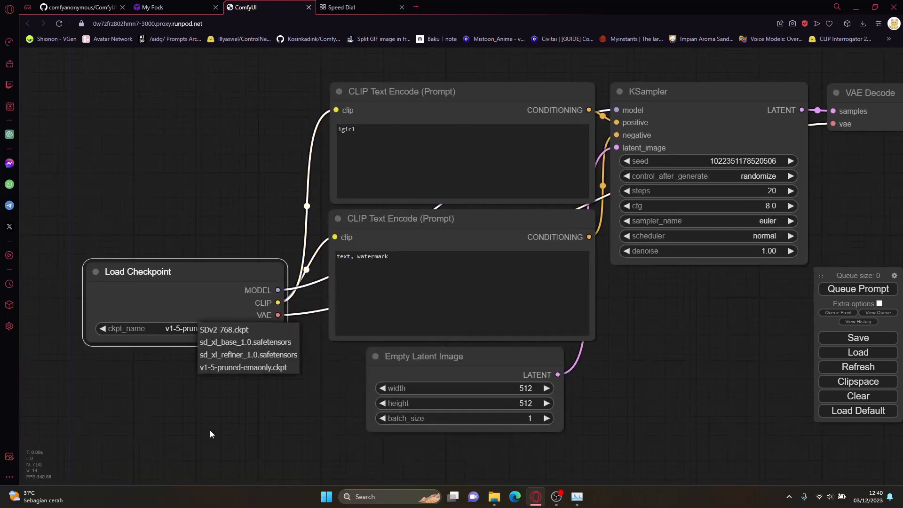
click(237, 410)
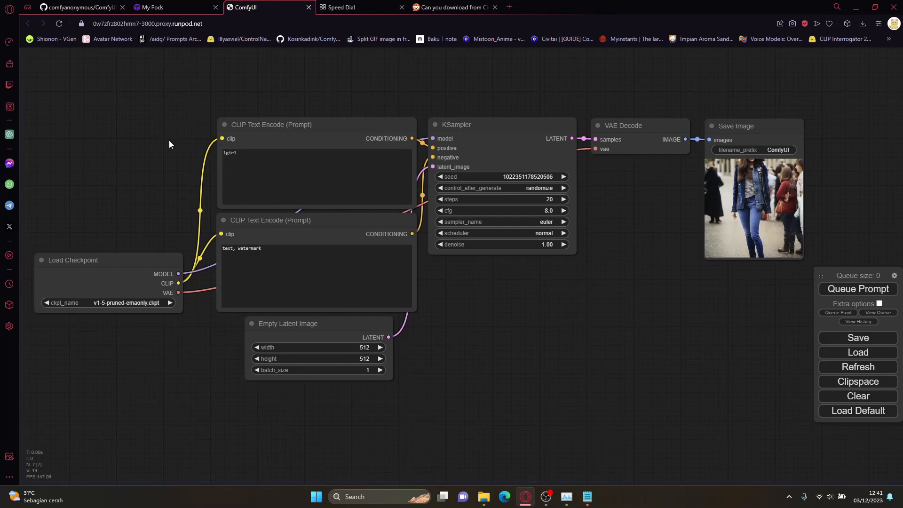
Step: Switch to Notepad, move its window clear and highlight the {modelVersionId} placeholder in the wget download command
click(587, 497)
drag(318, 47, 560, 204)
double_click(446, 240)
triple_click(438, 239)
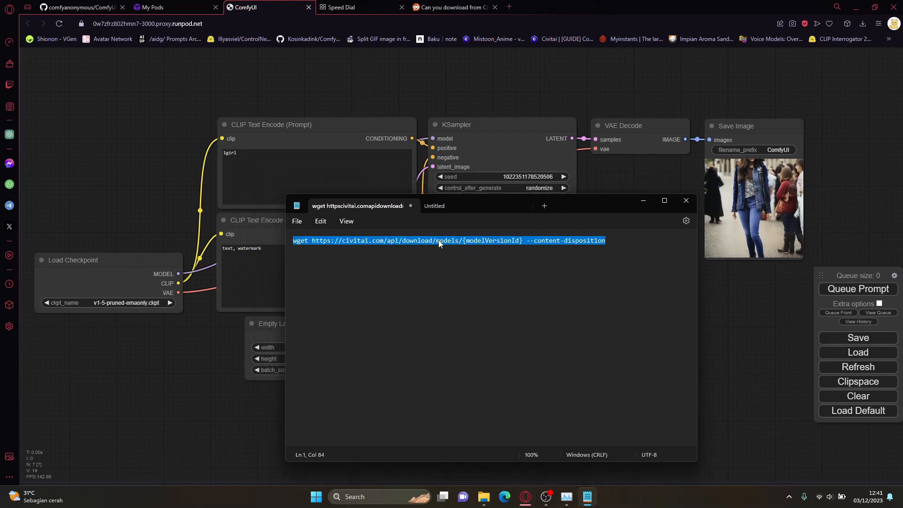
click(463, 271)
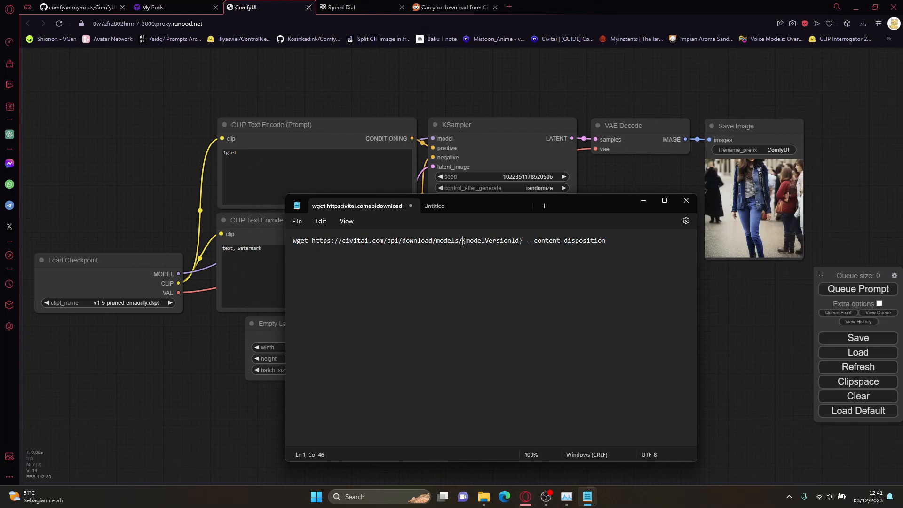
drag(464, 243, 522, 245)
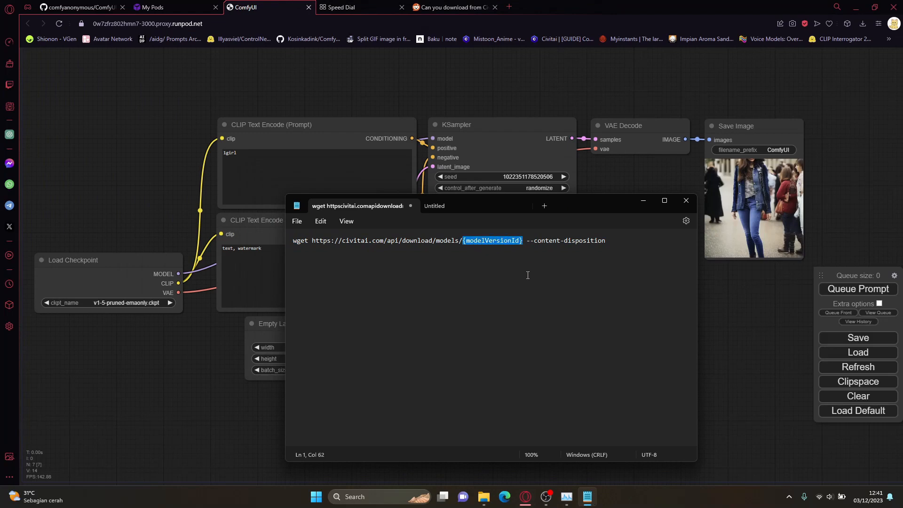
Step: Close the Reddit tab and open the MeinaMix model page on Civitai in the Speed Dial tab
click(494, 7)
click(365, 25)
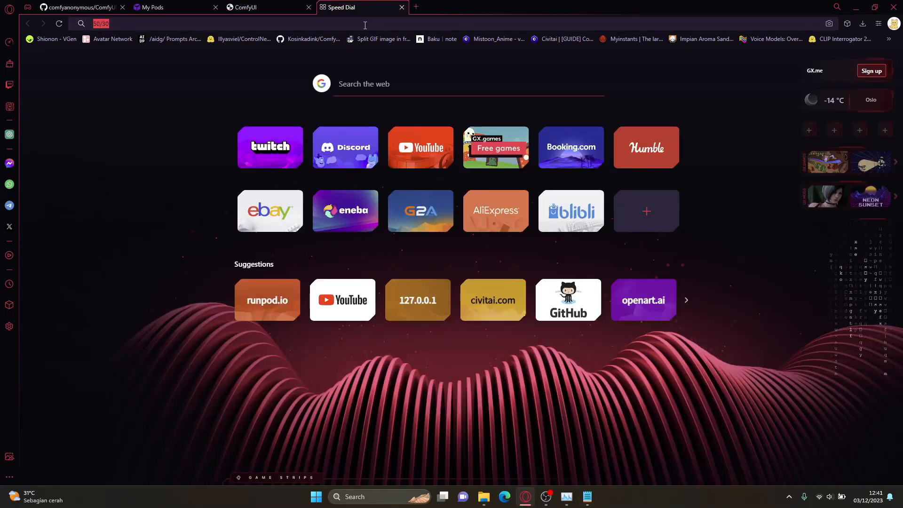
text(mein)
key(Down)
key(Return)
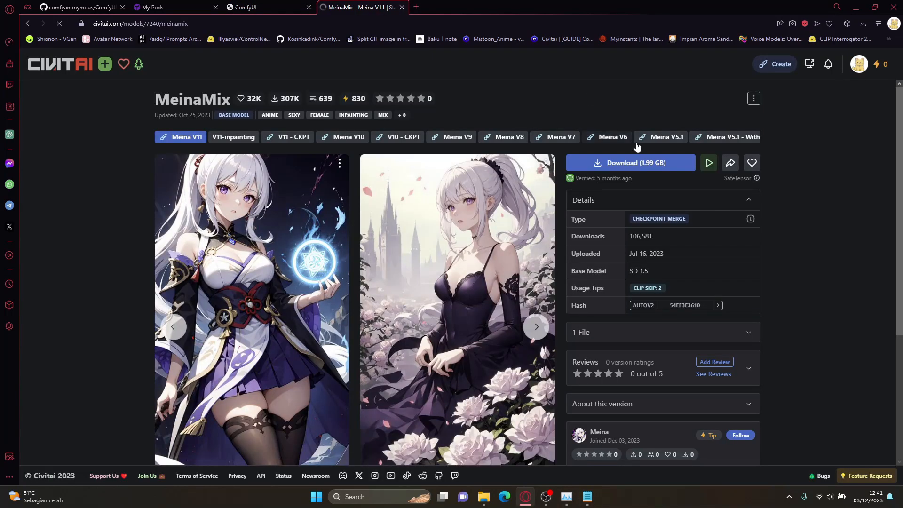
Step: Copy the Meina V11 download link and paste it in Notepad two lines below the wget command
right_click(651, 163)
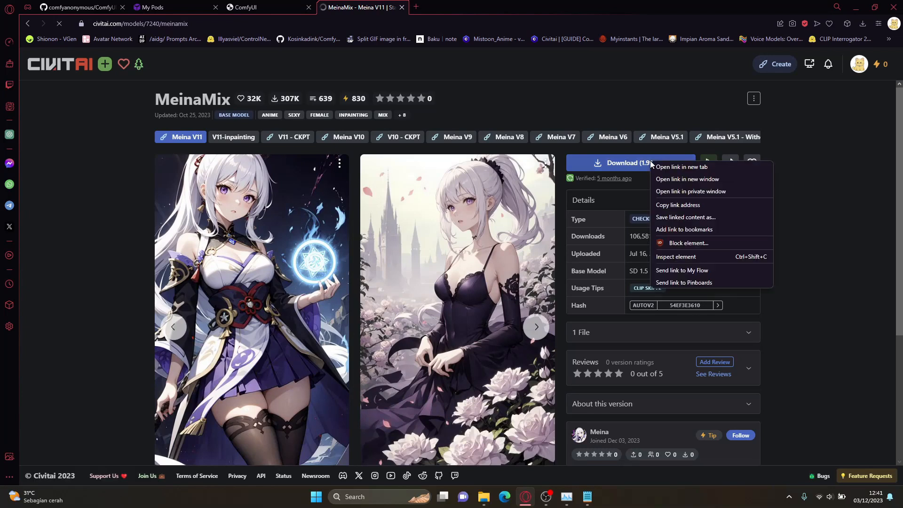
click(682, 206)
key(alt+Tab)
click(627, 247)
key(Return)
key(Return)
key(ctrl+v)
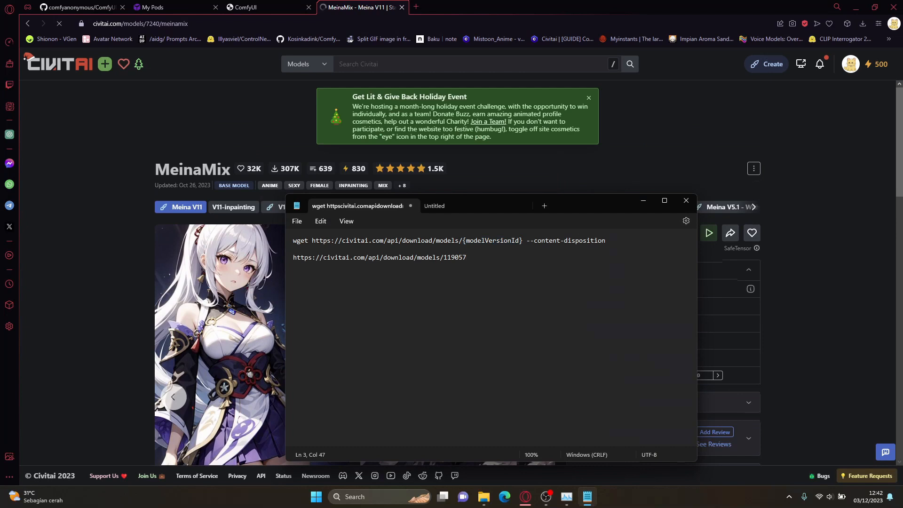
Step: Open the Realistic Vision V6.0 B1 model page on Civitai in a new browser tab
double_click(455, 259)
click(416, 7)
text(real)
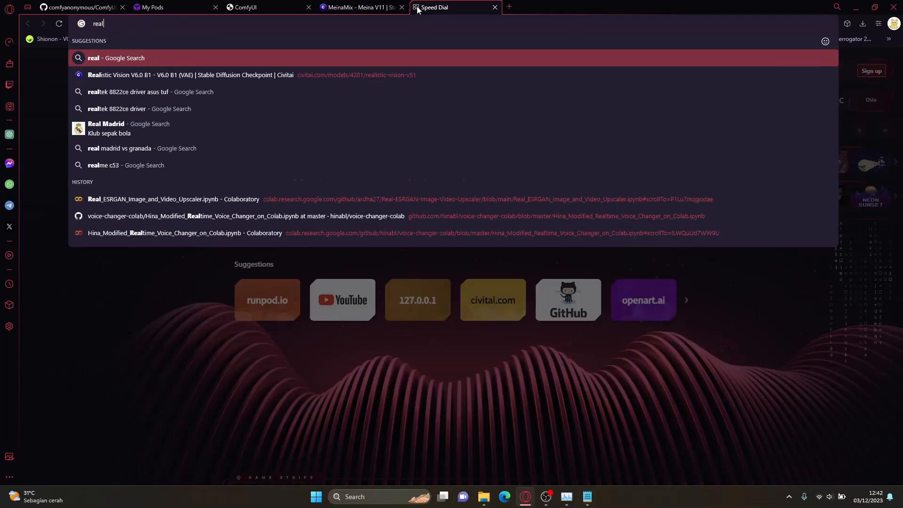
key(Down)
key(Return)
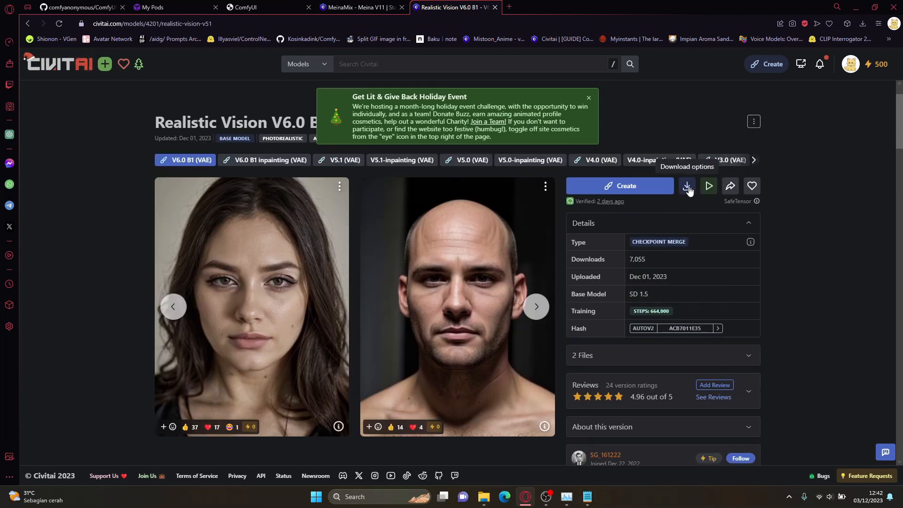
Step: Copy the link of the 1.99 GB Model SafeTensor download and paste it in Notepad below the MeinaMix link
click(687, 187)
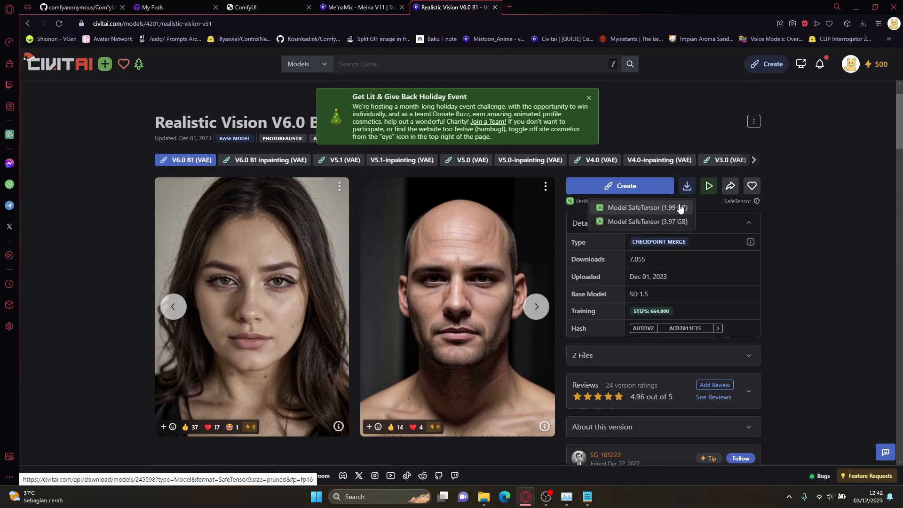
right_click(648, 207)
click(676, 252)
click(587, 496)
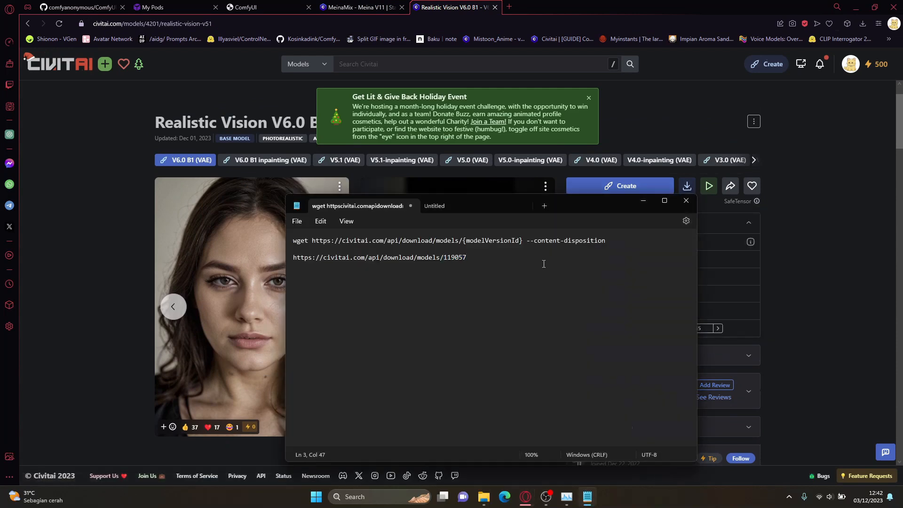
key(ctrl+v)
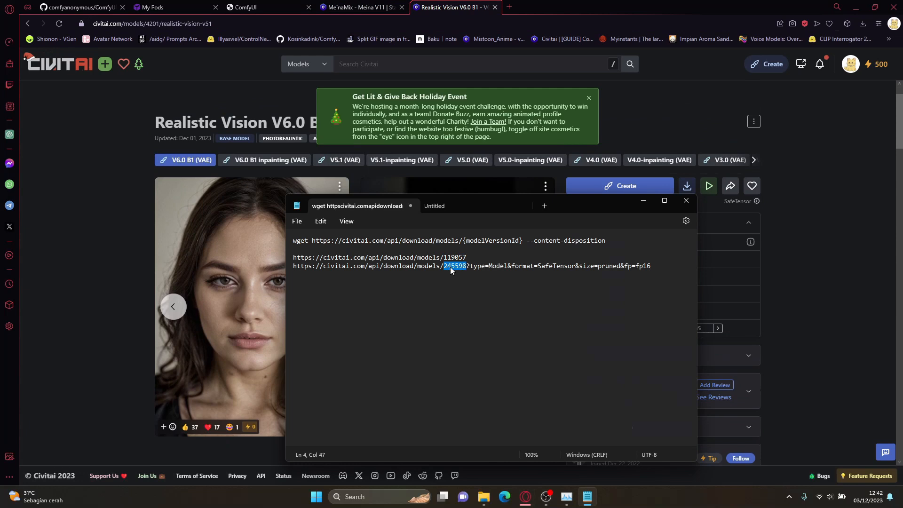
Step: Replace the {modelVersionId} placeholder in the wget command with the MeinaMix version number 119057
double_click(453, 258)
drag(463, 240, 523, 242)
key(ctrl+v)
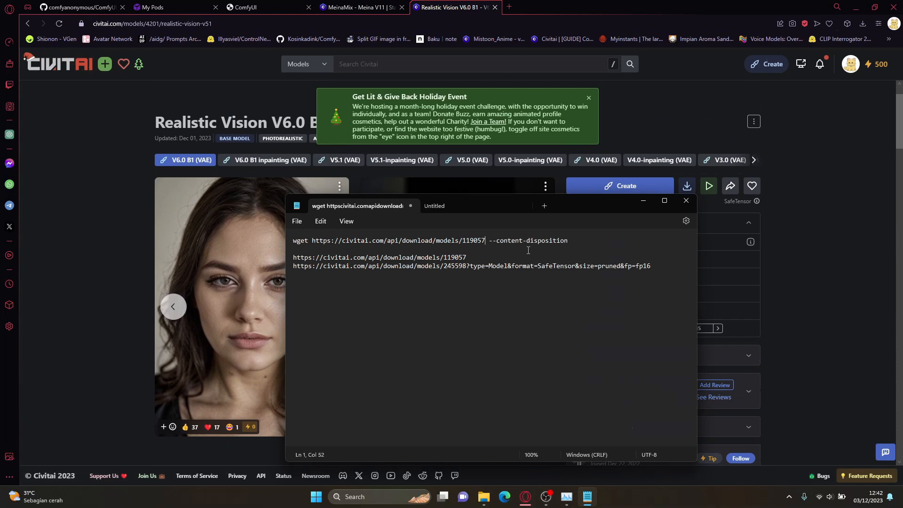
Step: Return to the RunPod pods page, connect to the pod's Jupyter Lab on port 8888 and open its ComfyUI folder
click(155, 7)
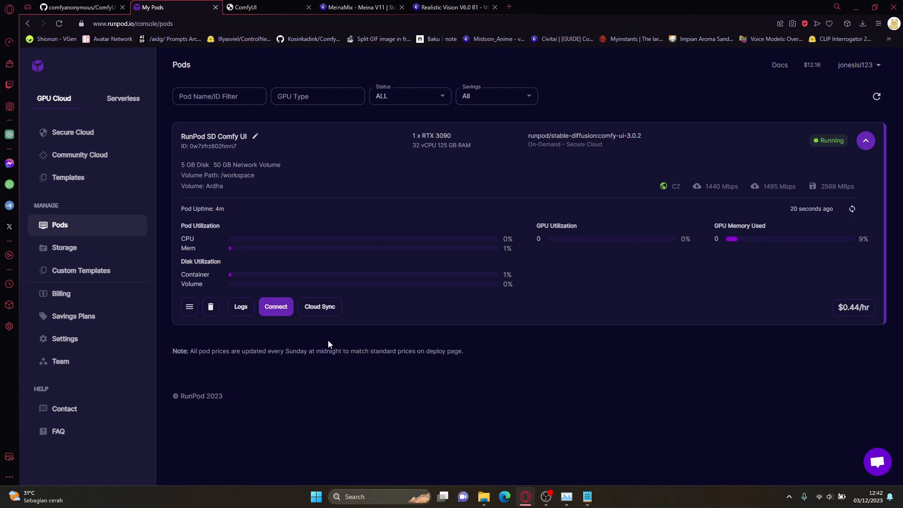
click(276, 306)
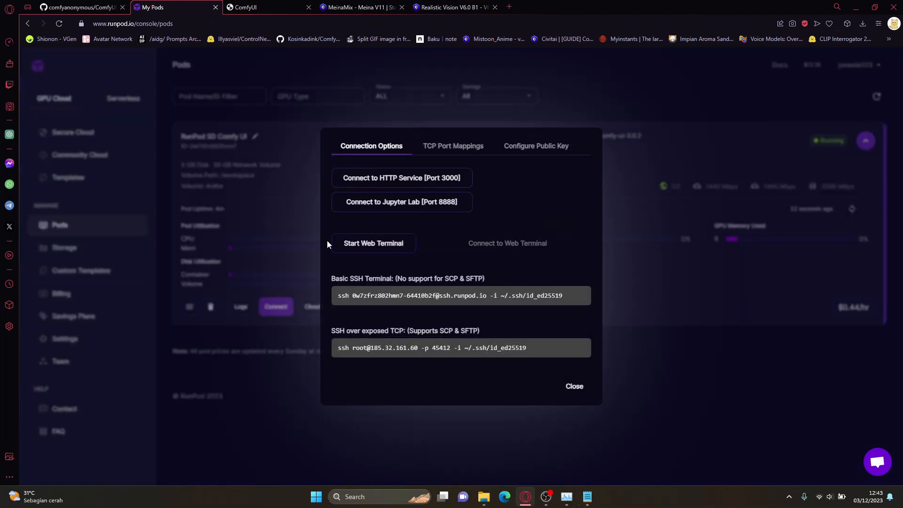
click(438, 210)
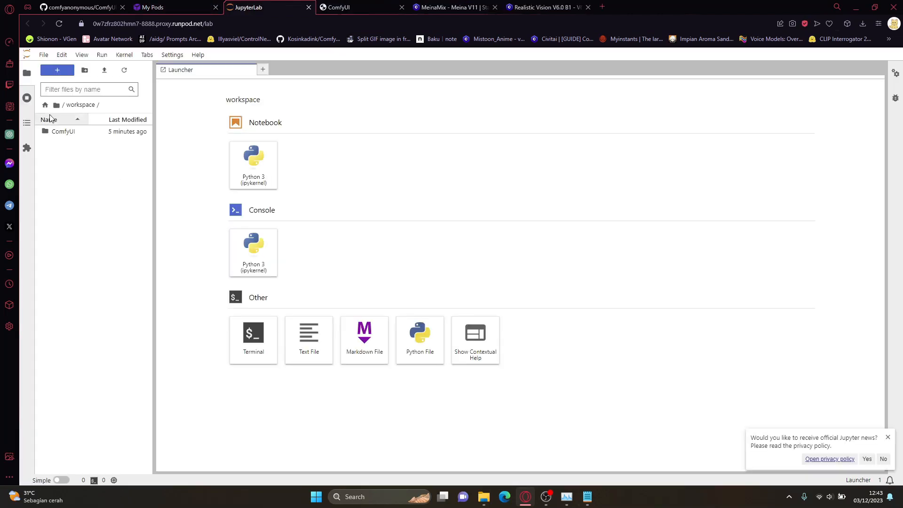
click(75, 134)
click(67, 133)
double_click(67, 133)
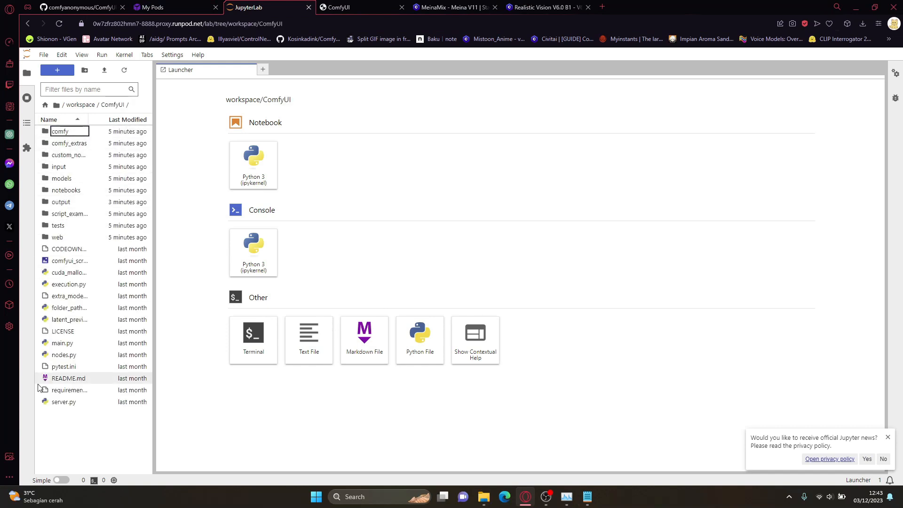
Step: Switch to File Explorer and compare the local ComfyUI subfolders, from comfy to notebooks, with those on the pod
click(483, 497)
click(520, 457)
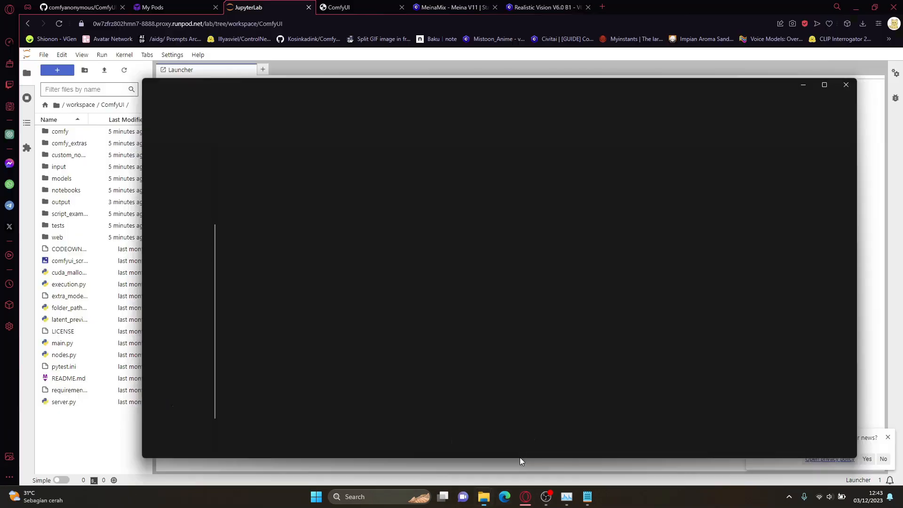
click(546, 110)
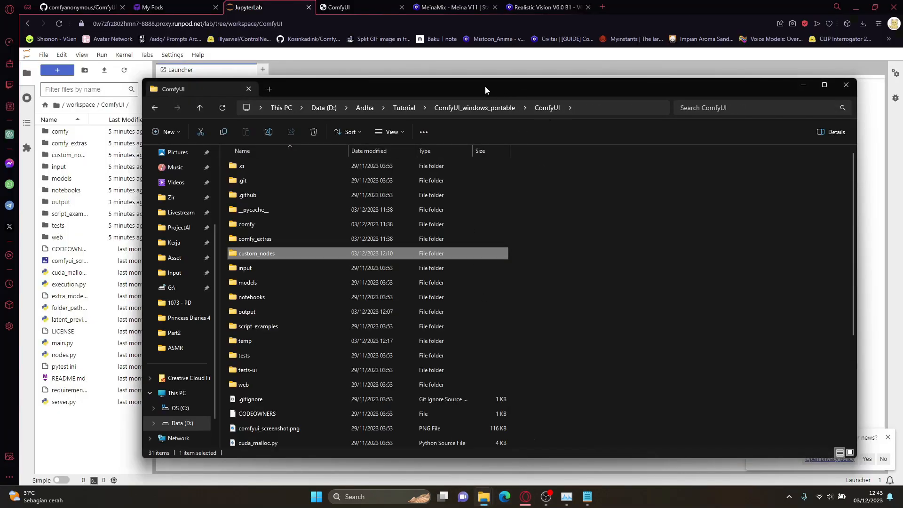
drag(484, 86, 521, 80)
click(293, 217)
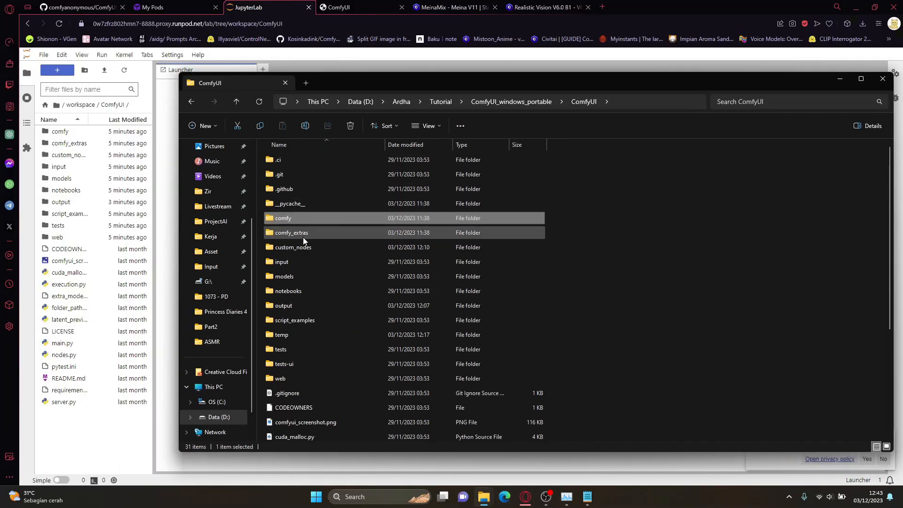
click(303, 237)
click(317, 249)
click(321, 263)
click(321, 276)
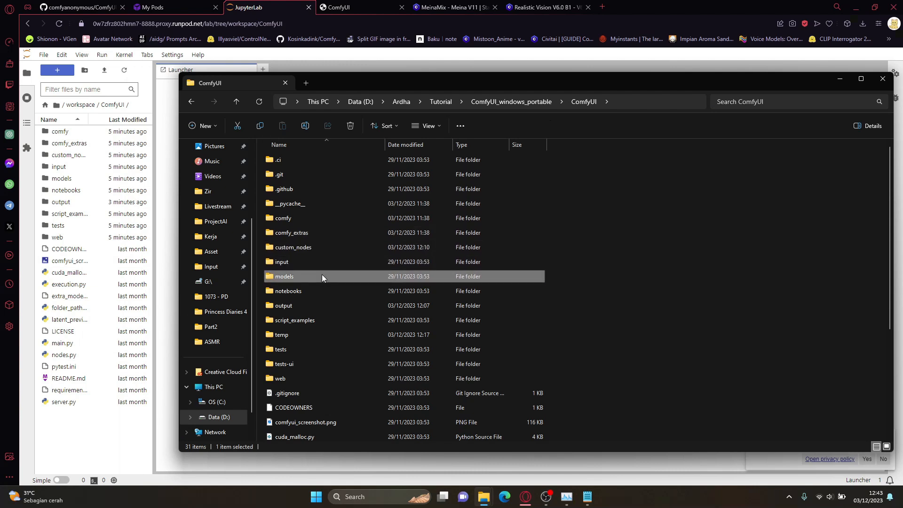
click(320, 291)
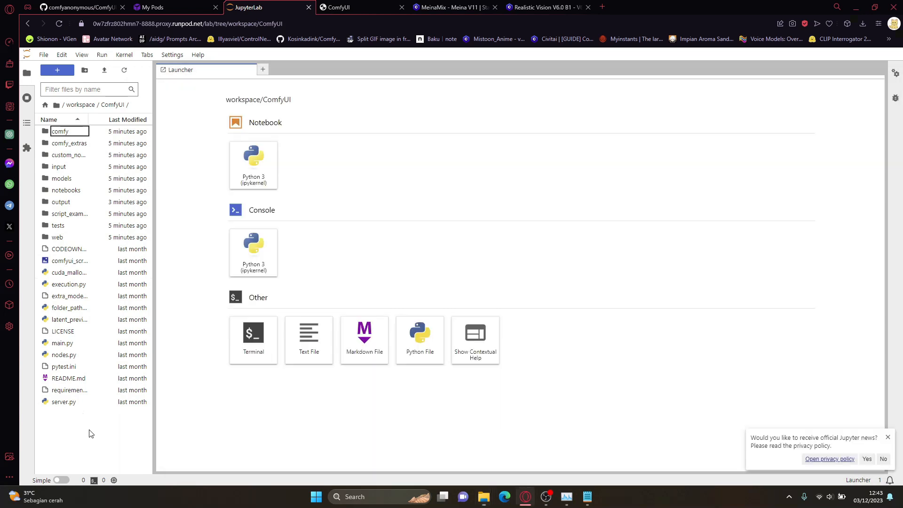
click(91, 432)
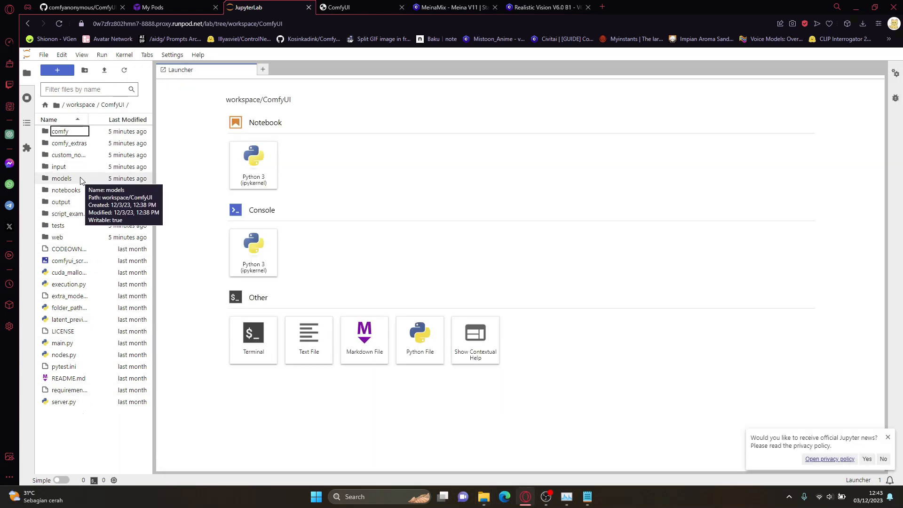
Step: Open the pod's models folder in JupyterLab and examine its checkpoints, loras and embeddings subfolders
double_click(66, 179)
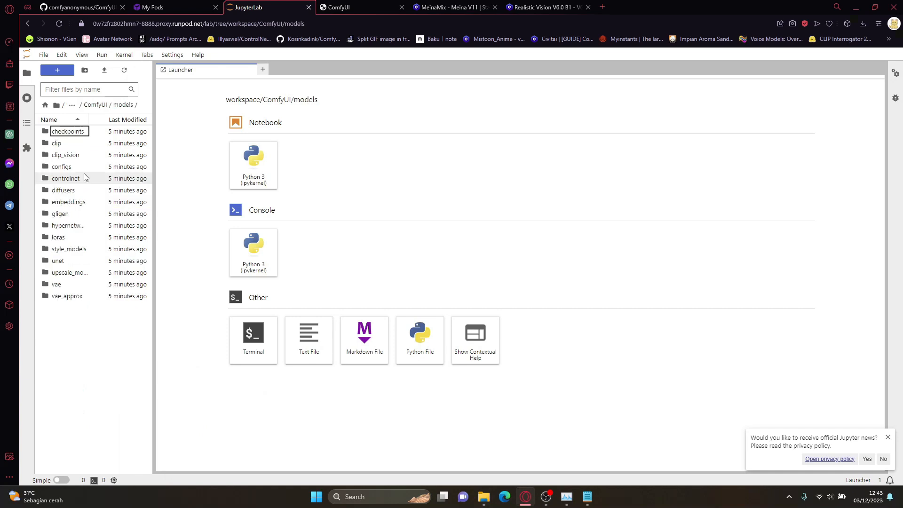
click(70, 132)
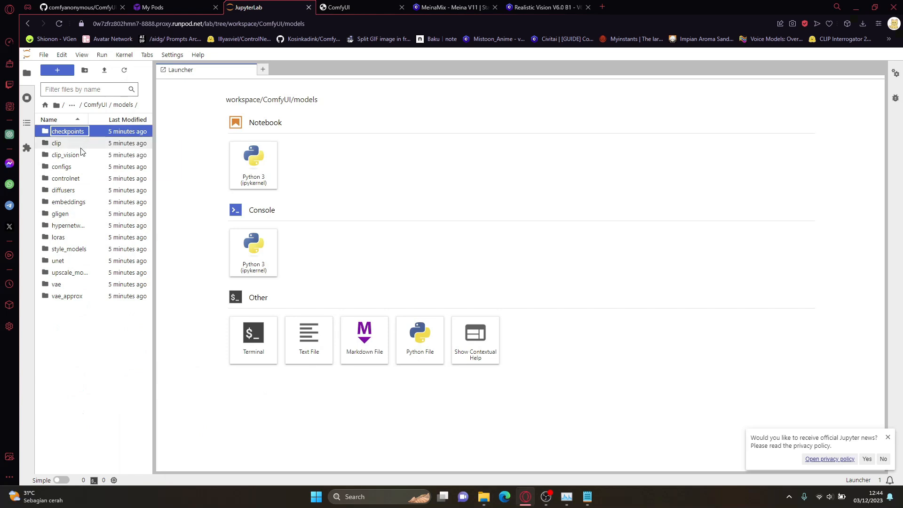
double_click(78, 237)
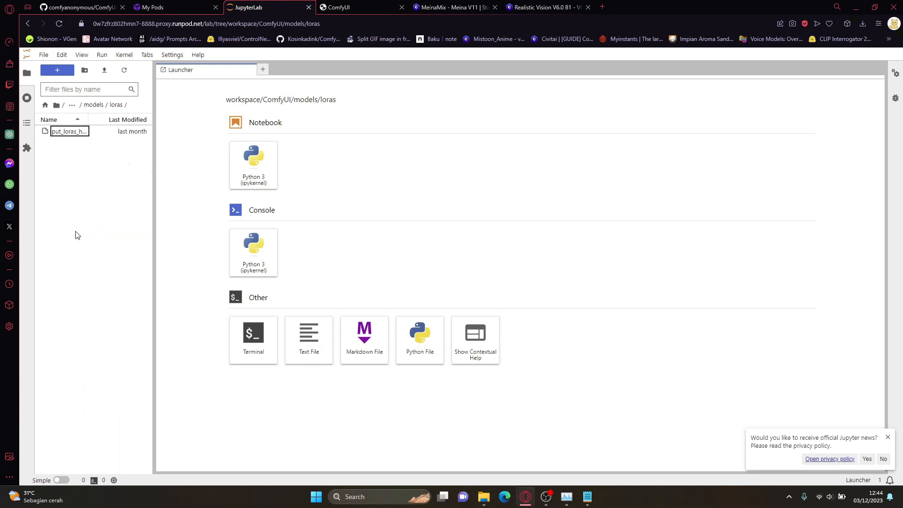
click(93, 105)
double_click(73, 202)
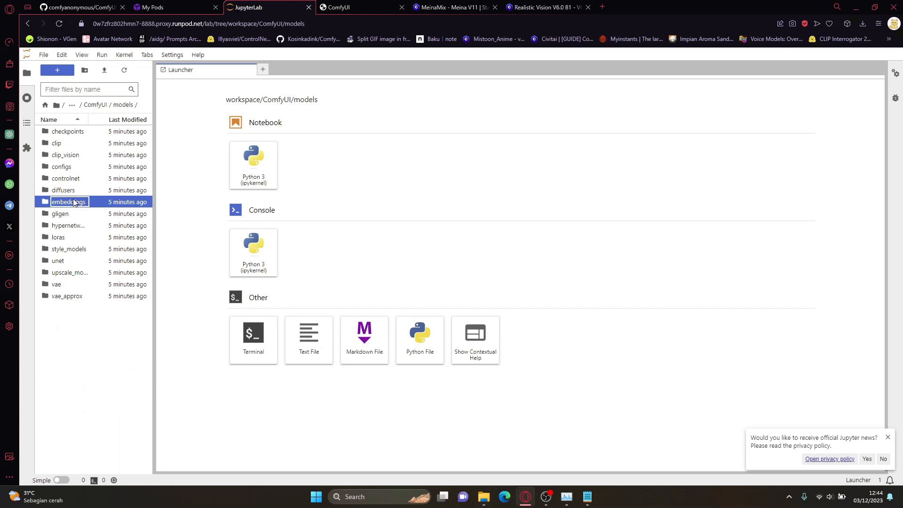
click(61, 114)
click(76, 135)
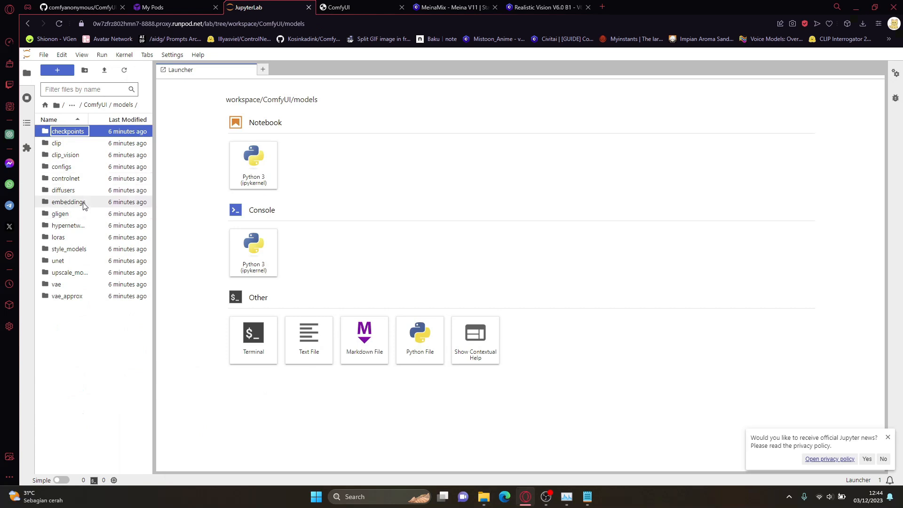
Step: Examine the workspace paths of the controlnet, loras and models folders, ending with checkpoints selected inside models
click(91, 178)
double_click(91, 178)
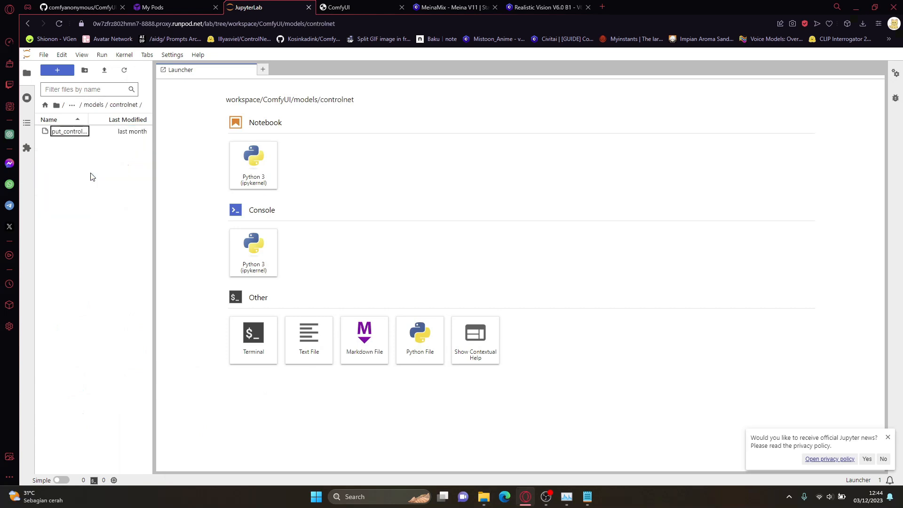
drag(225, 99, 359, 96)
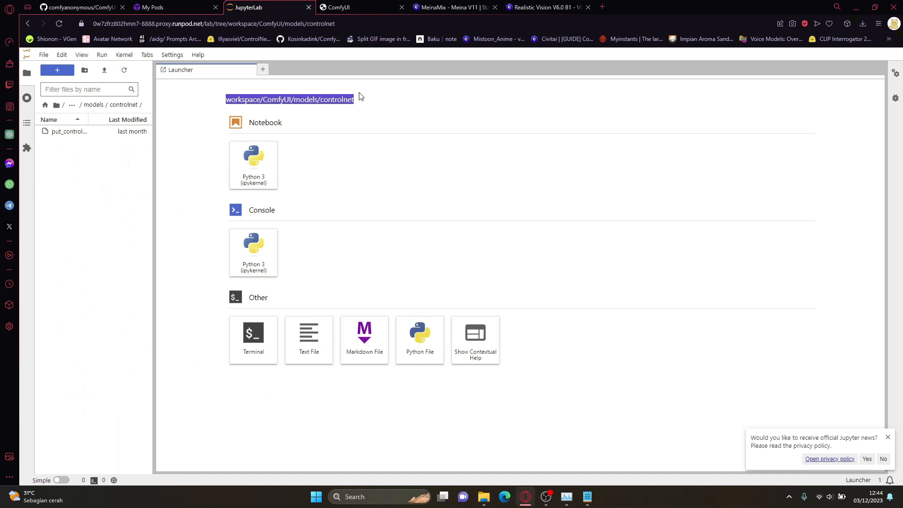
click(93, 105)
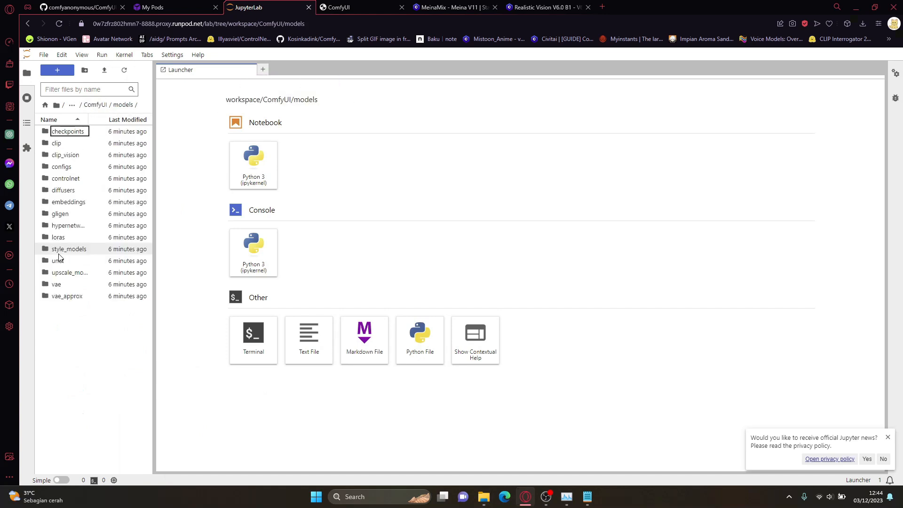
click(58, 237)
drag(226, 100, 336, 100)
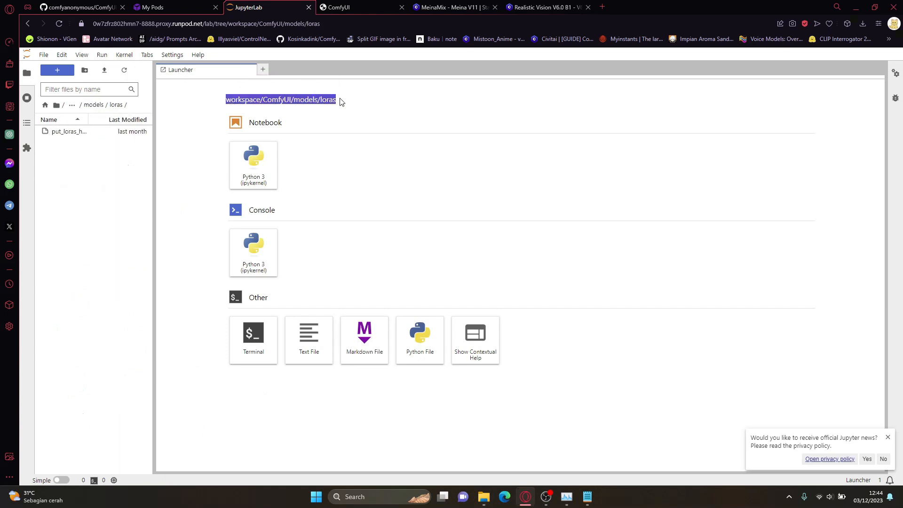
click(96, 107)
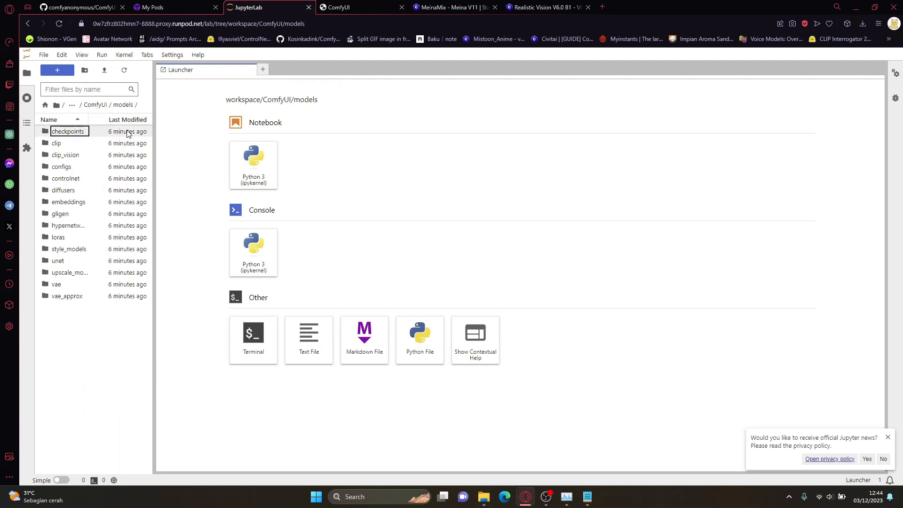
drag(226, 100, 322, 97)
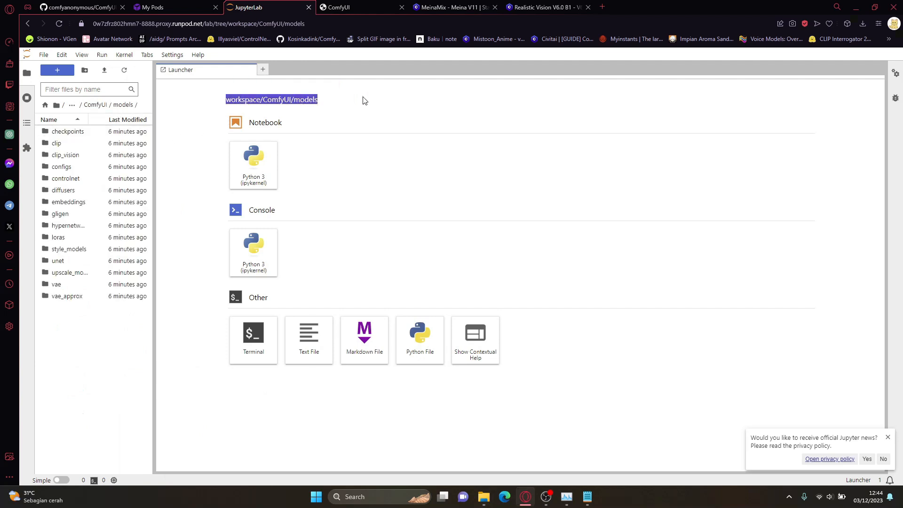
click(68, 134)
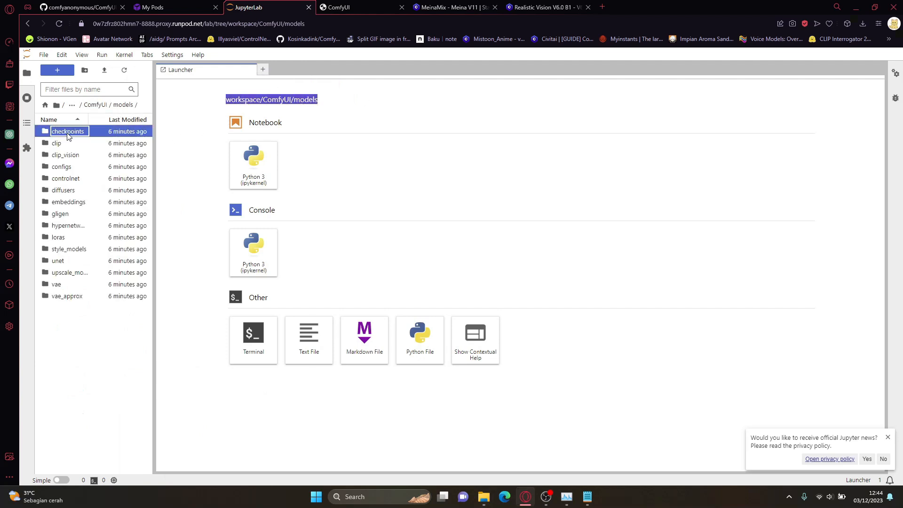
Step: Open a terminal in the models folder, change its directory to checkpoints/ and highlight the path in the prompt
click(259, 336)
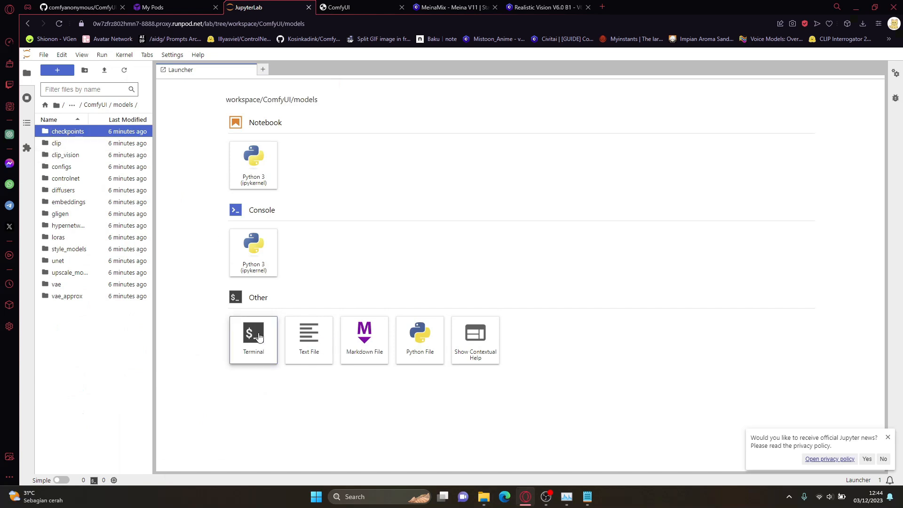
drag(223, 90, 304, 91)
click(336, 92)
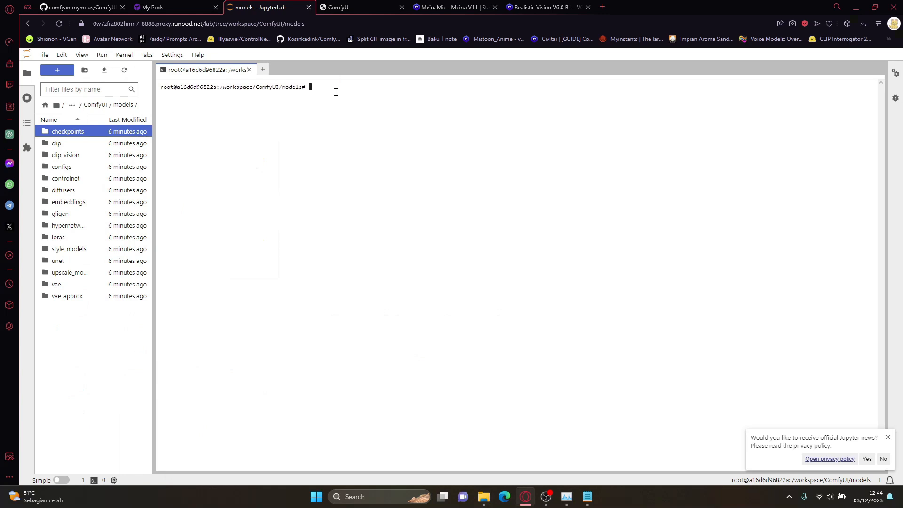
text(cd ch)
key(Tab)
key(Return)
drag(221, 93, 340, 96)
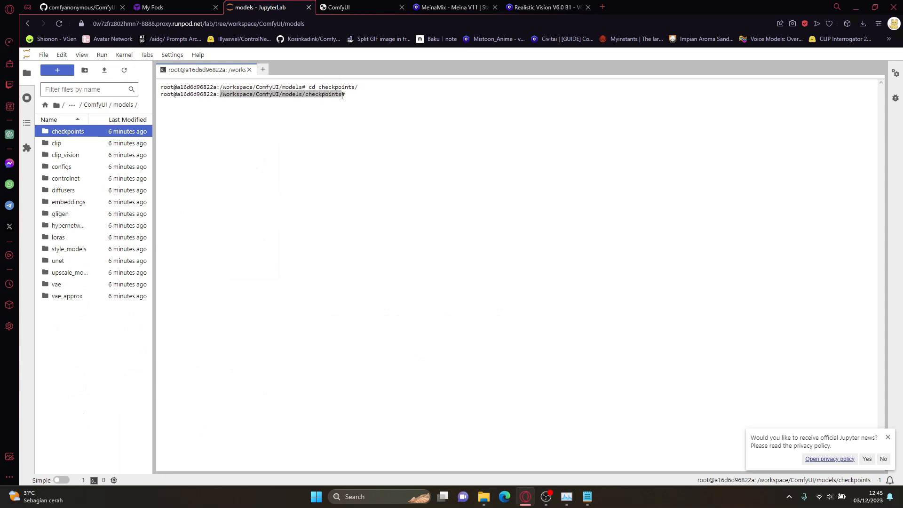
click(225, 90)
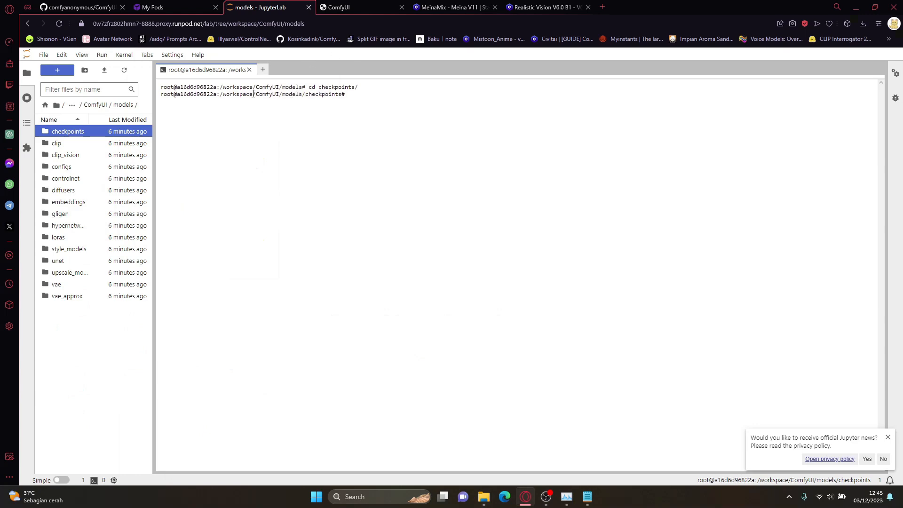
drag(221, 94, 345, 94)
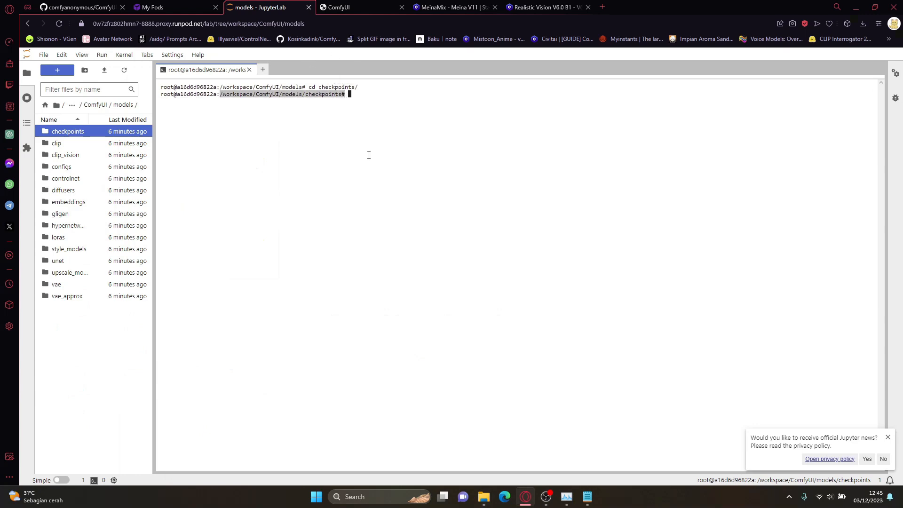
Step: Switch to File Explorer and open the local ComfyUI models folder to compare it with the pod's
mouse_move(483, 497)
click(507, 444)
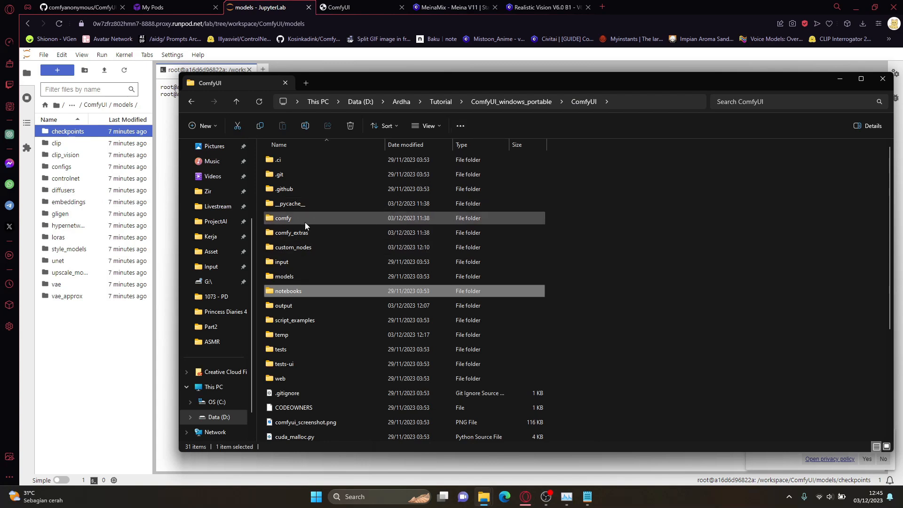
double_click(311, 276)
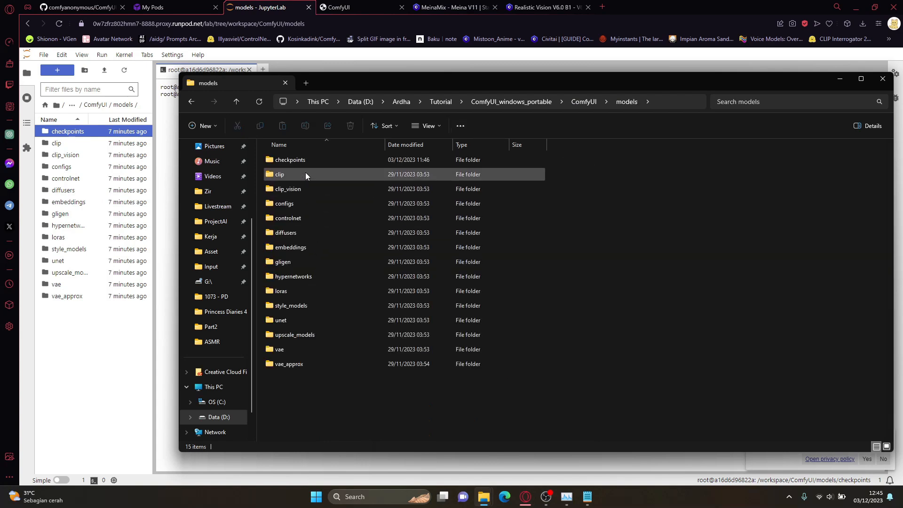
Step: Look inside the local ComfyUI checkpoints folder in File Explorer and return to the JupyterLab terminal
double_click(301, 160)
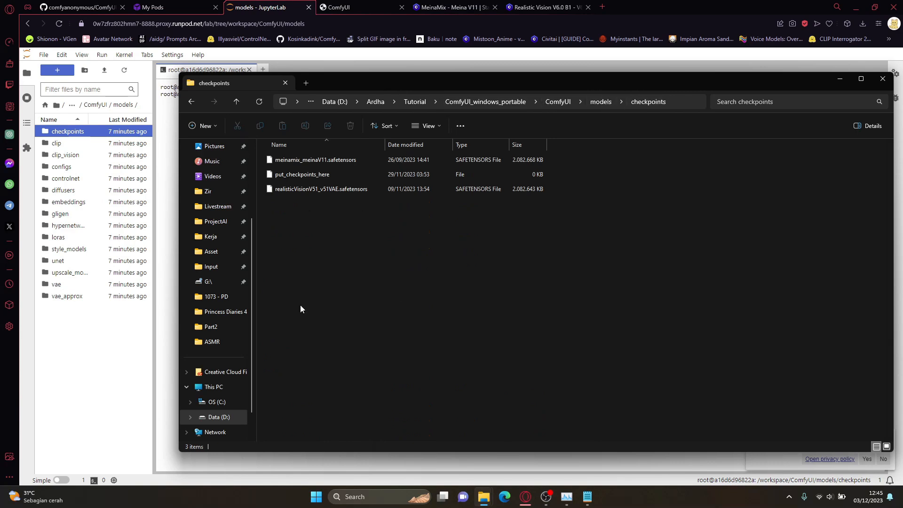
key(alt+Tab)
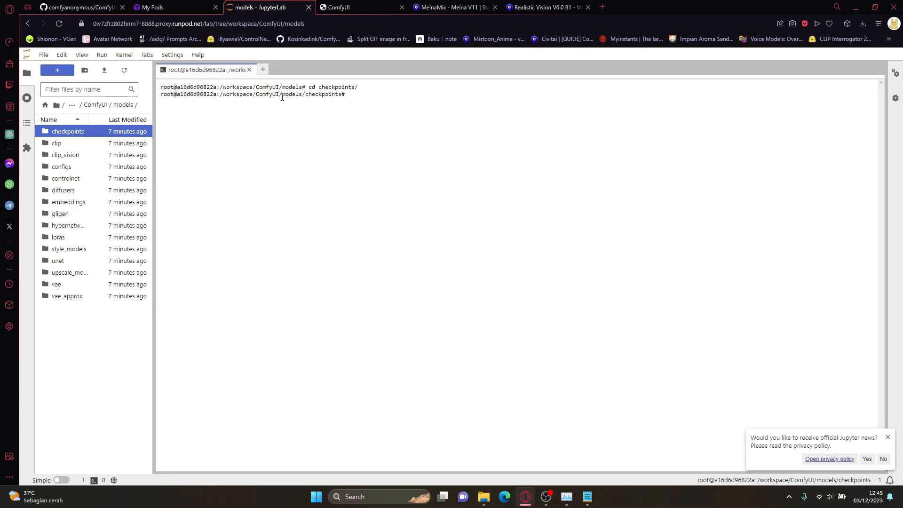
click(586, 496)
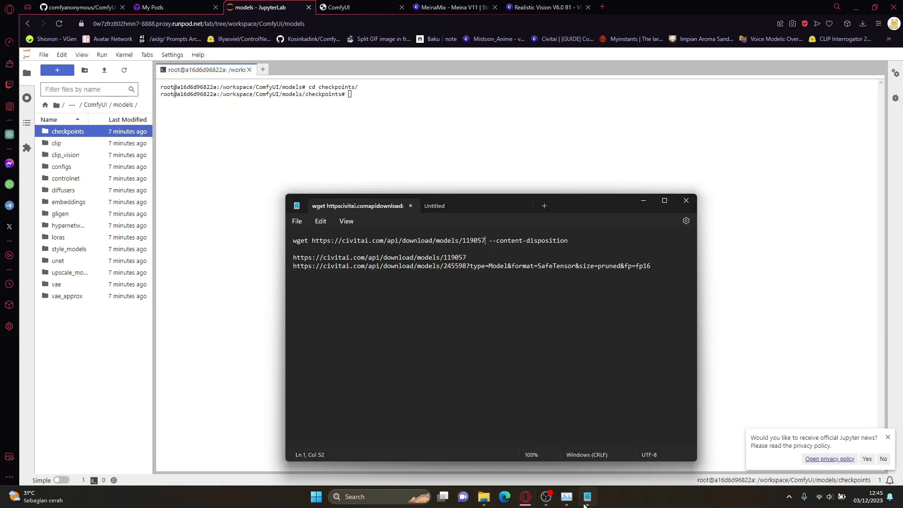
triple_click(512, 242)
key(ctrl+c)
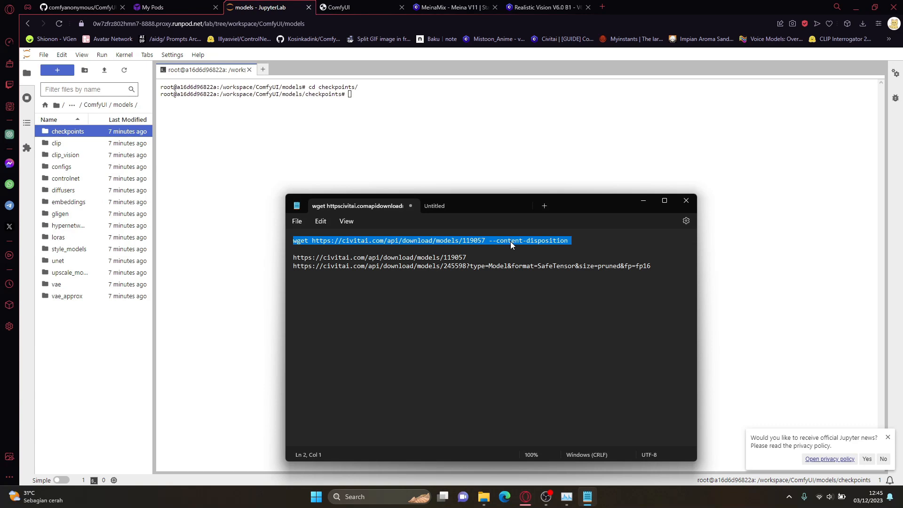
click(463, 145)
key(ctrl+v)
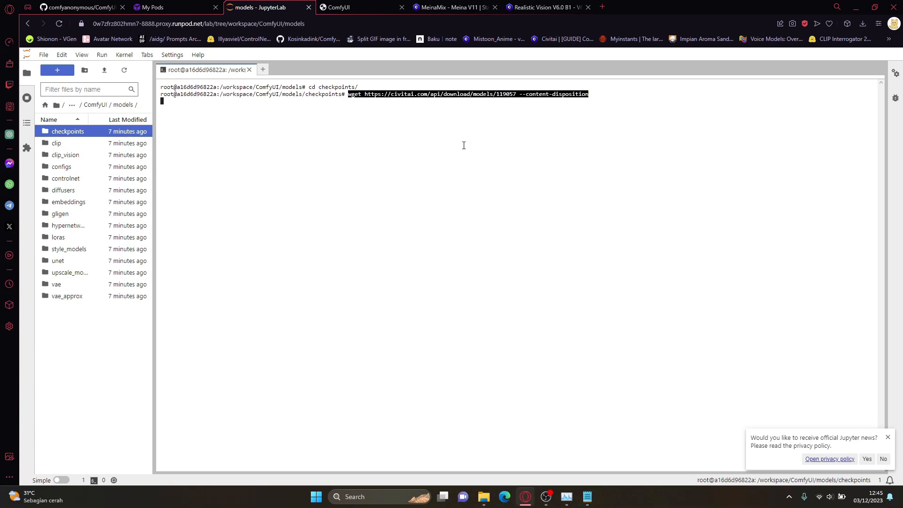
key(Return)
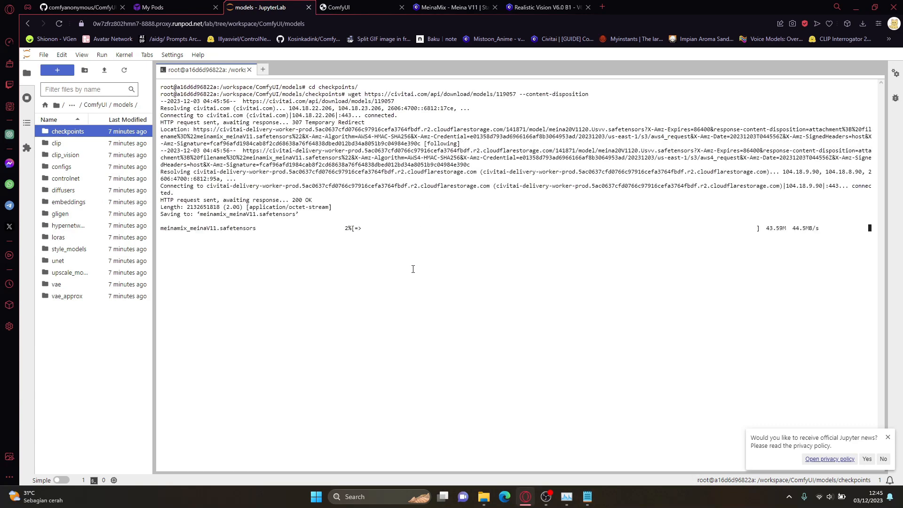
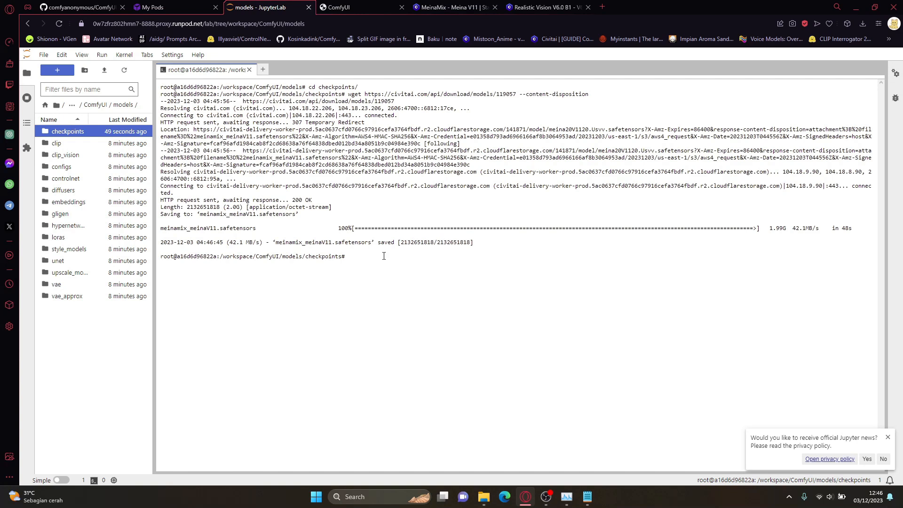
Step: List the files in the terminal's checkpoints directory with "ls" and look through the checkpoint choices of ComfyUI's Load Checkpoint node
text(ls)
key(Return)
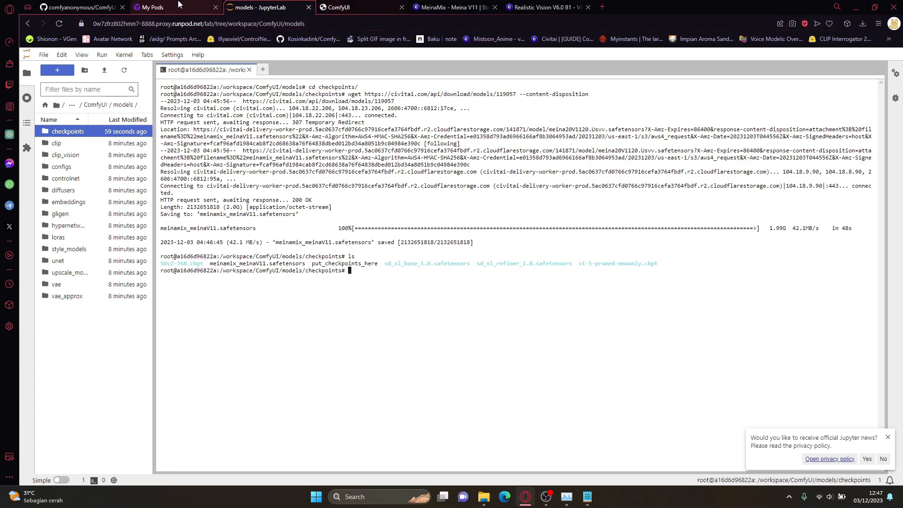
click(152, 7)
click(338, 7)
click(108, 303)
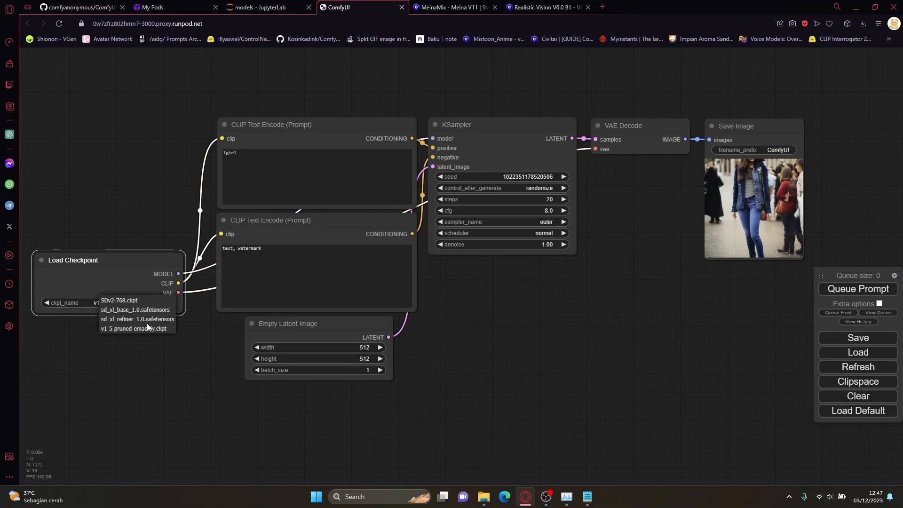
Step: Return to the JupyterLab terminal and highlight the checkpoint file names in the listing one after another, ending on meinamix_meinaV11.safetensors
click(264, 7)
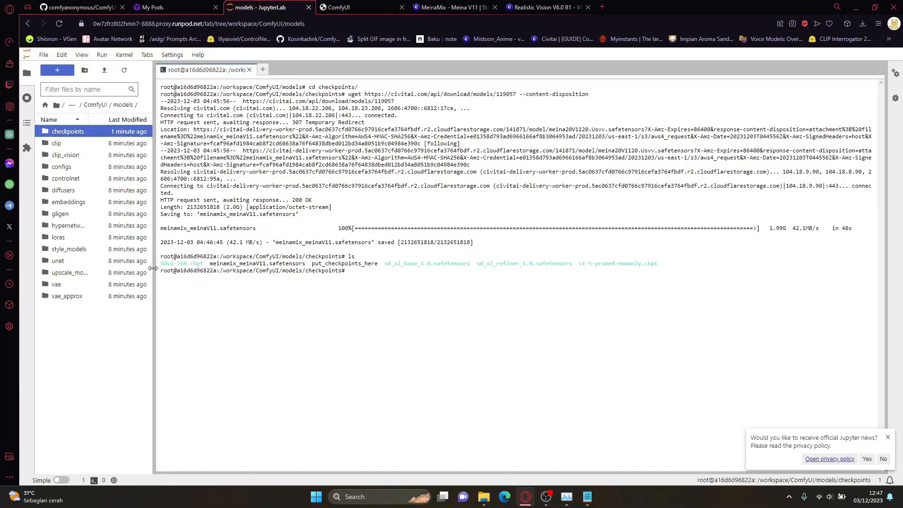
drag(162, 265, 180, 265)
drag(389, 263, 417, 263)
drag(485, 257, 521, 263)
click(582, 266)
drag(582, 266, 597, 264)
drag(212, 262, 243, 262)
Step: Refresh ComfyUI's model lists and set the Load Checkpoint node's ckpt_name to meinamix_meinaV11.safetensors
click(338, 7)
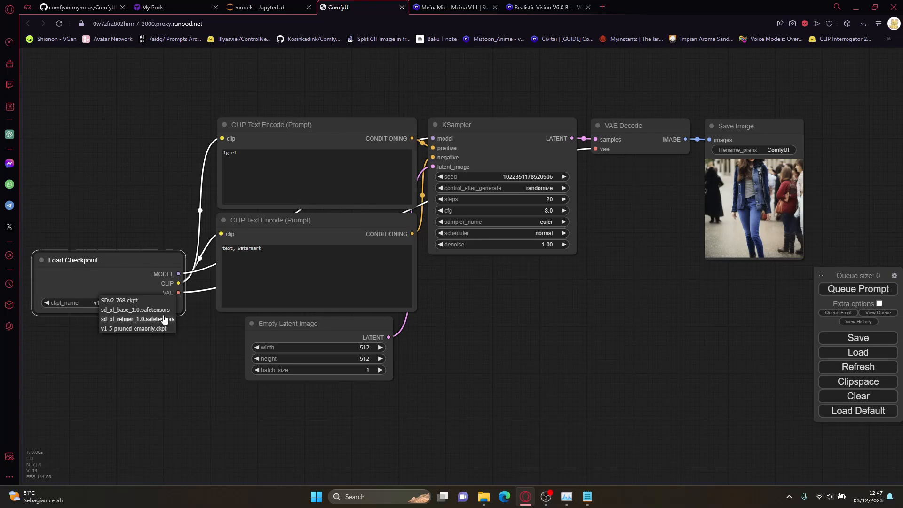
click(868, 368)
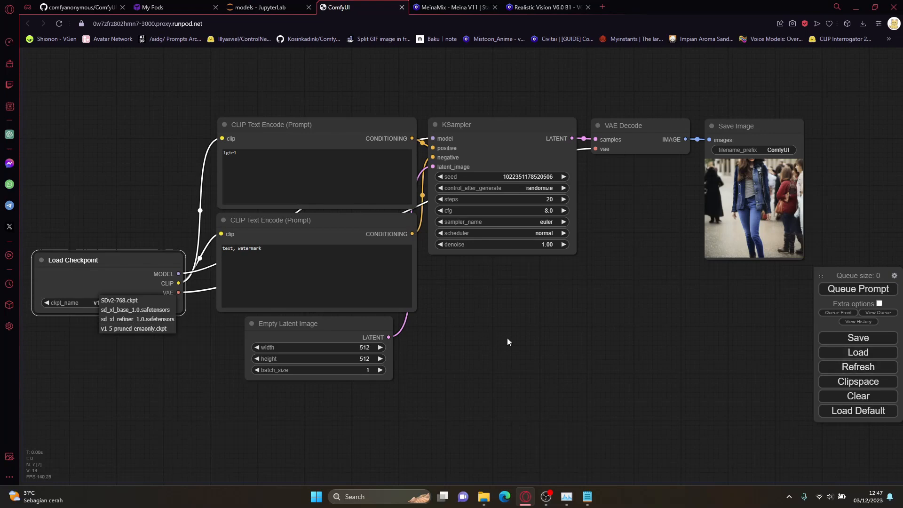
click(132, 301)
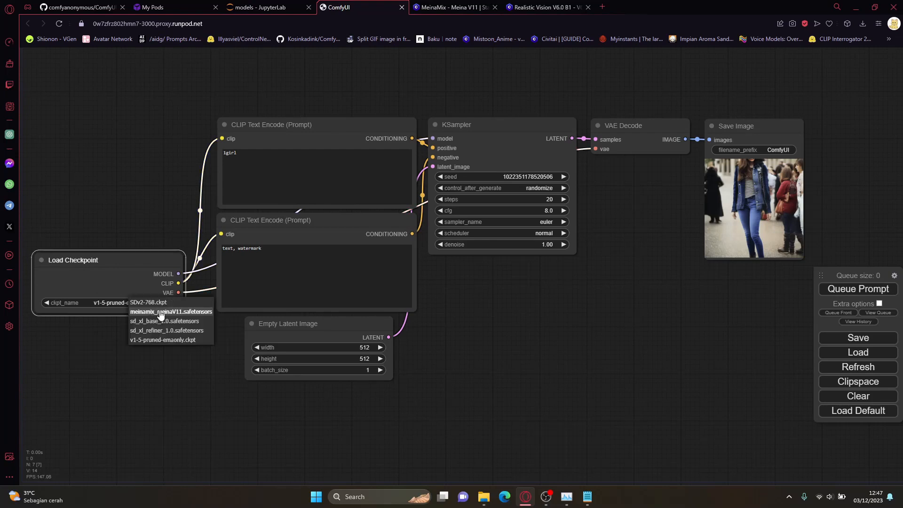
click(161, 313)
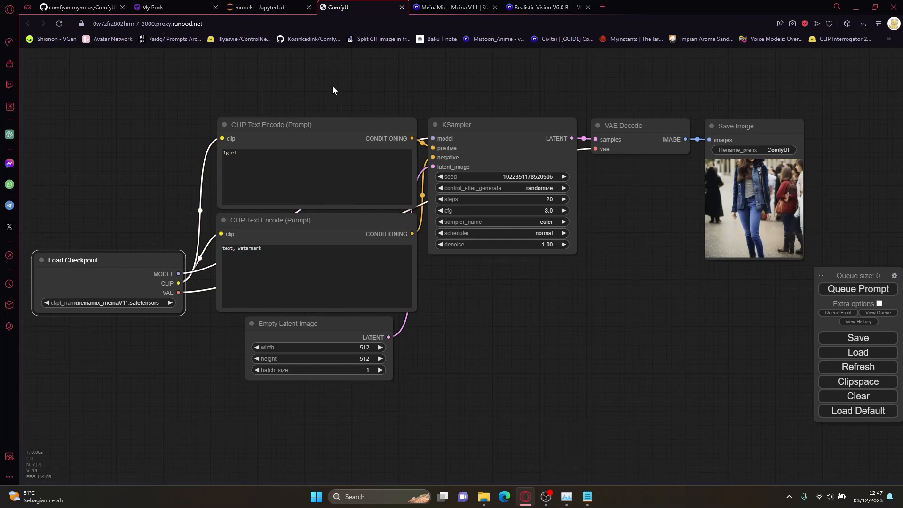
Step: Open the Hugging Face page of vae-ft-mse-840000-ema-pruned.ckpt from the history suggestions for "vae" in a new browser tab
click(463, 7)
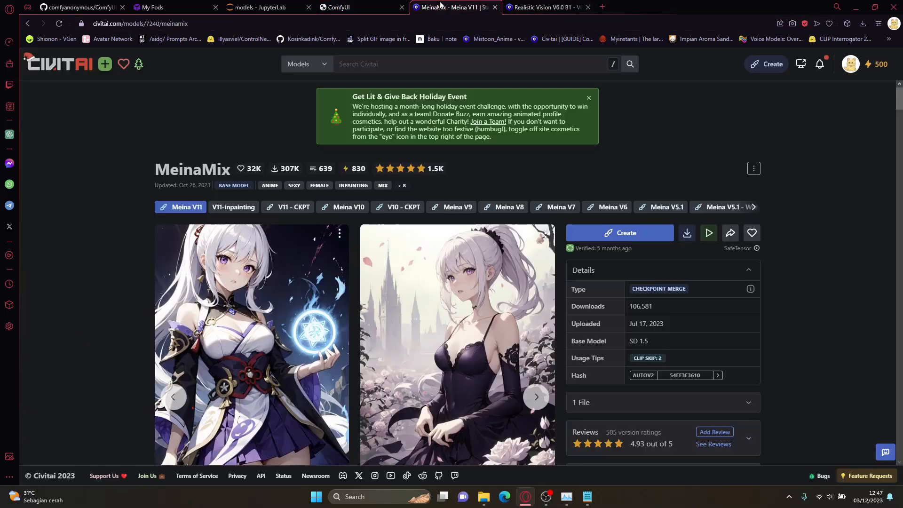
click(545, 7)
click(603, 6)
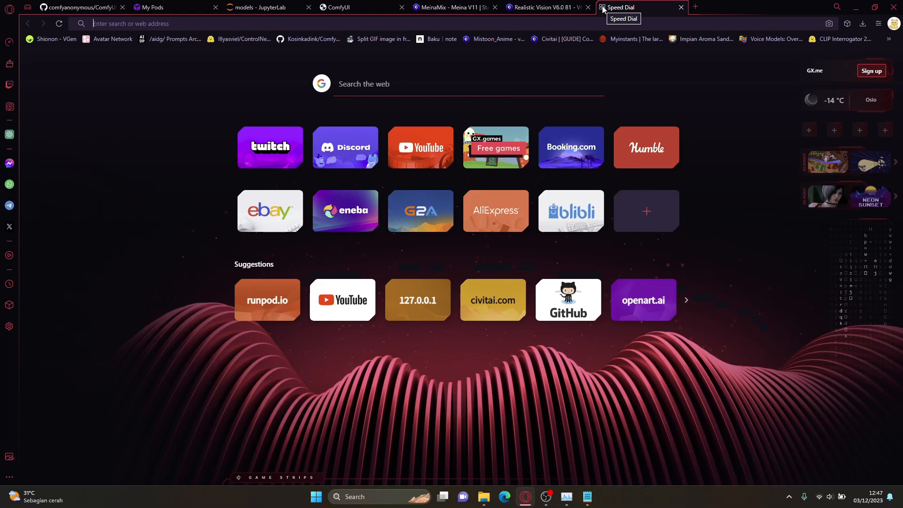
text(vae)
key(Up)
key(Up)
key(Up)
key(Up)
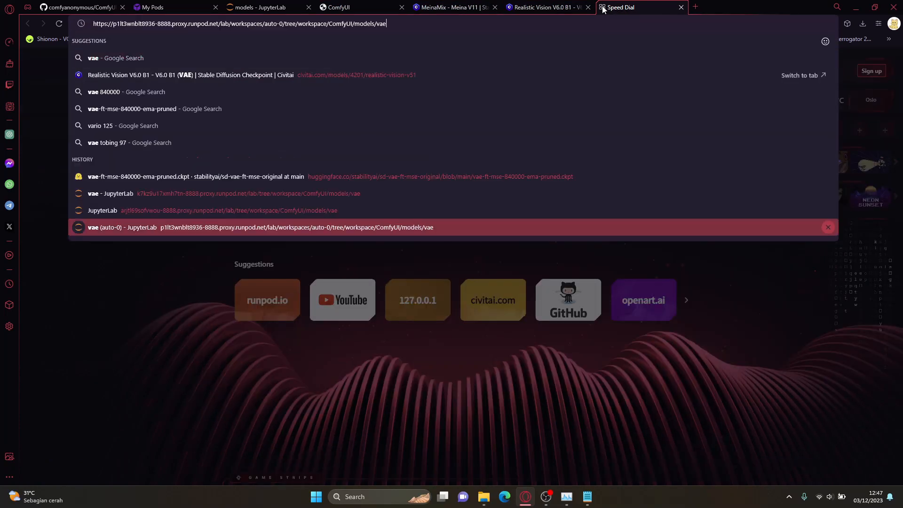
key(Return)
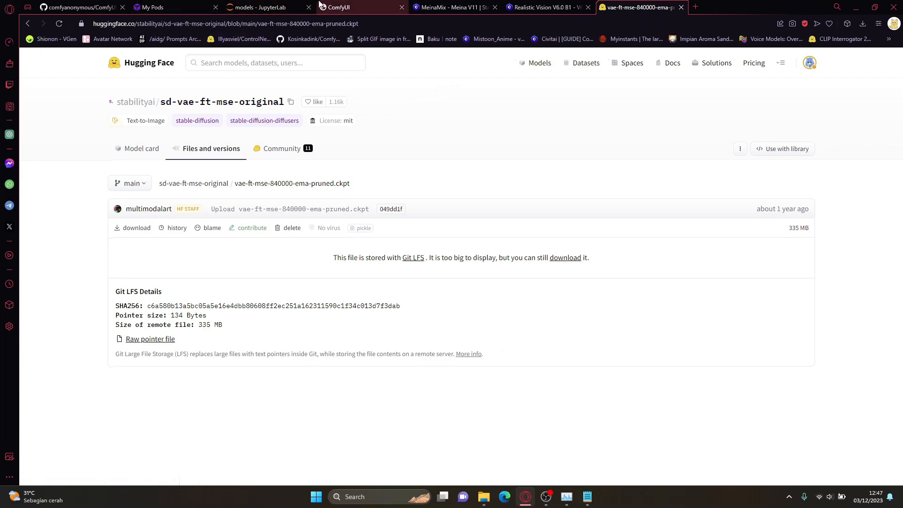
Step: Open the vae folder in JupyterLab's file browser and highlight the checkpoints path in the existing terminal's prompt
click(342, 7)
click(261, 7)
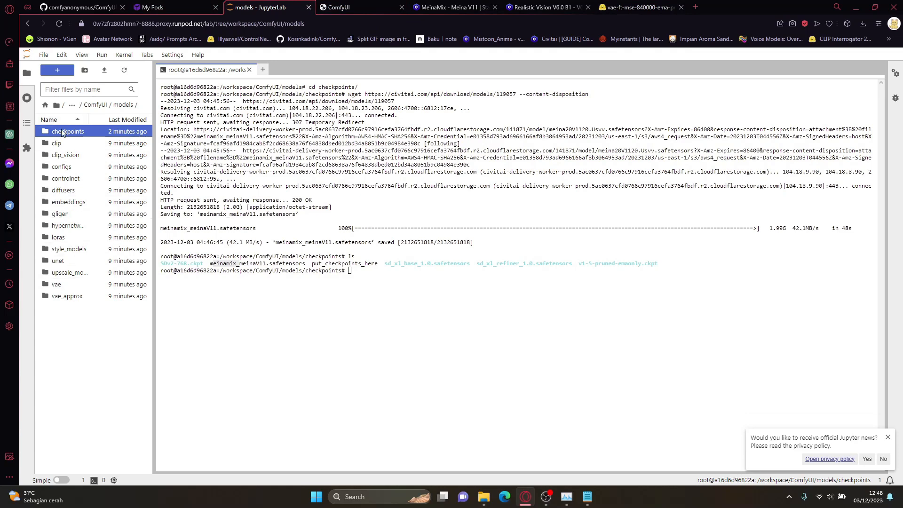
double_click(66, 284)
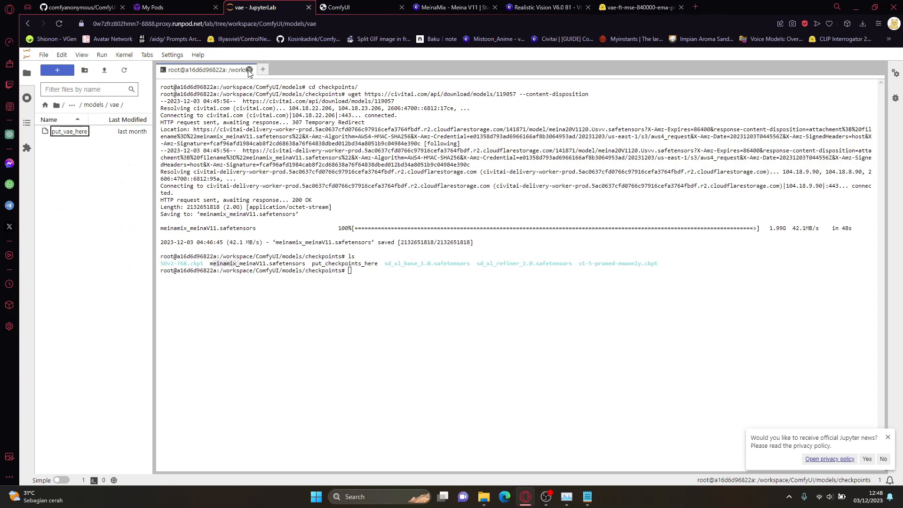
click(251, 273)
drag(220, 275, 342, 272)
click(340, 273)
drag(219, 270, 339, 271)
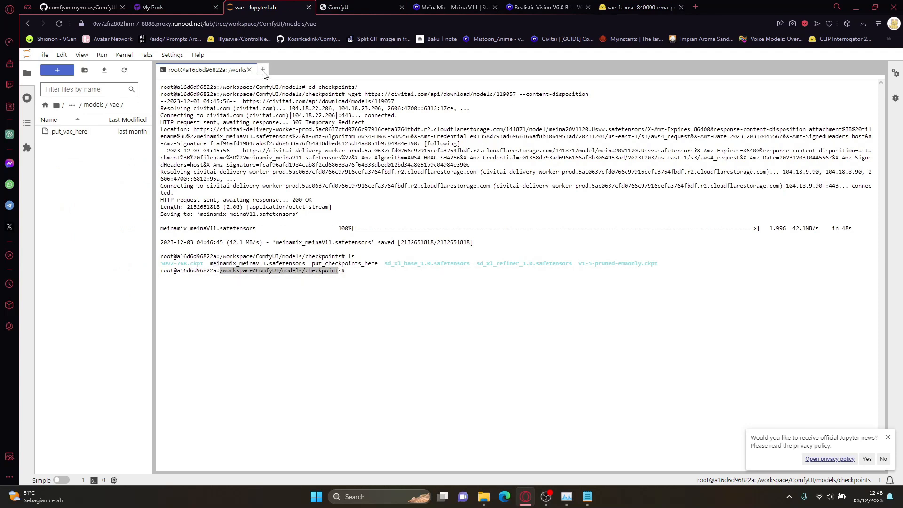
Step: Open a second terminal in the vae folder, highlight its workspace/ComfyUI/models/vae path and return to the first terminal
click(263, 71)
drag(227, 99, 337, 101)
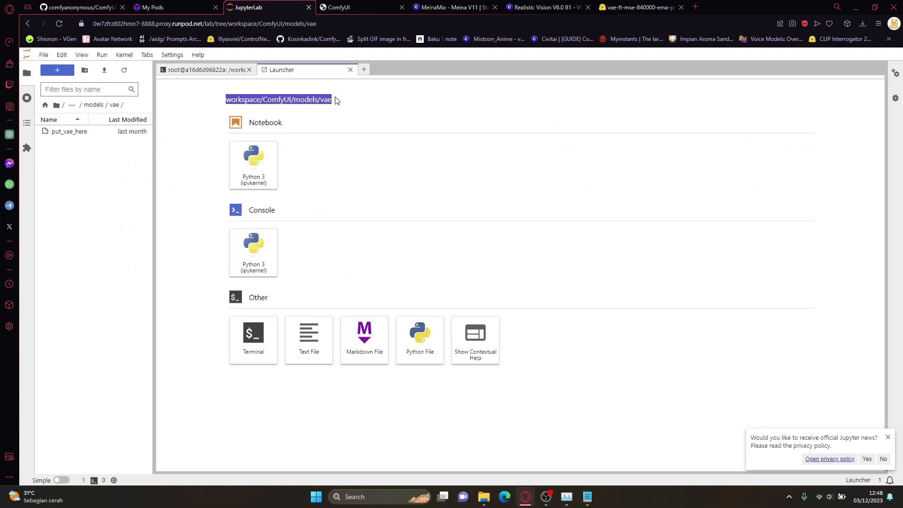
click(278, 81)
click(255, 347)
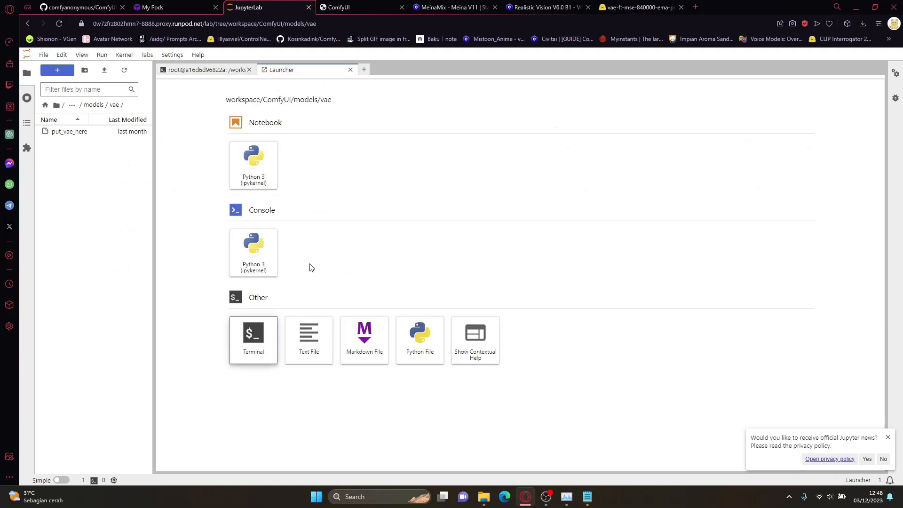
drag(220, 88, 317, 90)
click(193, 71)
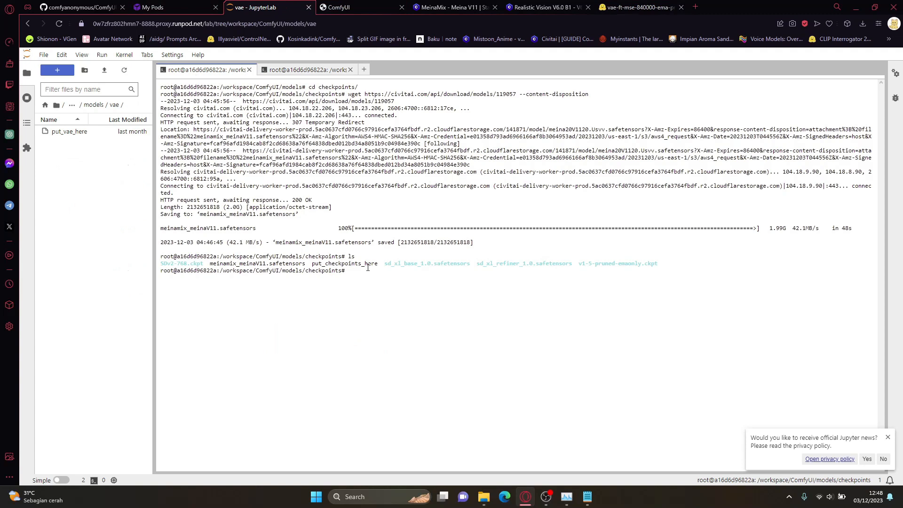
Step: Move the first terminal up to the models directory with "cd .." and highlight "models" in its prompt
text(cd ..)
drag(306, 270, 342, 272)
click(422, 280)
key(Return)
drag(283, 280, 301, 280)
Step: Go back from checkpoints to the local models folder in File Explorer as a comparison and return to the JupyterLab terminal
click(484, 497)
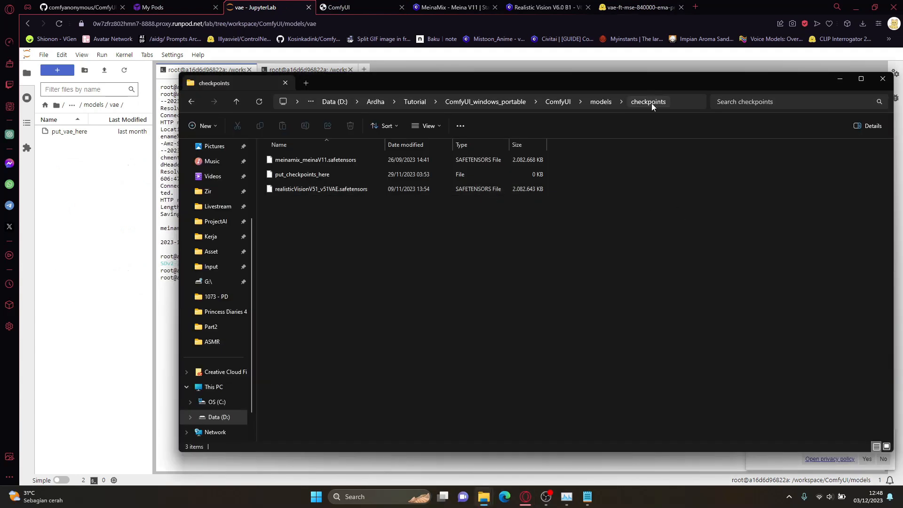
click(192, 102)
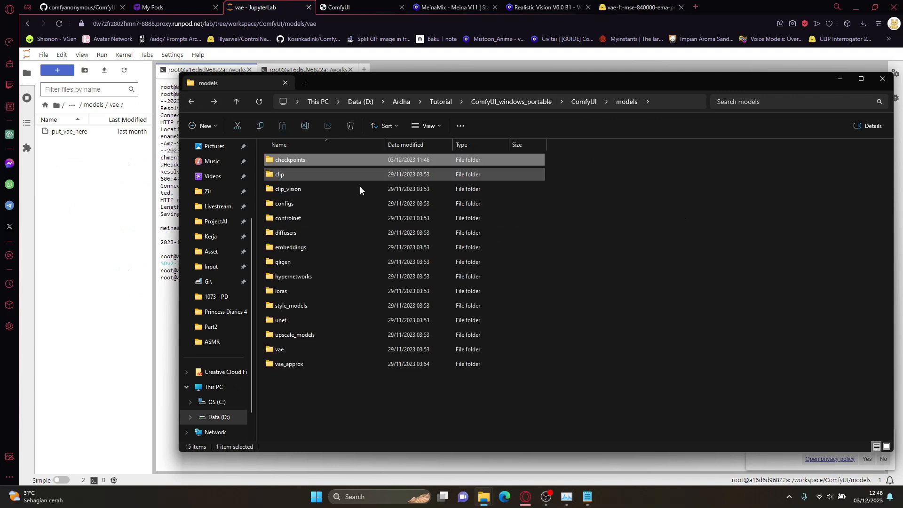
click(161, 272)
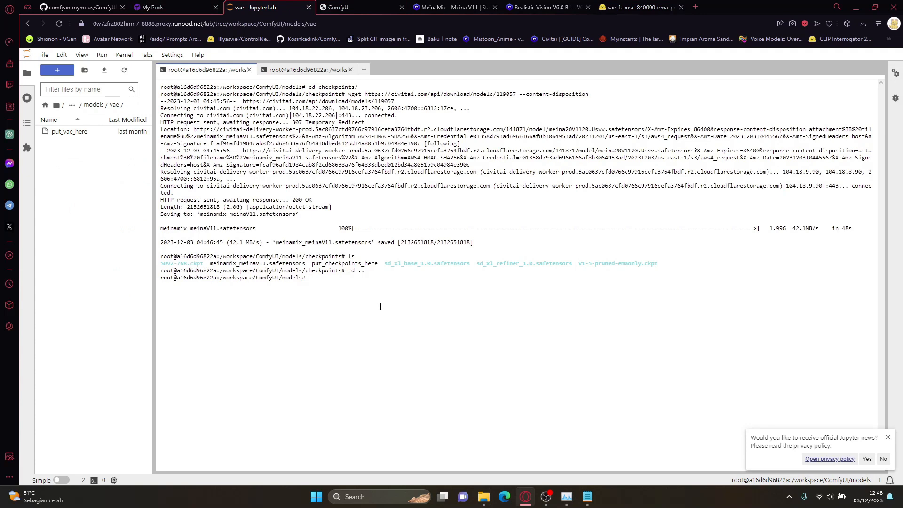
Step: Return the JupyterLab file browser to the models folder and change the terminal's directory with "cd vae"
click(102, 105)
click(346, 292)
text(cd v)
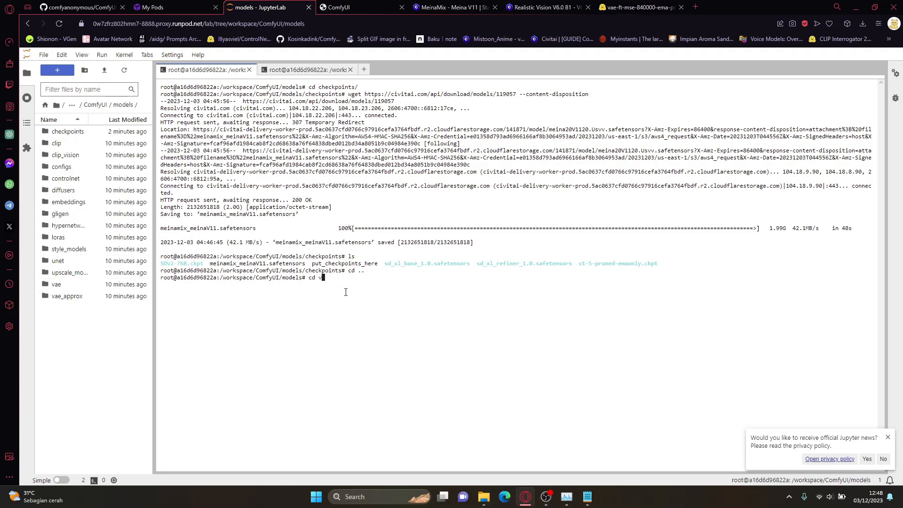
text(ae)
key(BackSpace)
key(BackSpace)
key(Tab)
key(Return)
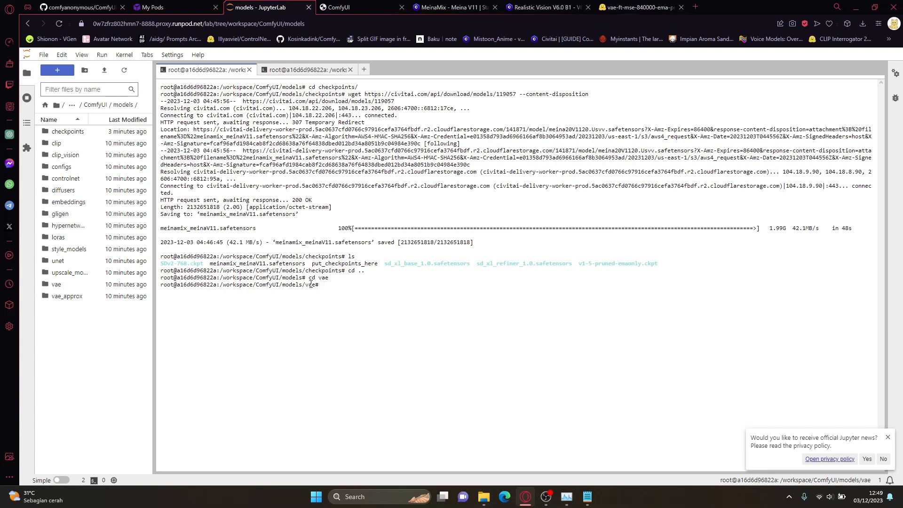
Step: Compare the two JupyterLab terminals opened on the vae directory and return to the first one
click(297, 70)
click(221, 71)
click(281, 73)
click(221, 73)
Step: Show the file list of the sd-vae-ft-mse-original repository on Hugging Face and look at the link options of the .safetensors download
click(225, 154)
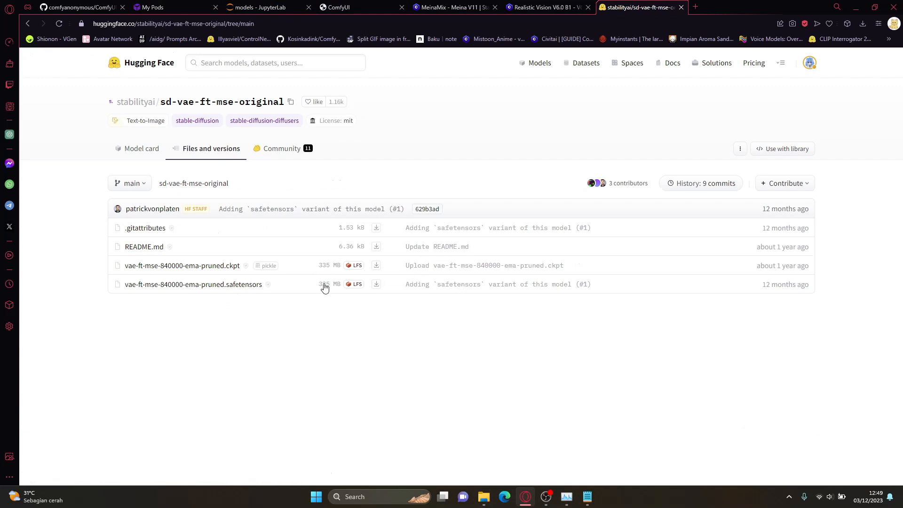
right_click(376, 285)
click(321, 299)
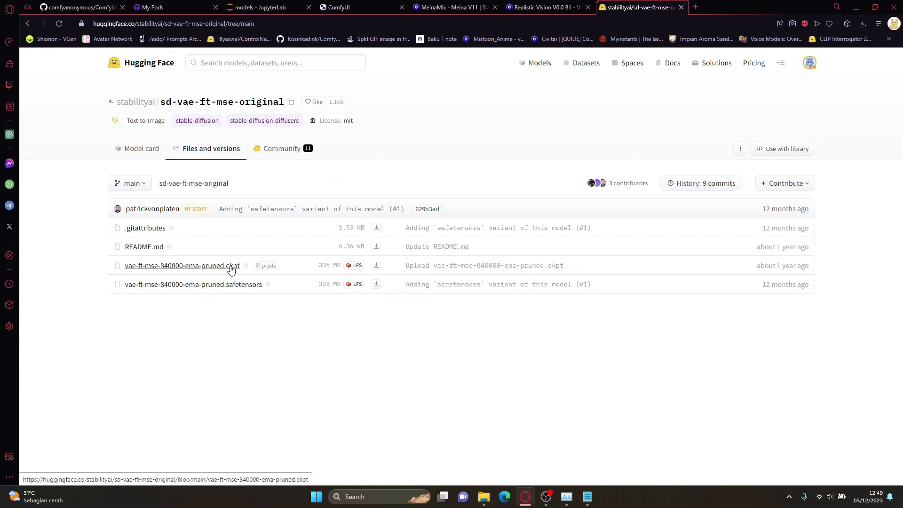
Step: Switch back to the JupyterLab terminal and highlight the .ckpt and .safetensors file names in the checkpoints listing
click(446, 7)
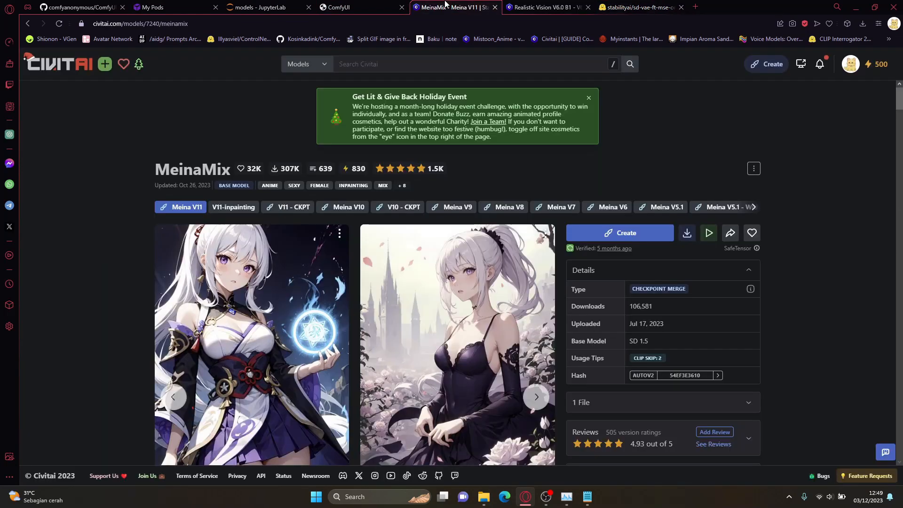
click(335, 6)
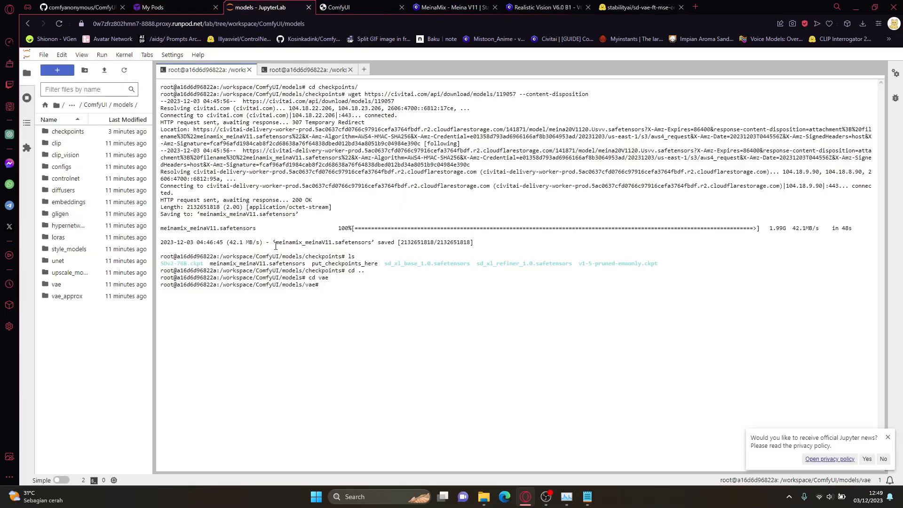
drag(163, 262, 202, 266)
drag(269, 263, 319, 266)
drag(624, 265, 656, 265)
Step: Open the vae-ft-mse-840000-ema-pruned.ckpt page on Hugging Face, copy its download link and go back to the file list
click(639, 7)
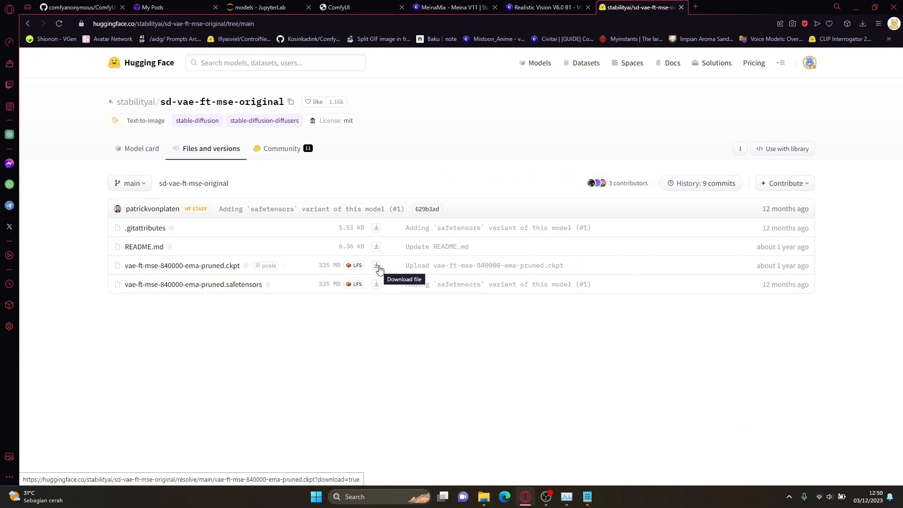
click(225, 266)
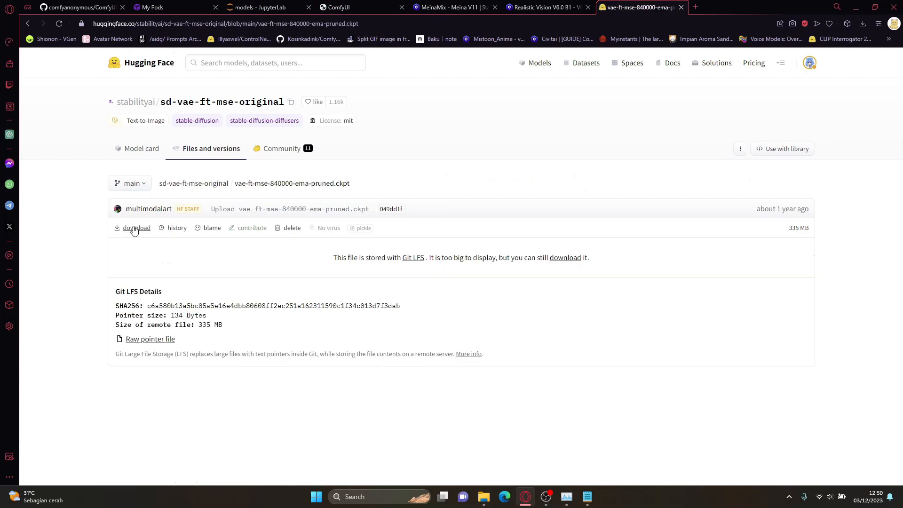
right_click(135, 228)
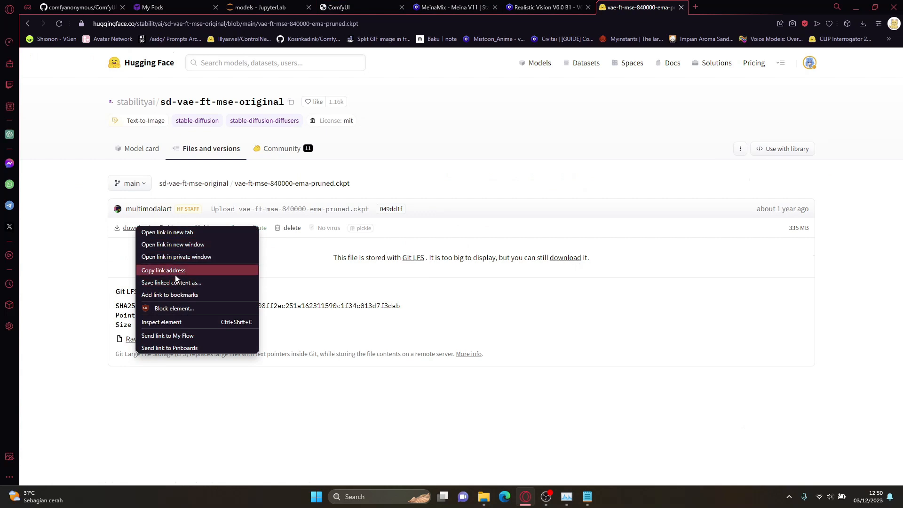
click(175, 275)
key(alt+Left)
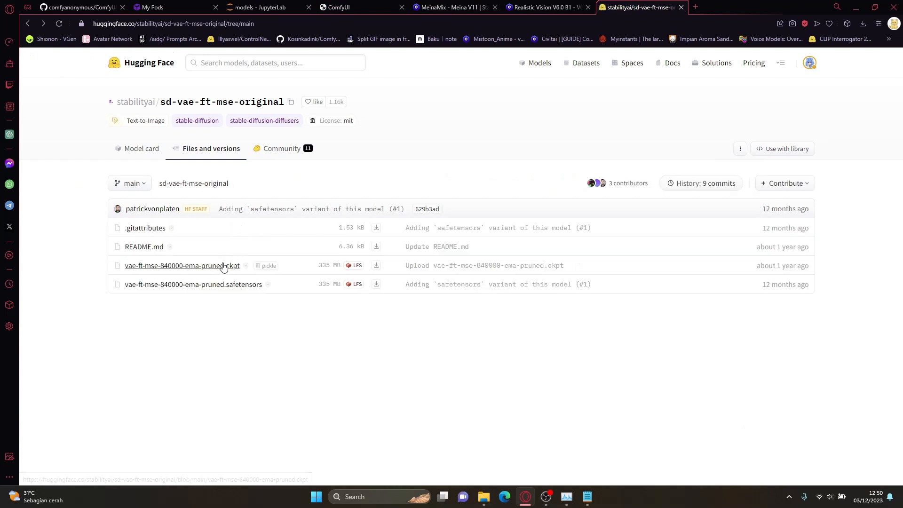
Step: Copy the link of the vae-ft-mse-840000-ema-pruned.ckpt file name and paste it below the Civitai links in the Notepad notes
right_click(218, 265)
key(Escape)
click(587, 496)
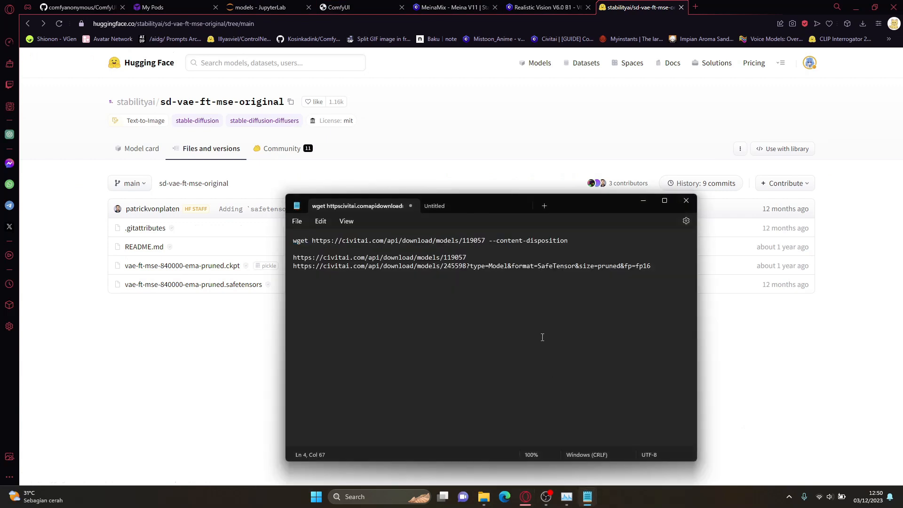
key(Return)
key(Return)
text(https://huggingface.co/stabilityai/sd-vae-ft-mse-original/blob/main/vae-ft-mse-840000-ema-pruned.ckpt)
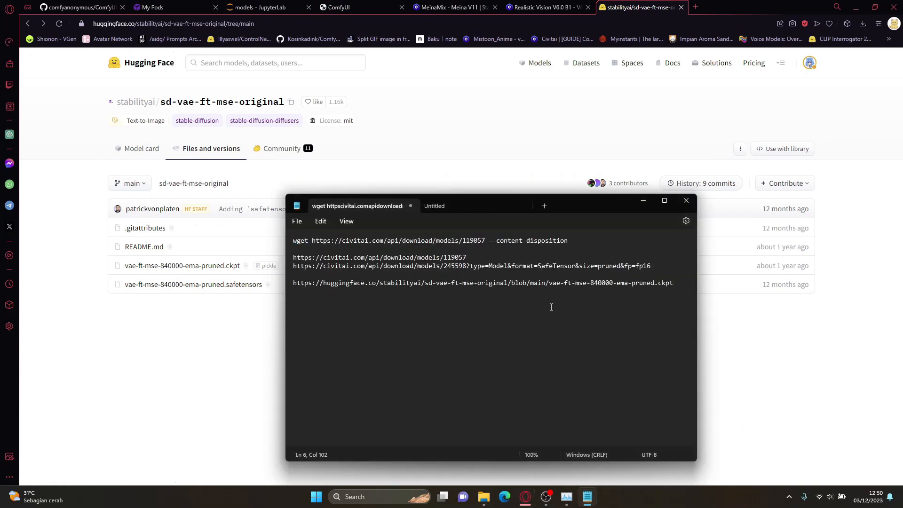
Step: Copy the direct download link of vae-ft-mse-840000-ema-pruned.ckpt from Hugging Face and paste it into the Notepad notes
click(146, 363)
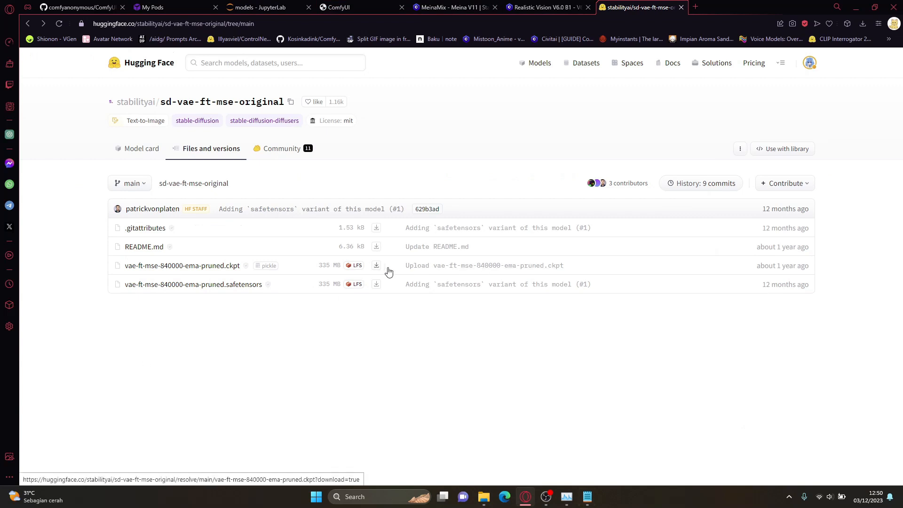
right_click(377, 268)
click(407, 311)
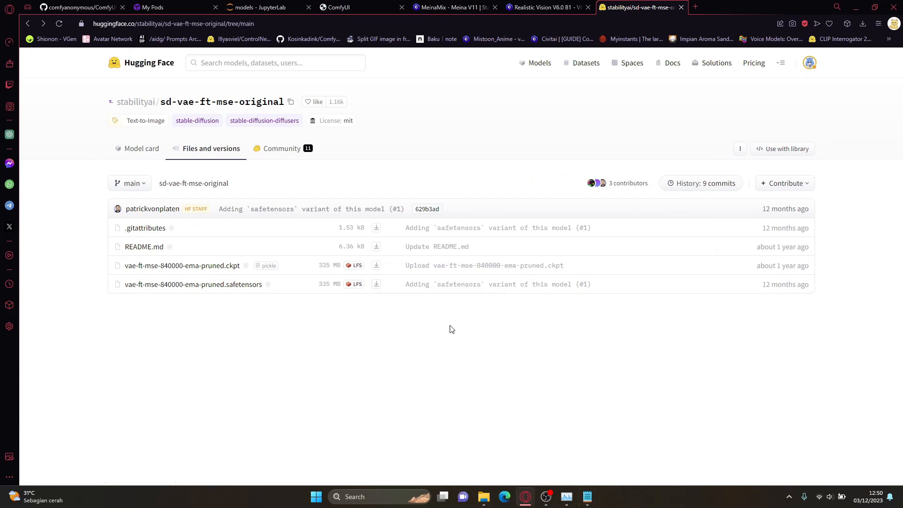
click(588, 496)
text(https://huggingface.co/stabilityai/sd-vae-ft-mse-original/resolve/main/vae-ft-mse-840000-ema-pruned.ckpt?download=true)
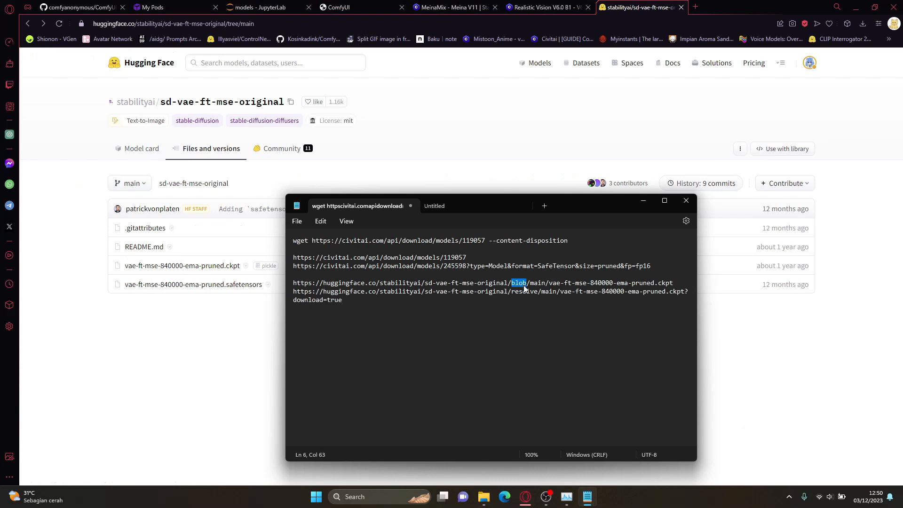
Step: Highlight "resolve" and "blob" in the two Hugging Face links in Notepad to compare them
double_click(524, 291)
click(528, 299)
double_click(529, 292)
double_click(519, 283)
Step: Copy the .ckpt file's download link from the Hugging Face file list again and switch to the JupyterLab terminal
click(251, 332)
right_click(378, 267)
click(408, 309)
key(ctrl+Tab)
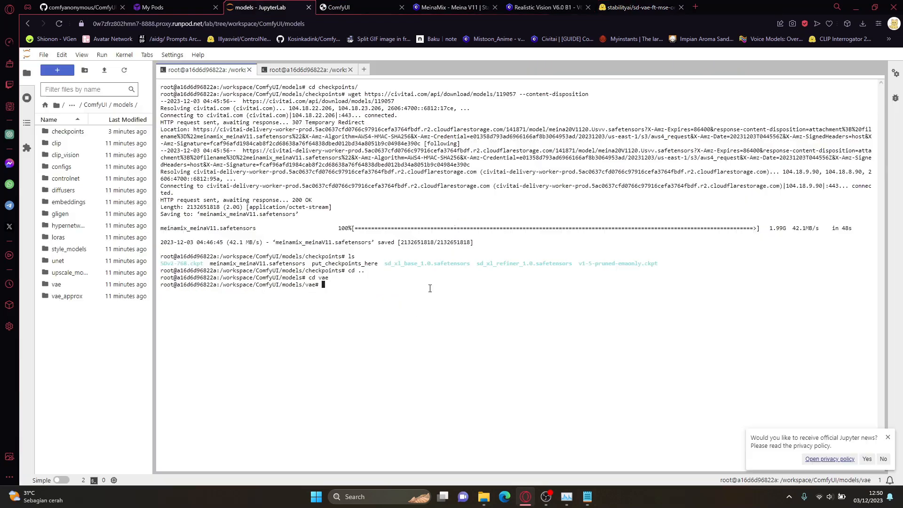
Step: Download vae-ft-mse-840000-ema-pruned.ckpt into the vae folder with wget, using the copied Hugging Face link without its "?download=true" suffix
text(wget)
text(https://huggingface.co/stabilityai/sd-vae-ft-mse-original/resolve/main/vae-ft-mse-840000-ema-pruned.ckpt?download=true)
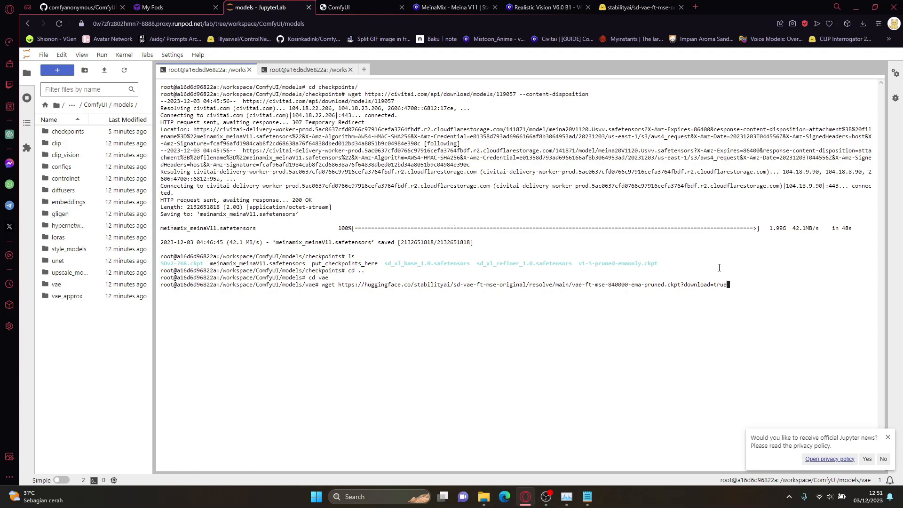
key(BackSpace)
key(BackSpace)
key(BackSpace)
key(BackSpace)
key(BackSpace)
key(BackSpace)
key(BackSpace)
key(BackSpace)
key(BackSpace)
key(BackSpace)
key(BackSpace)
key(BackSpace)
key(BackSpace)
key(Return)
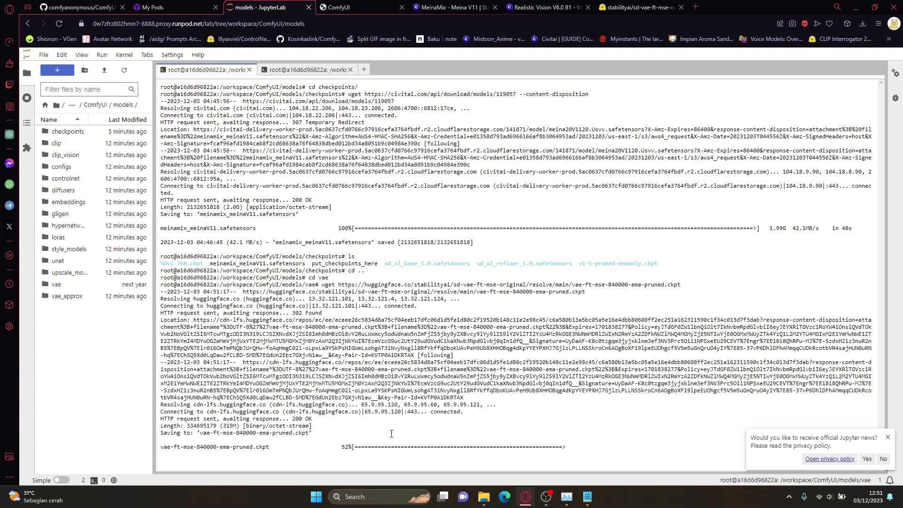
Step: Open the vae folder in the file browser and check it for the downloaded VAE file
double_click(94, 285)
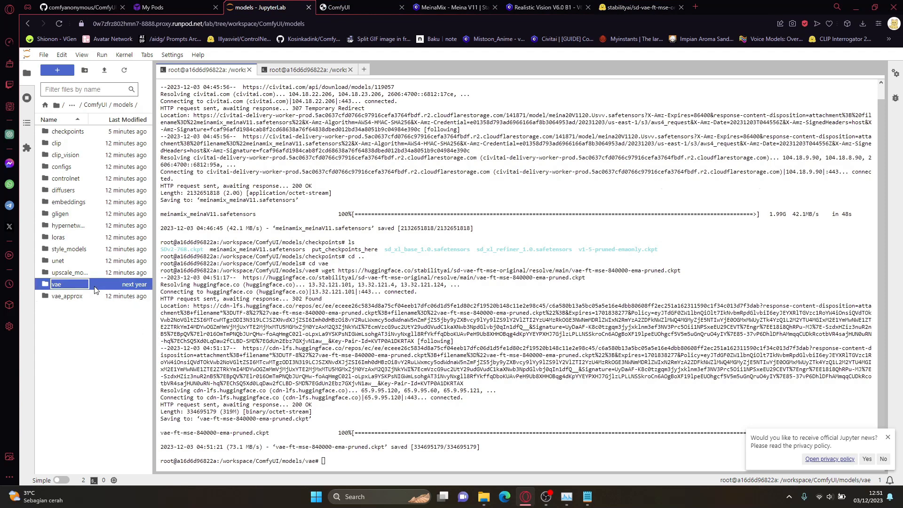
click(89, 144)
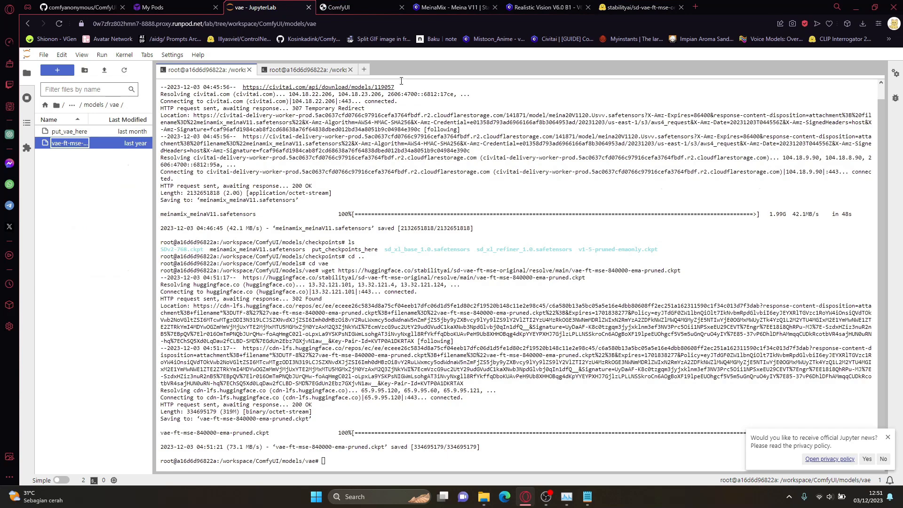
click(525, 6)
click(275, 7)
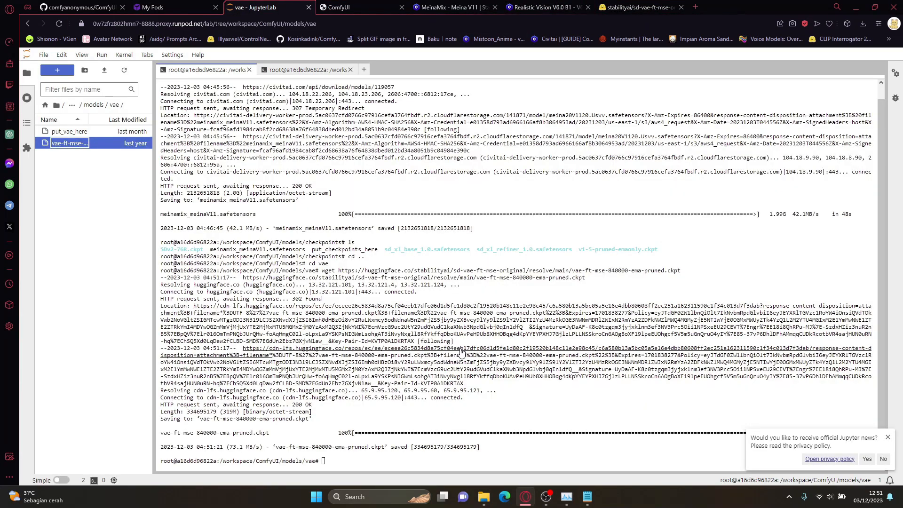
click(460, 369)
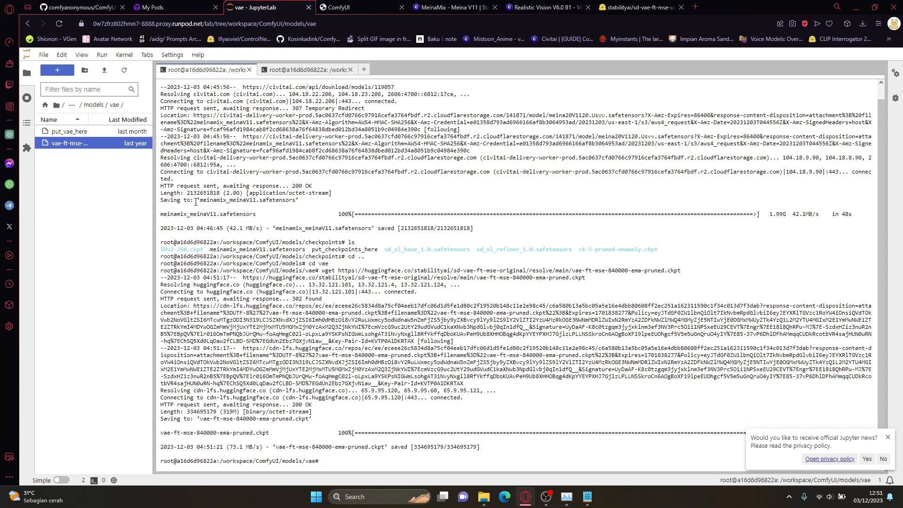
Step: Browse to ComfyUI/custom_nodes, open a new terminal there and check the path in its prompt
click(100, 105)
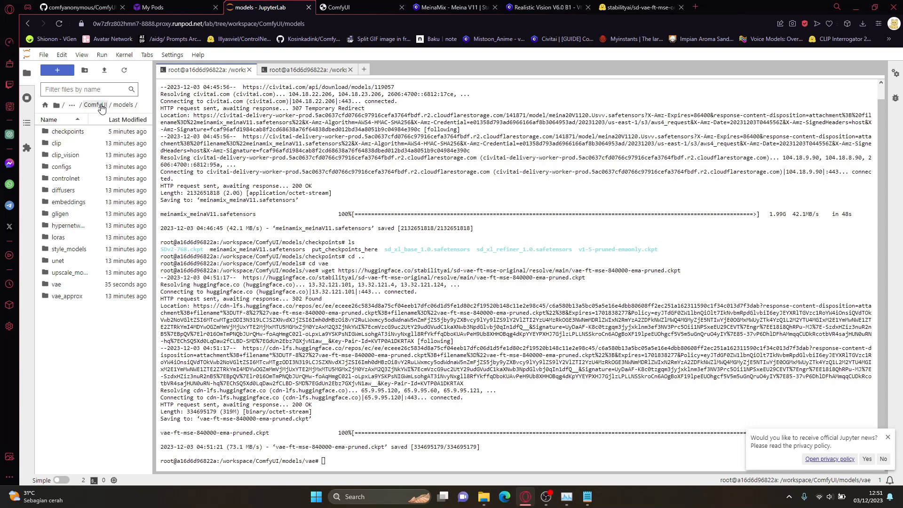
click(101, 105)
double_click(86, 155)
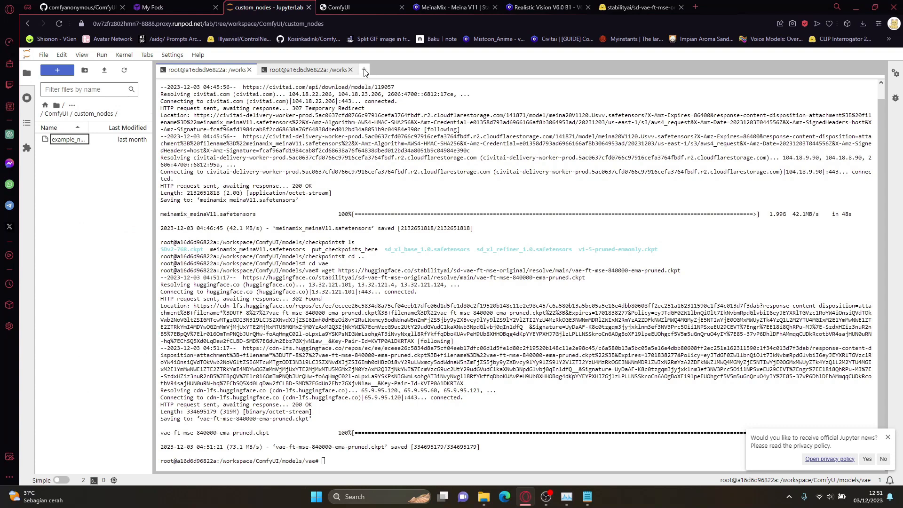
click(365, 69)
drag(338, 100, 231, 101)
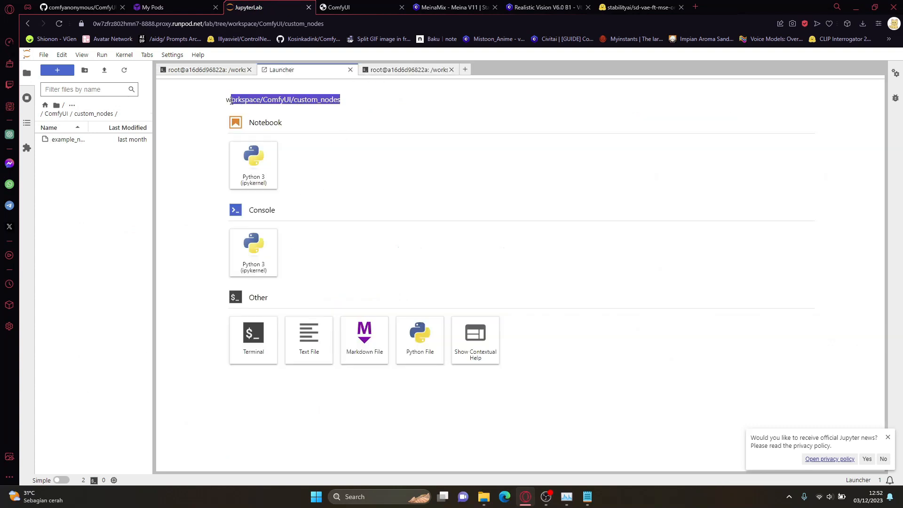
click(264, 344)
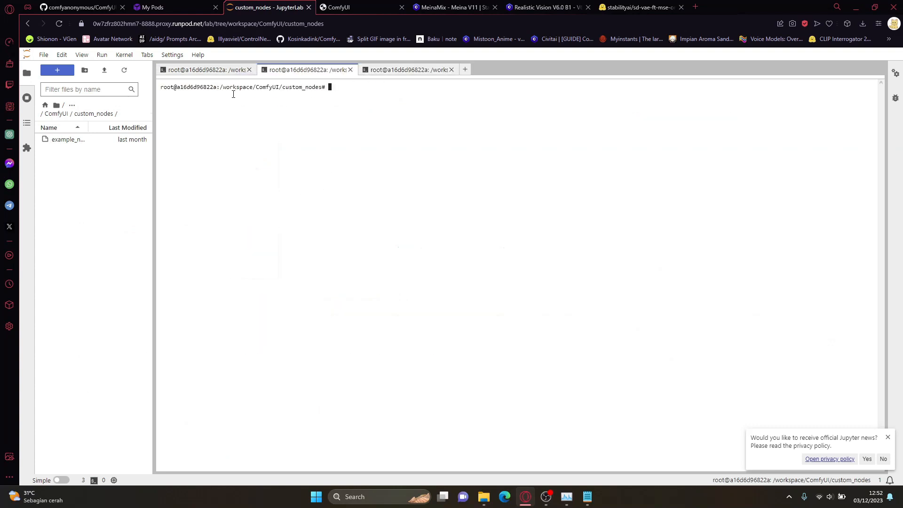
drag(217, 89, 326, 88)
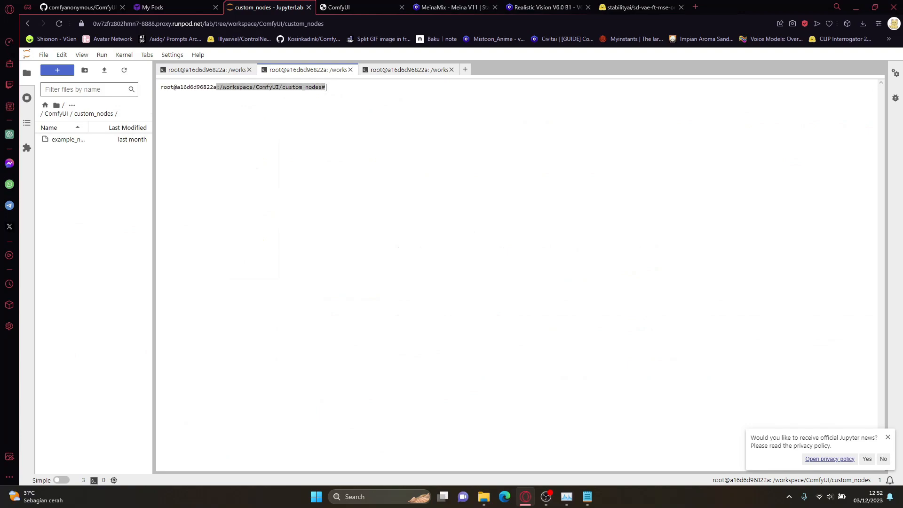
click(340, 90)
Step: Open the ltdrdata/ComfyUI-Manager repository on GitHub and copy its HTTPS clone URL
click(101, 6)
scroll(471, 136, up, 9)
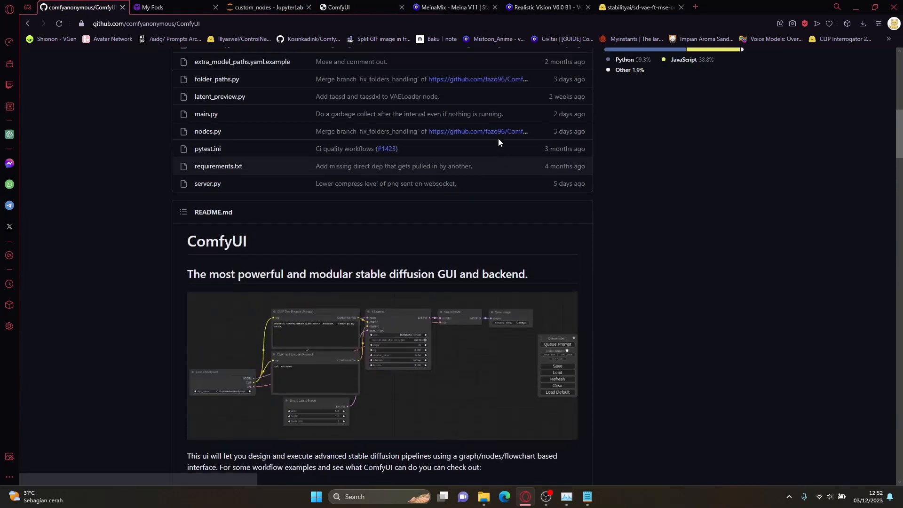
scroll(499, 142, up, 10)
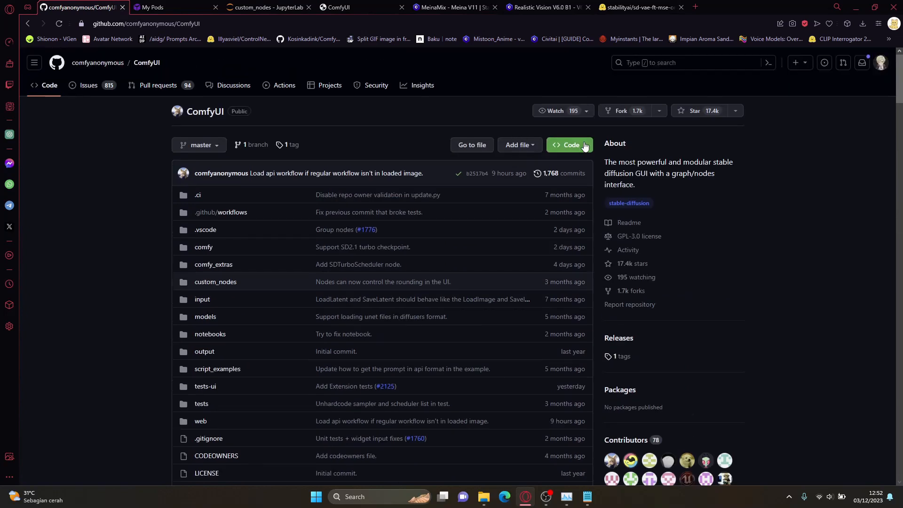
click(207, 24)
text(comfy)
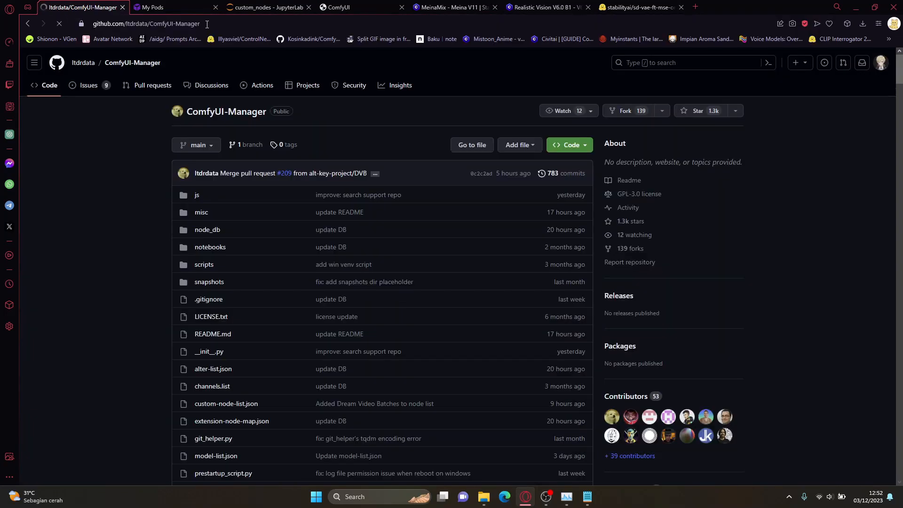
click(569, 145)
click(574, 229)
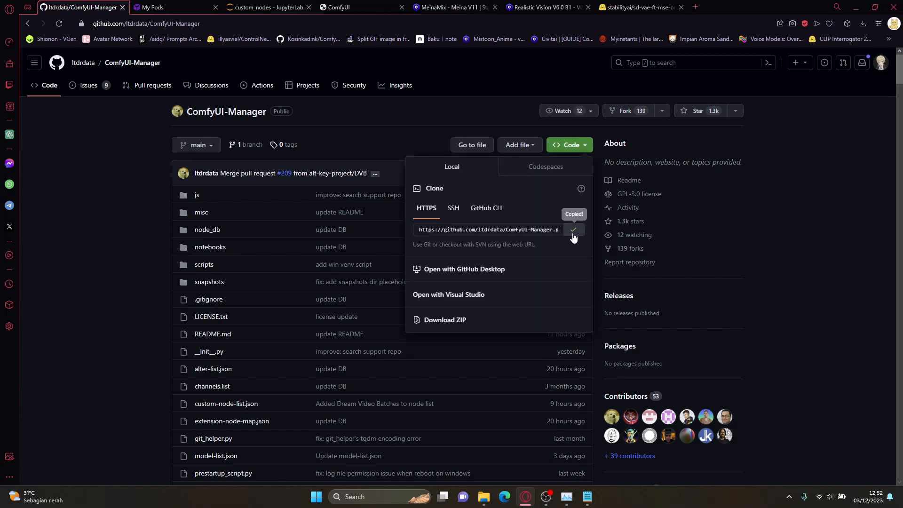
Step: Git clone the copied ComfyUI-Manager URL into custom_nodes from the JupyterLab terminal and refresh the file list
click(346, 7)
click(285, 7)
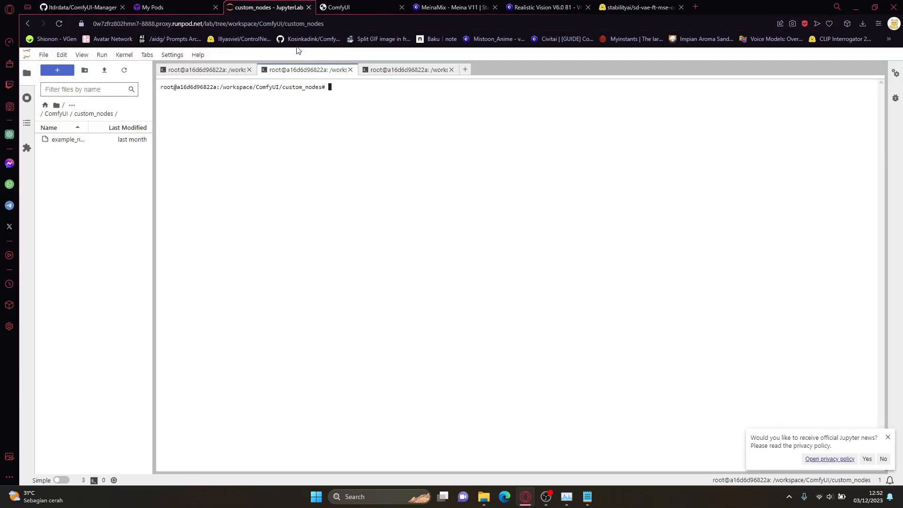
text(git clone)
key(ctrl+v)
key(Return)
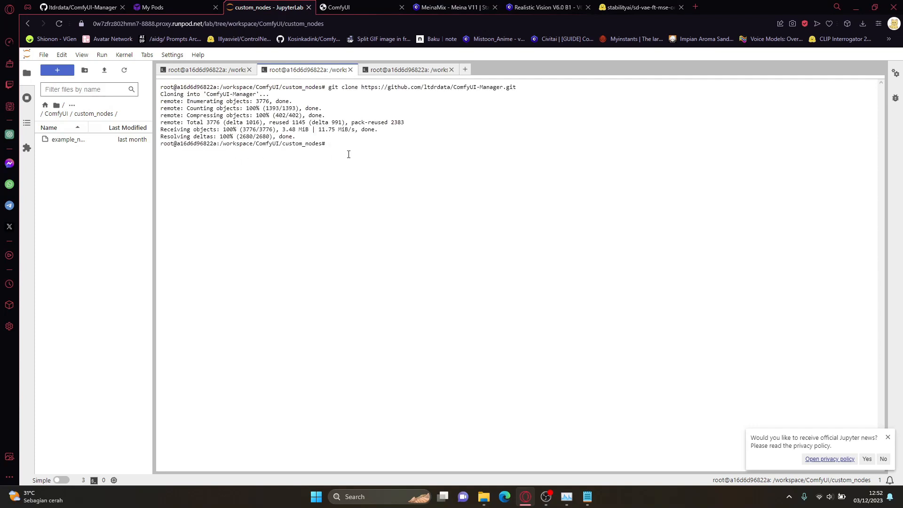
click(123, 73)
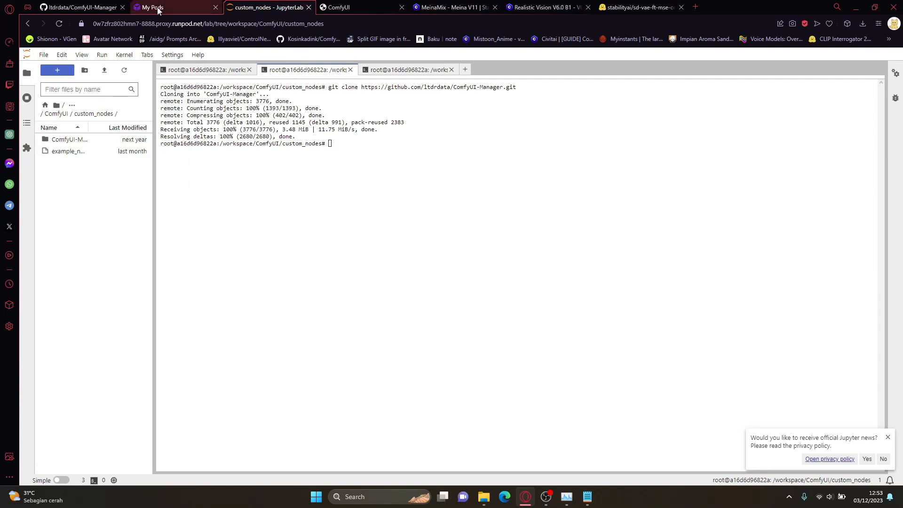
Step: Restart the RunPod SD Comfy UI pod from the My Pods page and confirm the restart
click(180, 7)
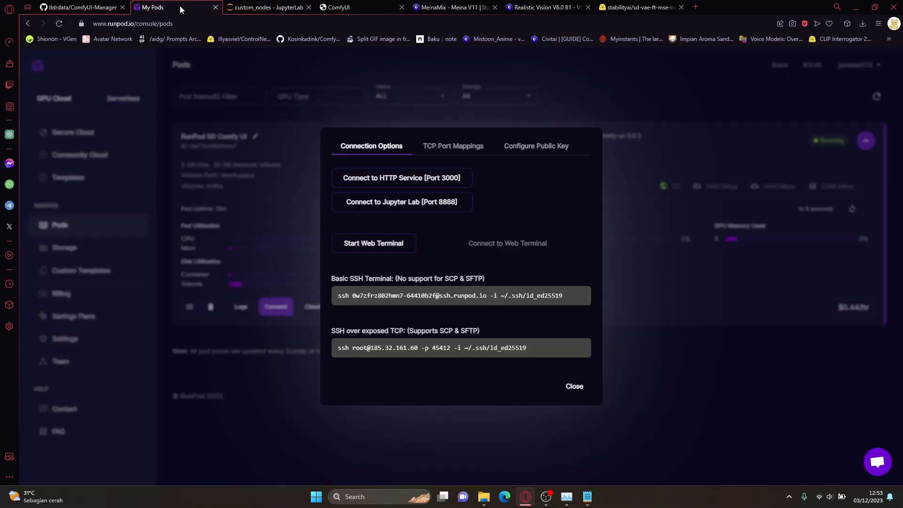
click(255, 202)
click(189, 307)
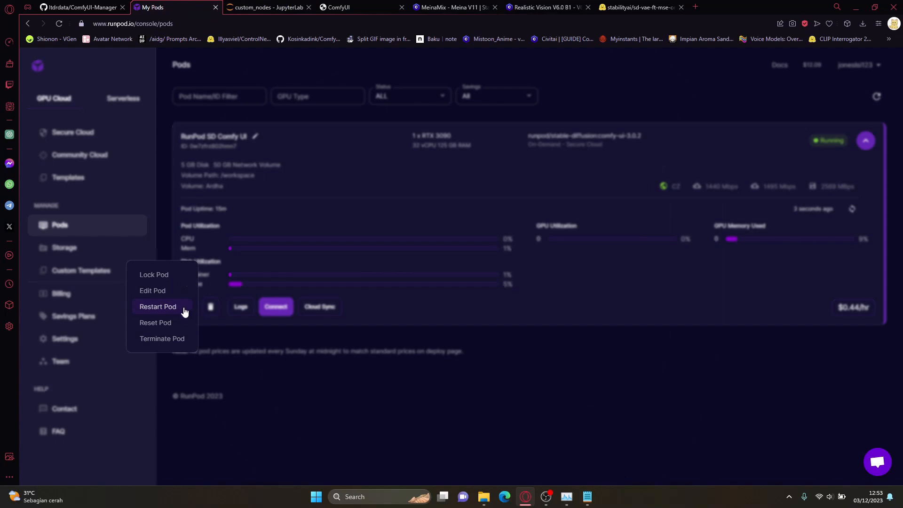
click(166, 310)
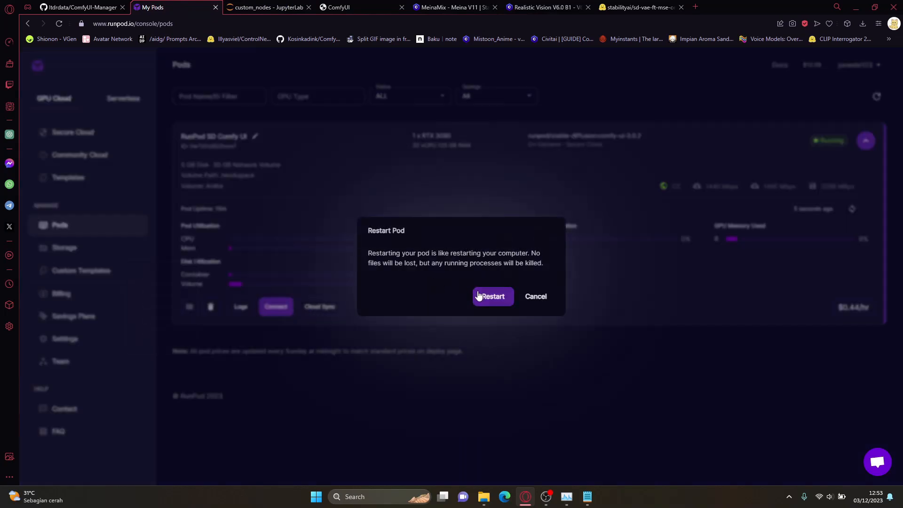
click(499, 297)
Step: Examine the pod's container logs for the ComfyUI-Manager import line and the GUI address line
click(241, 306)
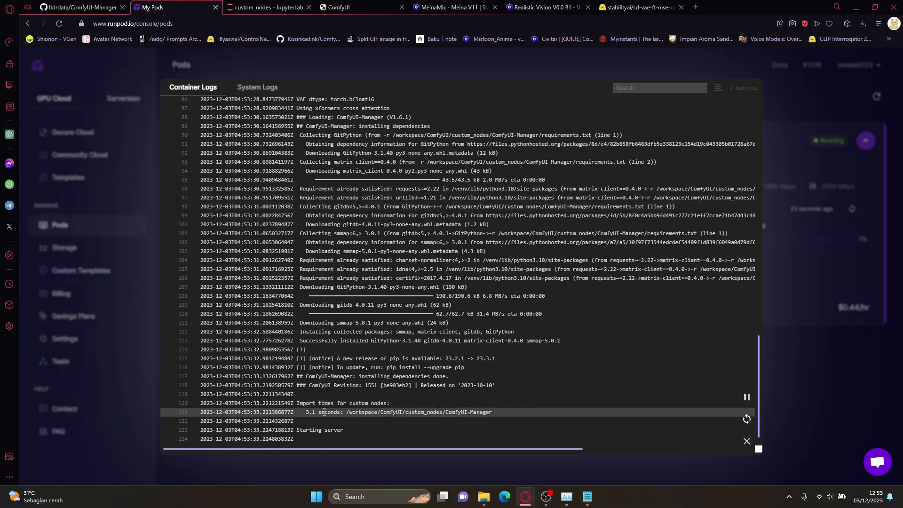
drag(339, 409, 494, 409)
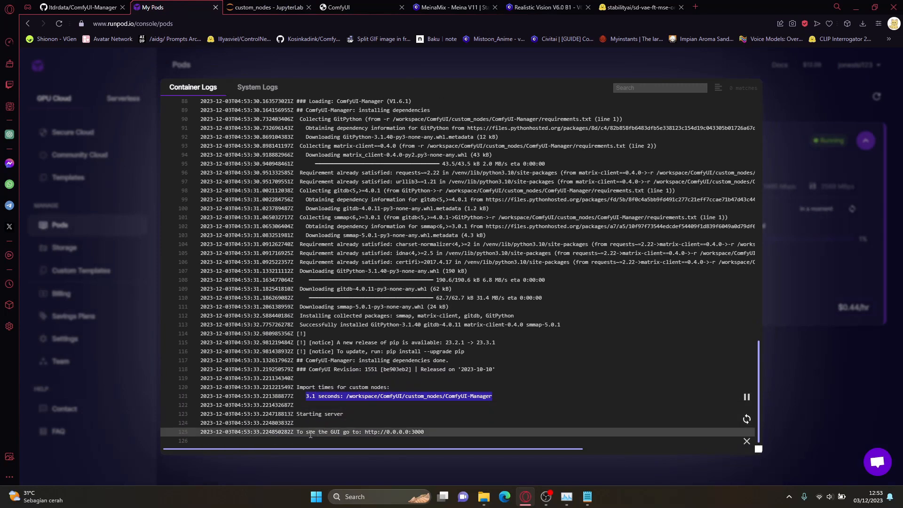
drag(300, 432, 424, 432)
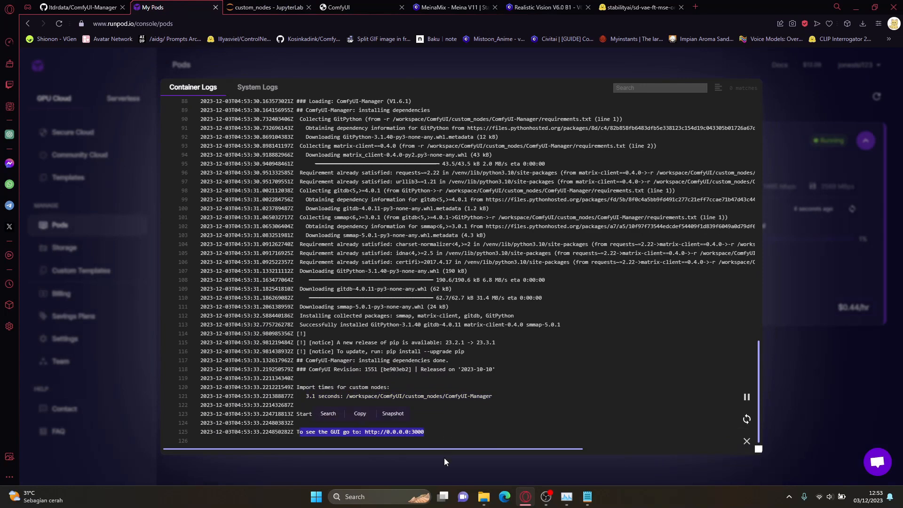
click(470, 467)
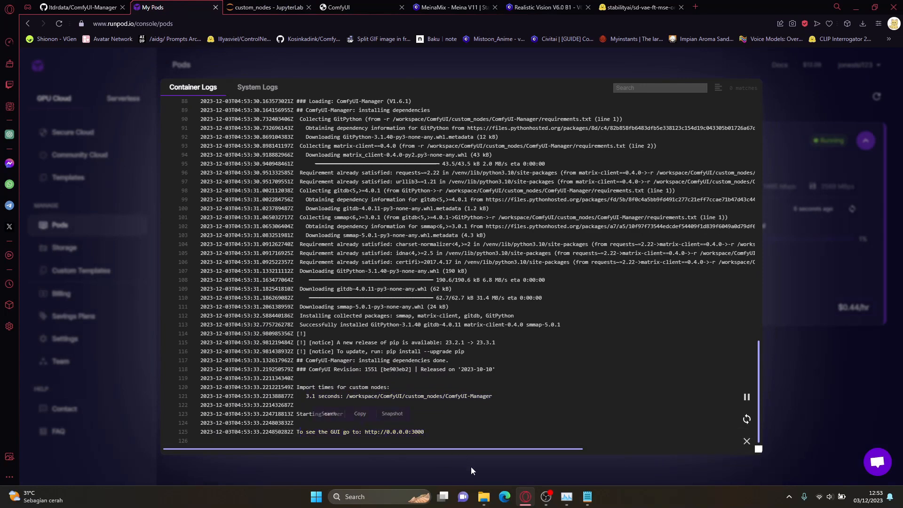
Step: Reload the ComfyUI page, then view the ComfyUI Manager menu and close it again
click(353, 7)
drag(230, 111, 236, 119)
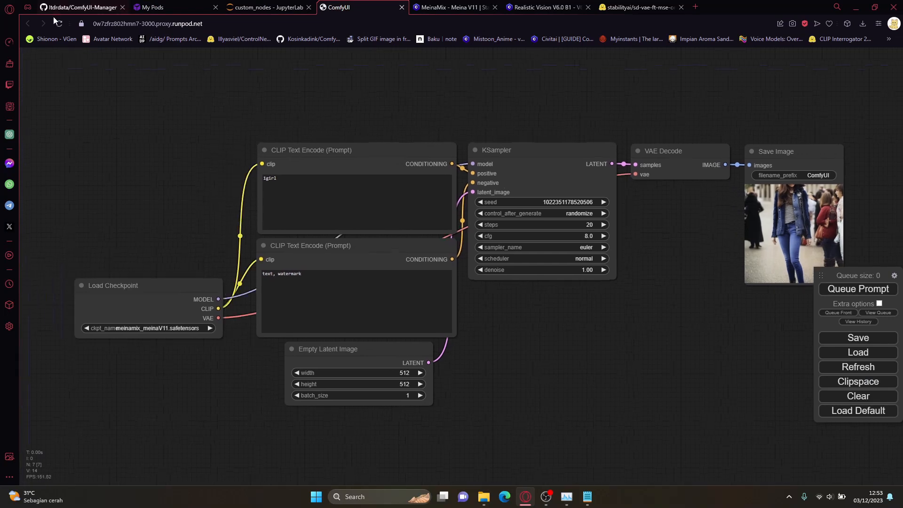
click(62, 26)
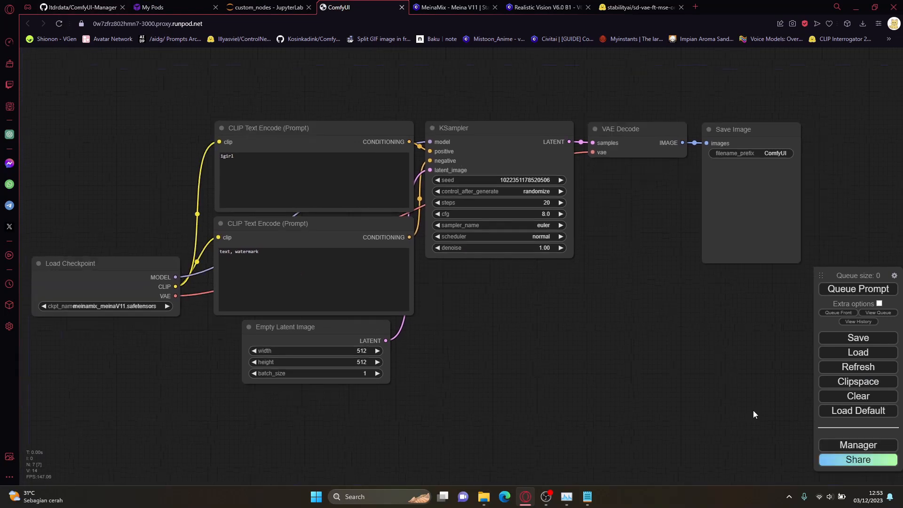
click(825, 444)
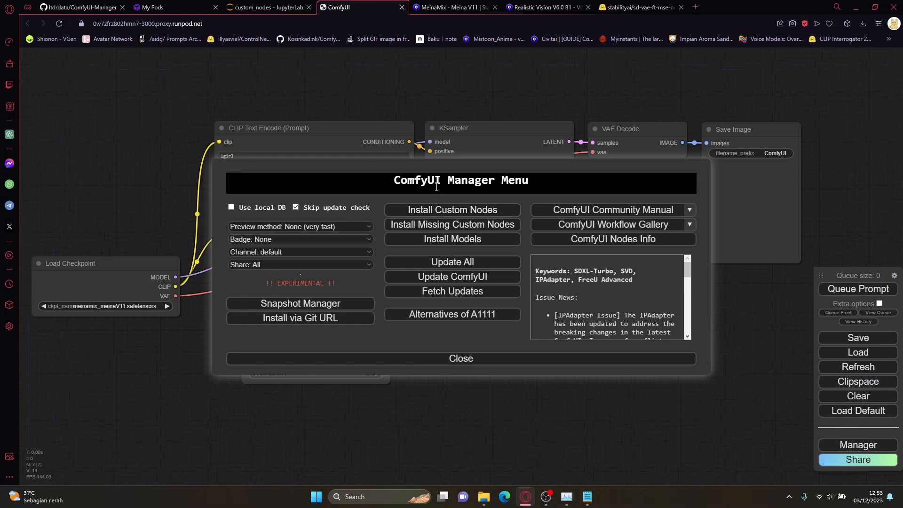
click(450, 359)
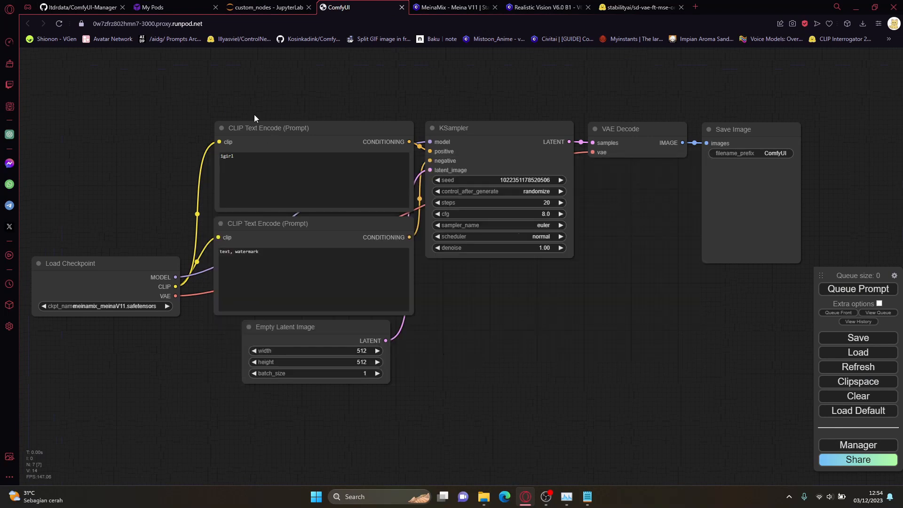
drag(254, 114, 279, 127)
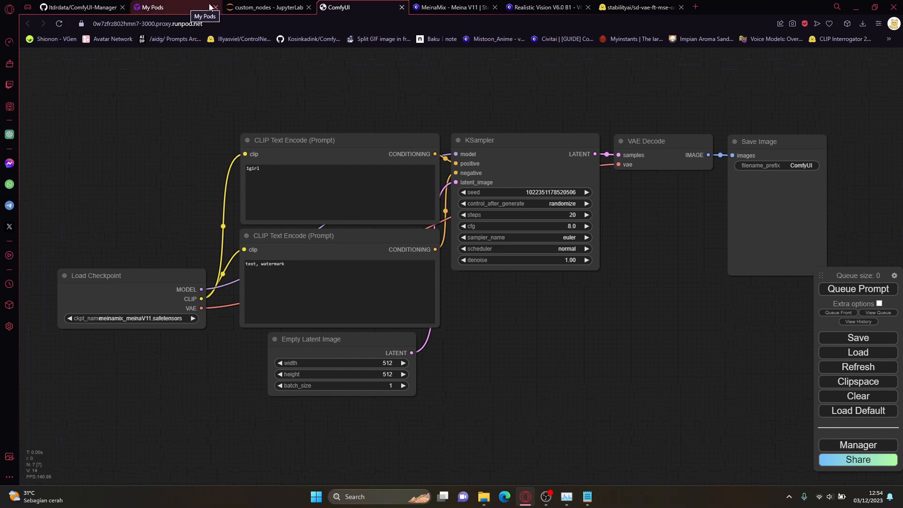
Step: Switch to File Explorer and select install.py in the Tutorial folder
key(alt+Tab)
click(324, 222)
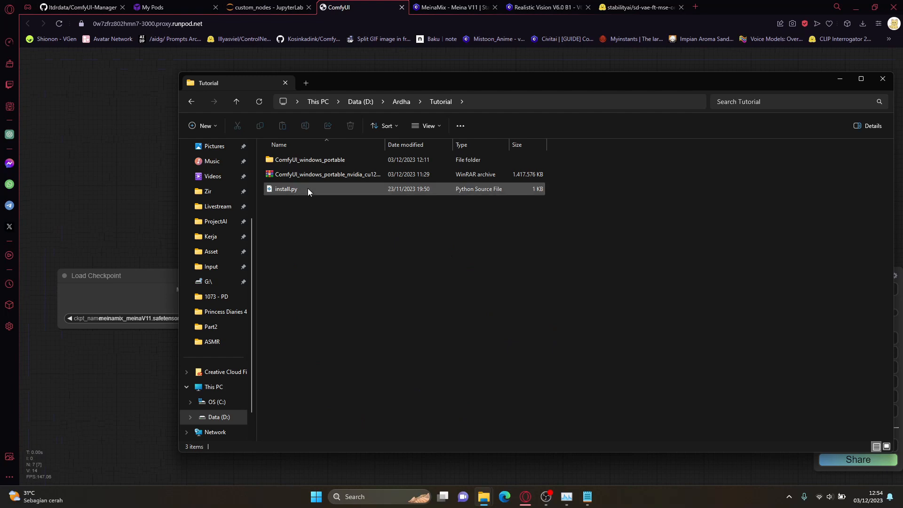
click(308, 188)
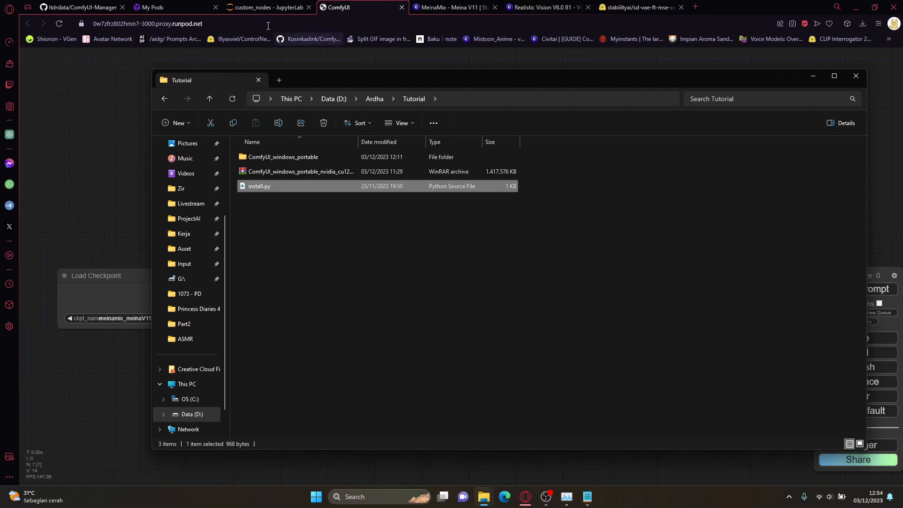
Step: Check the pod's container logs on RunPod again and return to the JupyterLab custom_nodes page
click(198, 4)
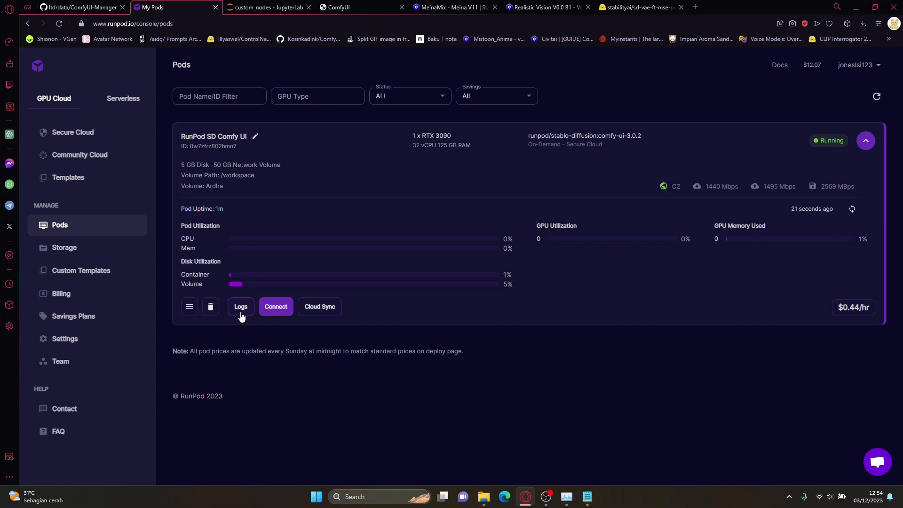
click(240, 308)
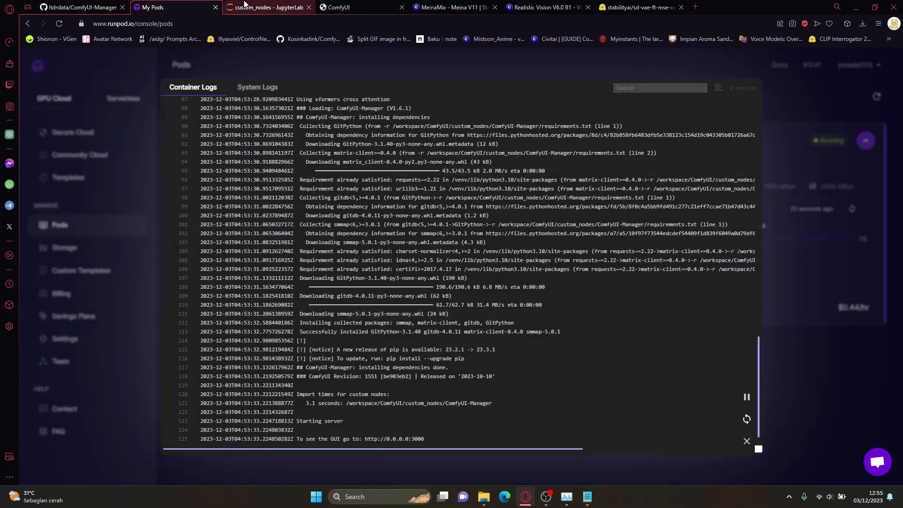
click(266, 7)
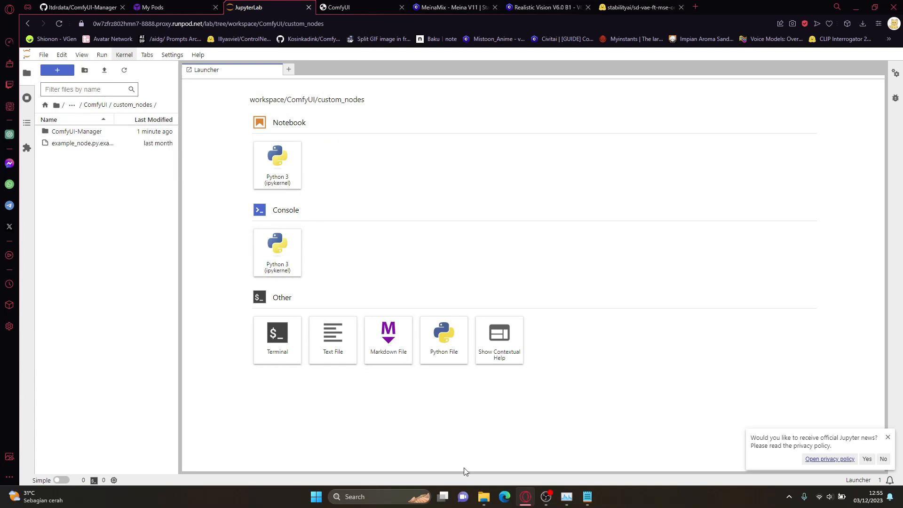
Step: Upload install.py from the local Tutorial folder into JupyterLab's custom_nodes folder, and view its code before closing the file
mouse_move(484, 497)
click(511, 462)
drag(458, 79, 493, 72)
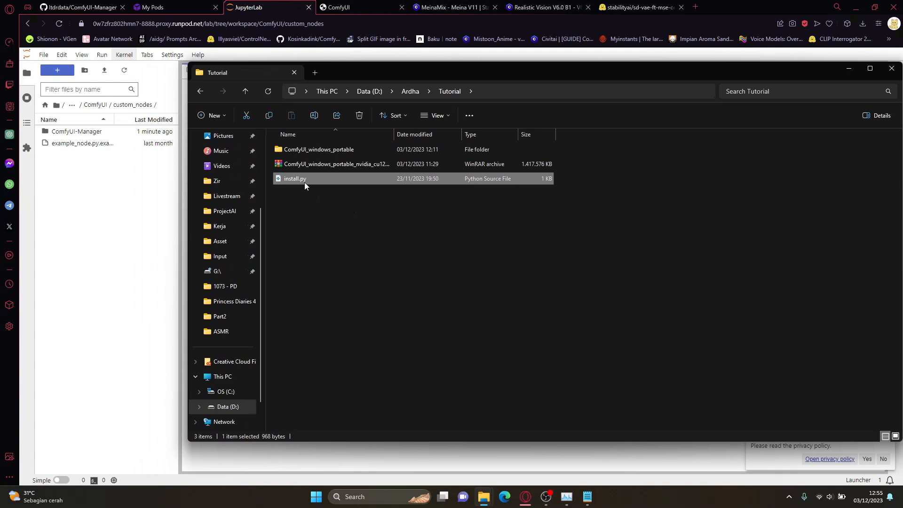
drag(301, 179, 93, 181)
double_click(66, 155)
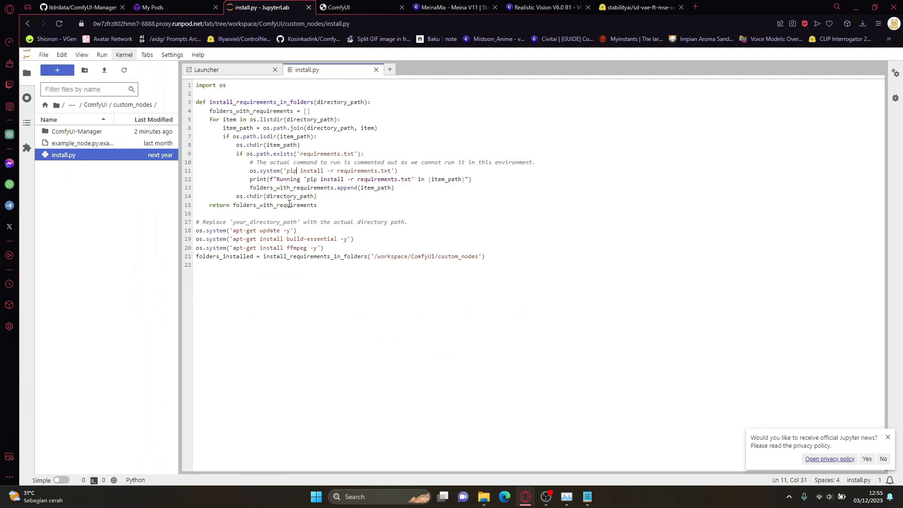
click(376, 70)
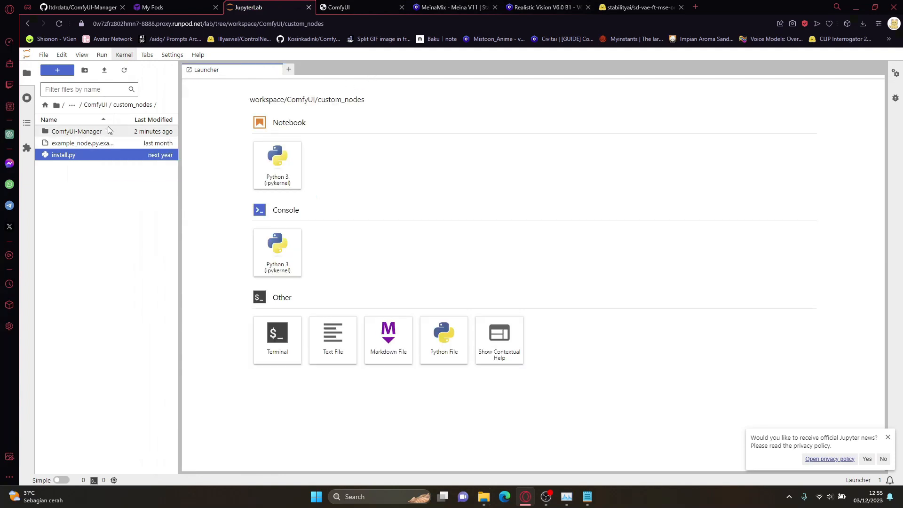
Step: Return to RunPod, close the container logs and terminate the running RunPod SD Comfy UI pod
click(159, 12)
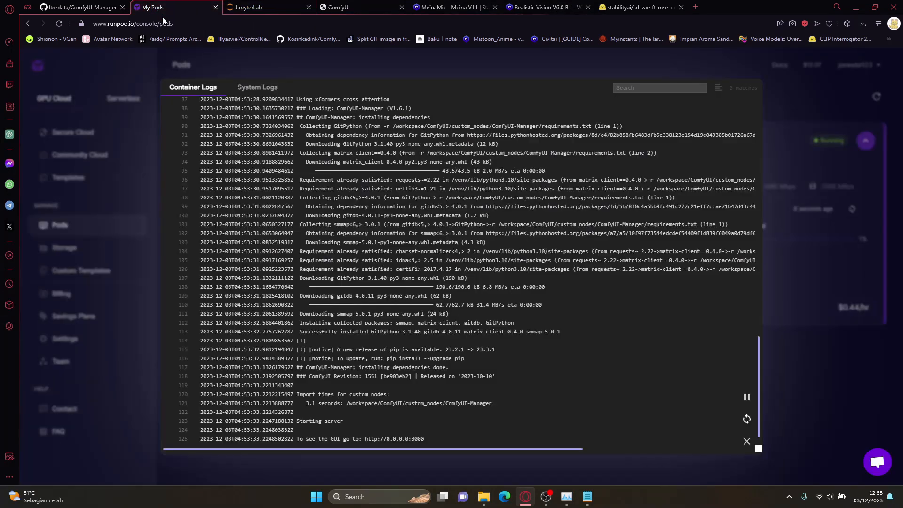
click(802, 348)
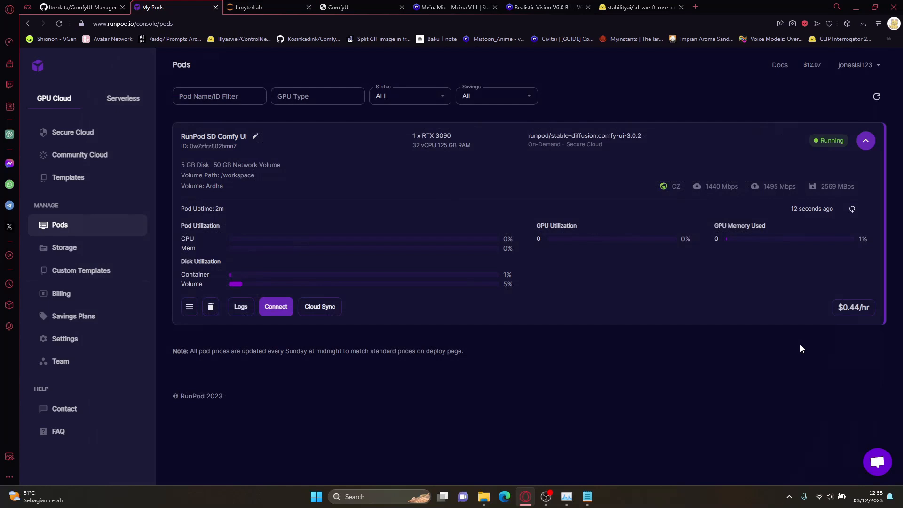
click(211, 310)
click(521, 312)
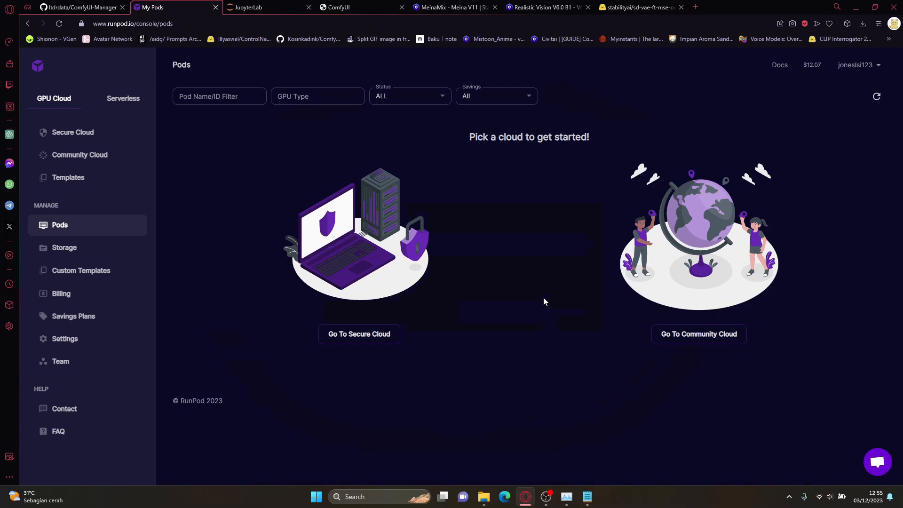
Step: Deploy an on-demand 1x RTX 3090 pod from the 50 GB network volume with the RunPod SD Comfy UI template
click(109, 250)
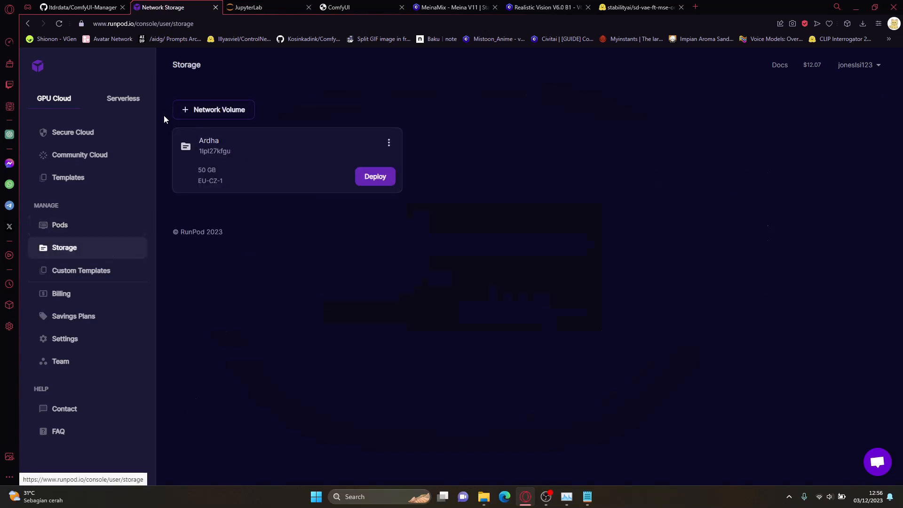
drag(165, 120, 420, 168)
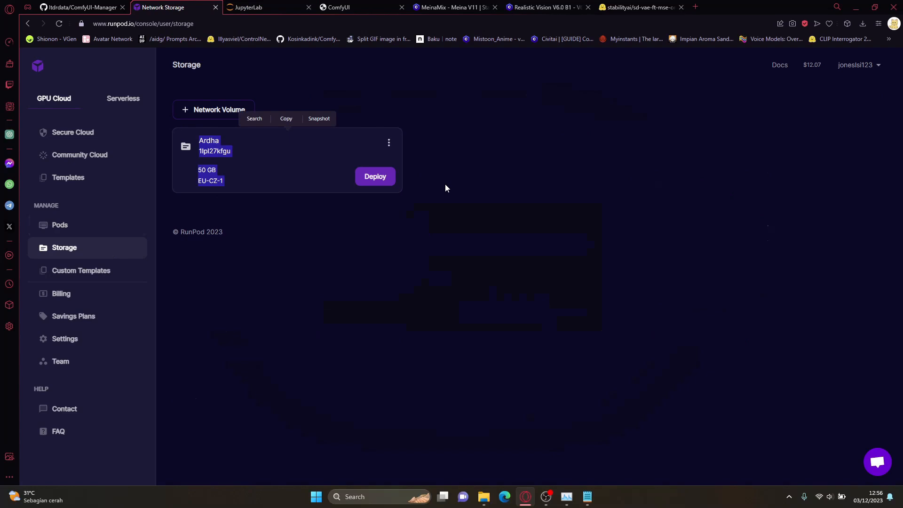
click(379, 181)
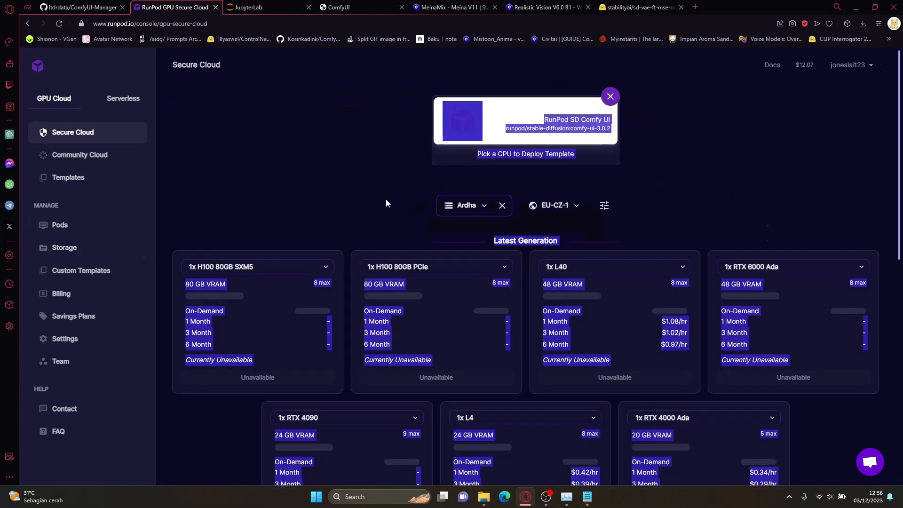
scroll(356, 208, down, 10)
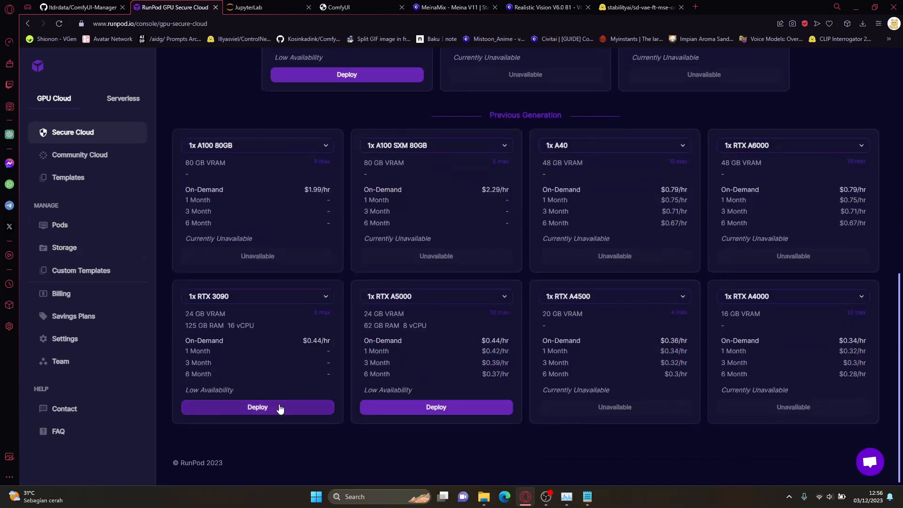
click(280, 408)
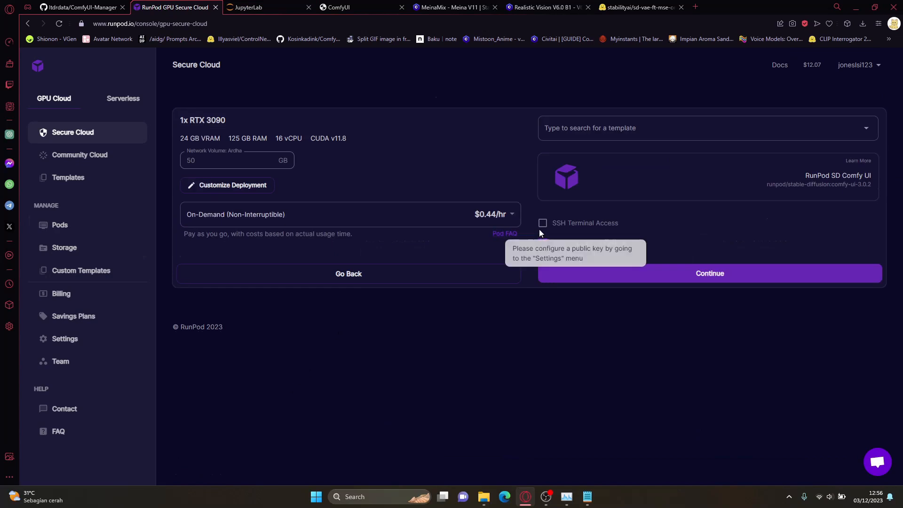
click(680, 277)
click(662, 238)
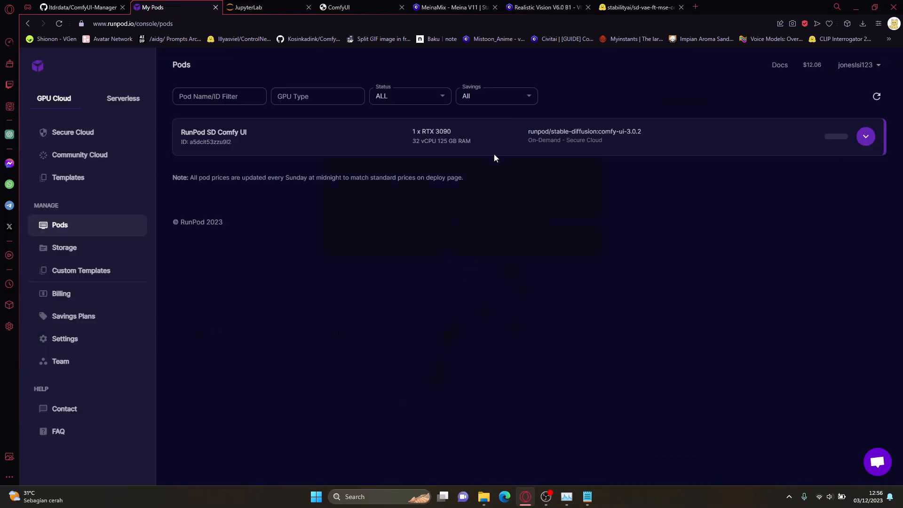
Step: Expand the new pod's details, check install.py in the old JupyterLab page, and open the new pod's container logs
click(864, 137)
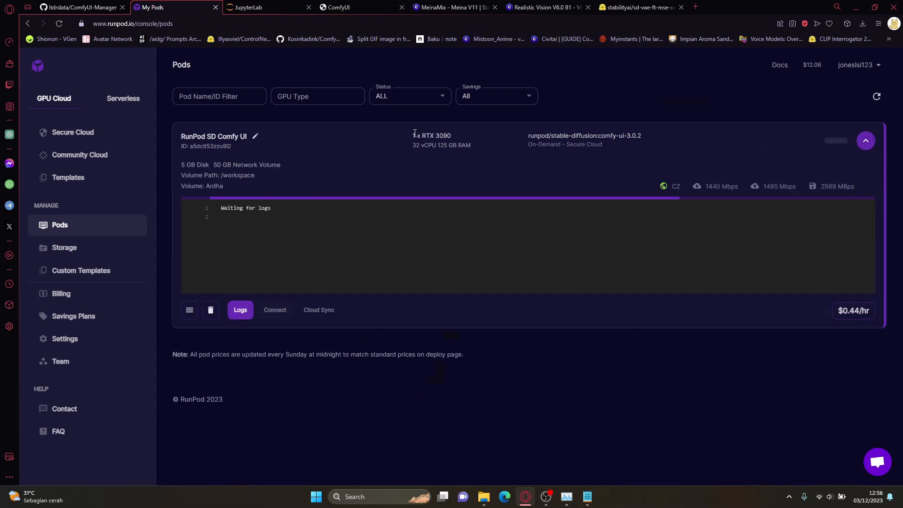
click(254, 7)
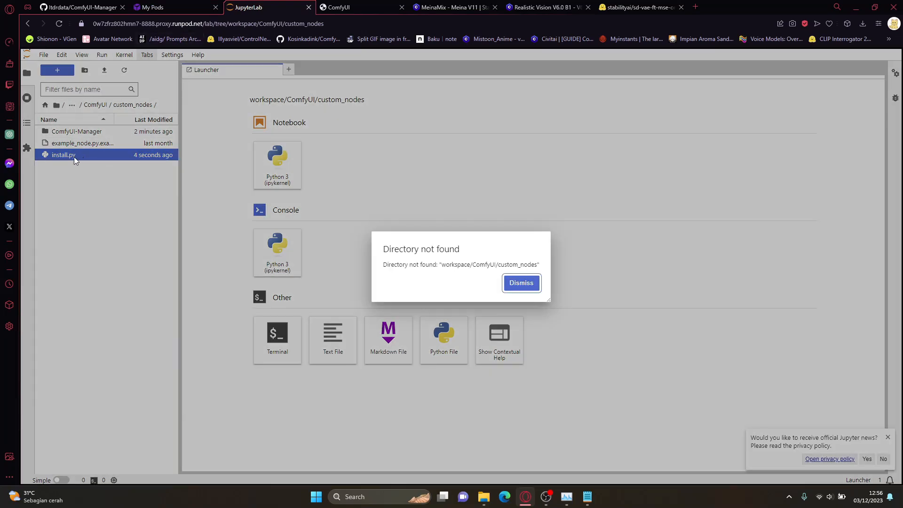
click(171, 12)
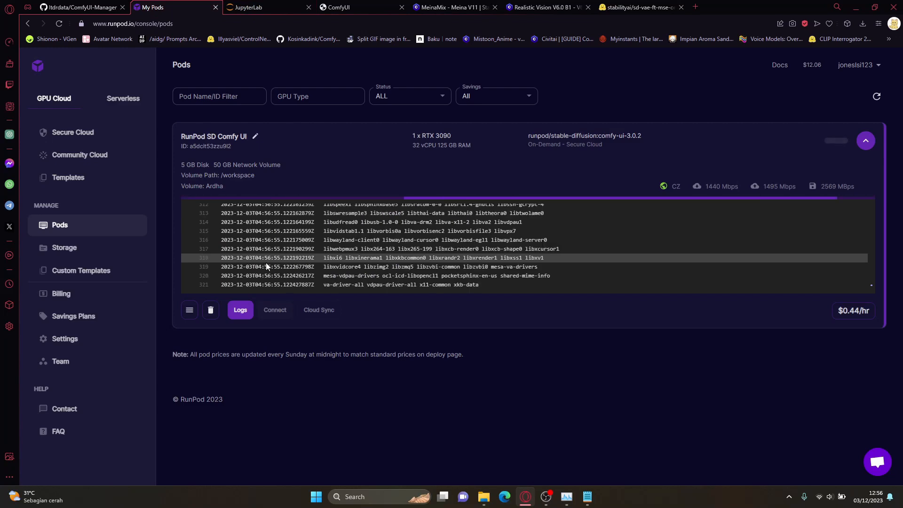
click(241, 310)
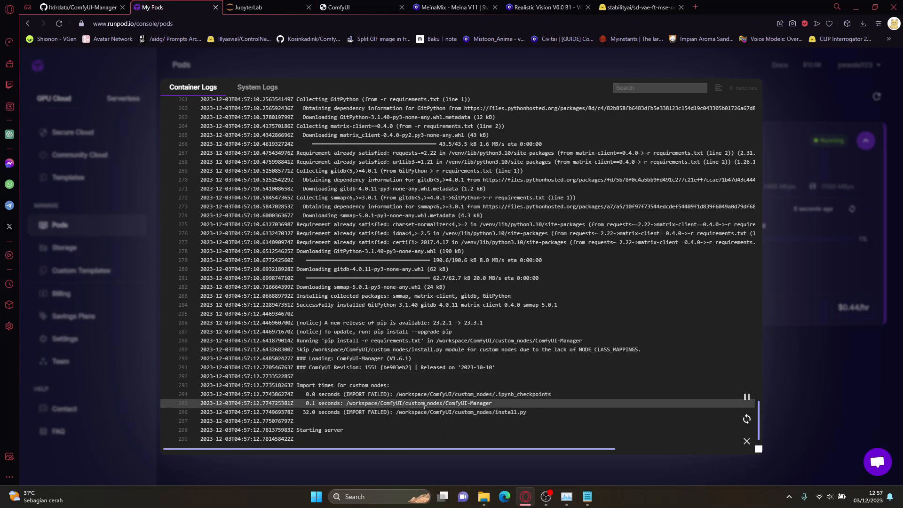
Step: Examine the import time lines for install.py, .ipynb_checkpoints and ComfyUI-Manager in the container logs and close the logs
key(alt+Tab)
key(alt+Tab)
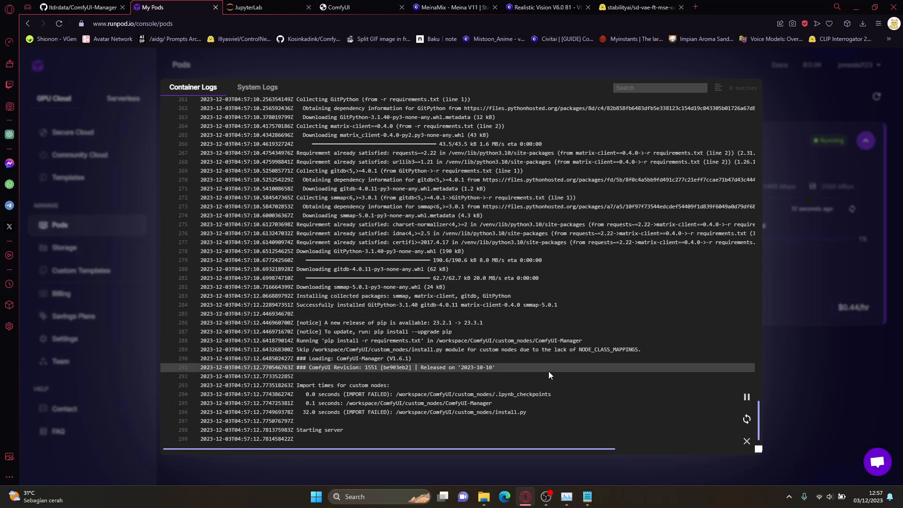
drag(527, 412, 306, 411)
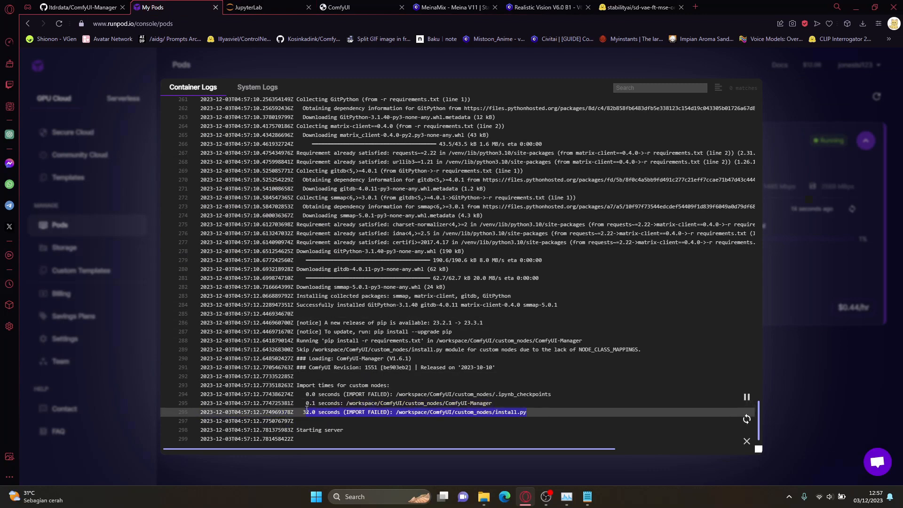
click(551, 393)
drag(551, 393, 304, 397)
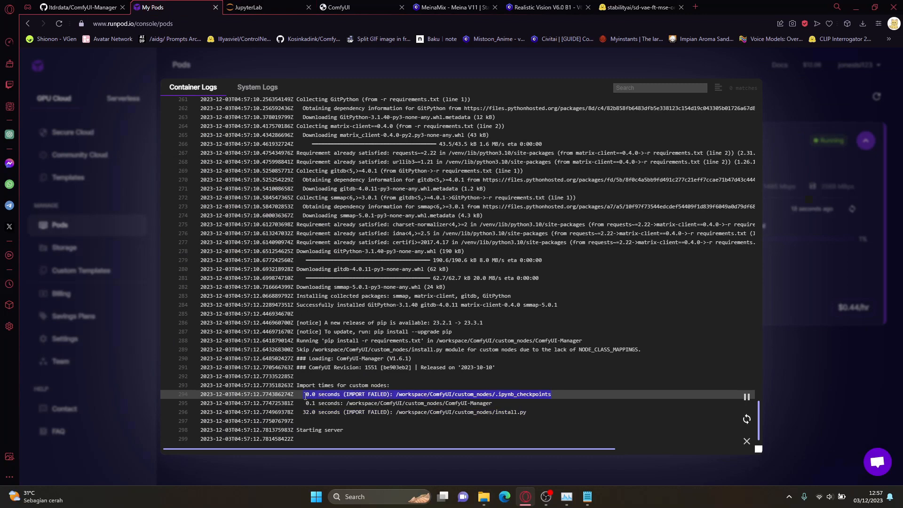
double_click(418, 404)
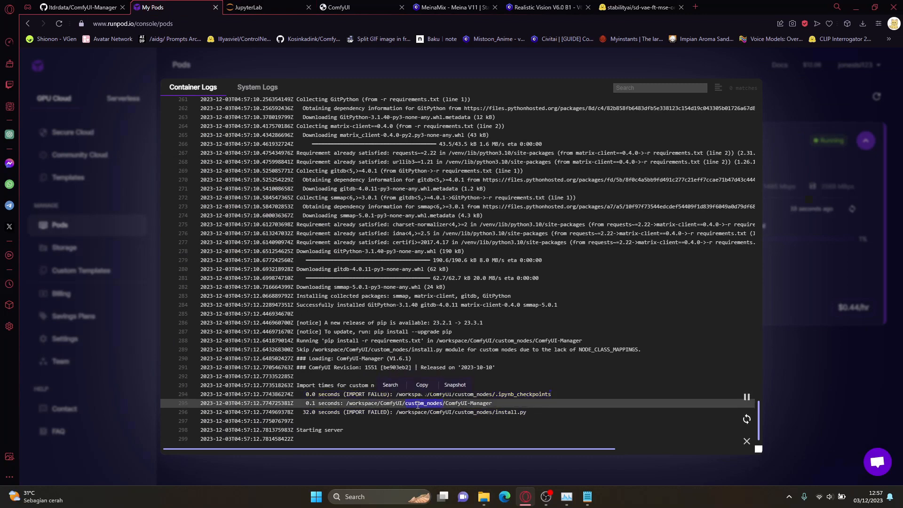
drag(505, 402, 308, 403)
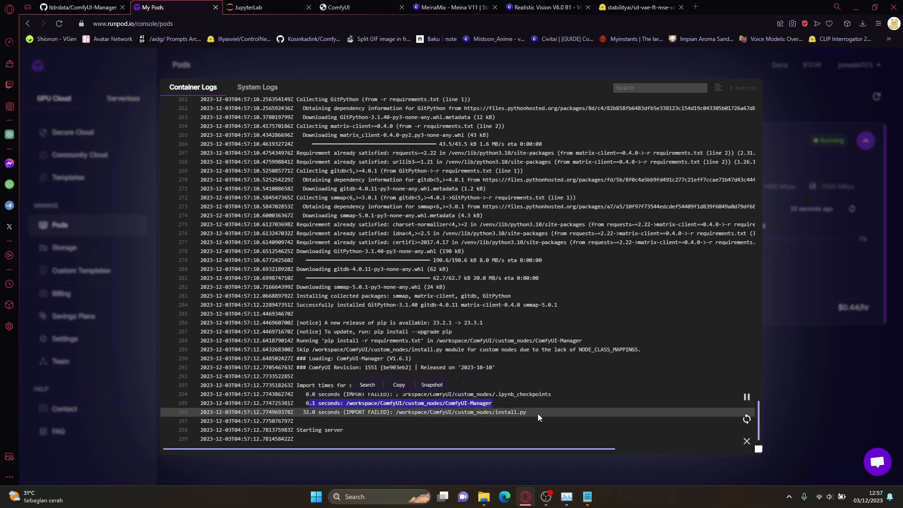
click(803, 408)
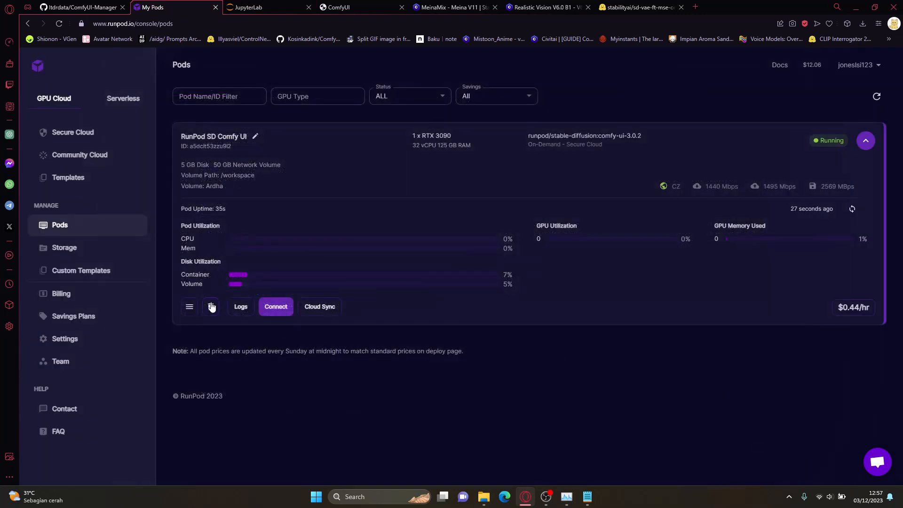
Step: View the pod's restart, reset and terminate options without choosing any
click(188, 306)
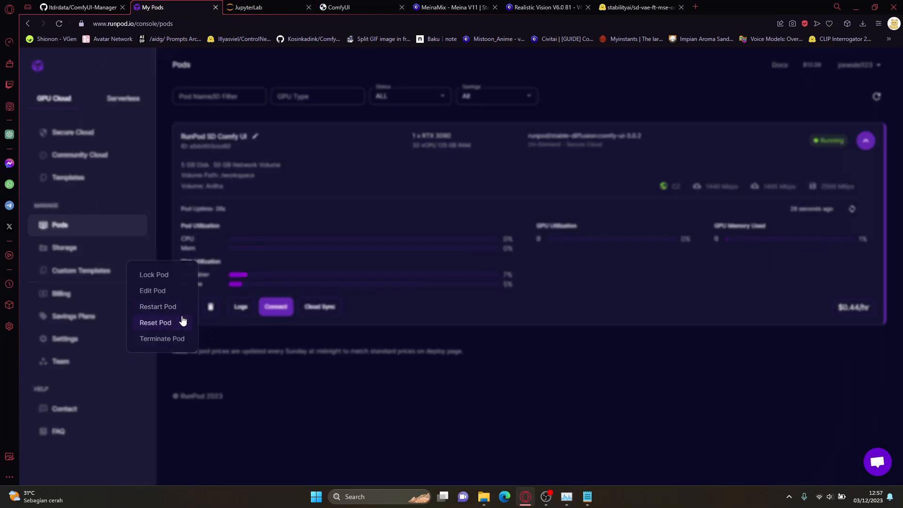
click(335, 286)
click(189, 308)
click(270, 345)
Step: Reopen the pod's container logs, highlight the ComfyUI-Manager import line, and close the logs
click(241, 307)
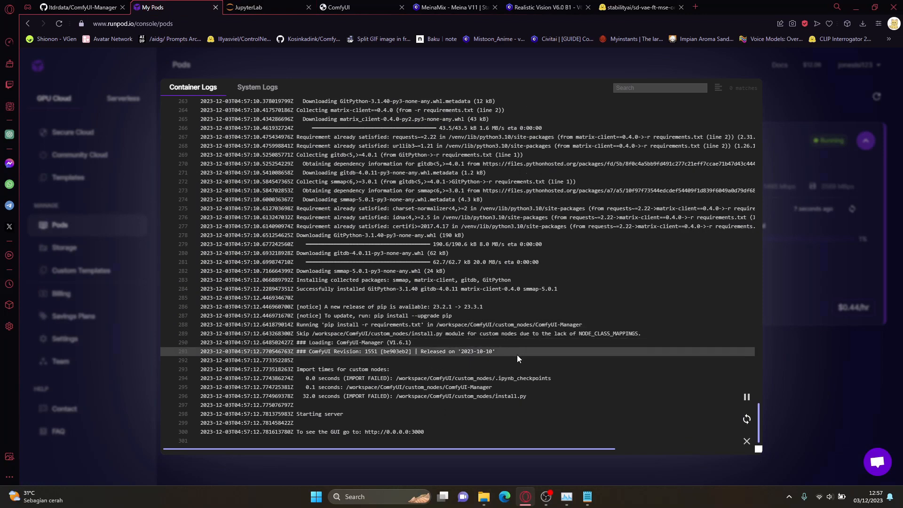
drag(304, 387, 497, 386)
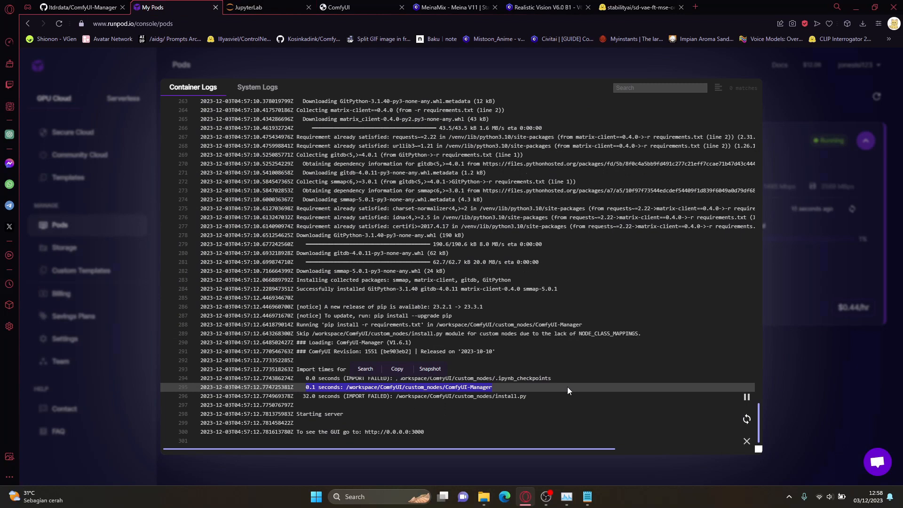
click(672, 390)
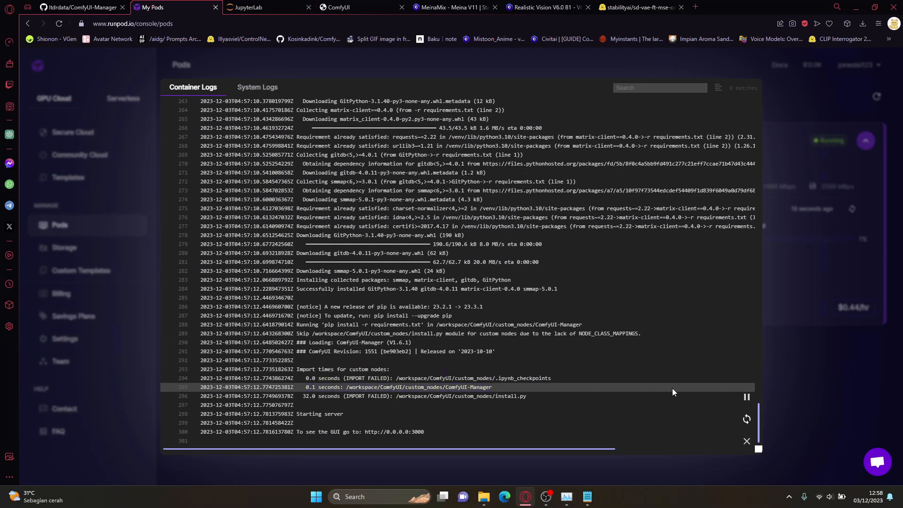
click(776, 379)
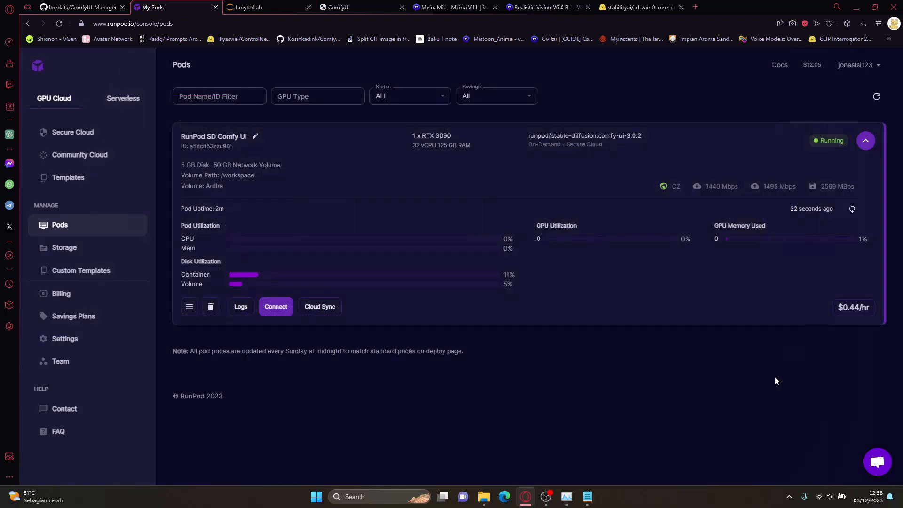